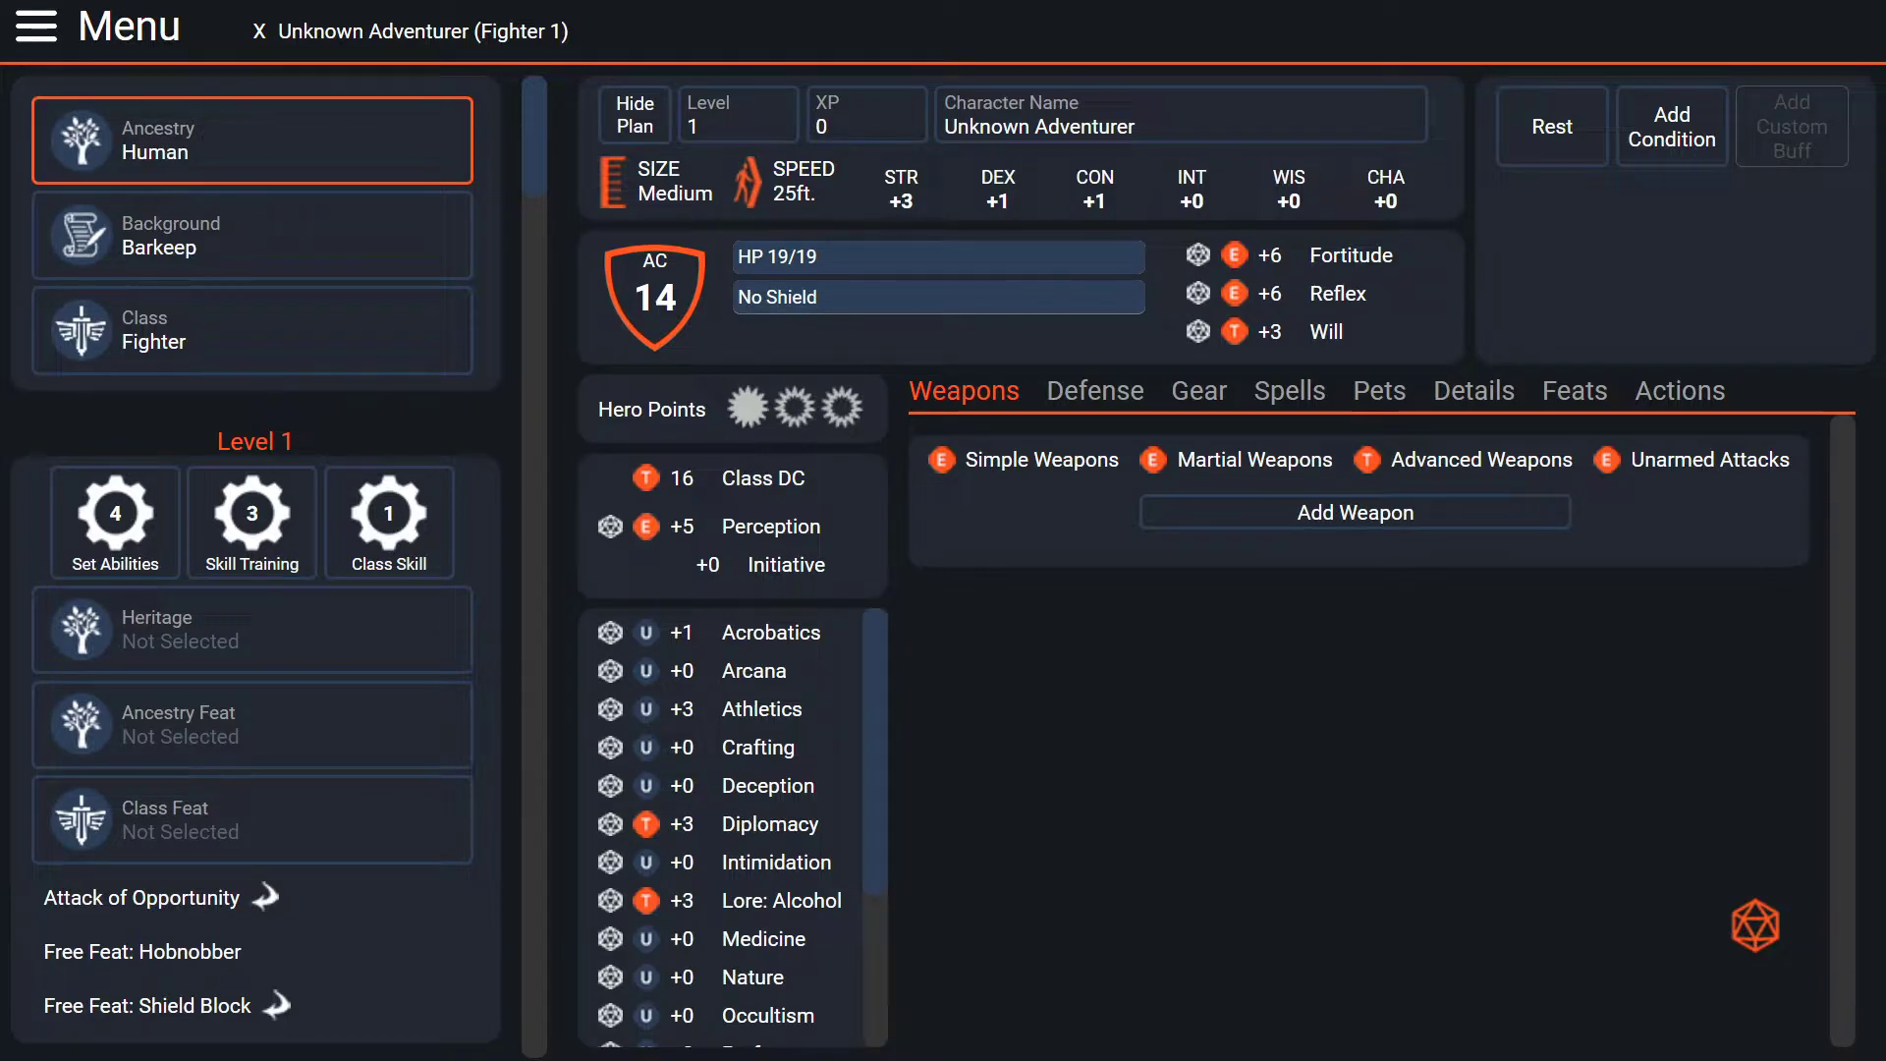
# - Preview the Orc ancestry, browse the other ancestries, and set the character's ancestry to Lizardfolk
pyautogui.click(252, 139)
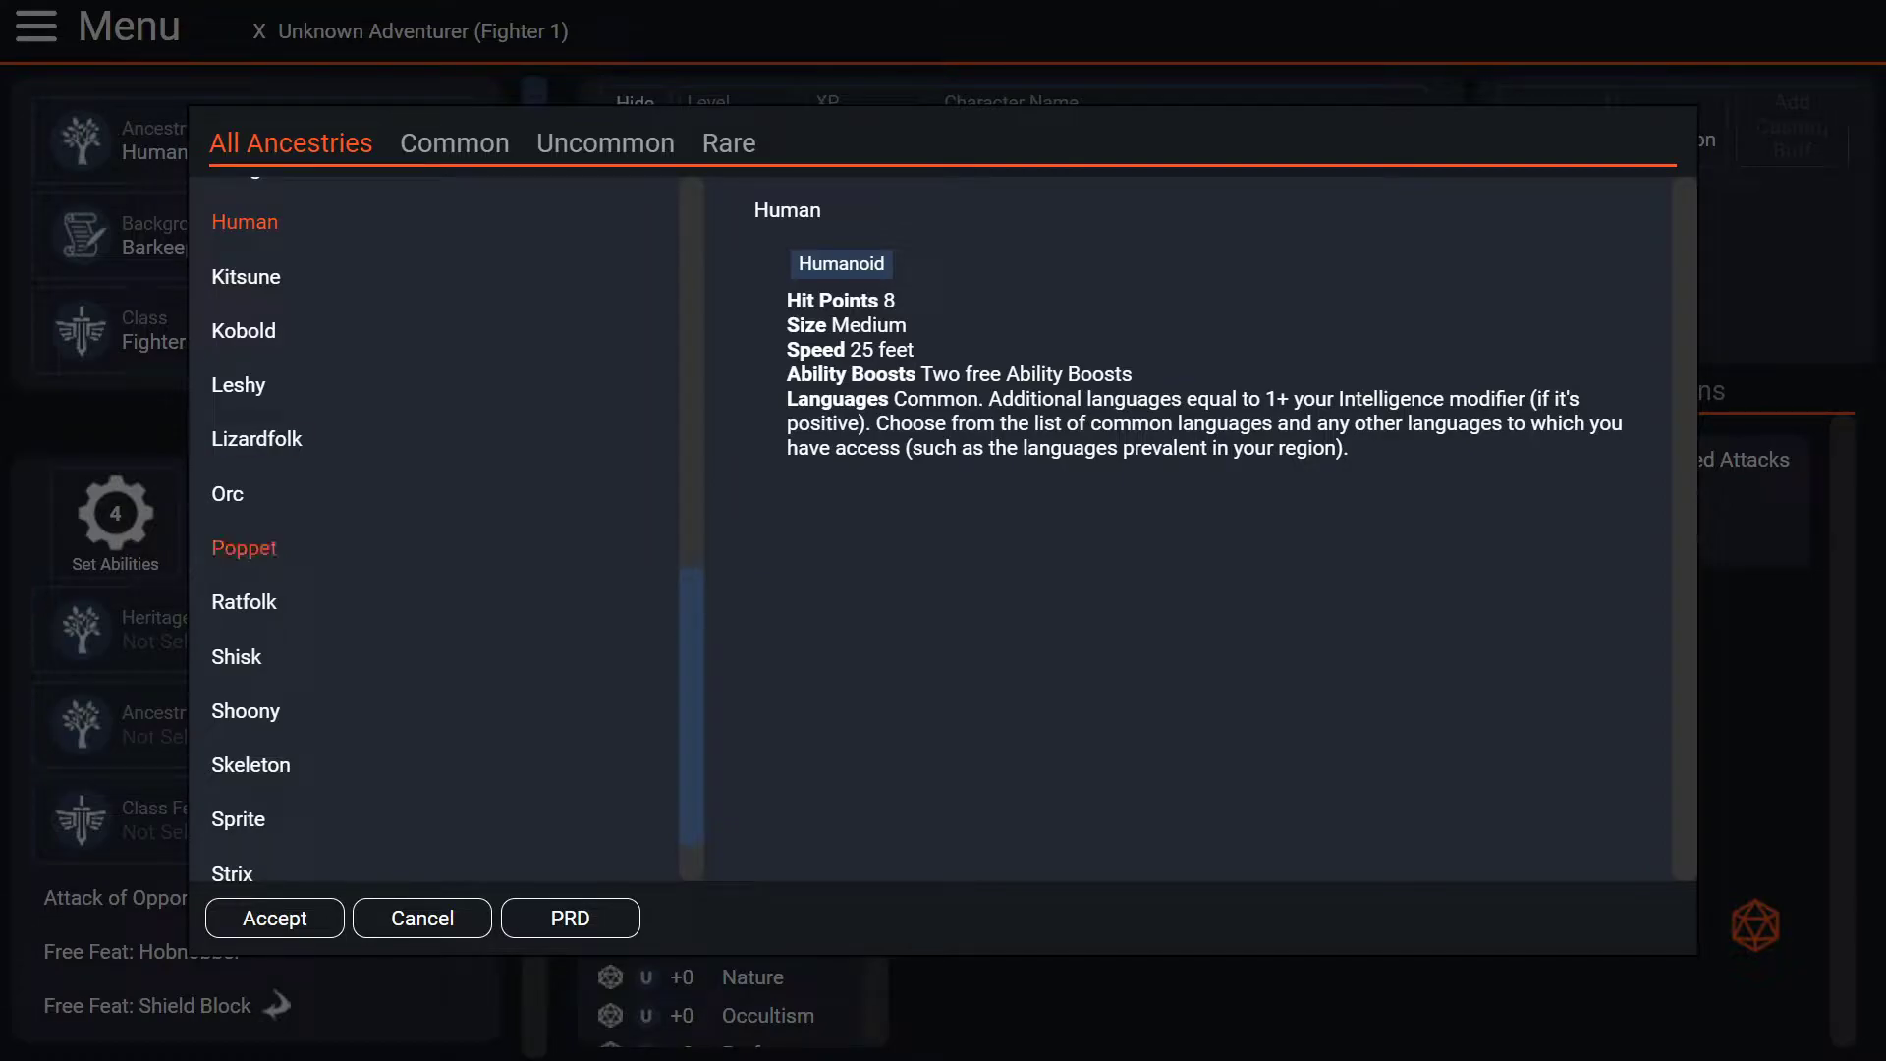
pyautogui.click(228, 494)
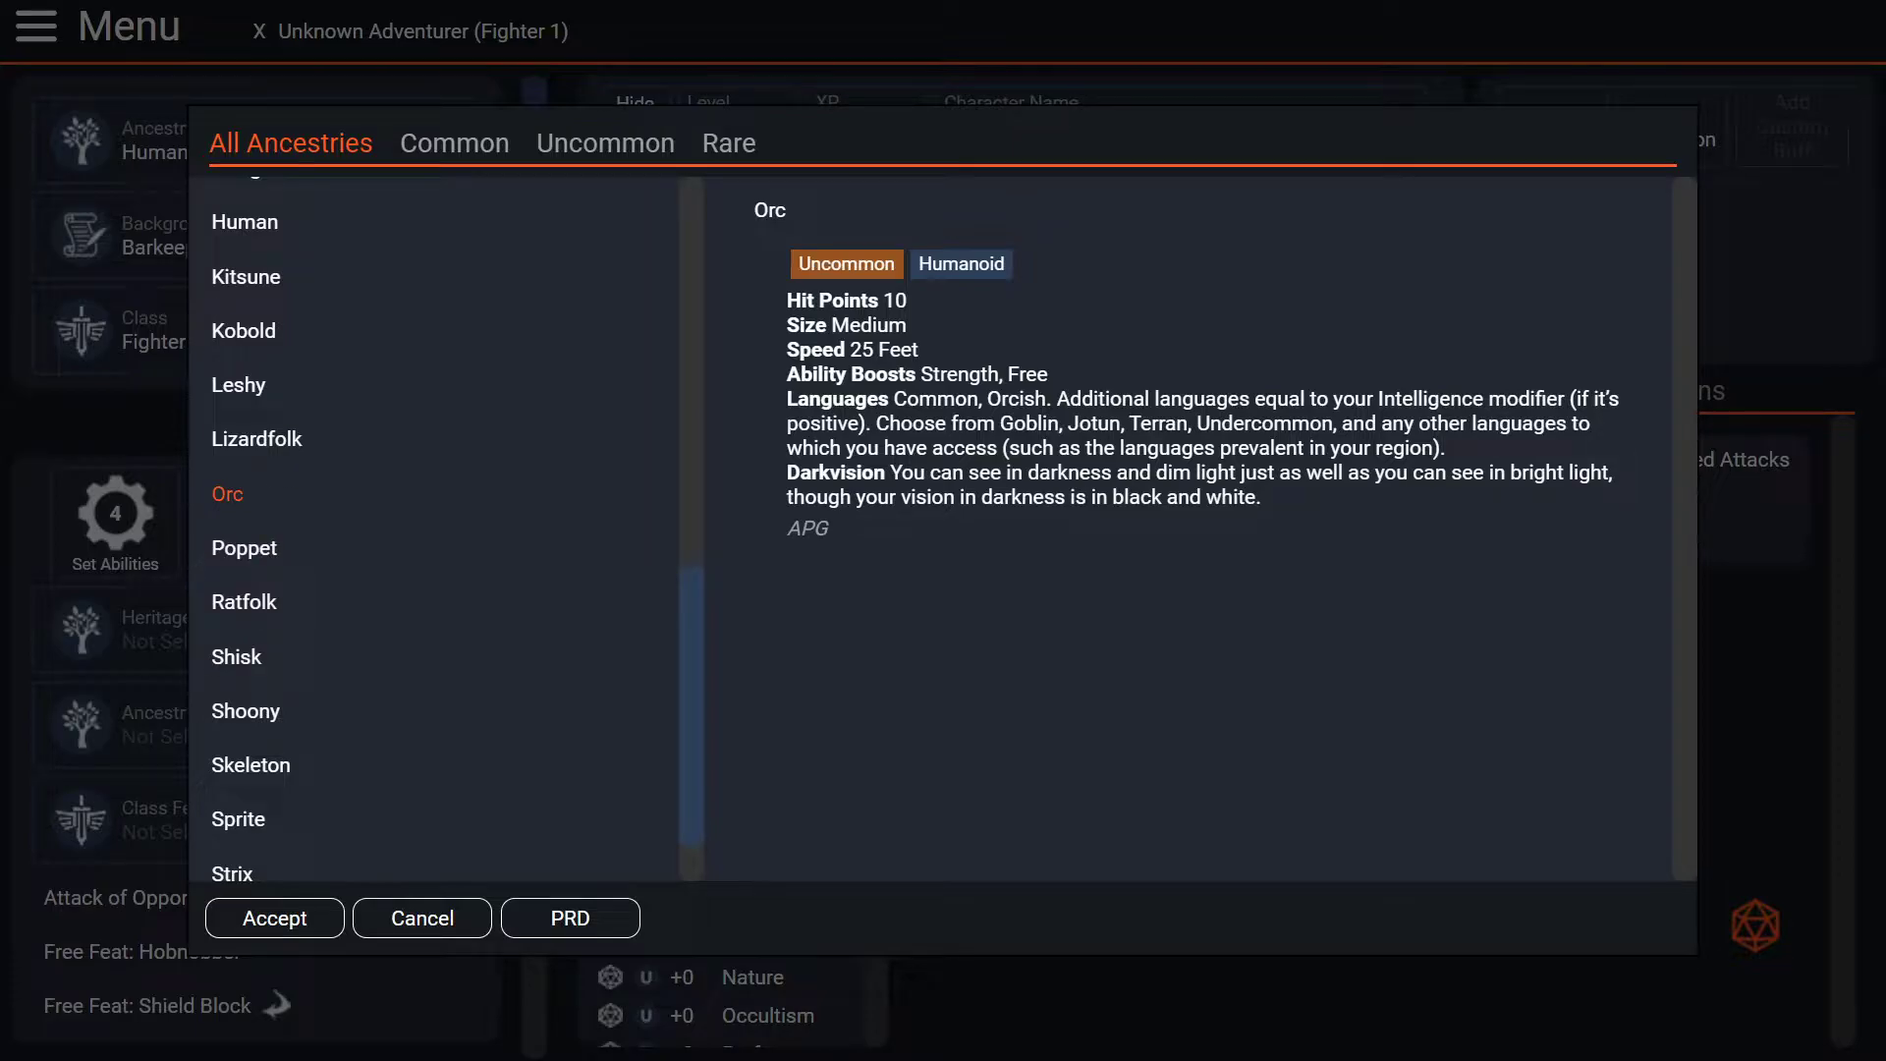
pyautogui.scroll(-1, 443, 530)
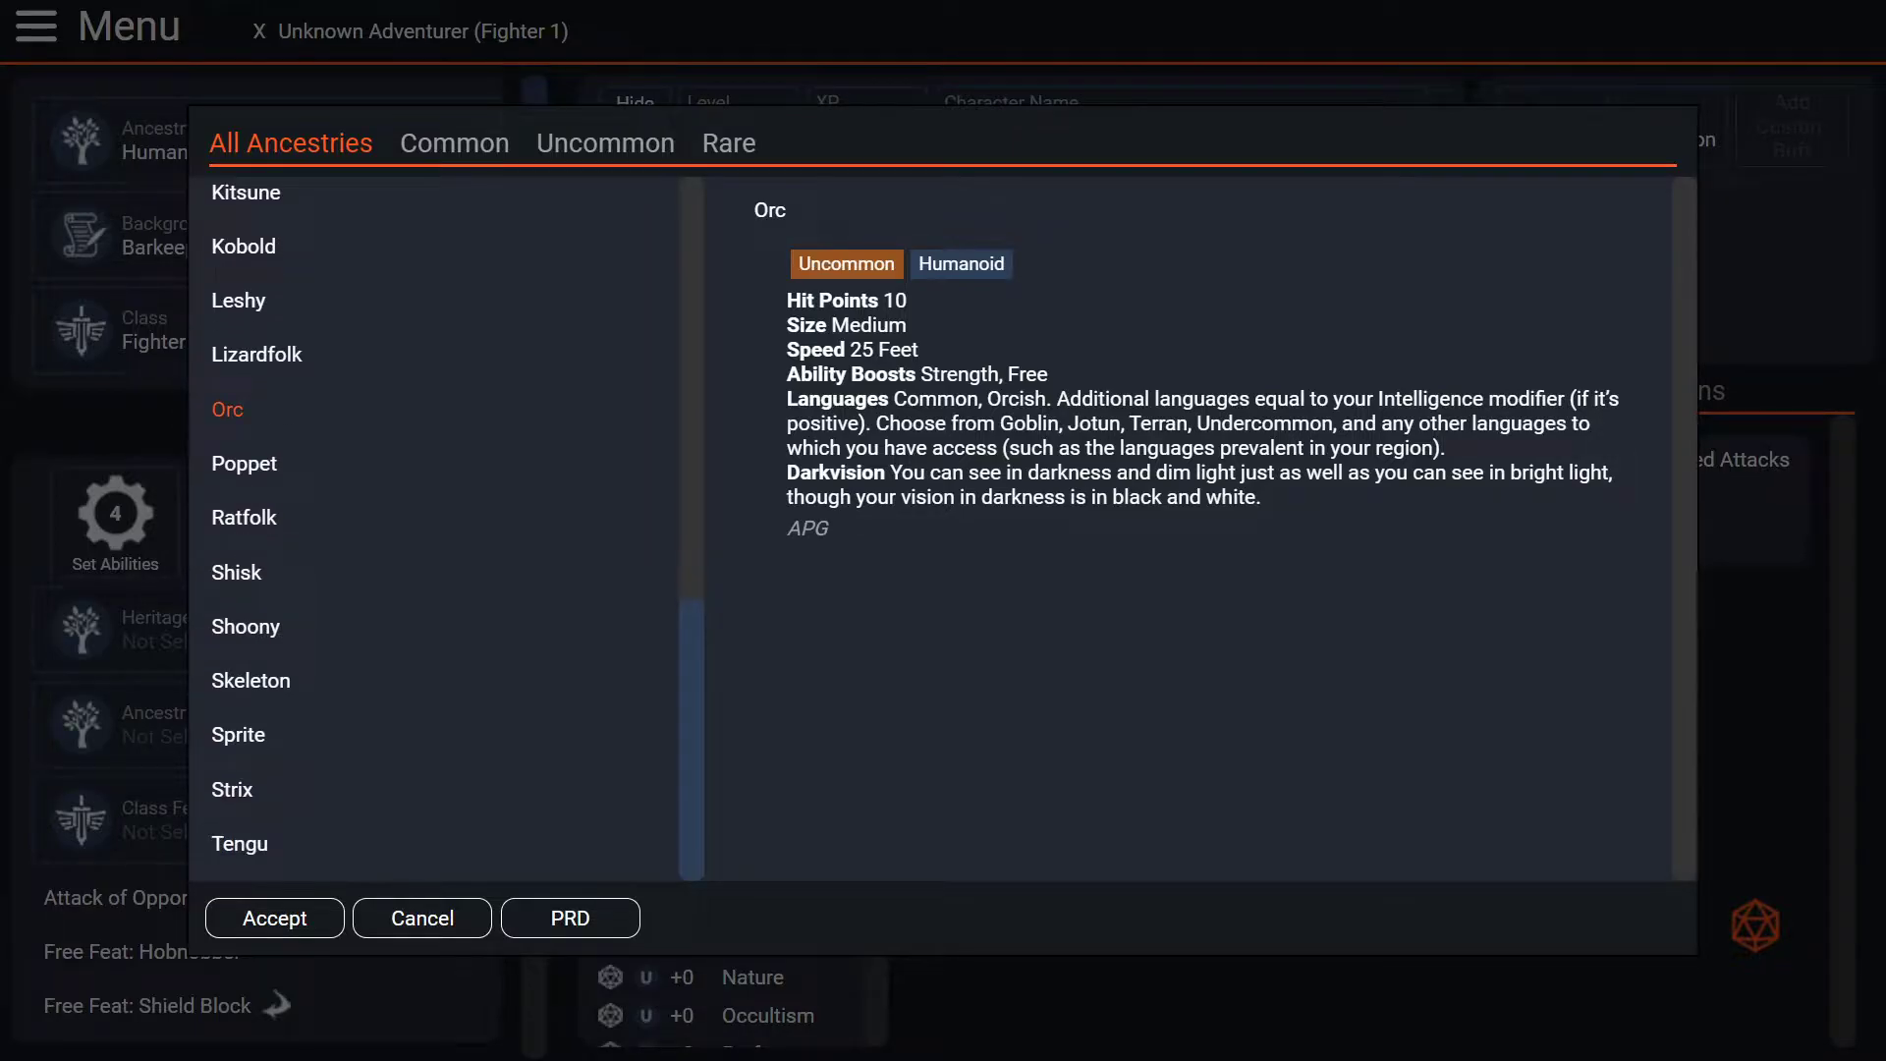
pyautogui.scroll(6, 442, 530)
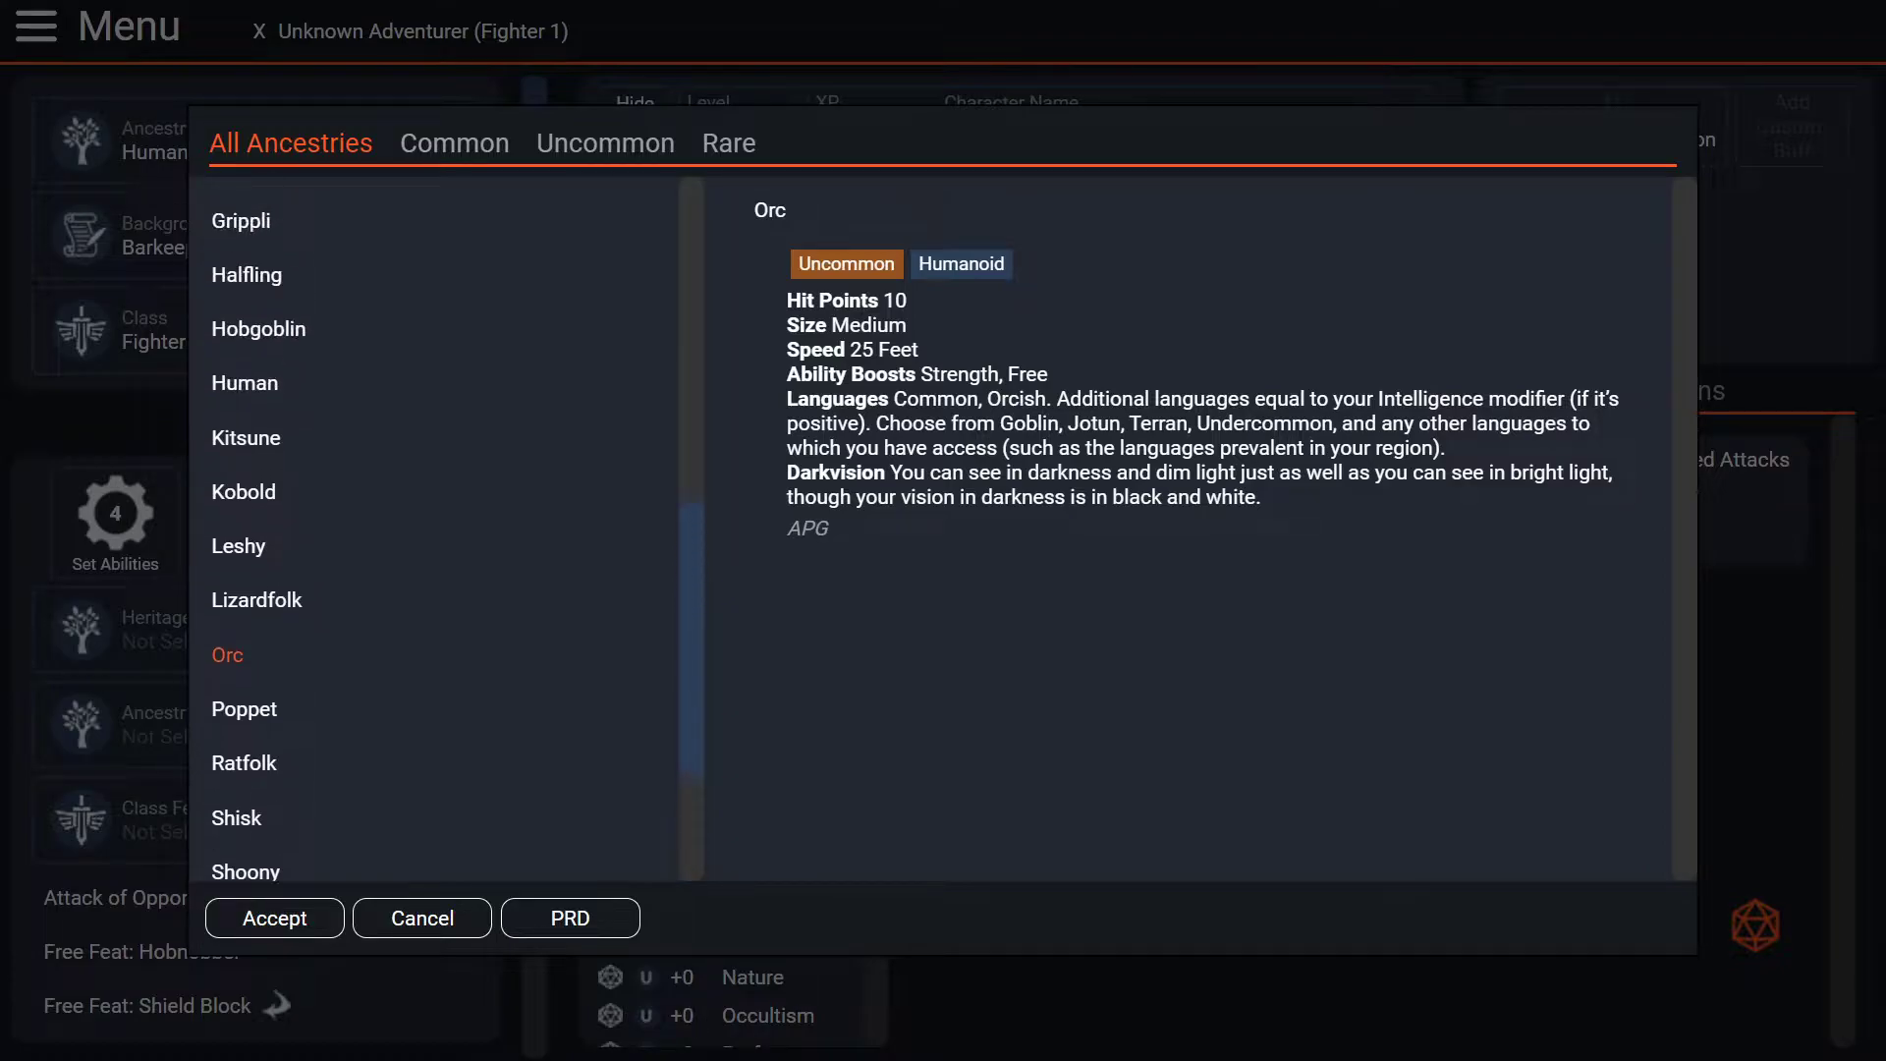
pyautogui.scroll(5, 256, 486)
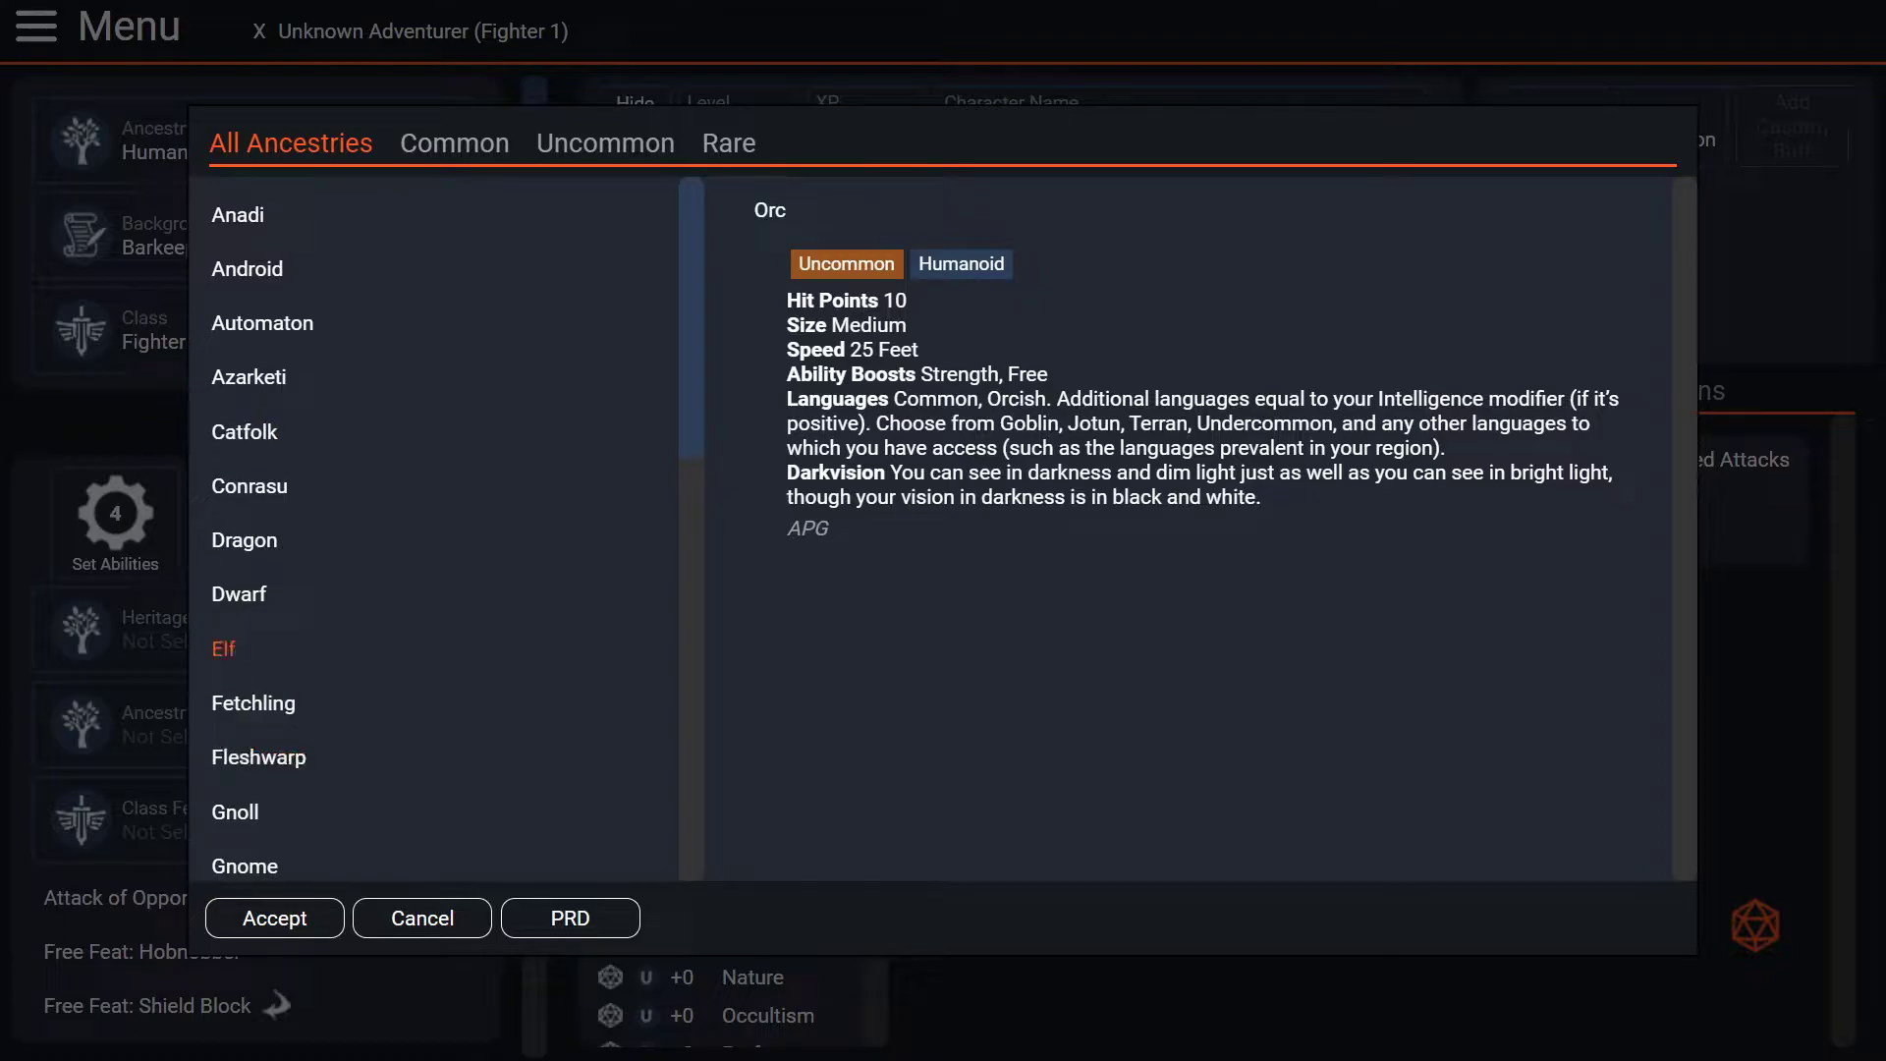
pyautogui.scroll(-3, 245, 649)
pyautogui.scroll(-4, 245, 638)
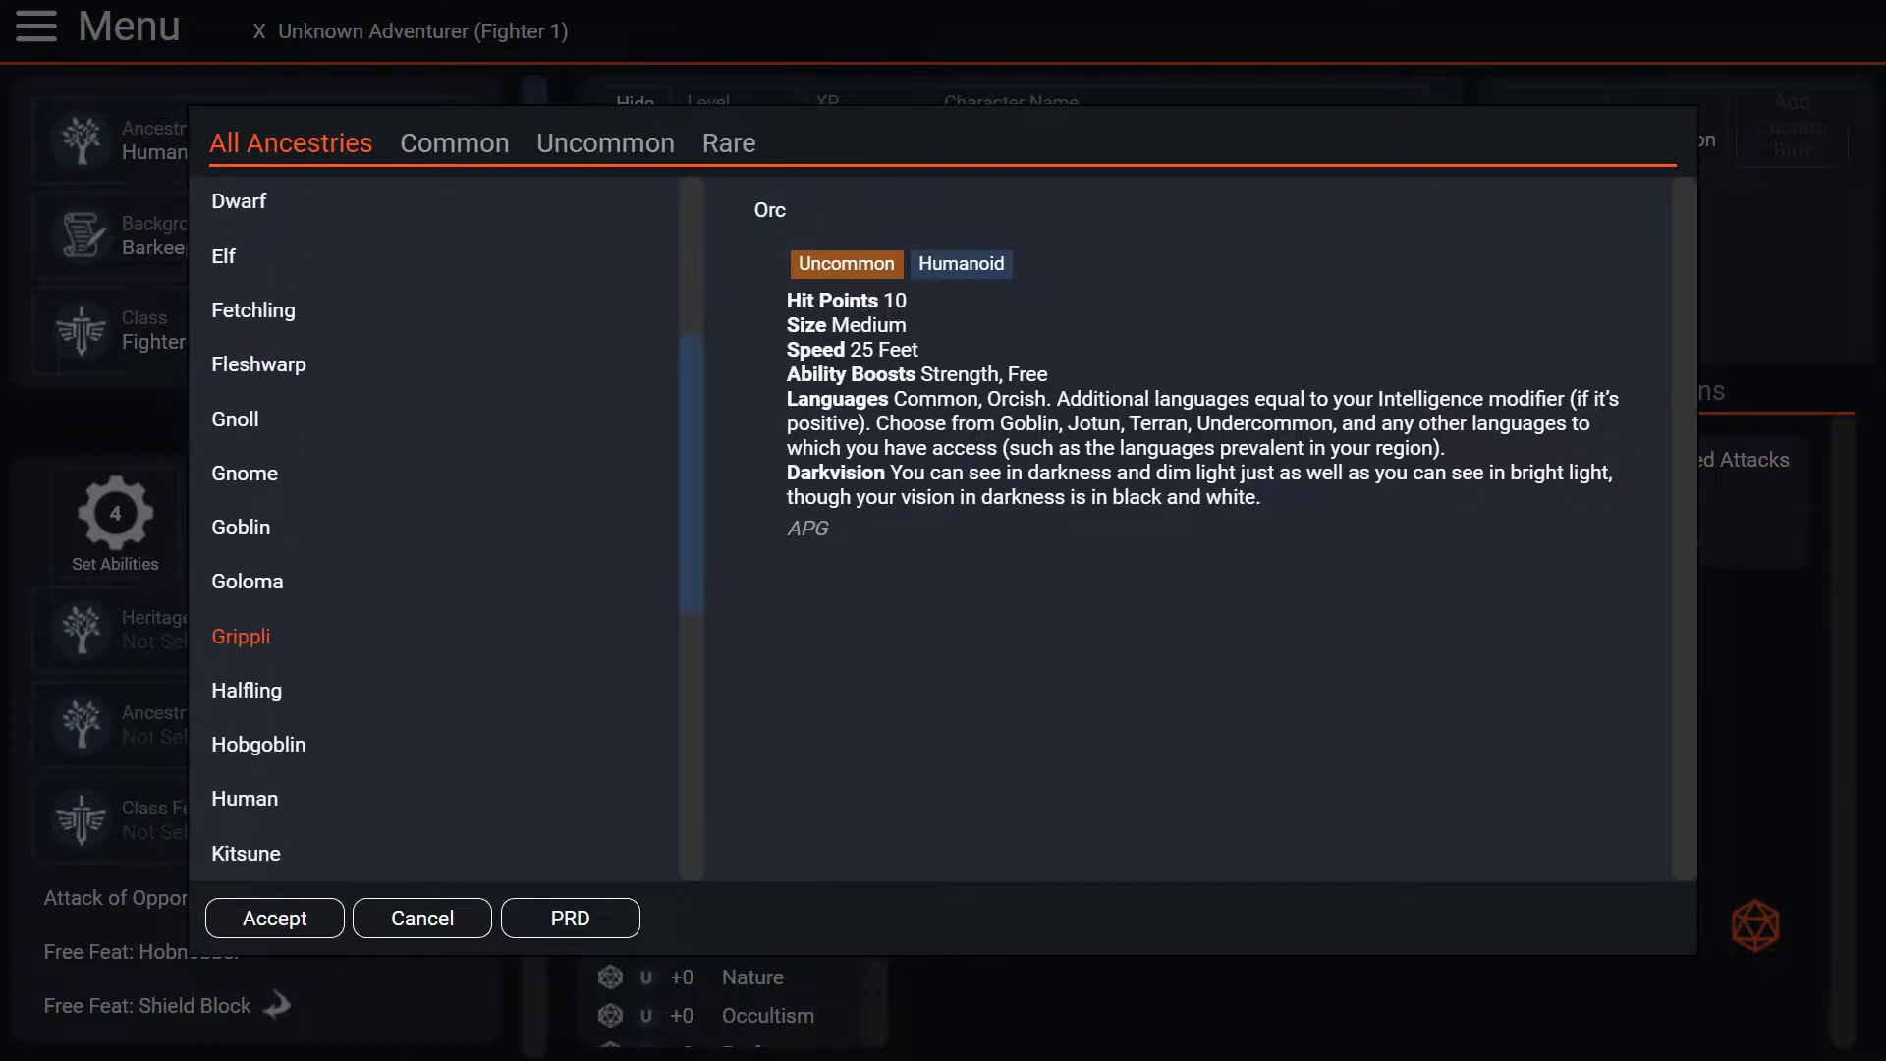
pyautogui.scroll(-3, 432, 530)
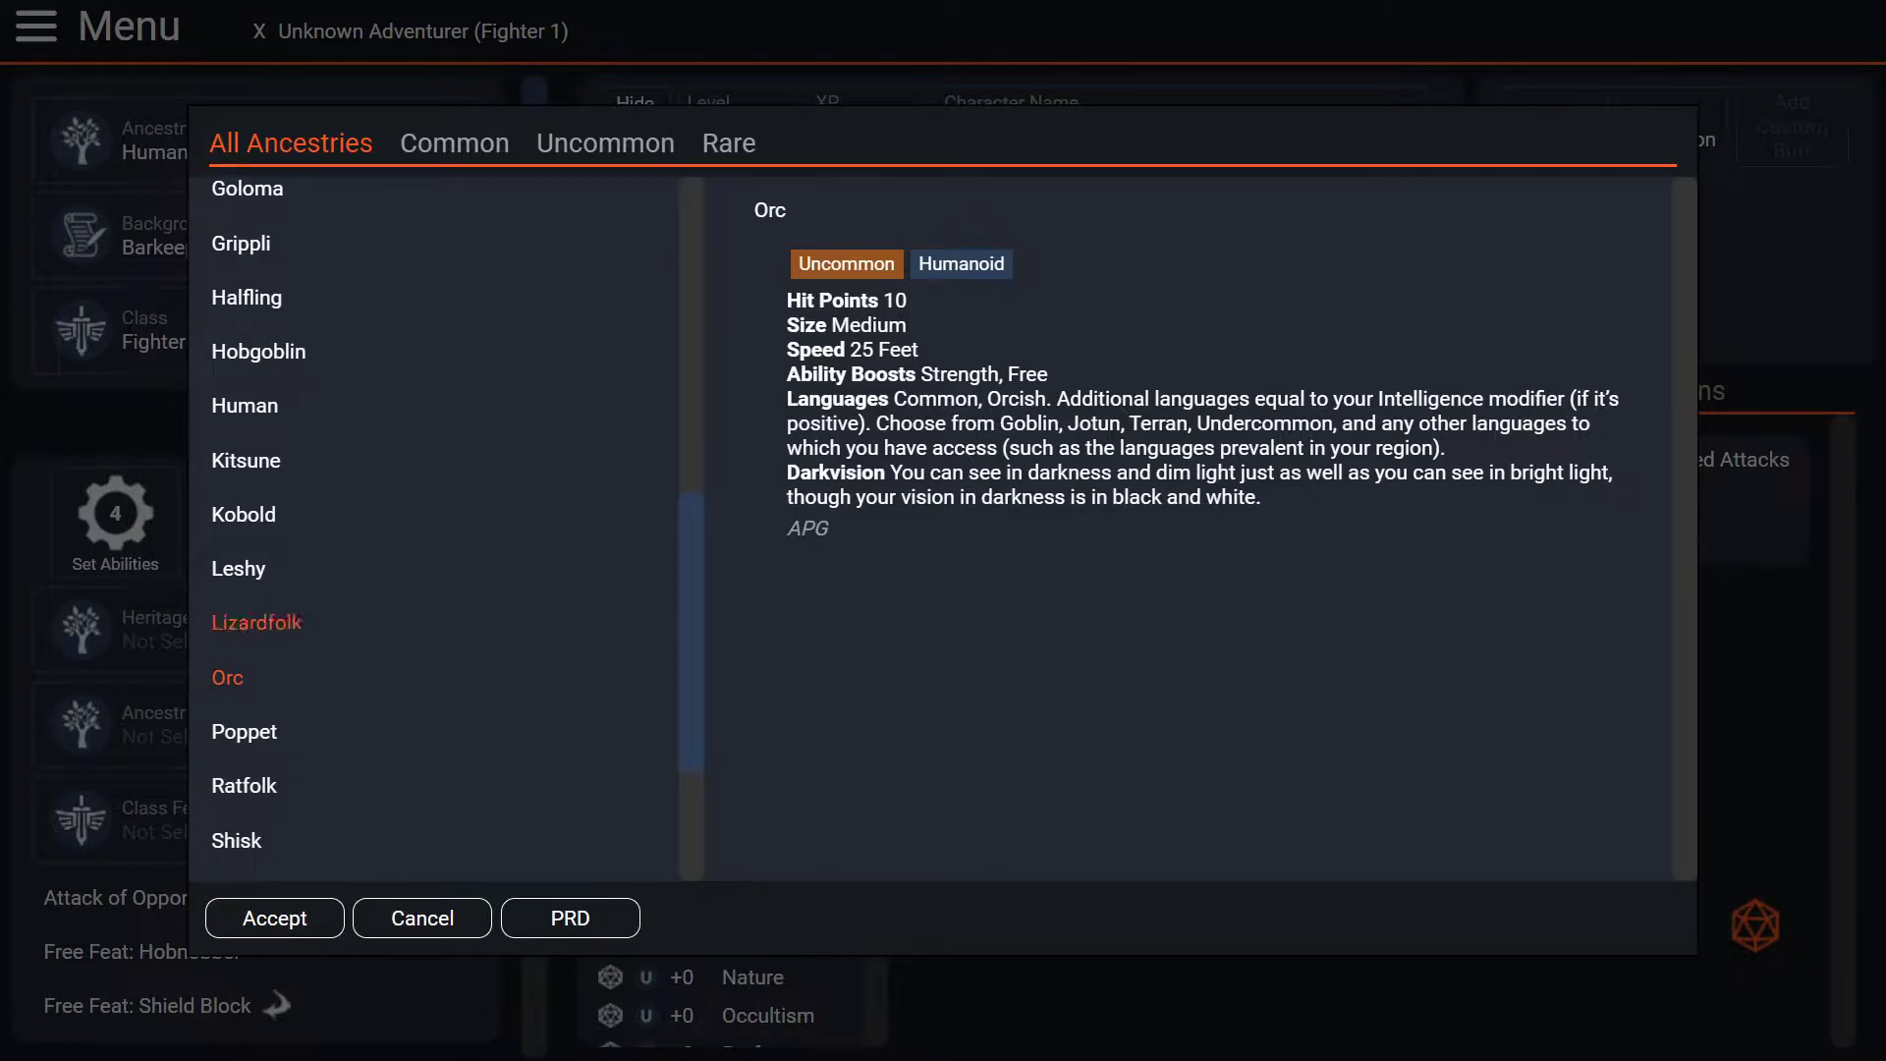
pyautogui.click(257, 623)
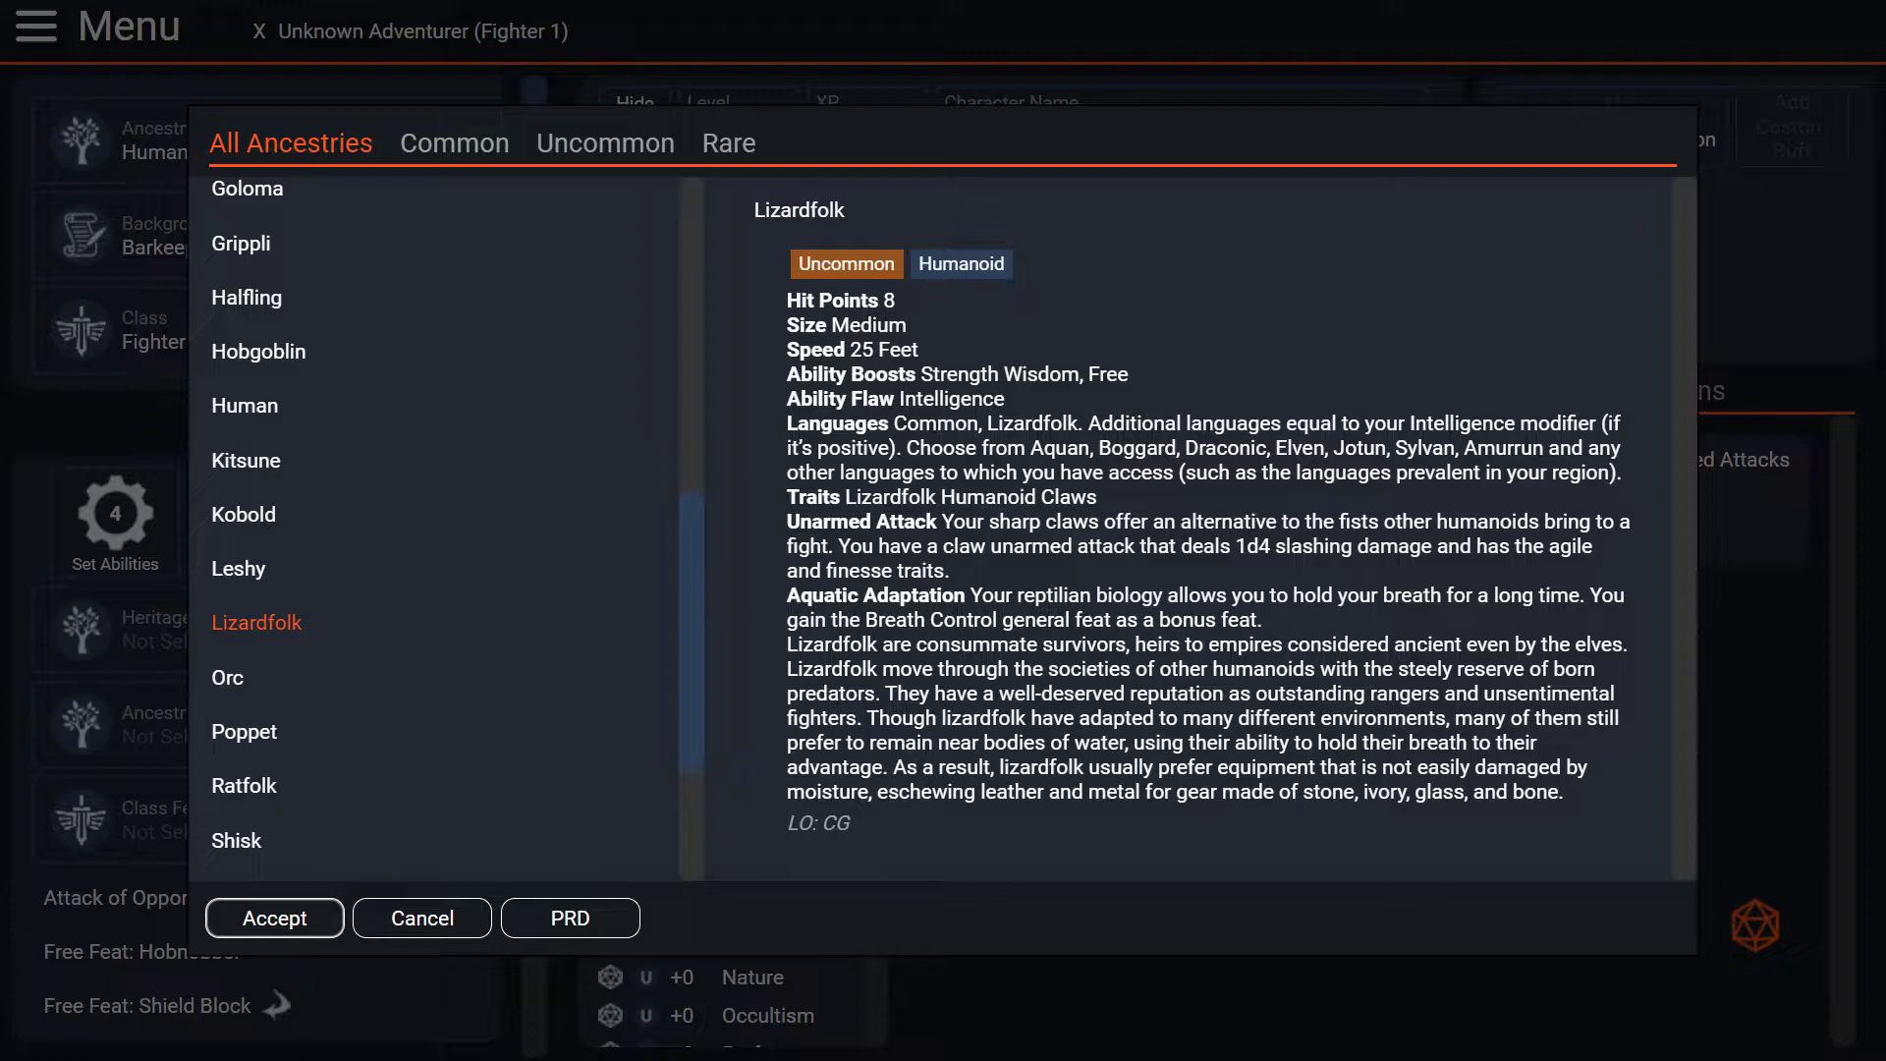
pyautogui.click(274, 917)
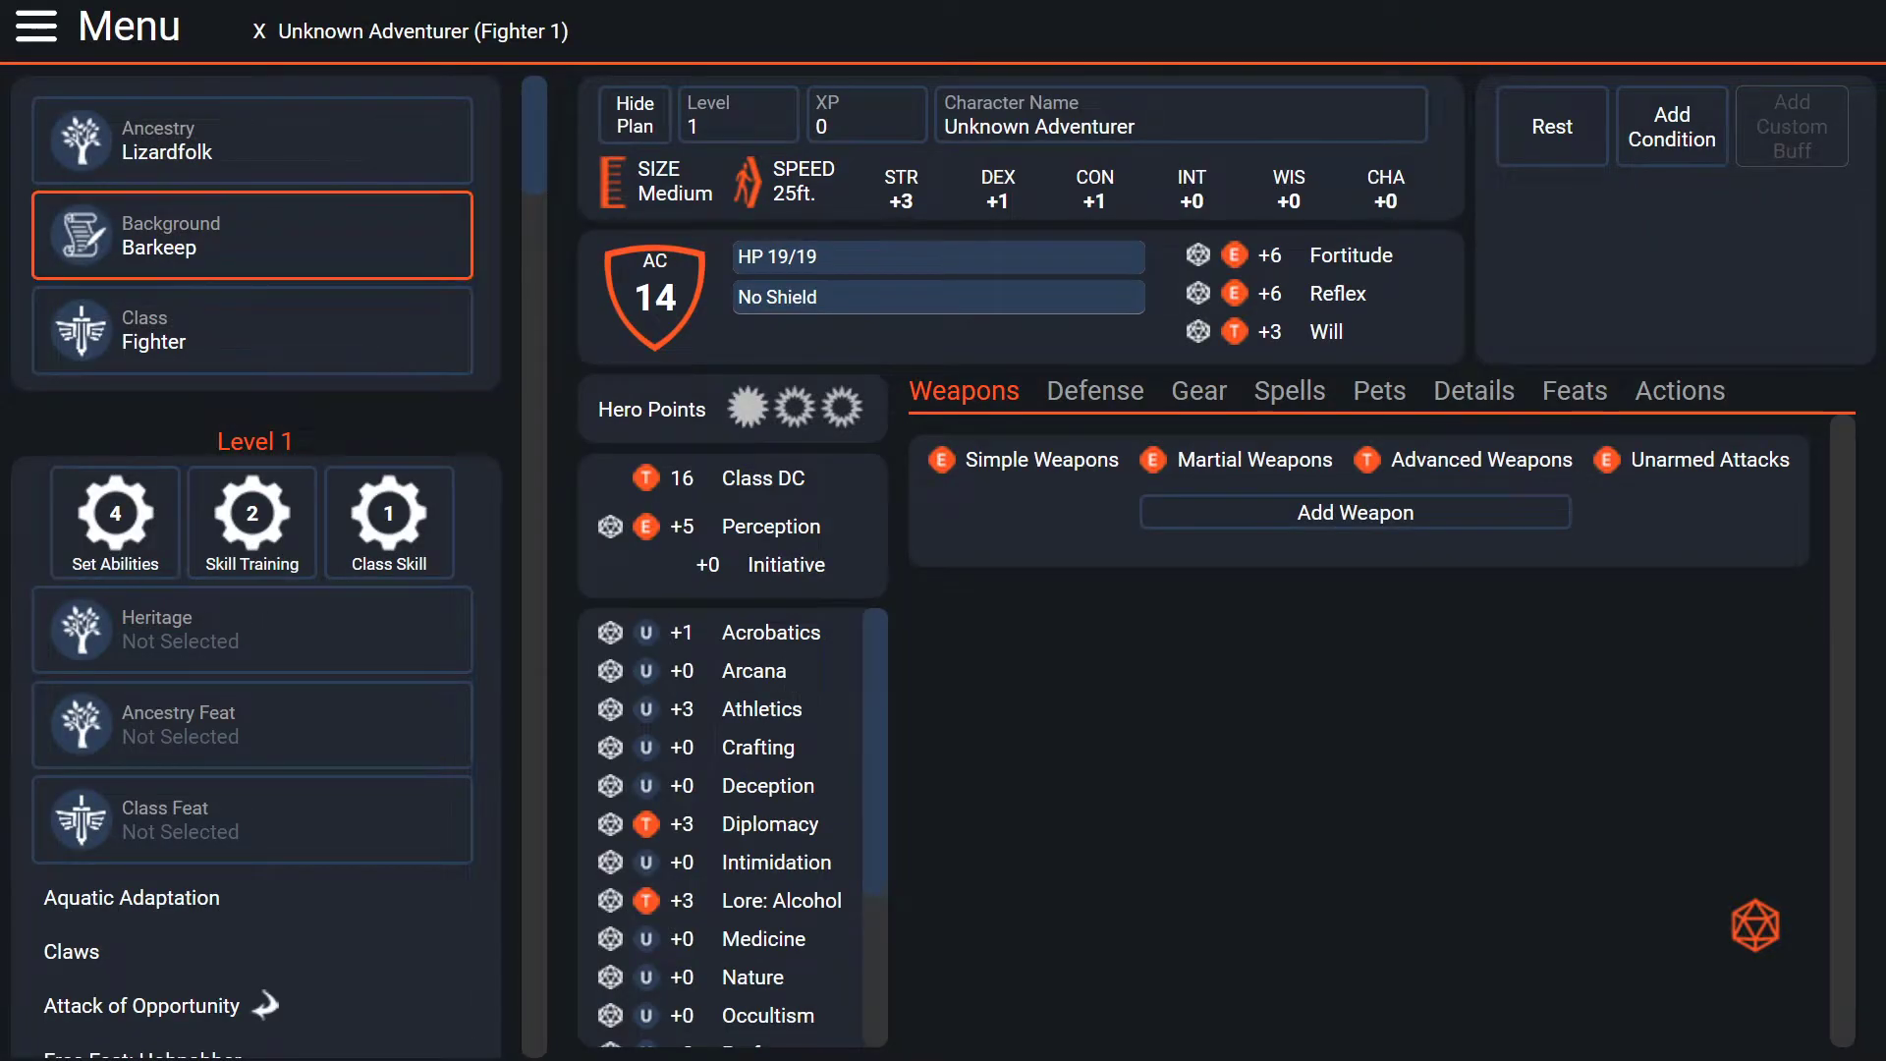
# - Review the Hobgoblin, Halfling, Grippli and Goloma ancestry descriptions, keeping the character's current ancestry
pyautogui.click(252, 141)
pyautogui.scroll(5, 442, 530)
pyautogui.scroll(-3, 442, 531)
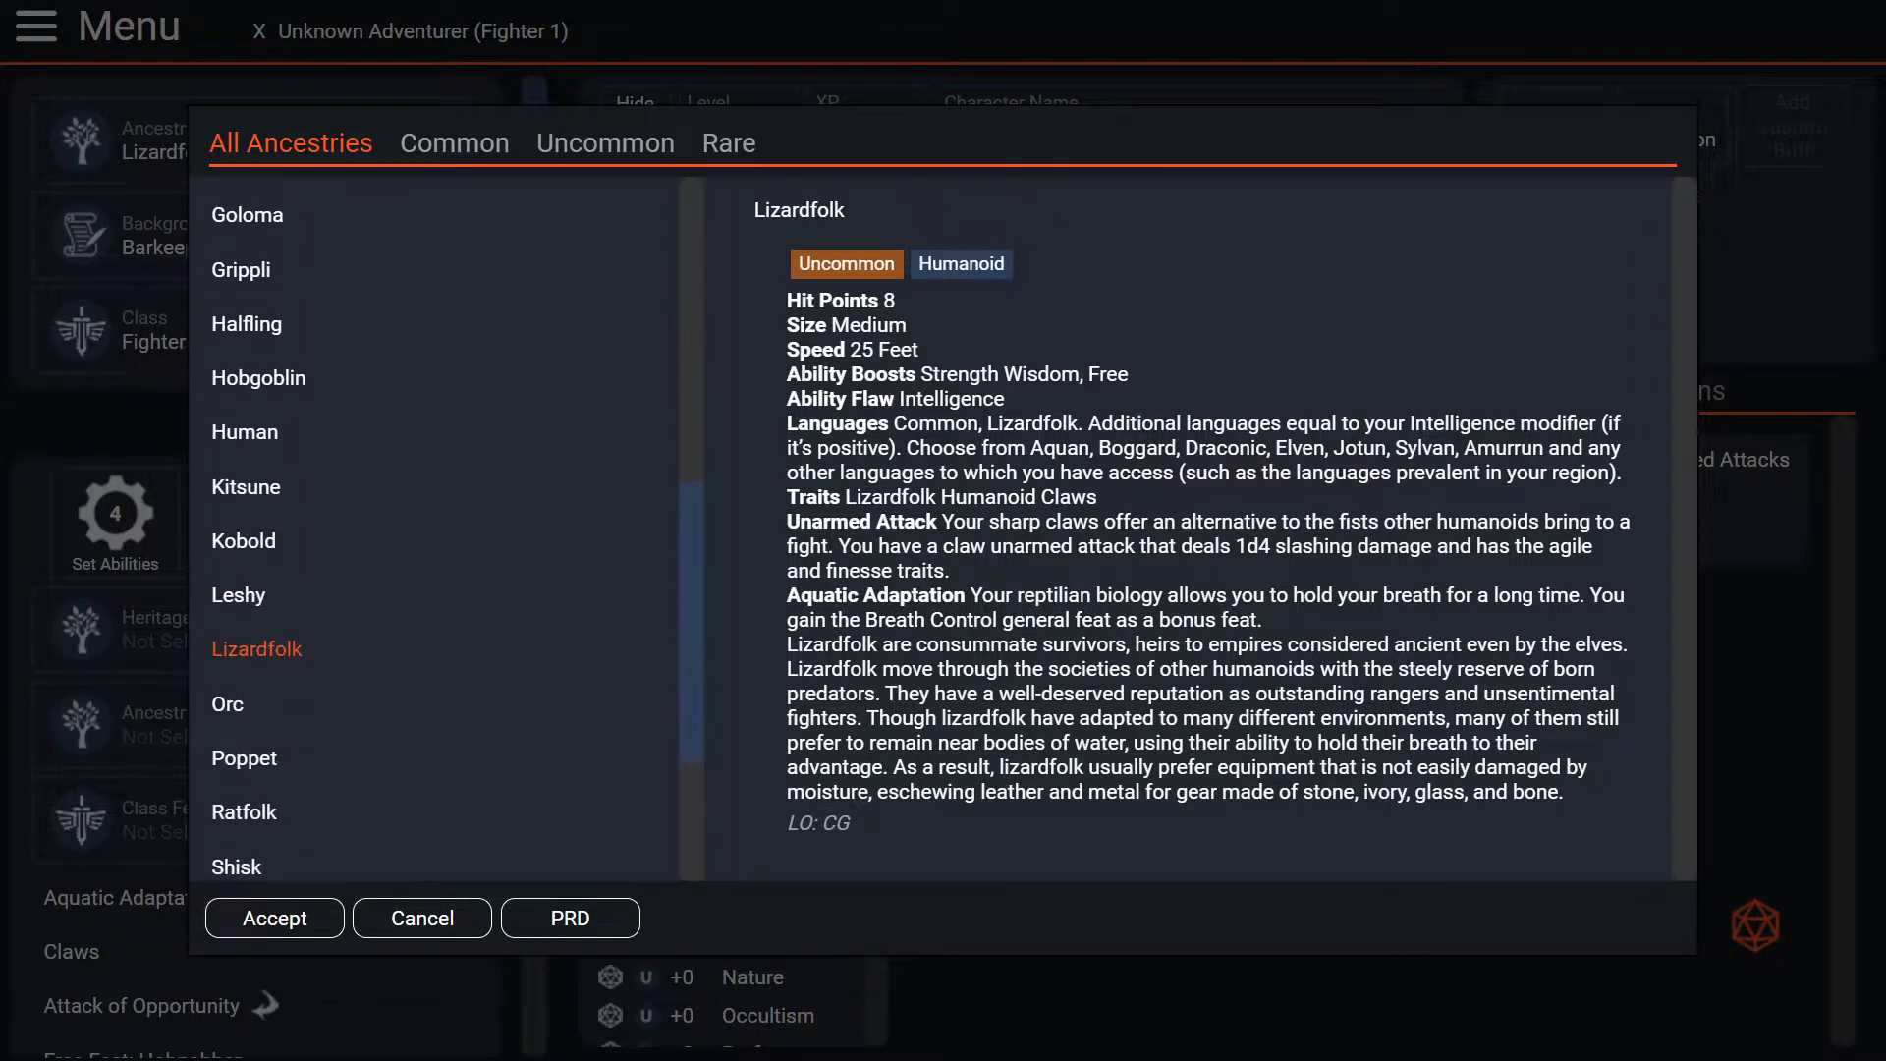
pyautogui.click(258, 378)
pyautogui.click(247, 324)
pyautogui.click(241, 270)
pyautogui.click(248, 215)
pyautogui.click(422, 919)
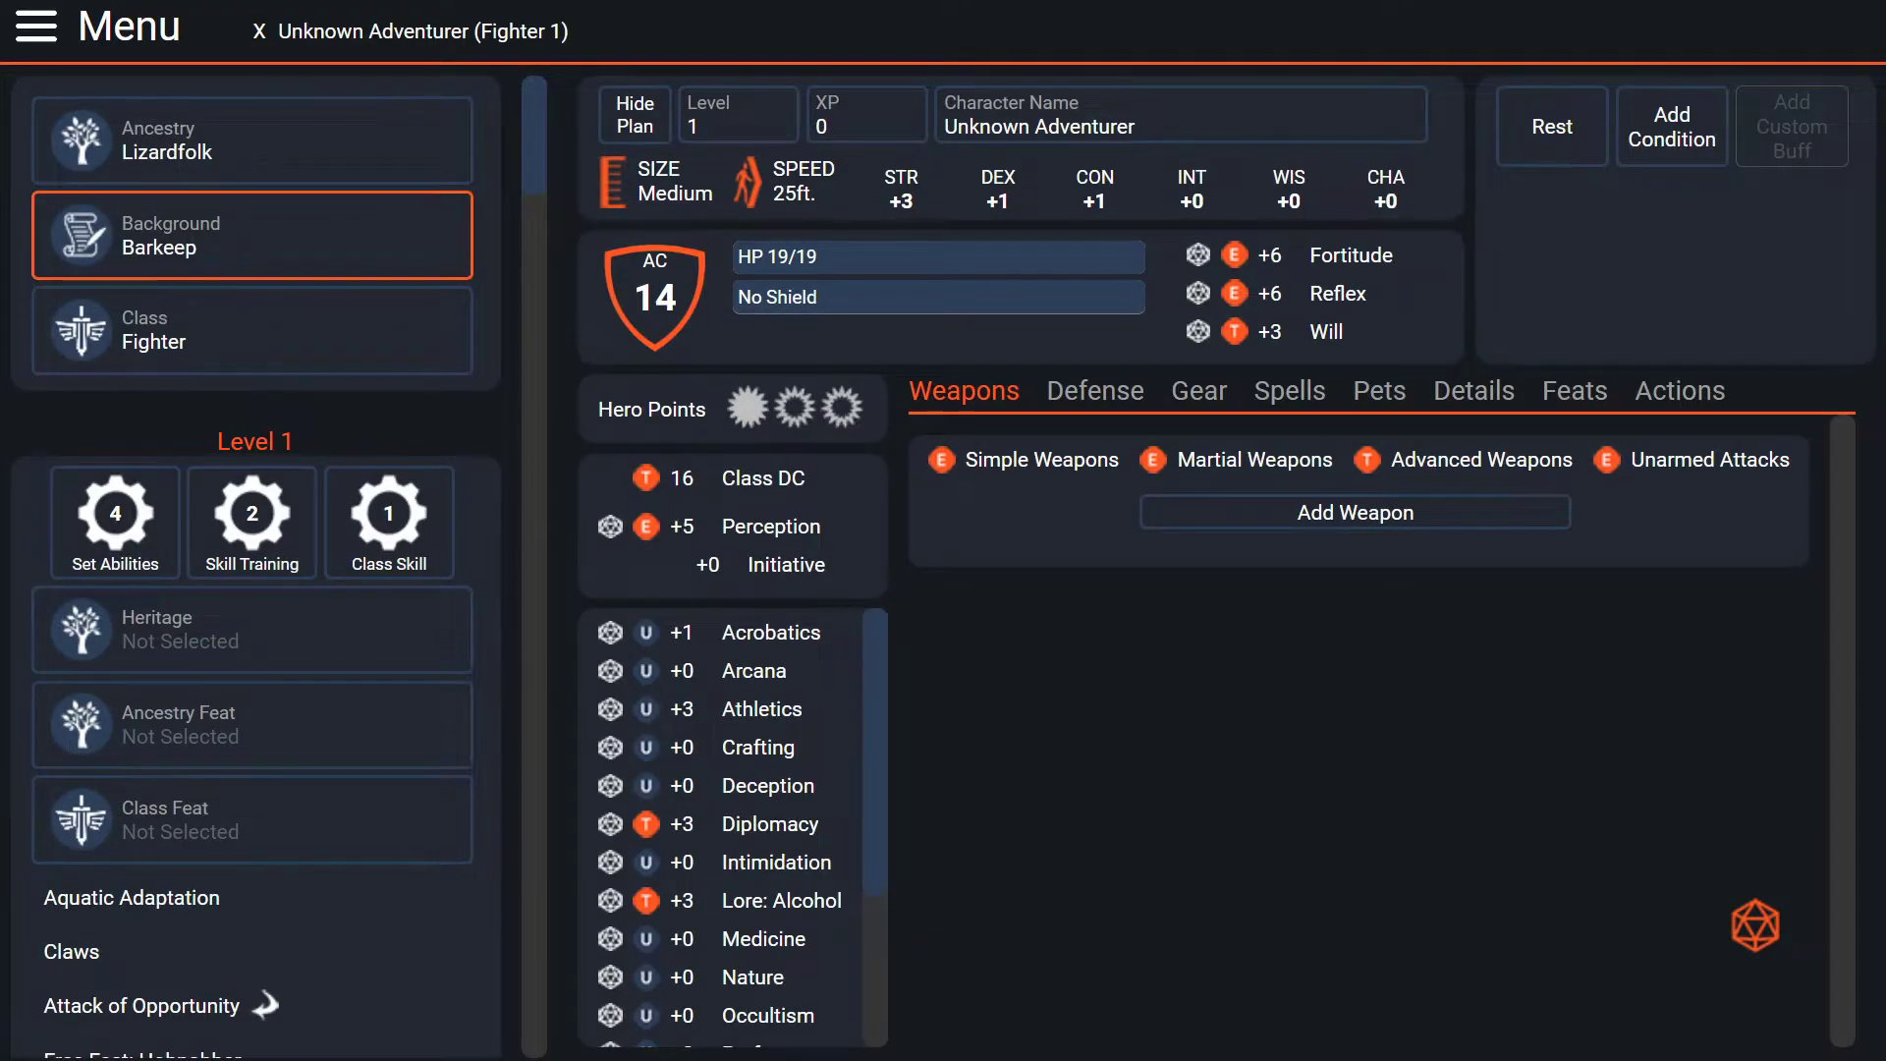
# - Examine the Charlatan and Bounty Hunter backgrounds, reading Bounty Hunter's description and its trained skills
pyautogui.click(252, 236)
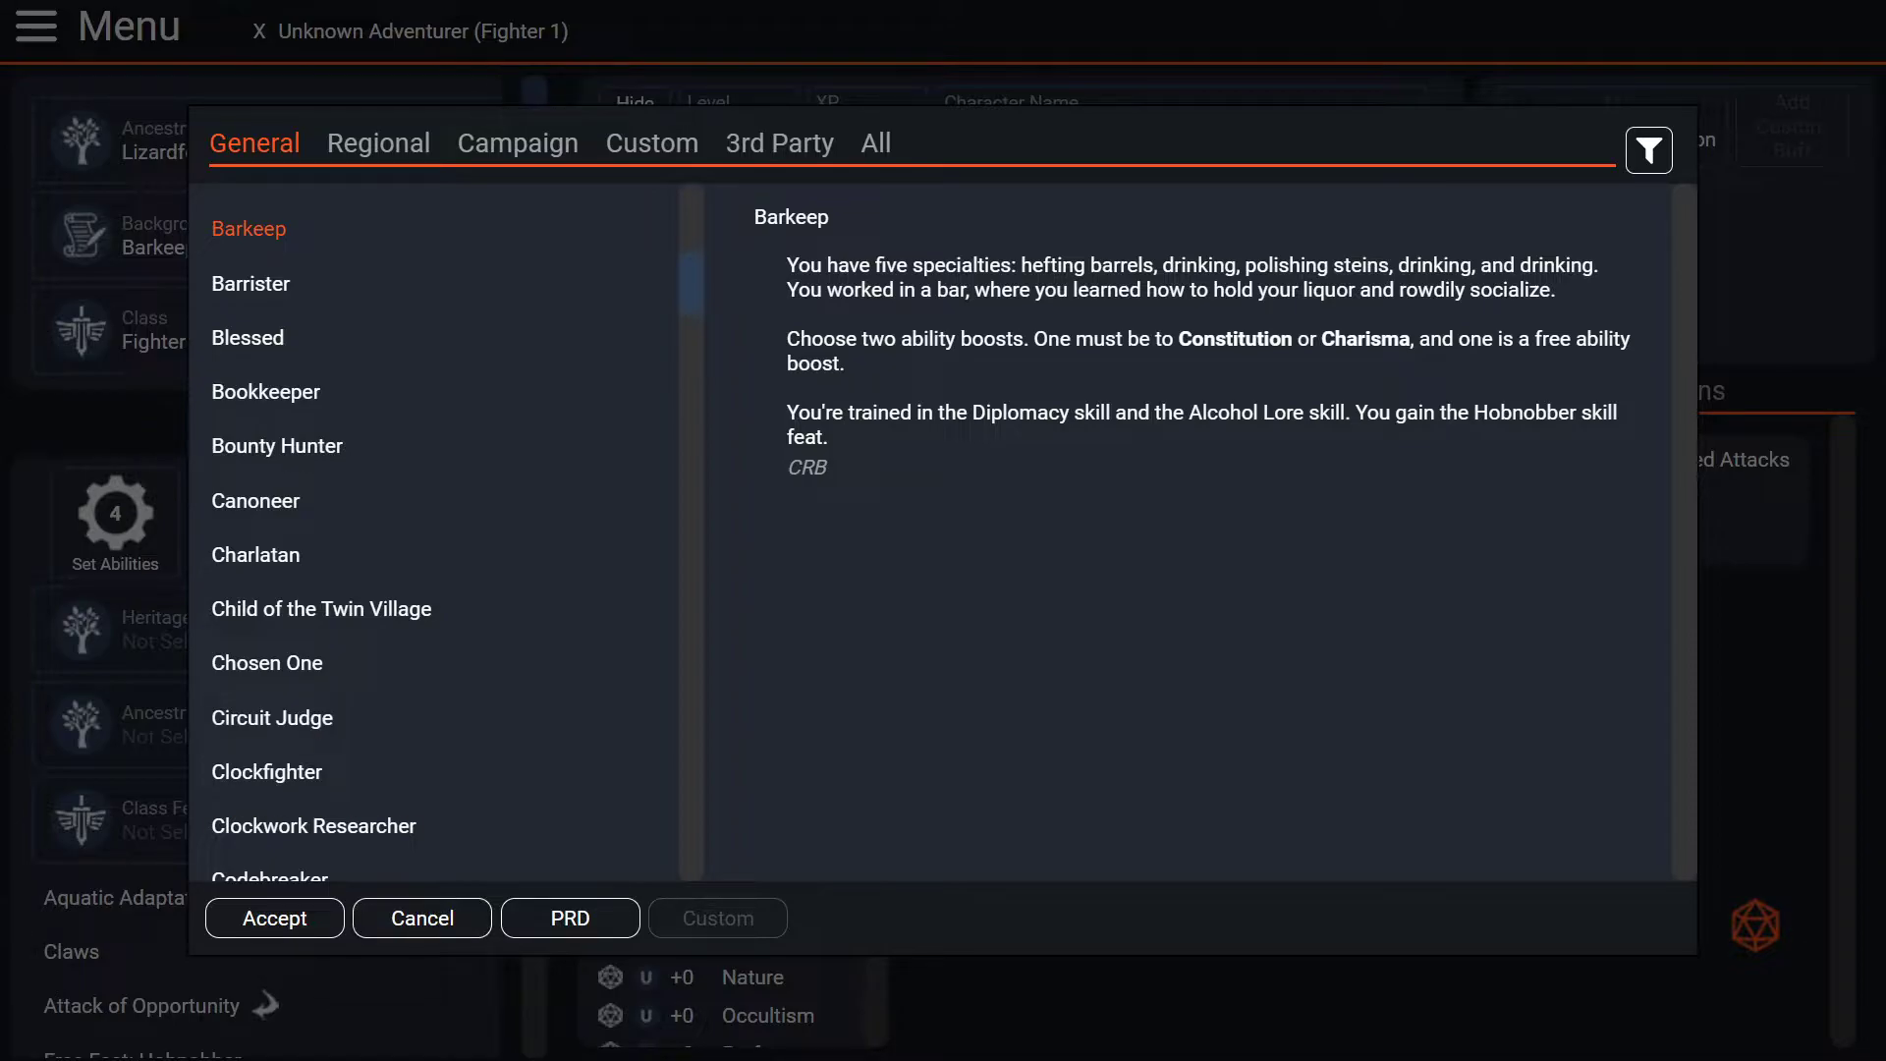
pyautogui.click(321, 610)
pyautogui.click(266, 555)
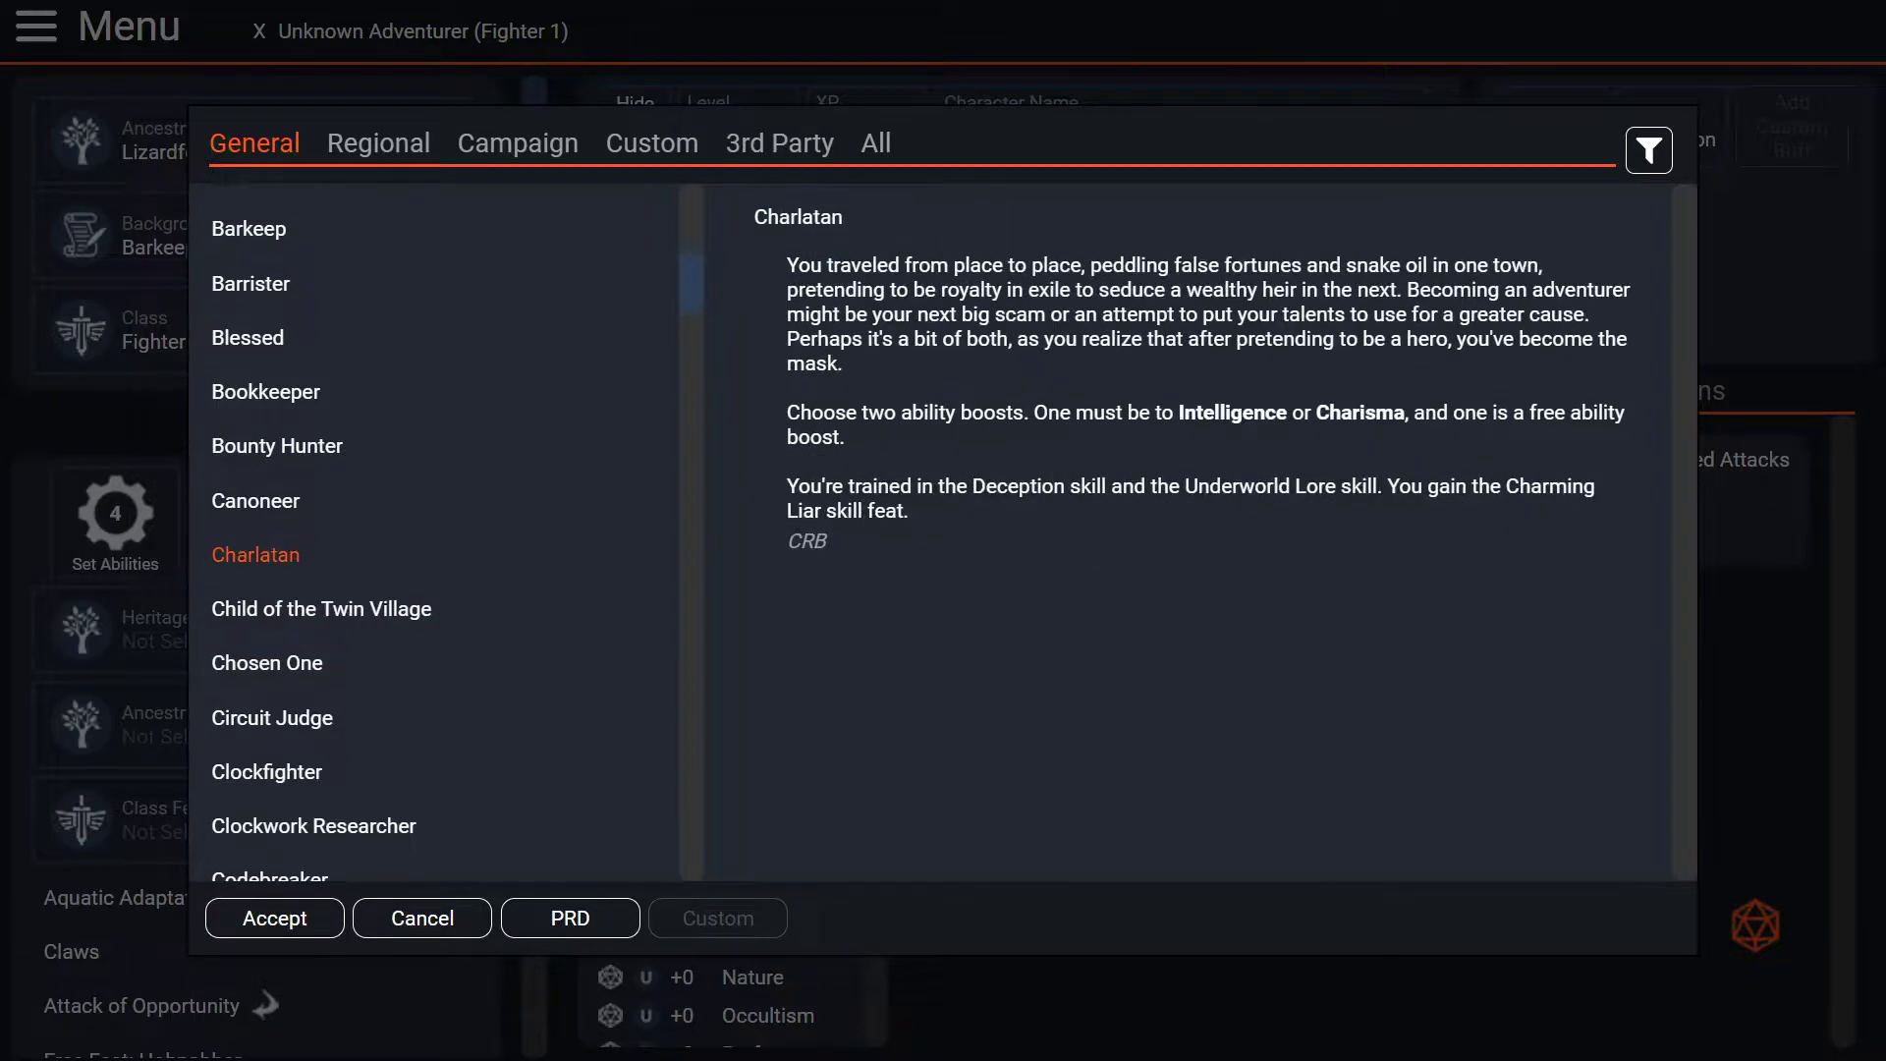
pyautogui.scroll(-1, 266, 425)
pyautogui.click(277, 347)
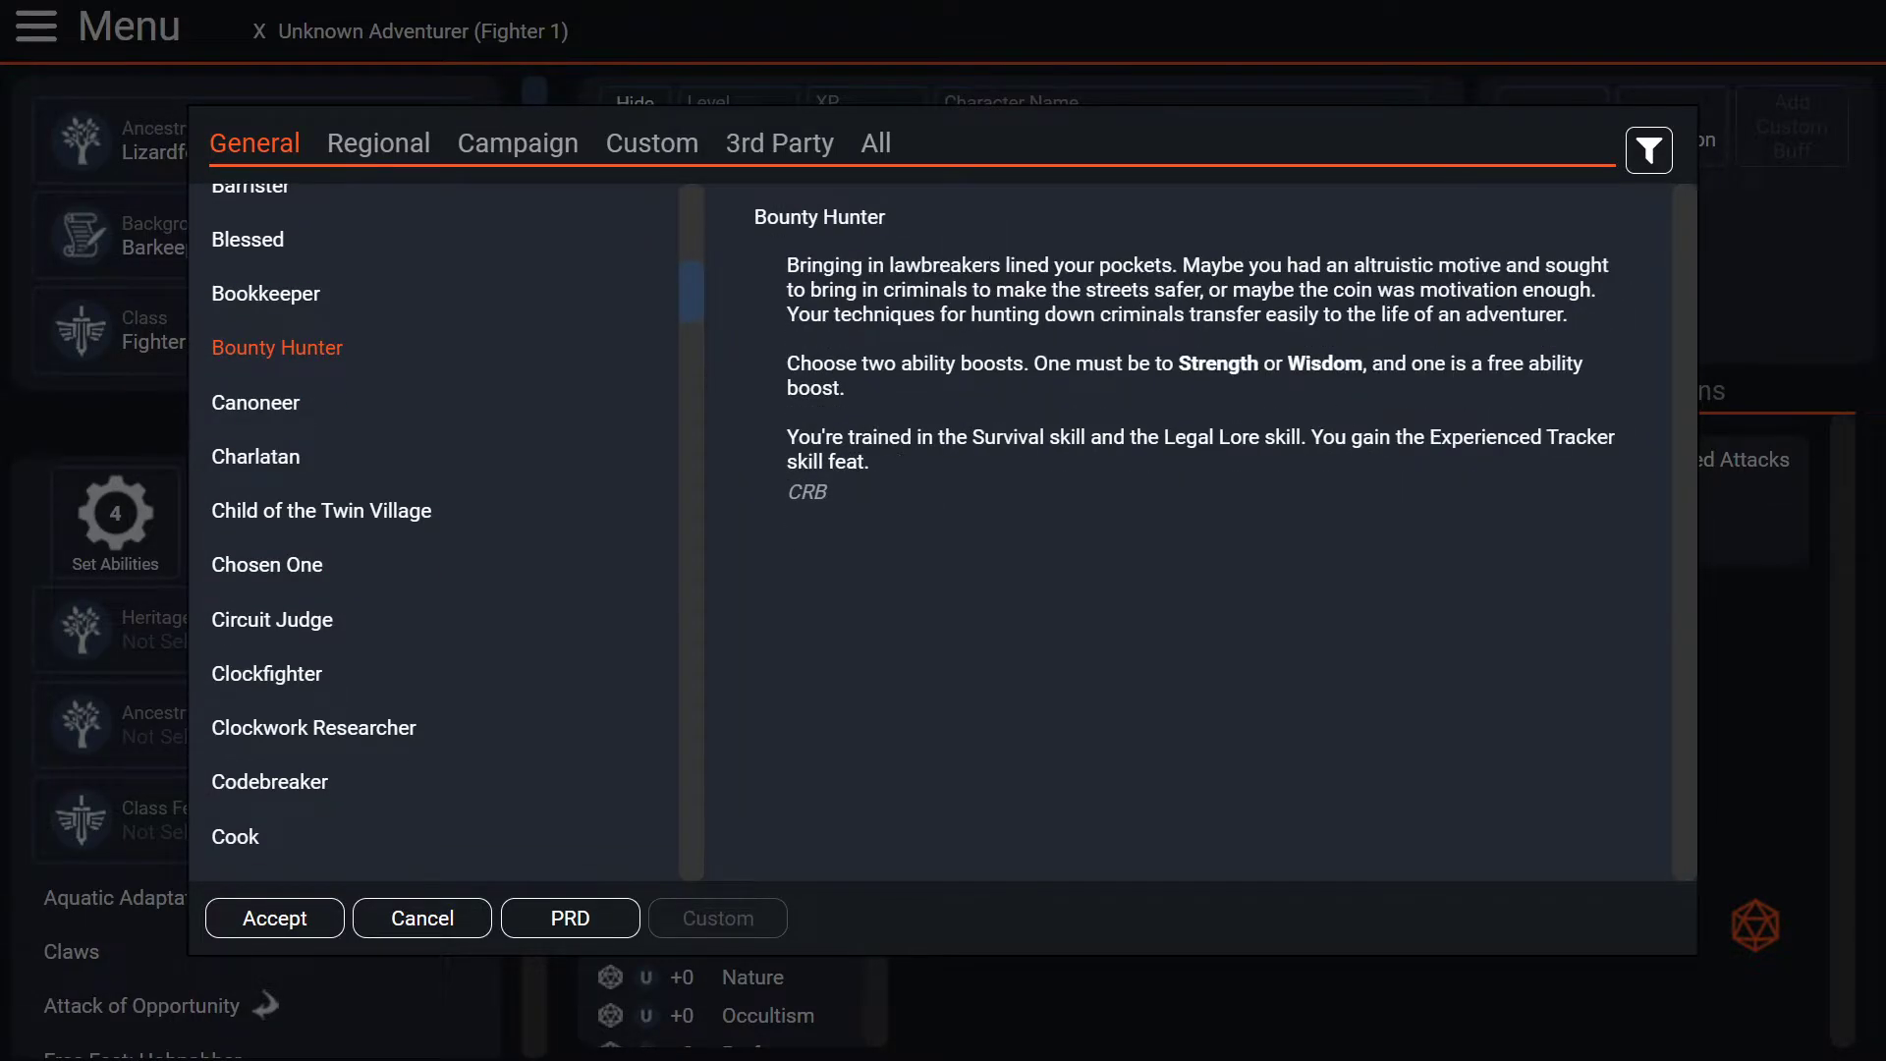
pyautogui.moveTo(787, 265); pyautogui.dragTo(1500, 314)
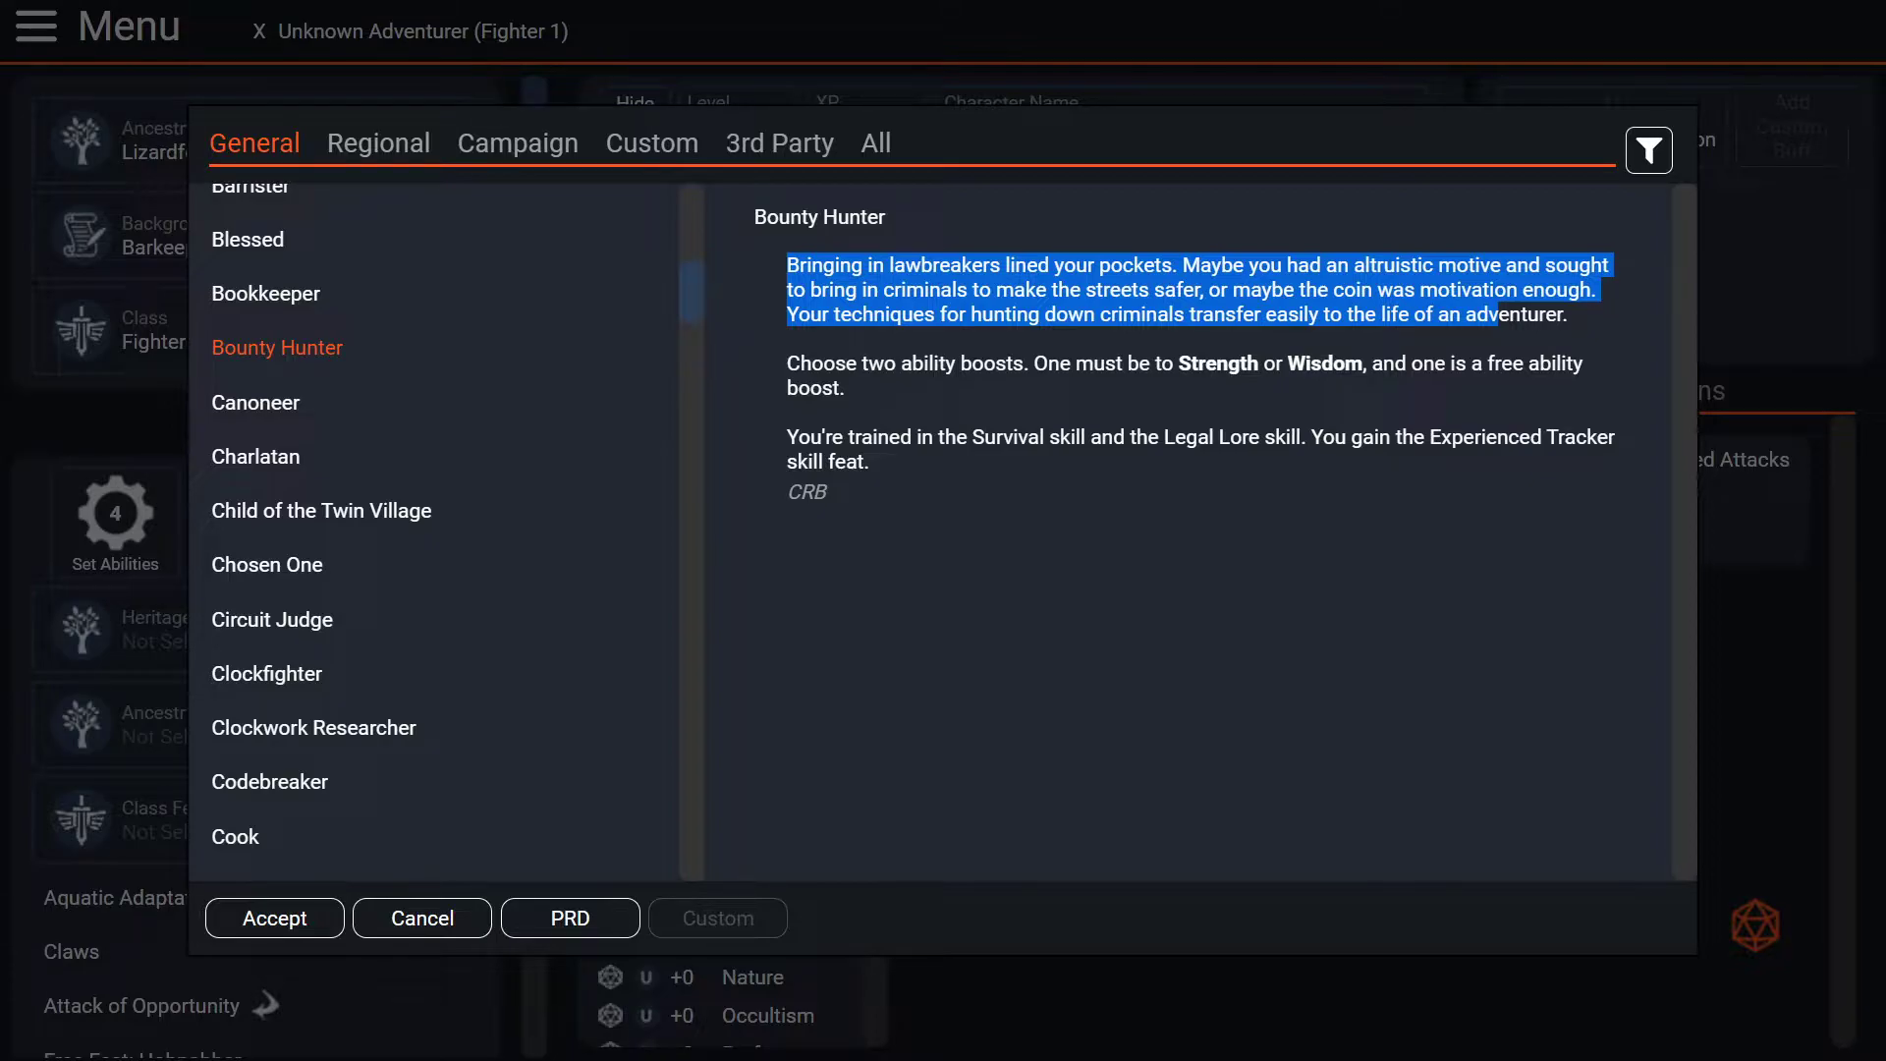
pyautogui.moveTo(787, 436); pyautogui.dragTo(1375, 436)
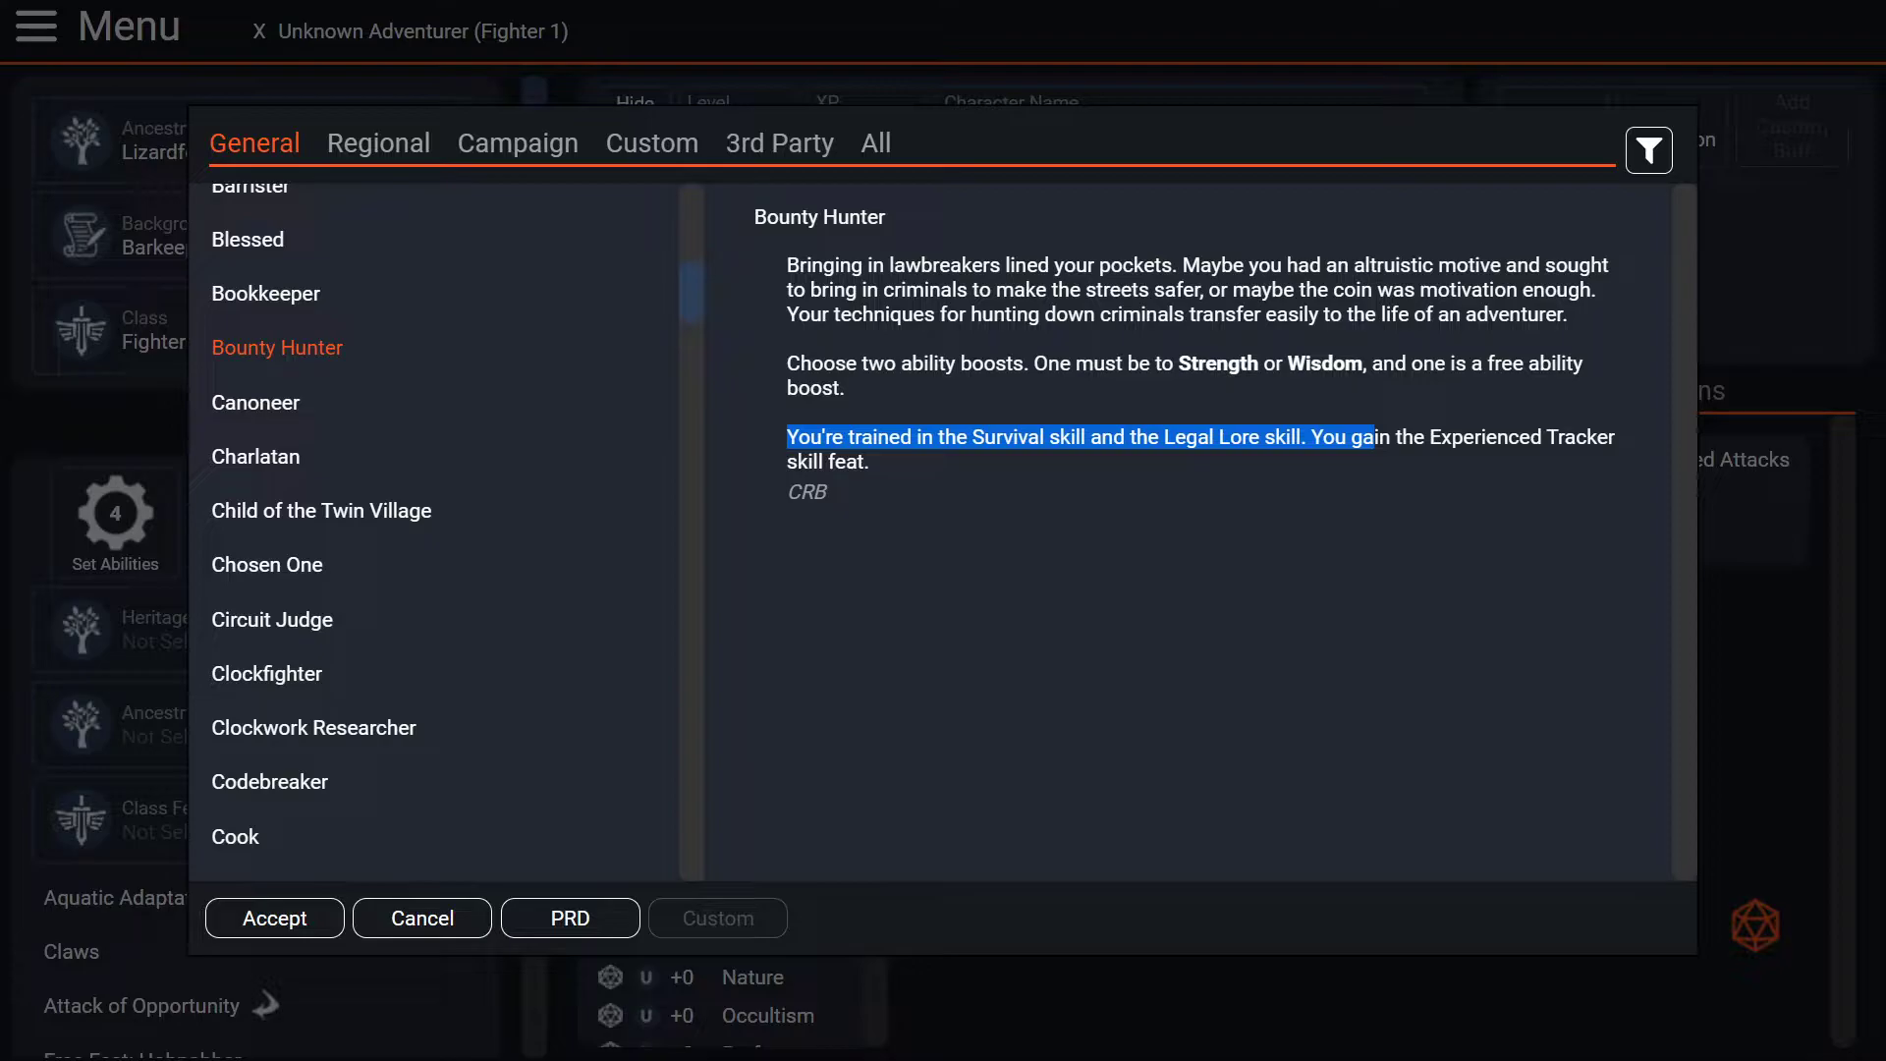
pyautogui.click(1374, 438)
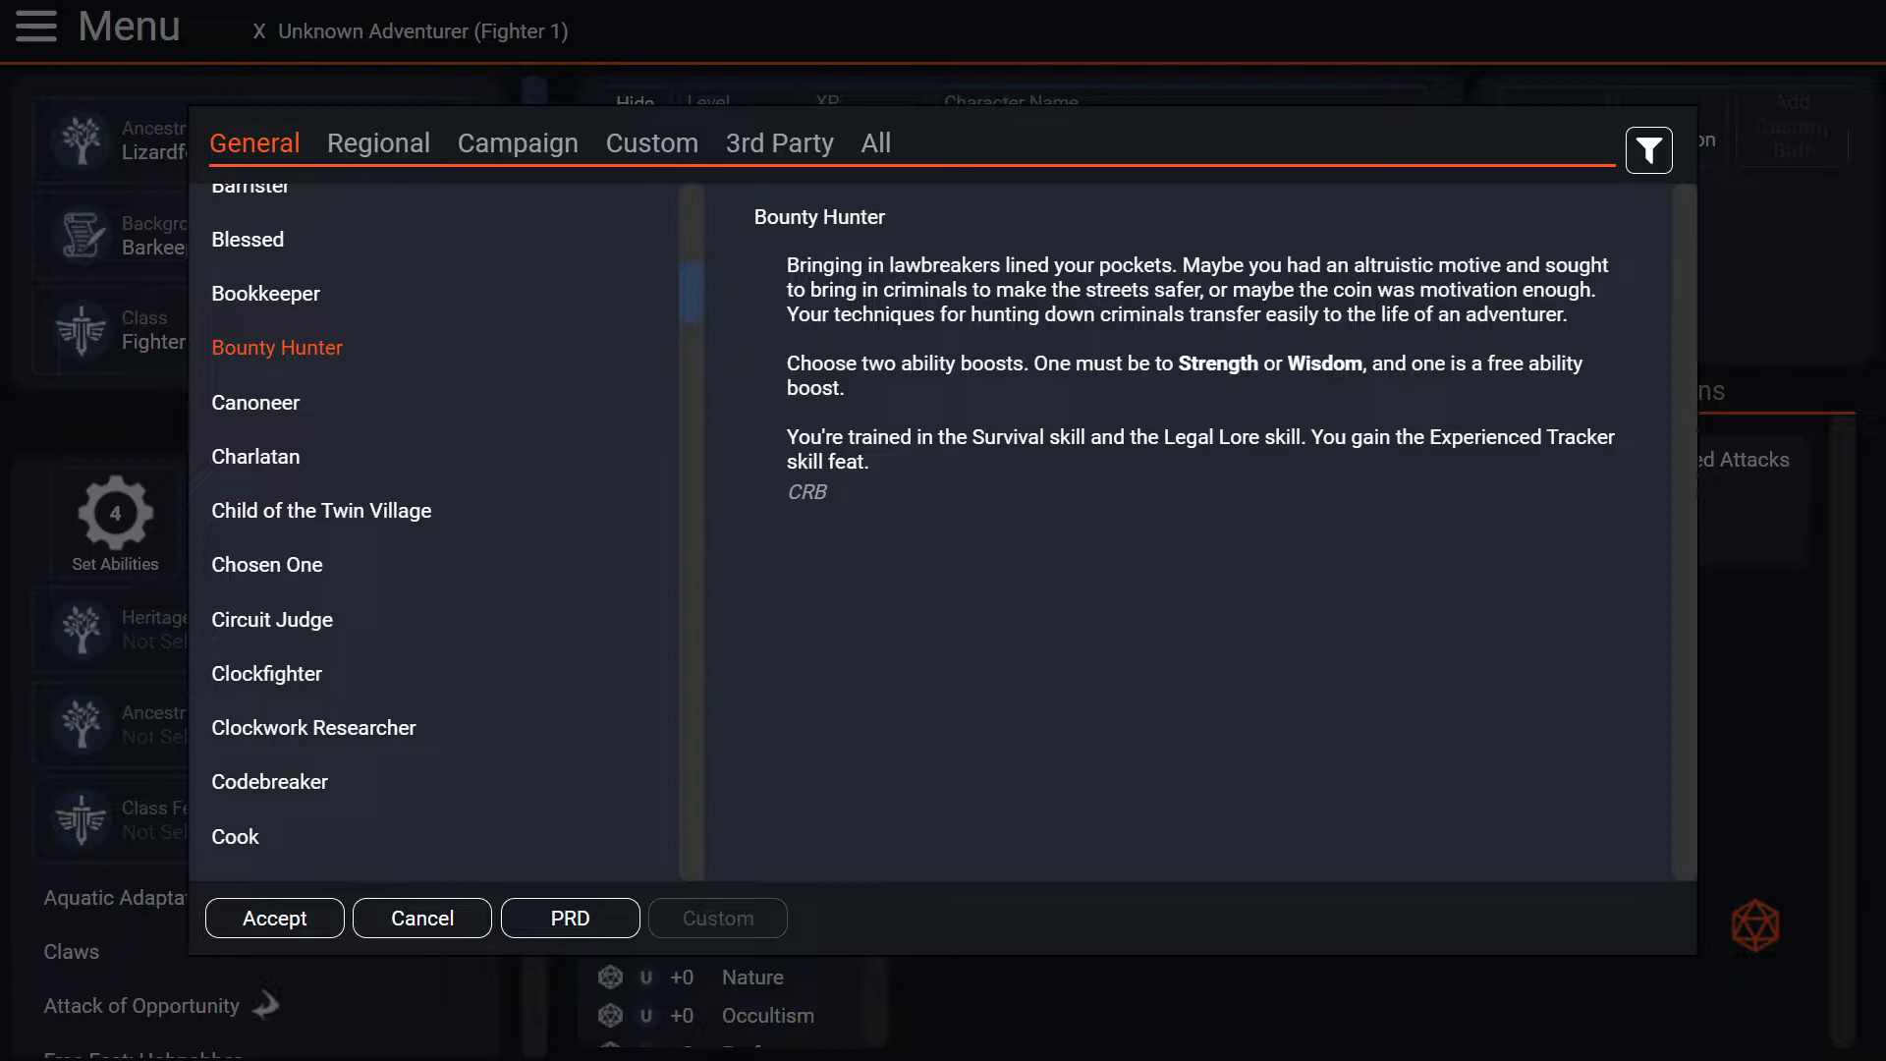
# - Preview the Criminal background, then set the character's background to Deckhand
pyautogui.scroll(-5, 442, 530)
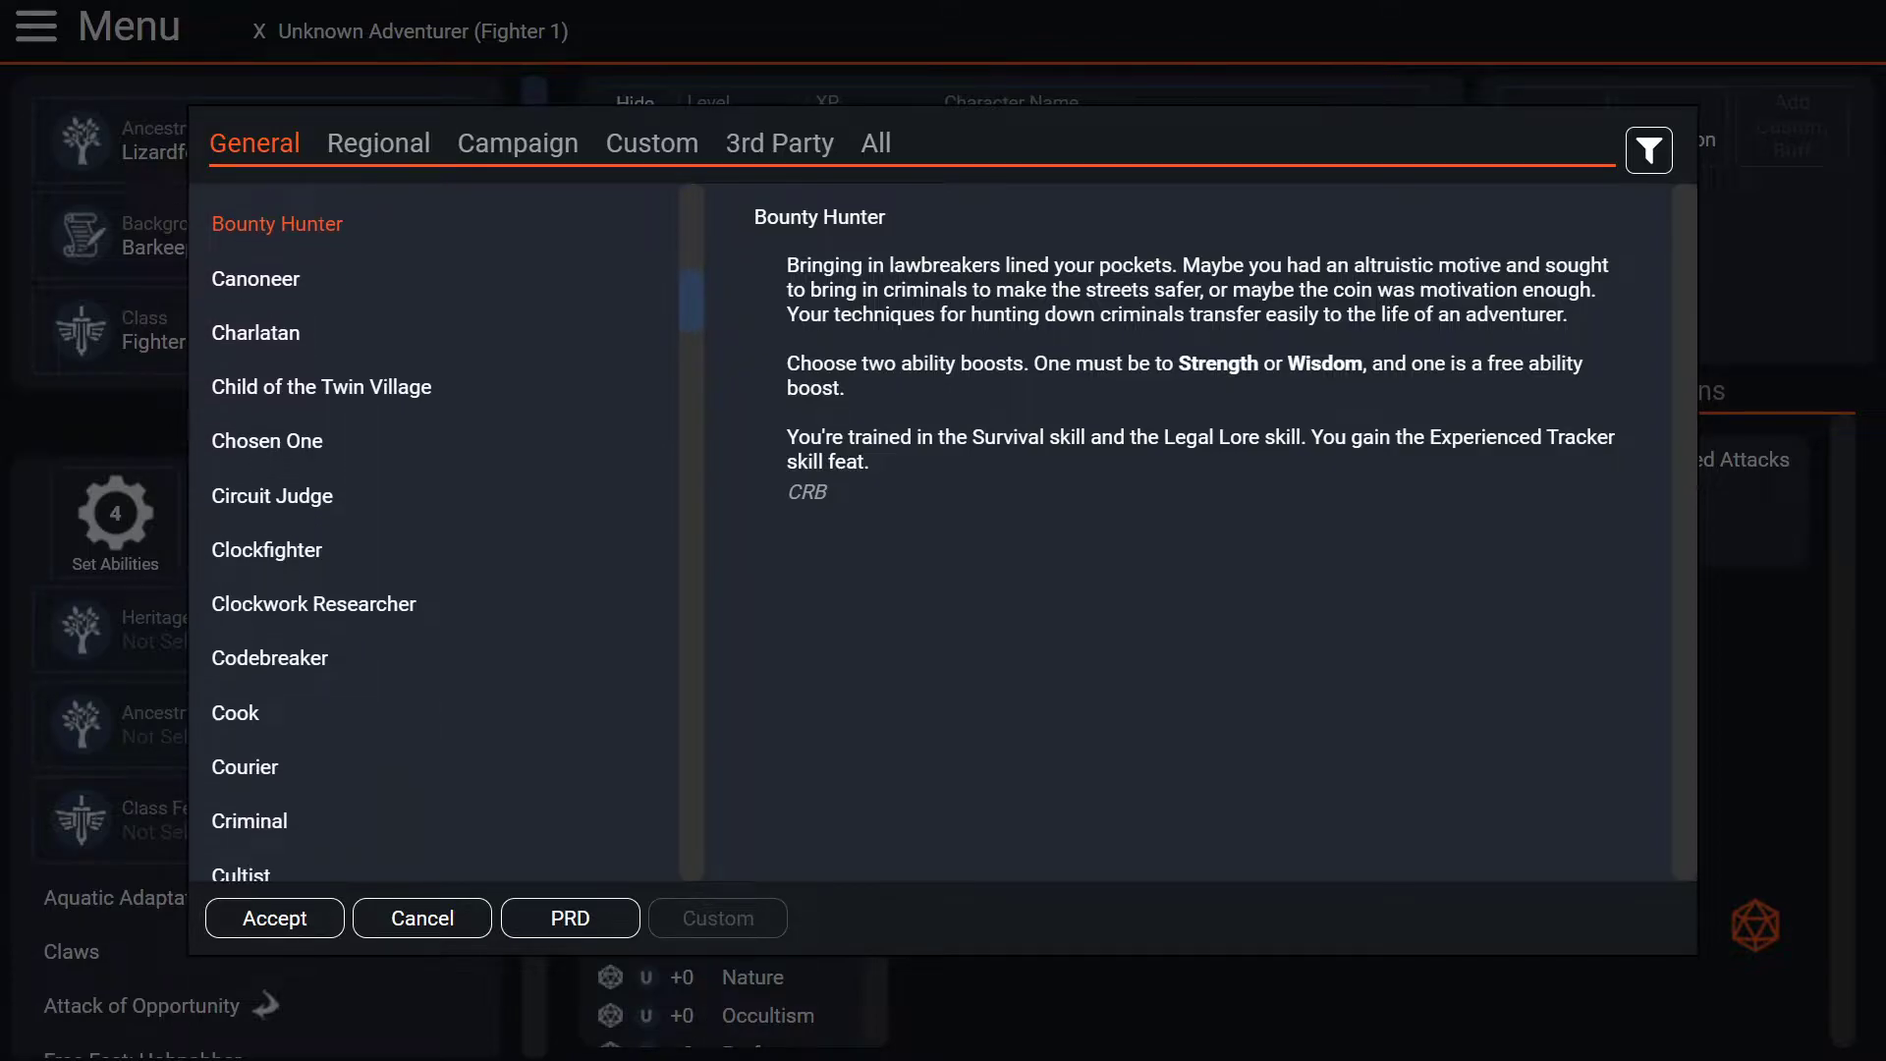
pyautogui.click(249, 552)
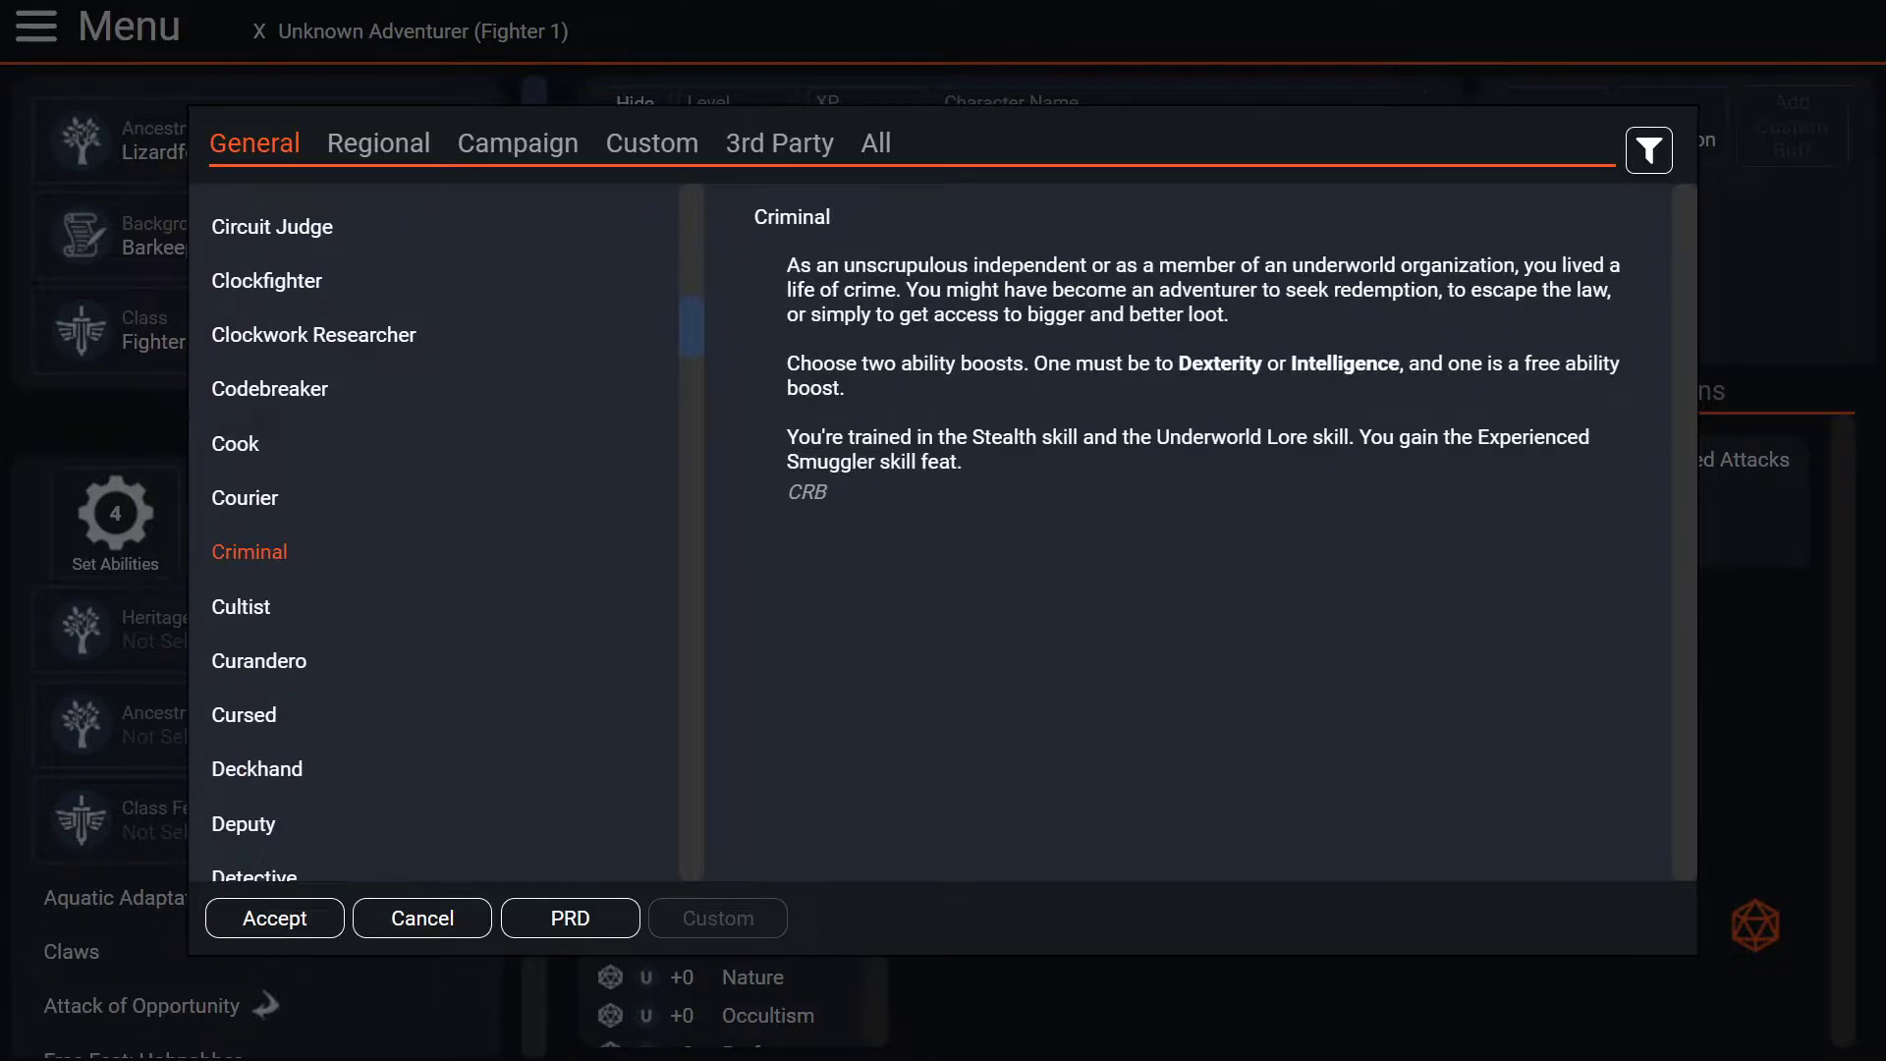
pyautogui.scroll(-4, 442, 531)
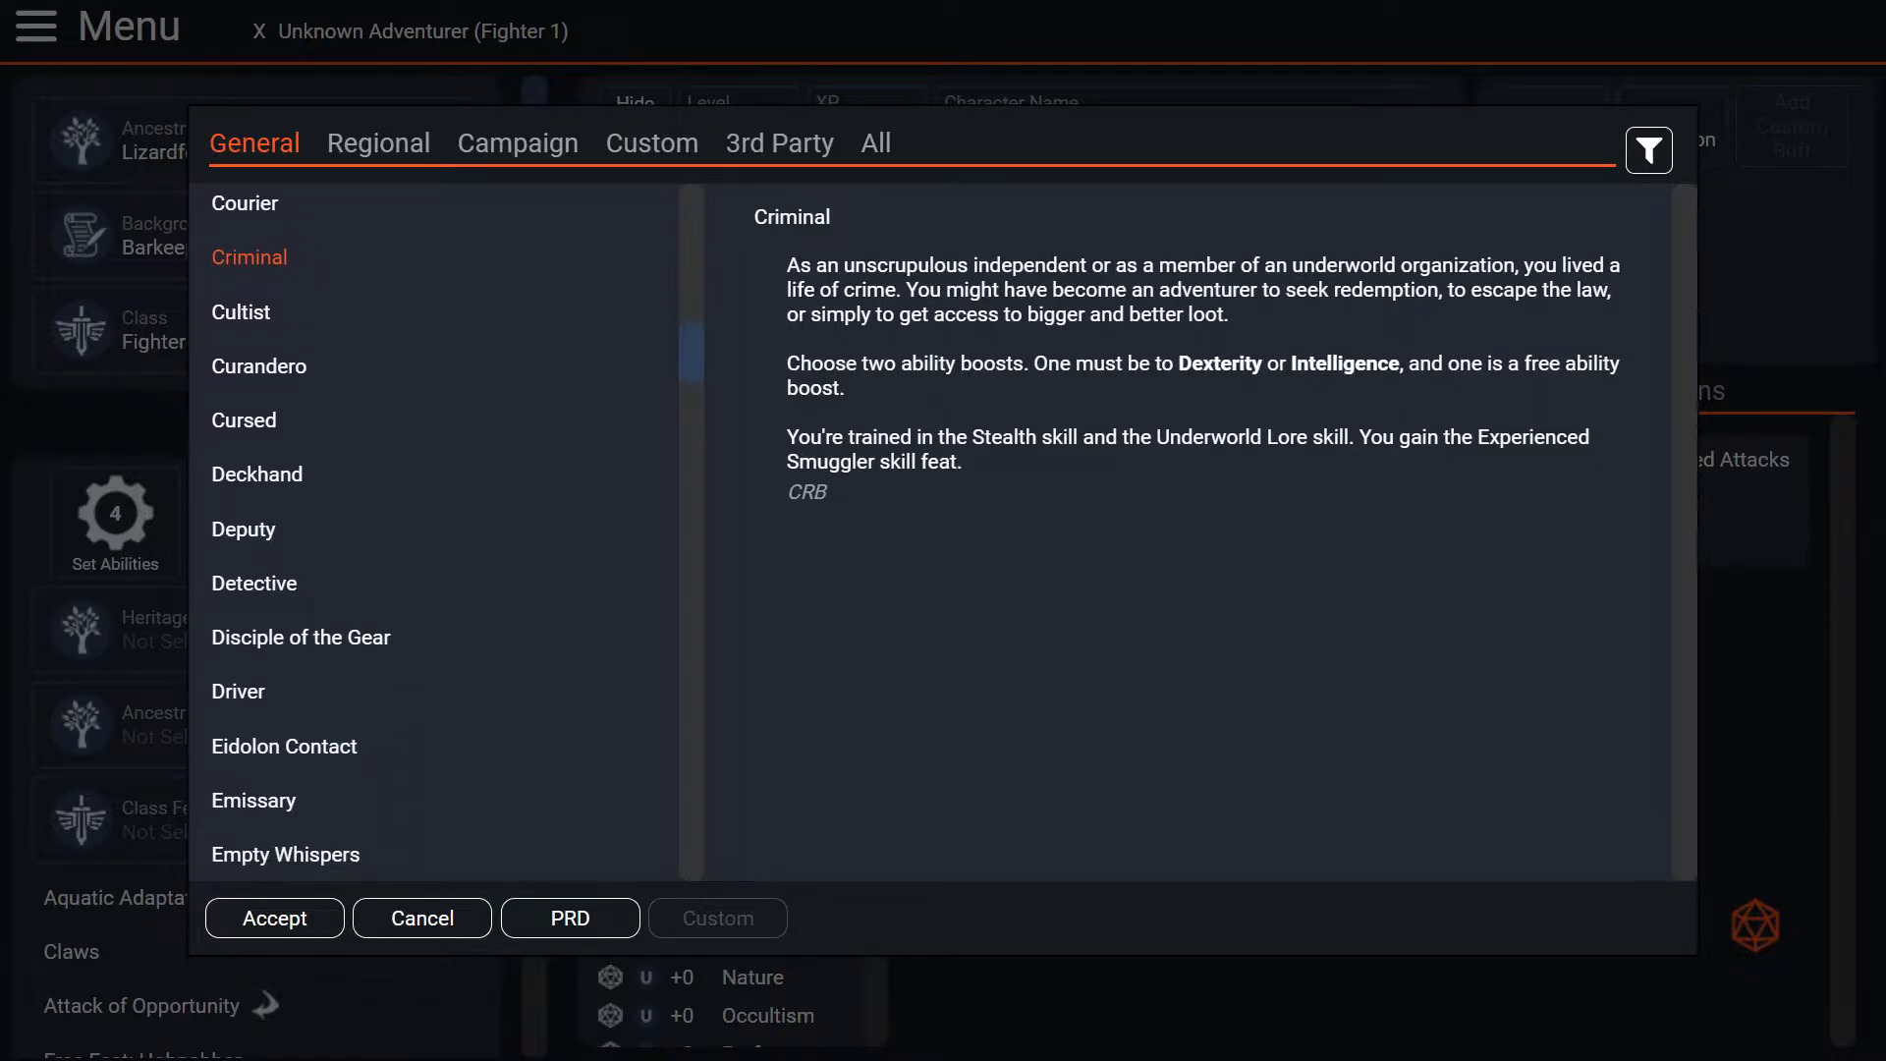
pyautogui.scroll(-1, 442, 530)
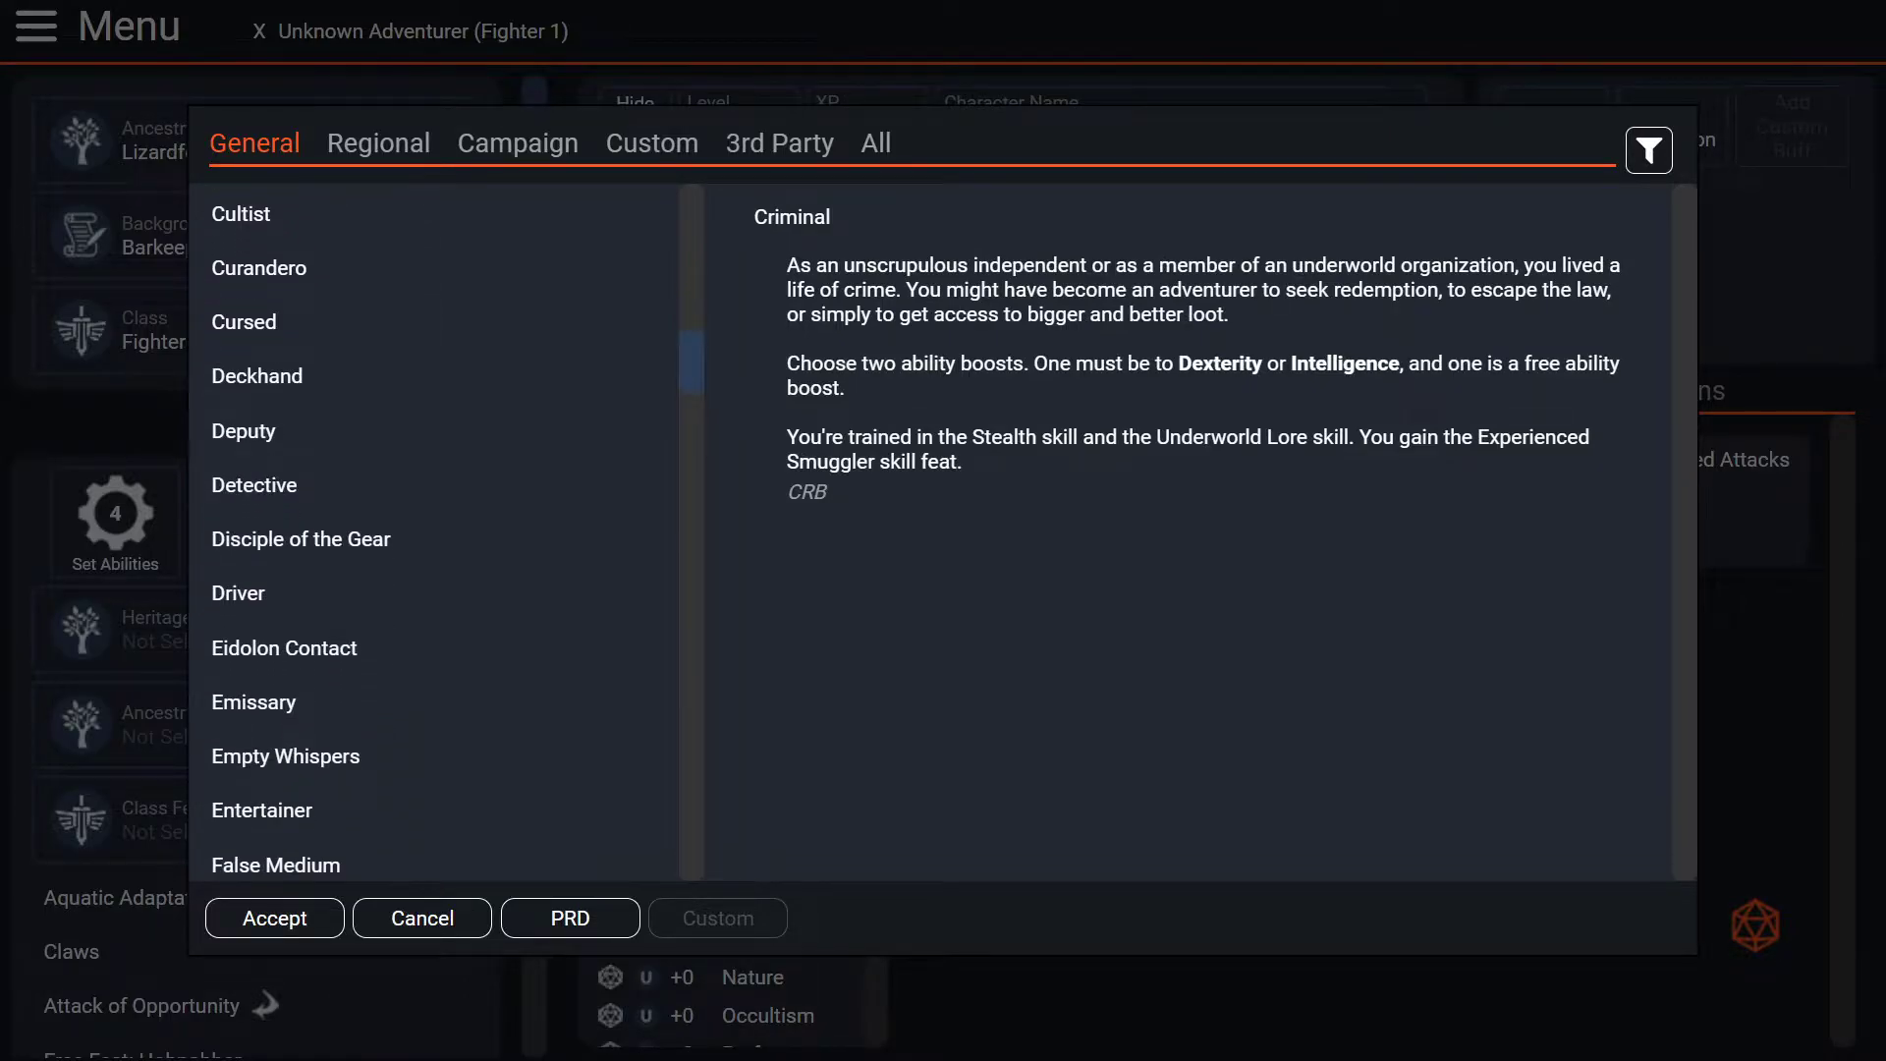
pyautogui.click(257, 376)
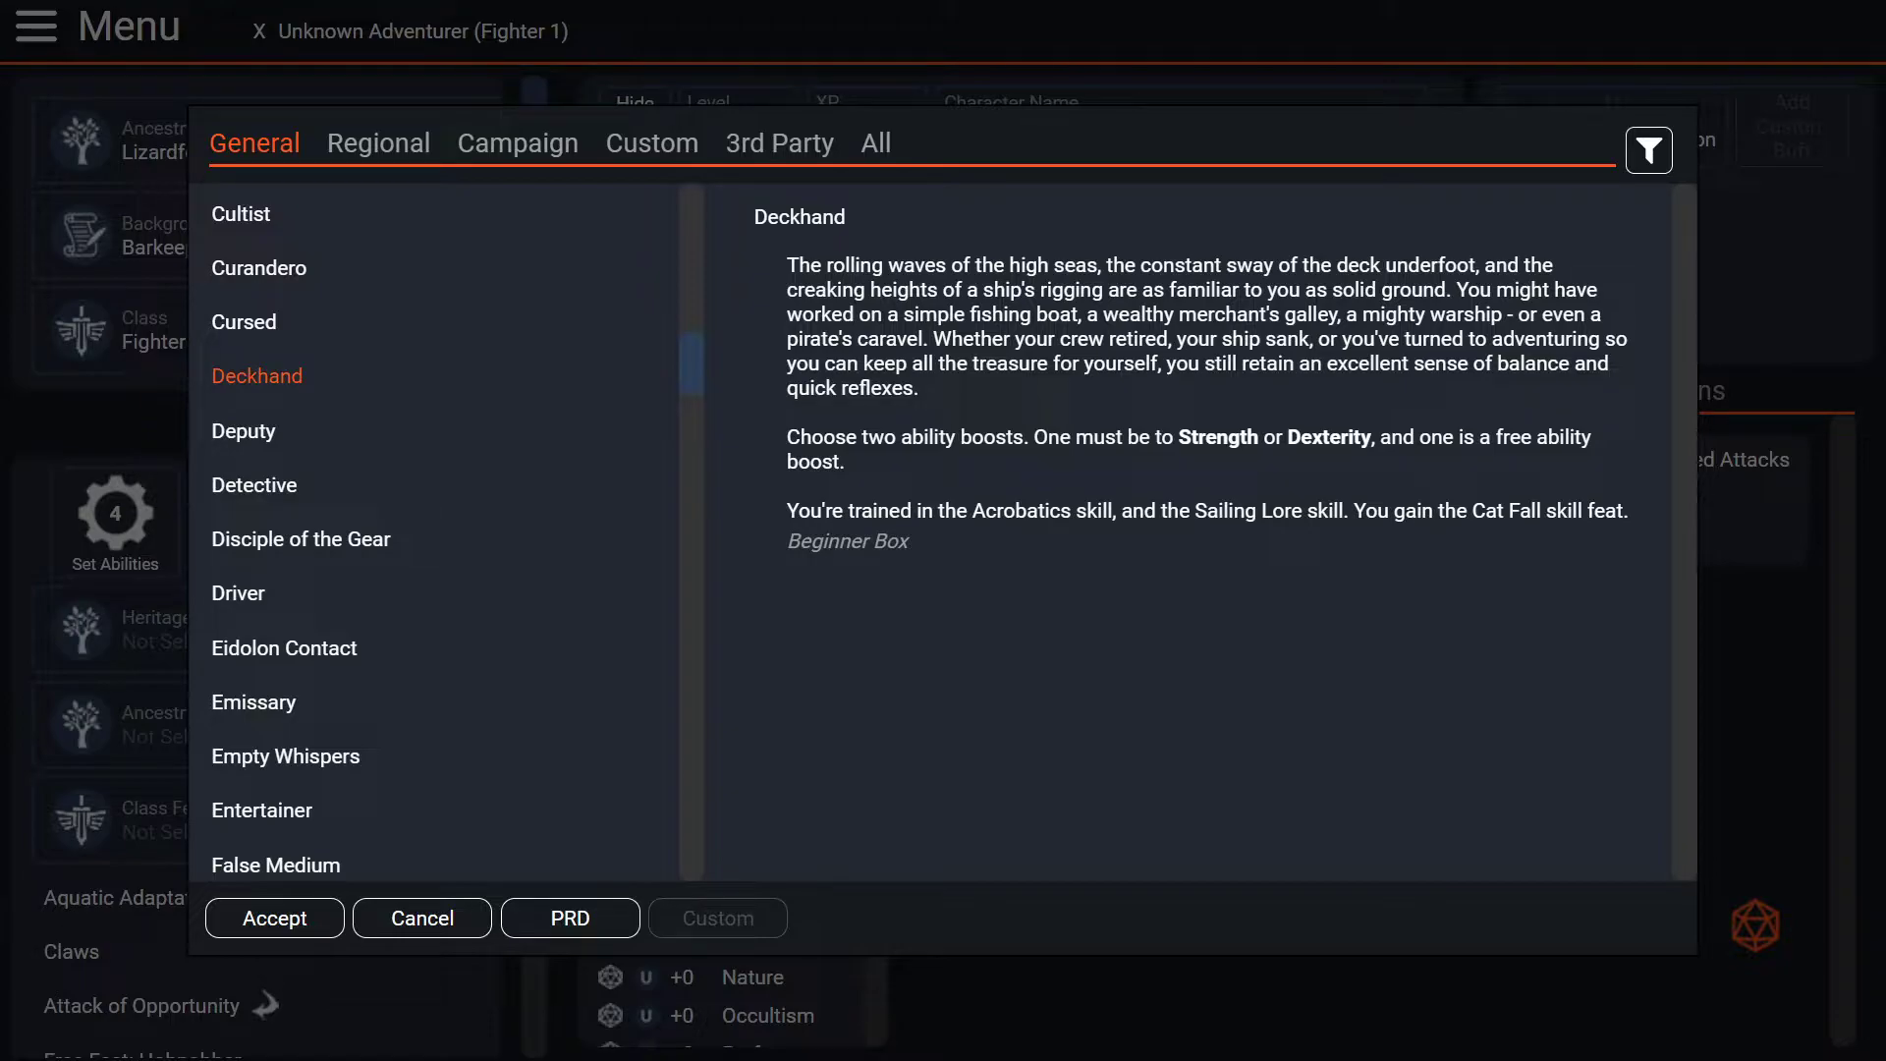
pyautogui.moveTo(278, 918); pyautogui.dragTo(241, 918)
pyautogui.click(275, 918)
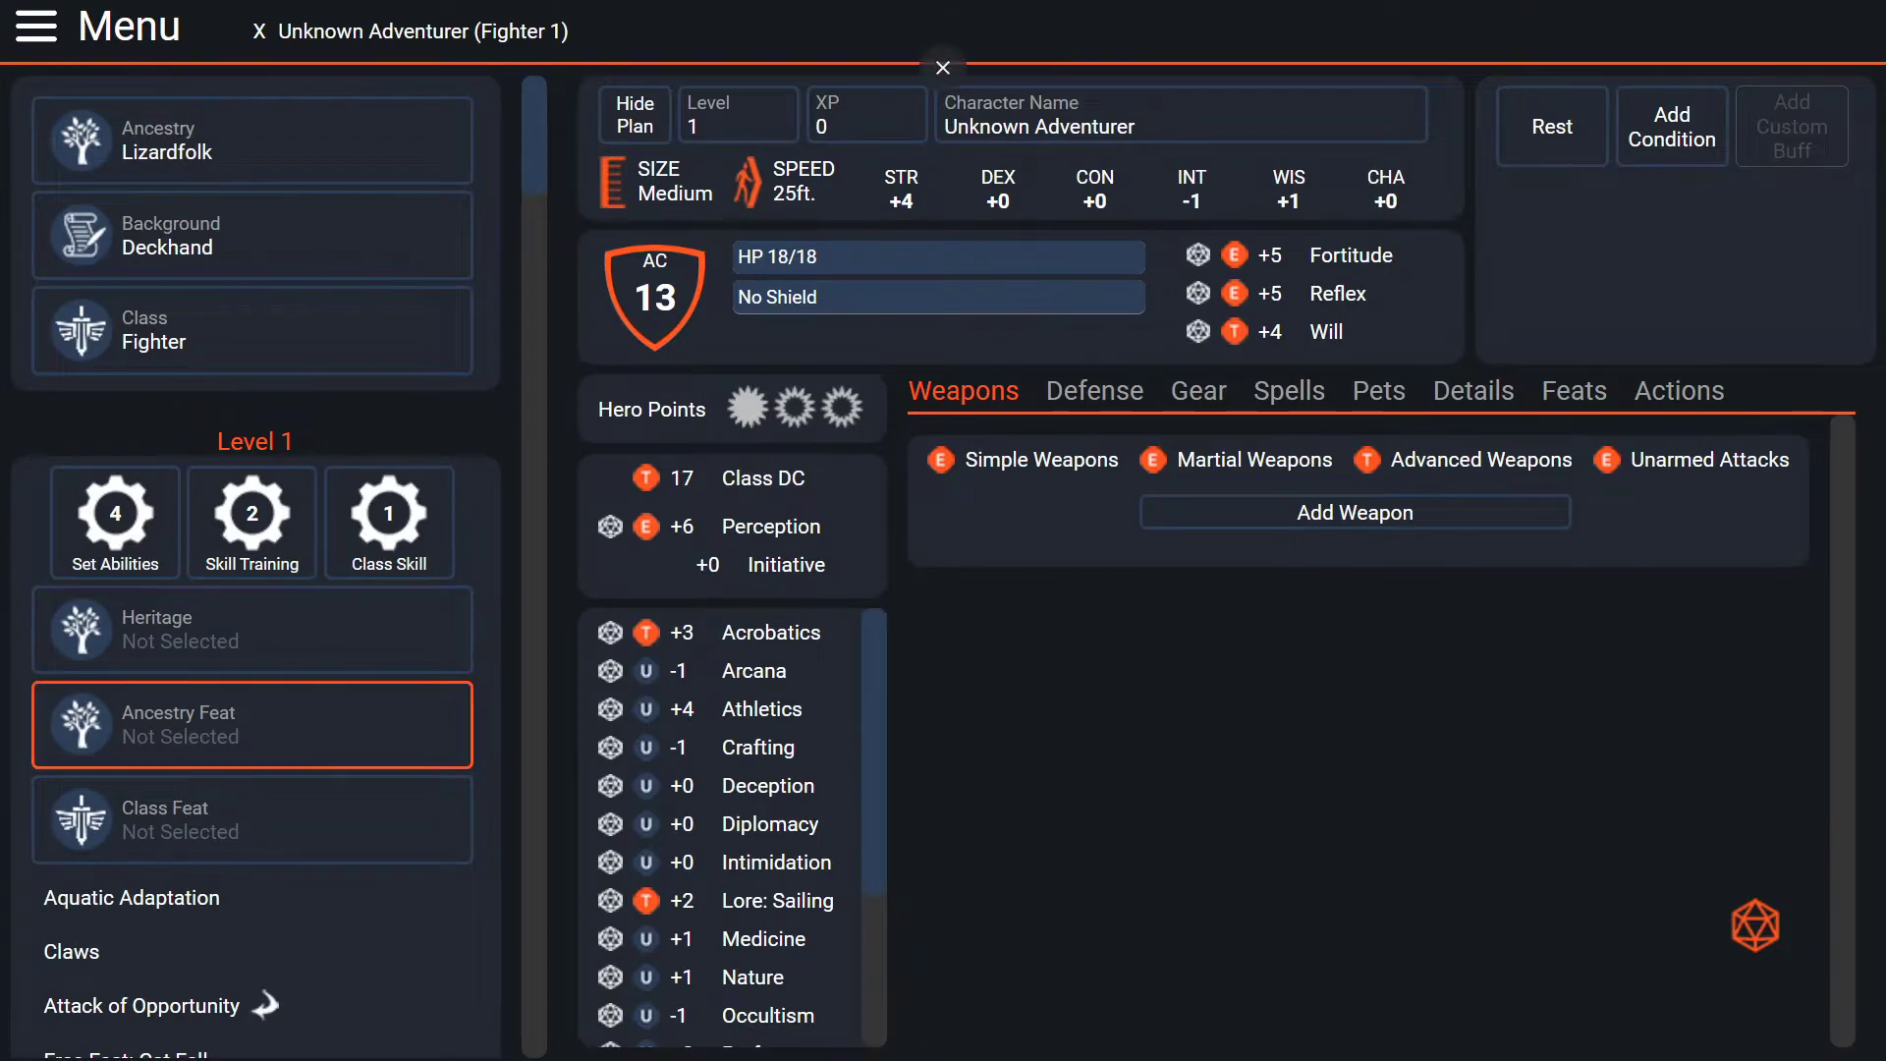
# - Read the description of the free Cat Fall feat at level 1 and the explanation of its General trait
pyautogui.scroll(-1, 253, 609)
pyautogui.scroll(-2, 252, 550)
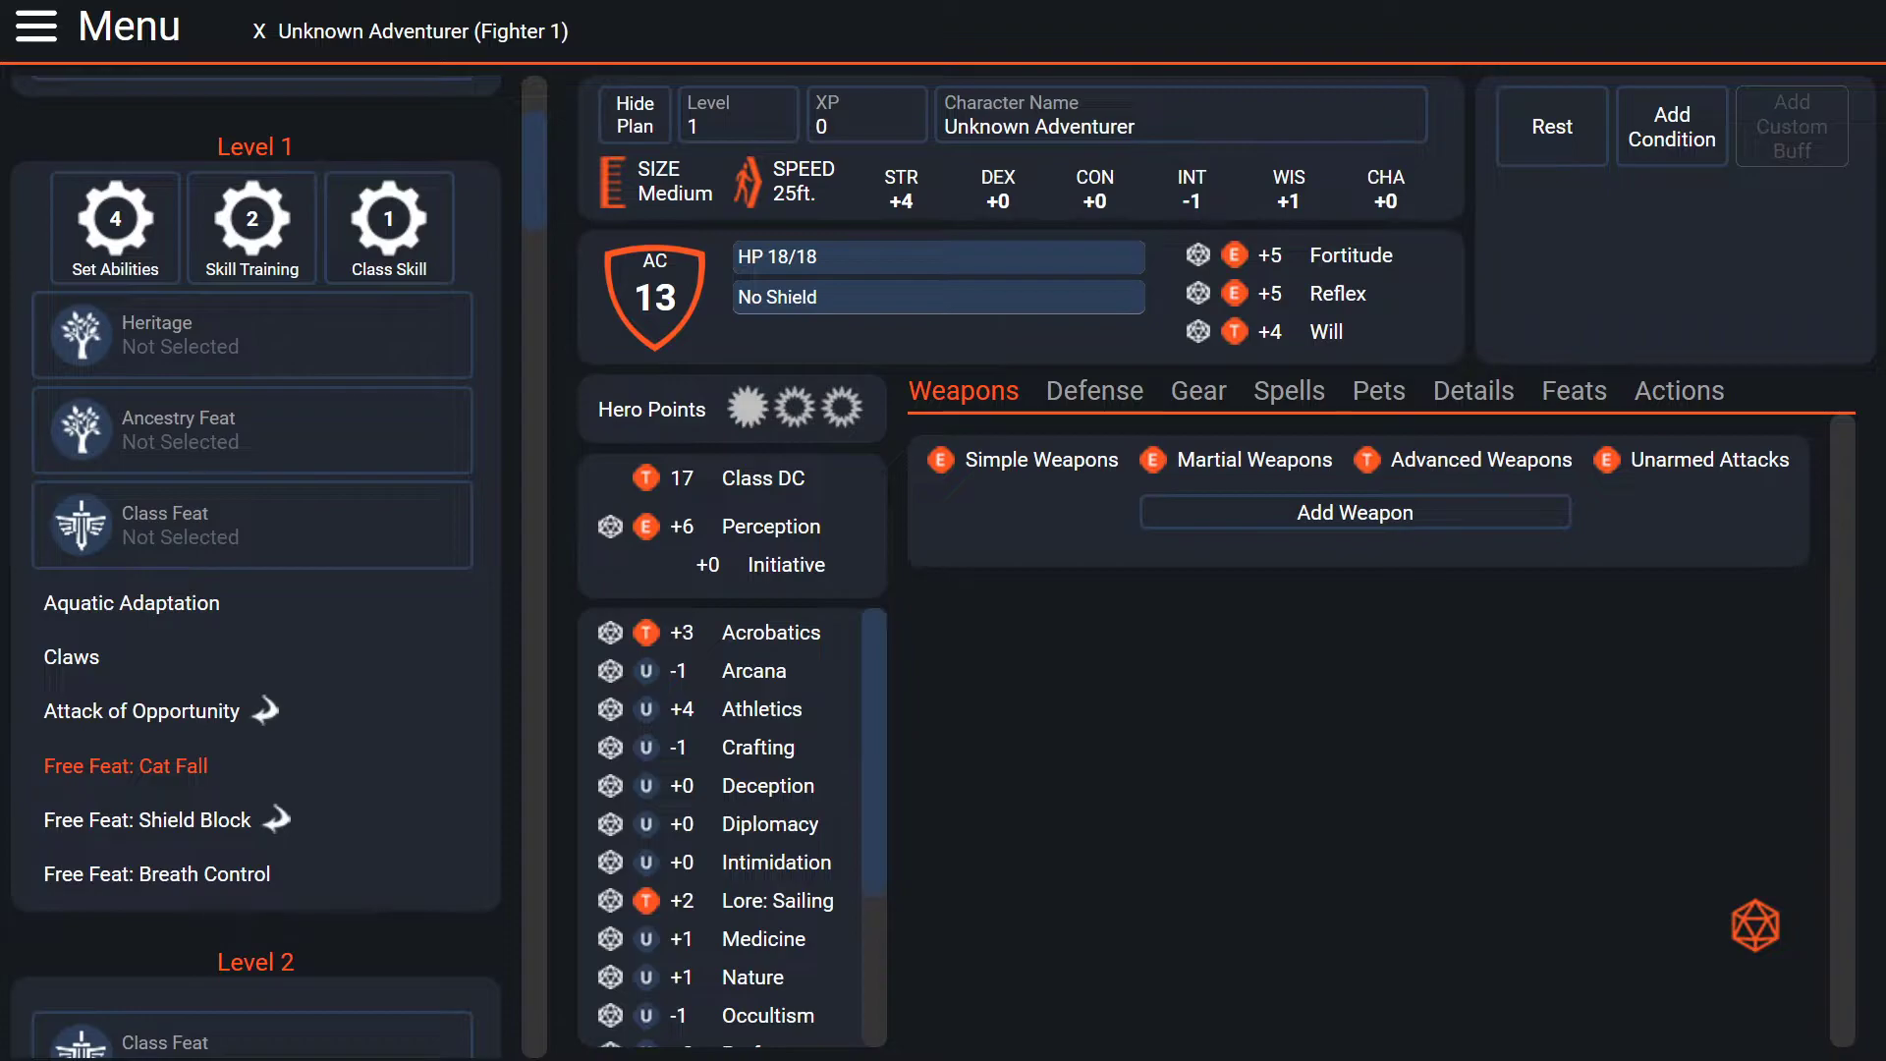
pyautogui.click(125, 766)
pyautogui.scroll(-3, 125, 767)
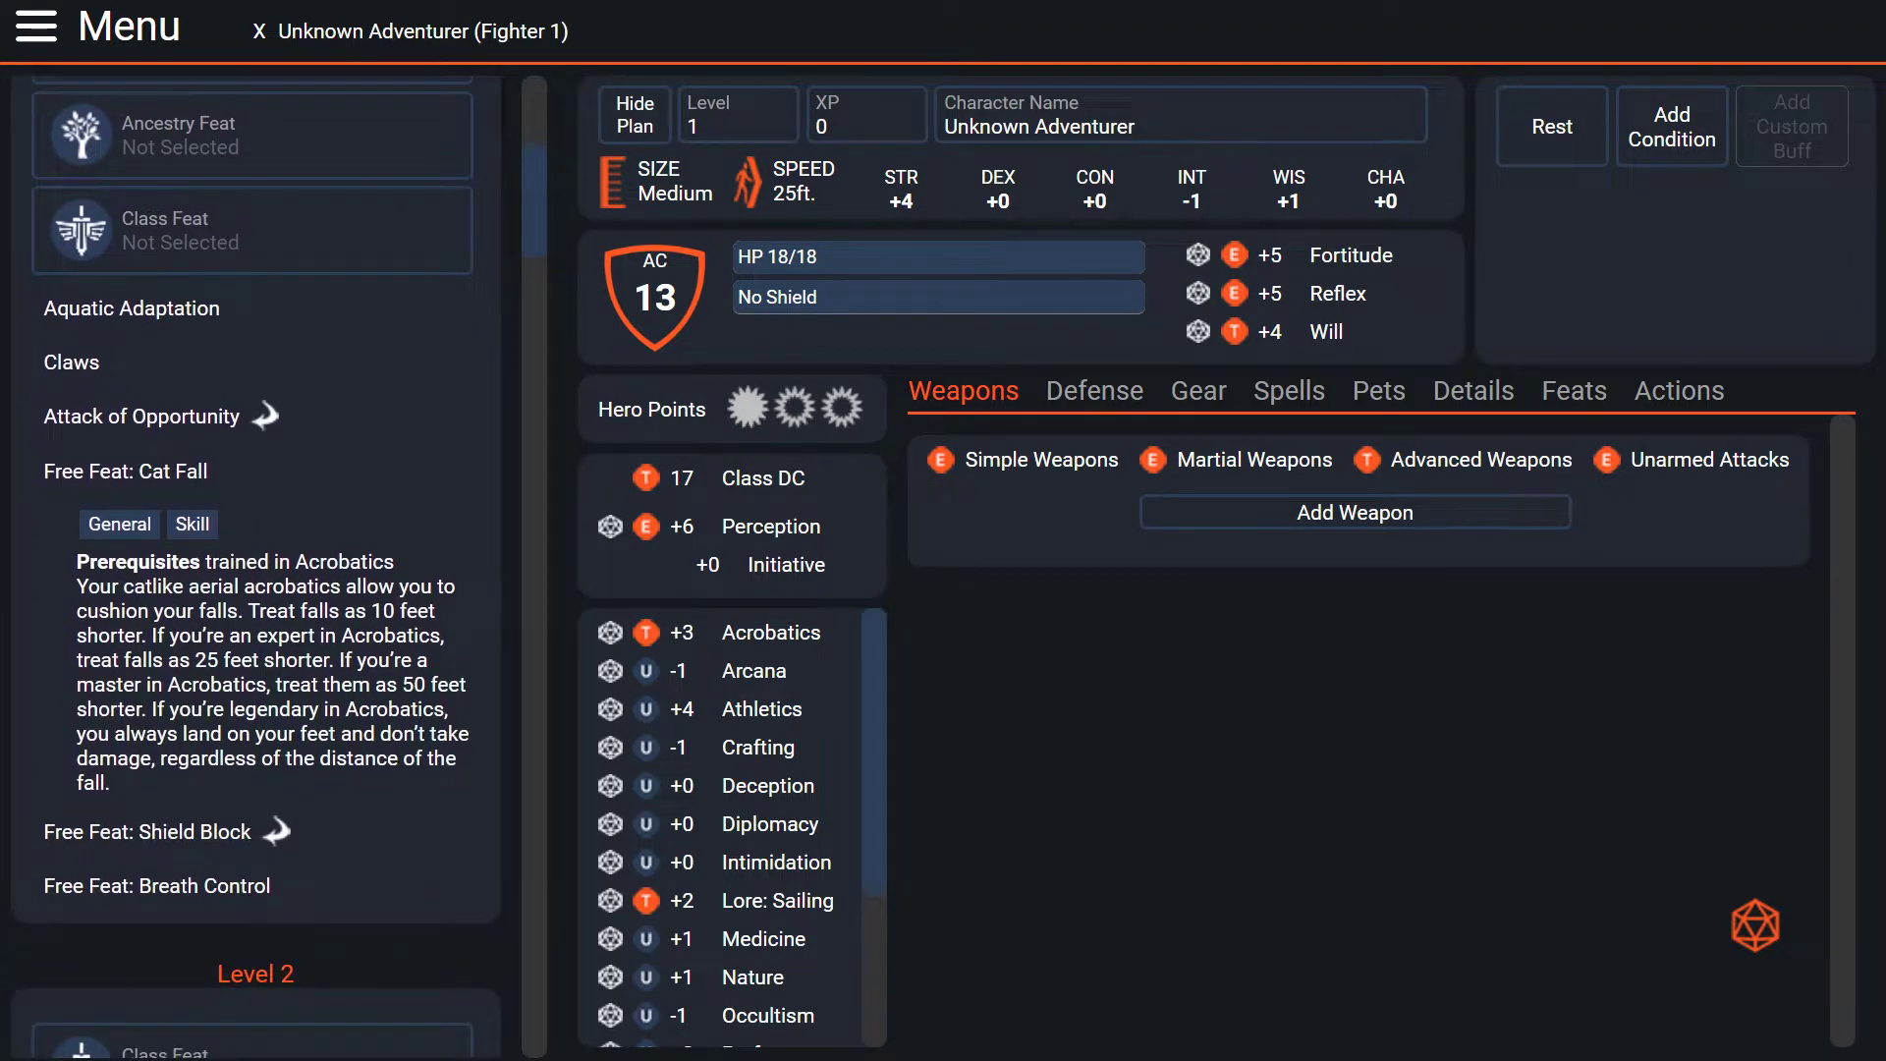
pyautogui.click(120, 525)
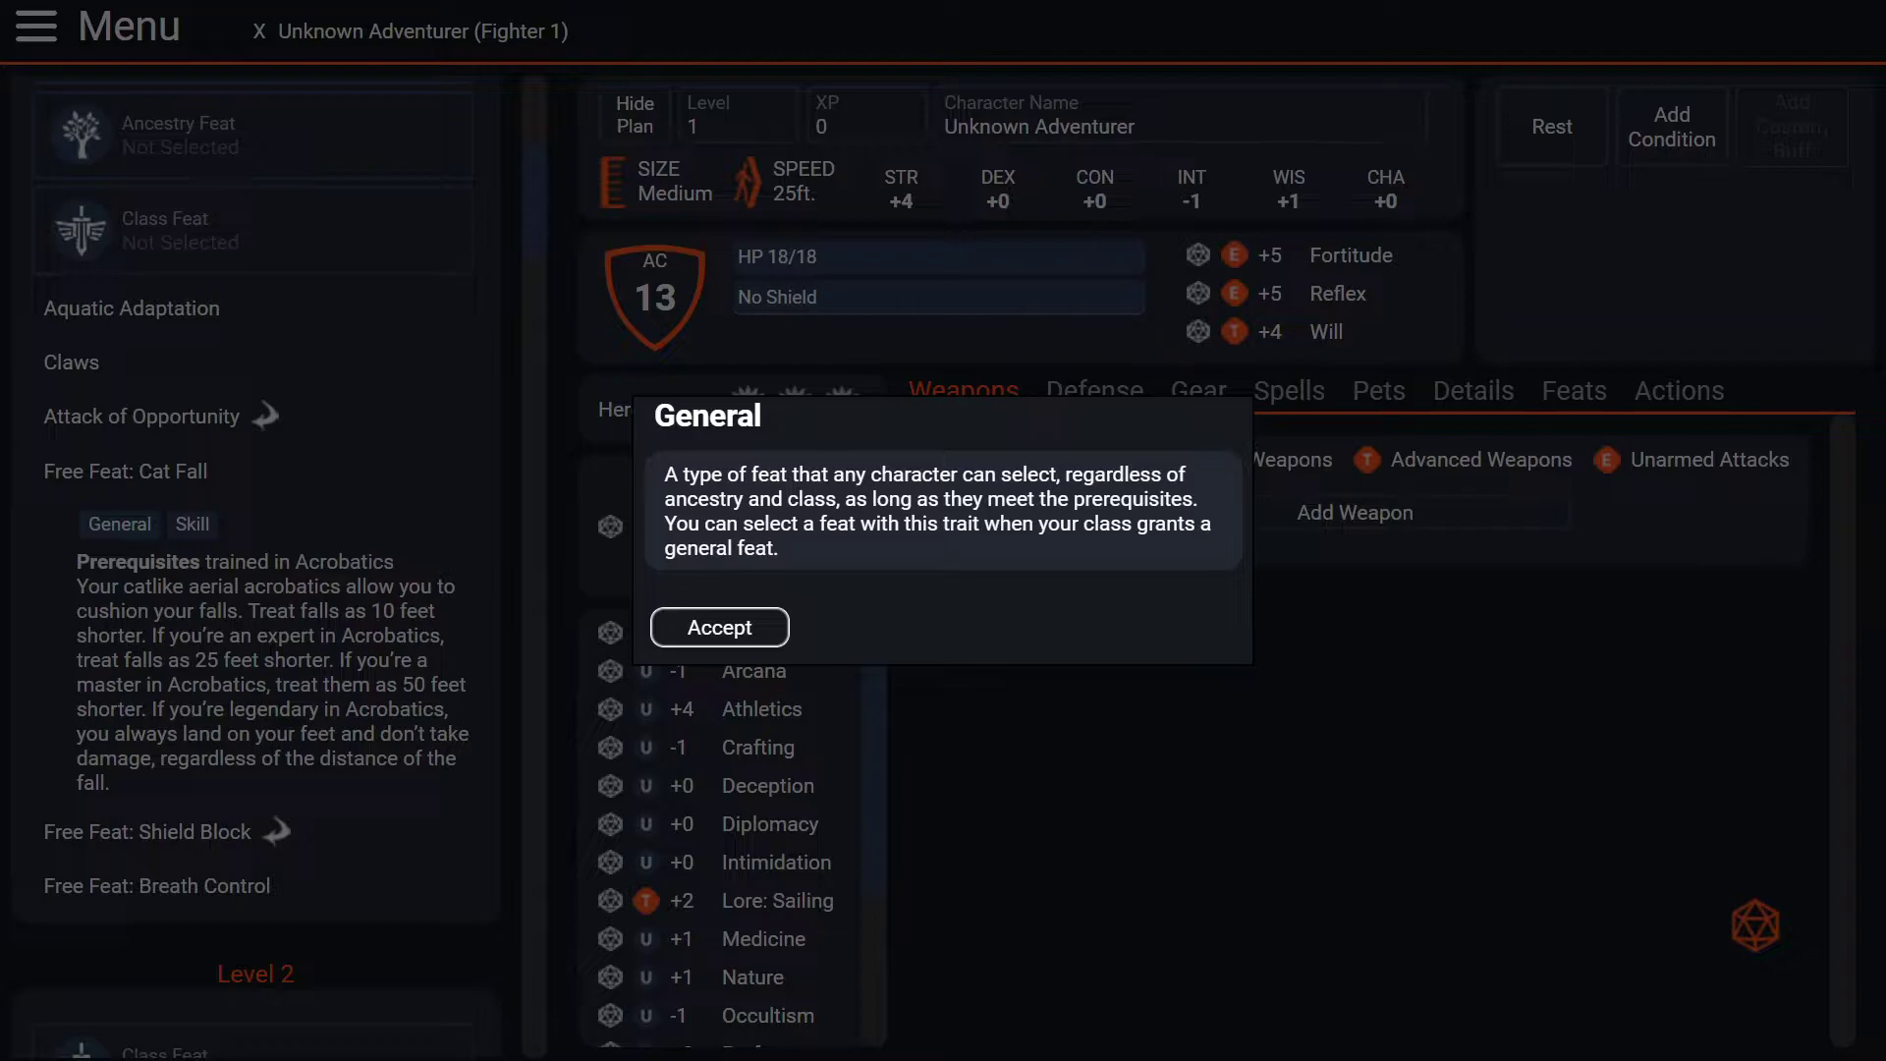
pyautogui.click(719, 627)
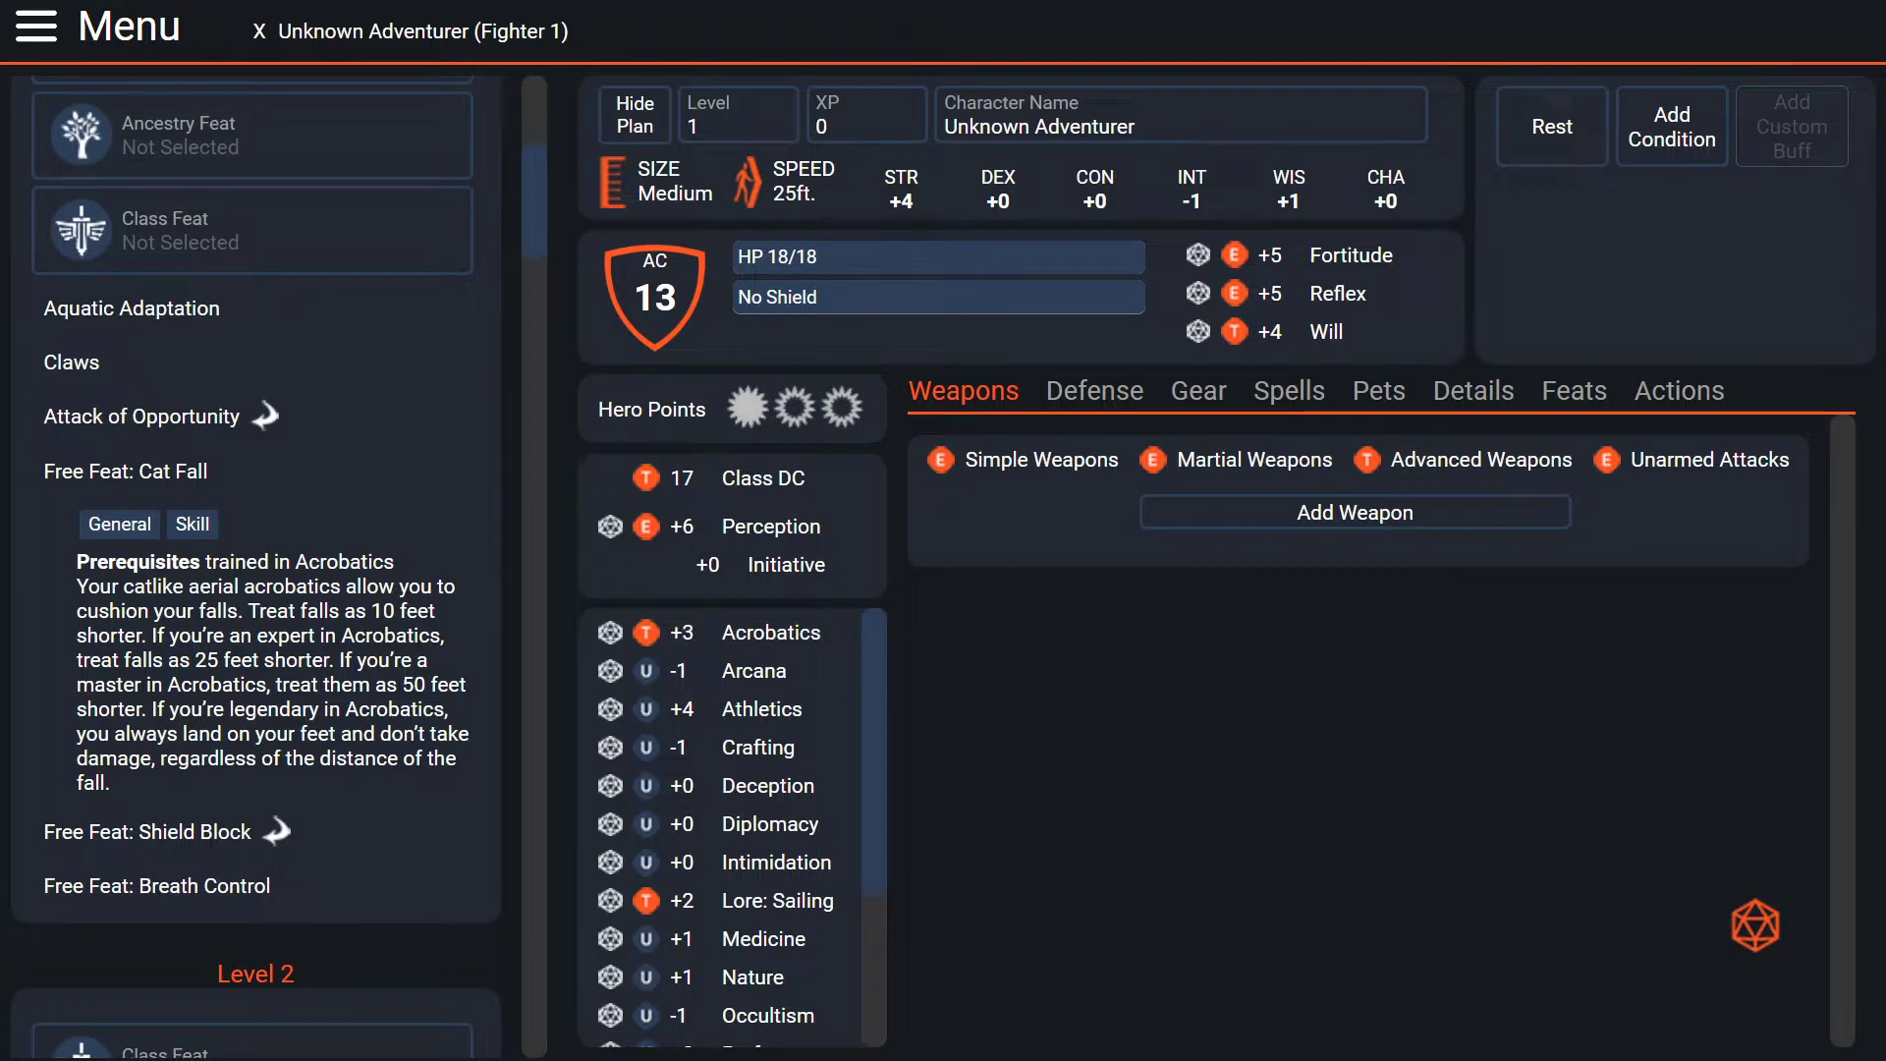
pyautogui.scroll(6, 251, 521)
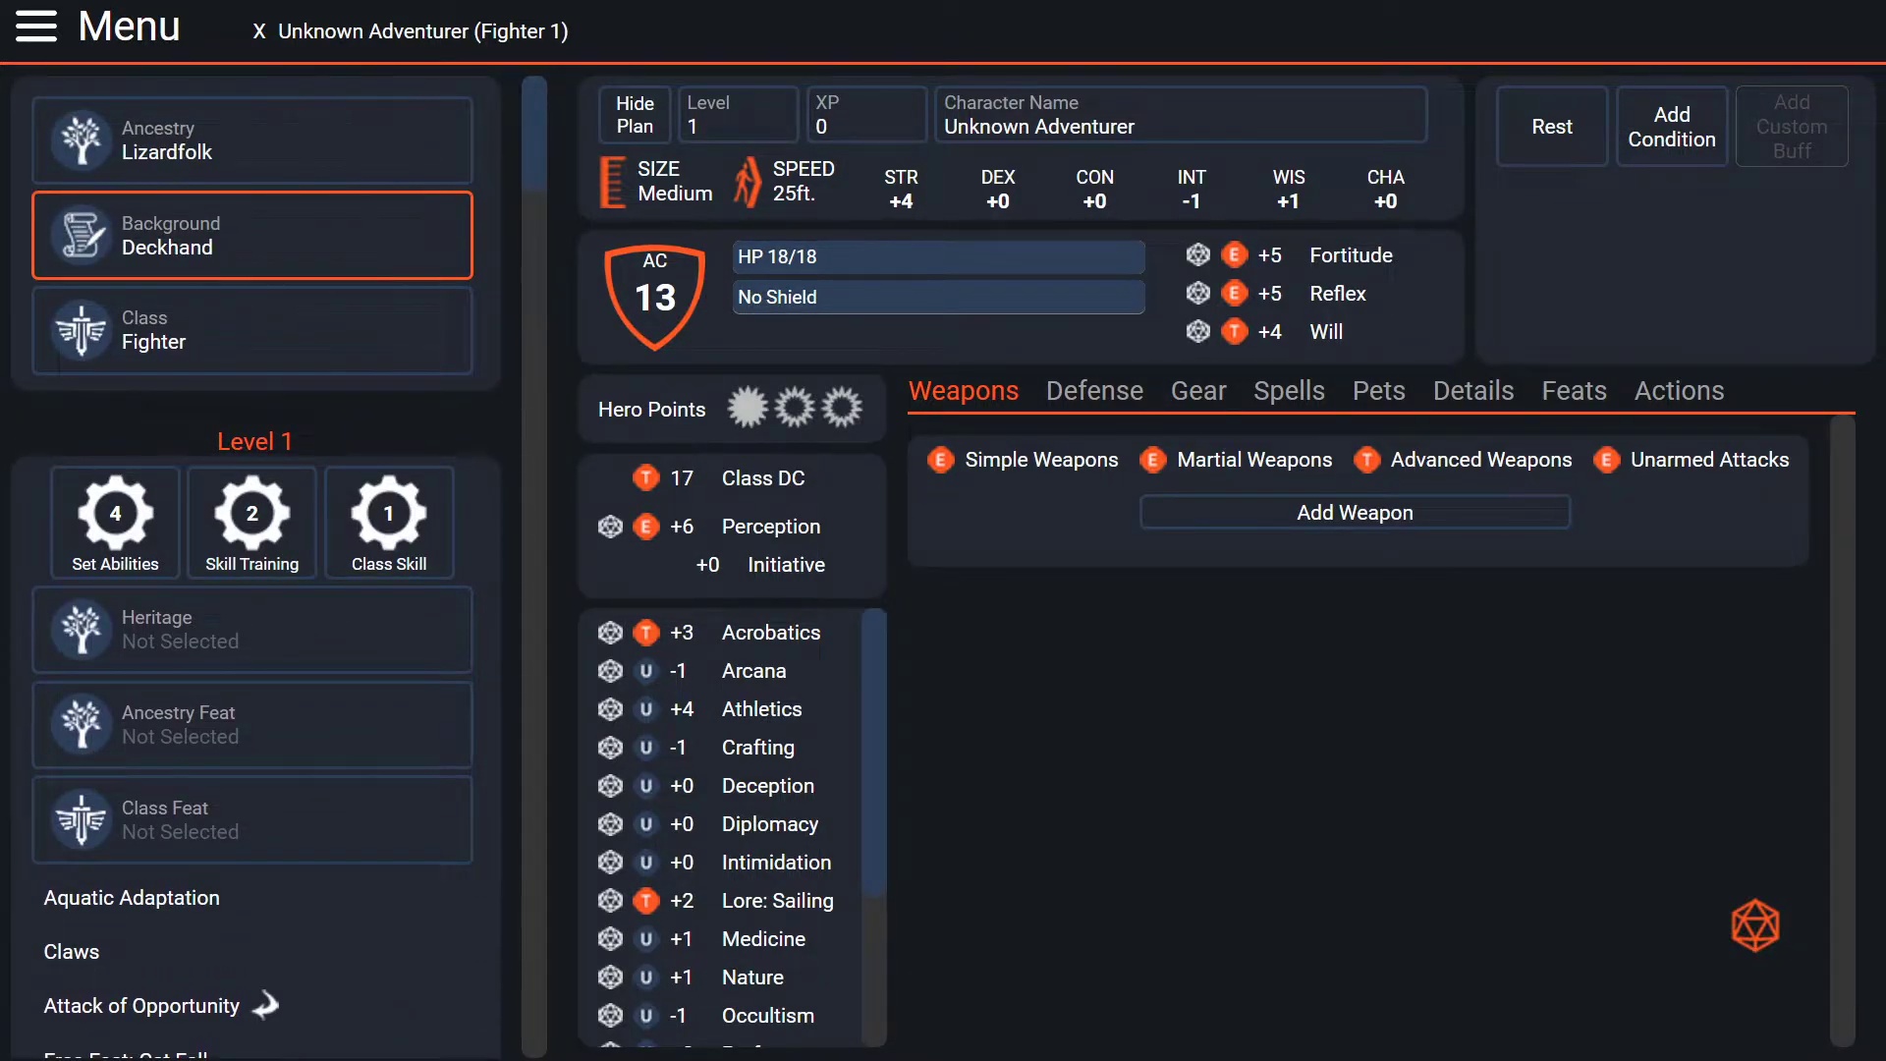
# - Browse the complete list of available classes from Alchemist to Wizard, with the Fighter description shown
pyautogui.click(252, 330)
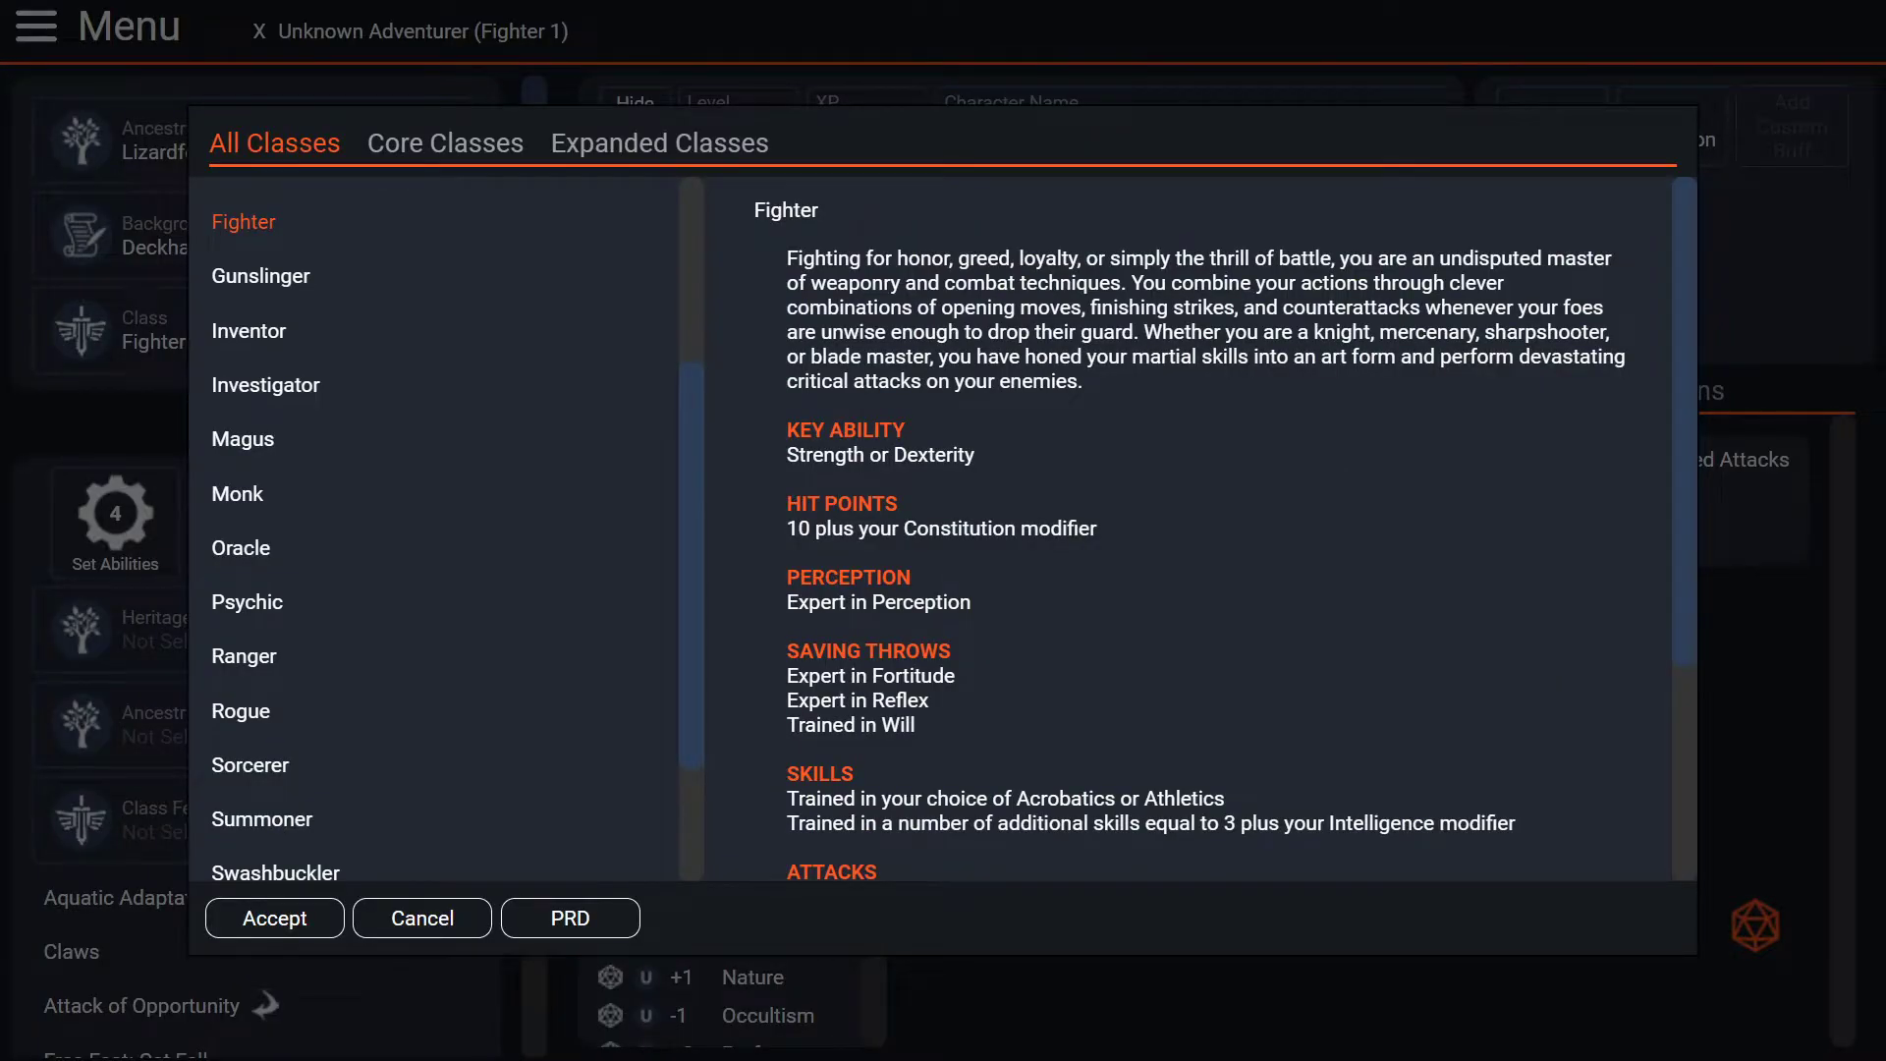
pyautogui.scroll(-2, 442, 531)
pyautogui.scroll(5, 442, 531)
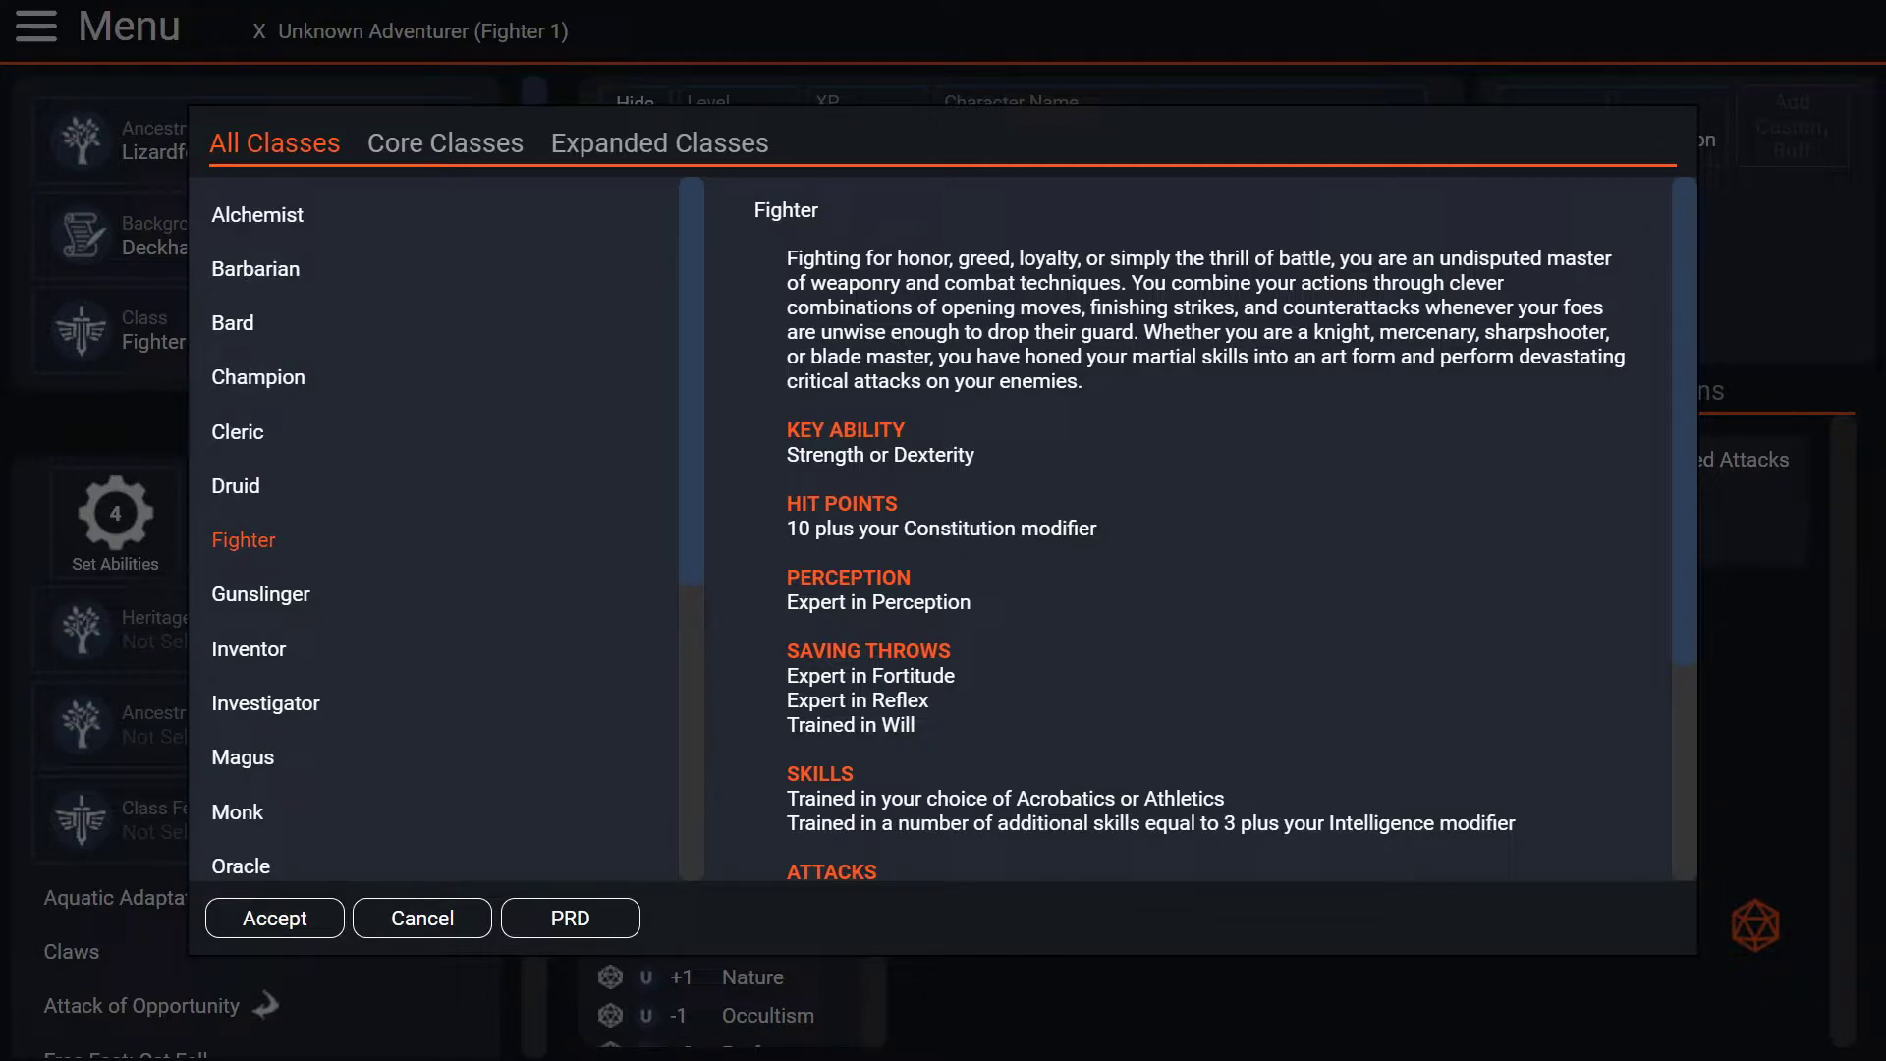
pyautogui.scroll(-2, 442, 531)
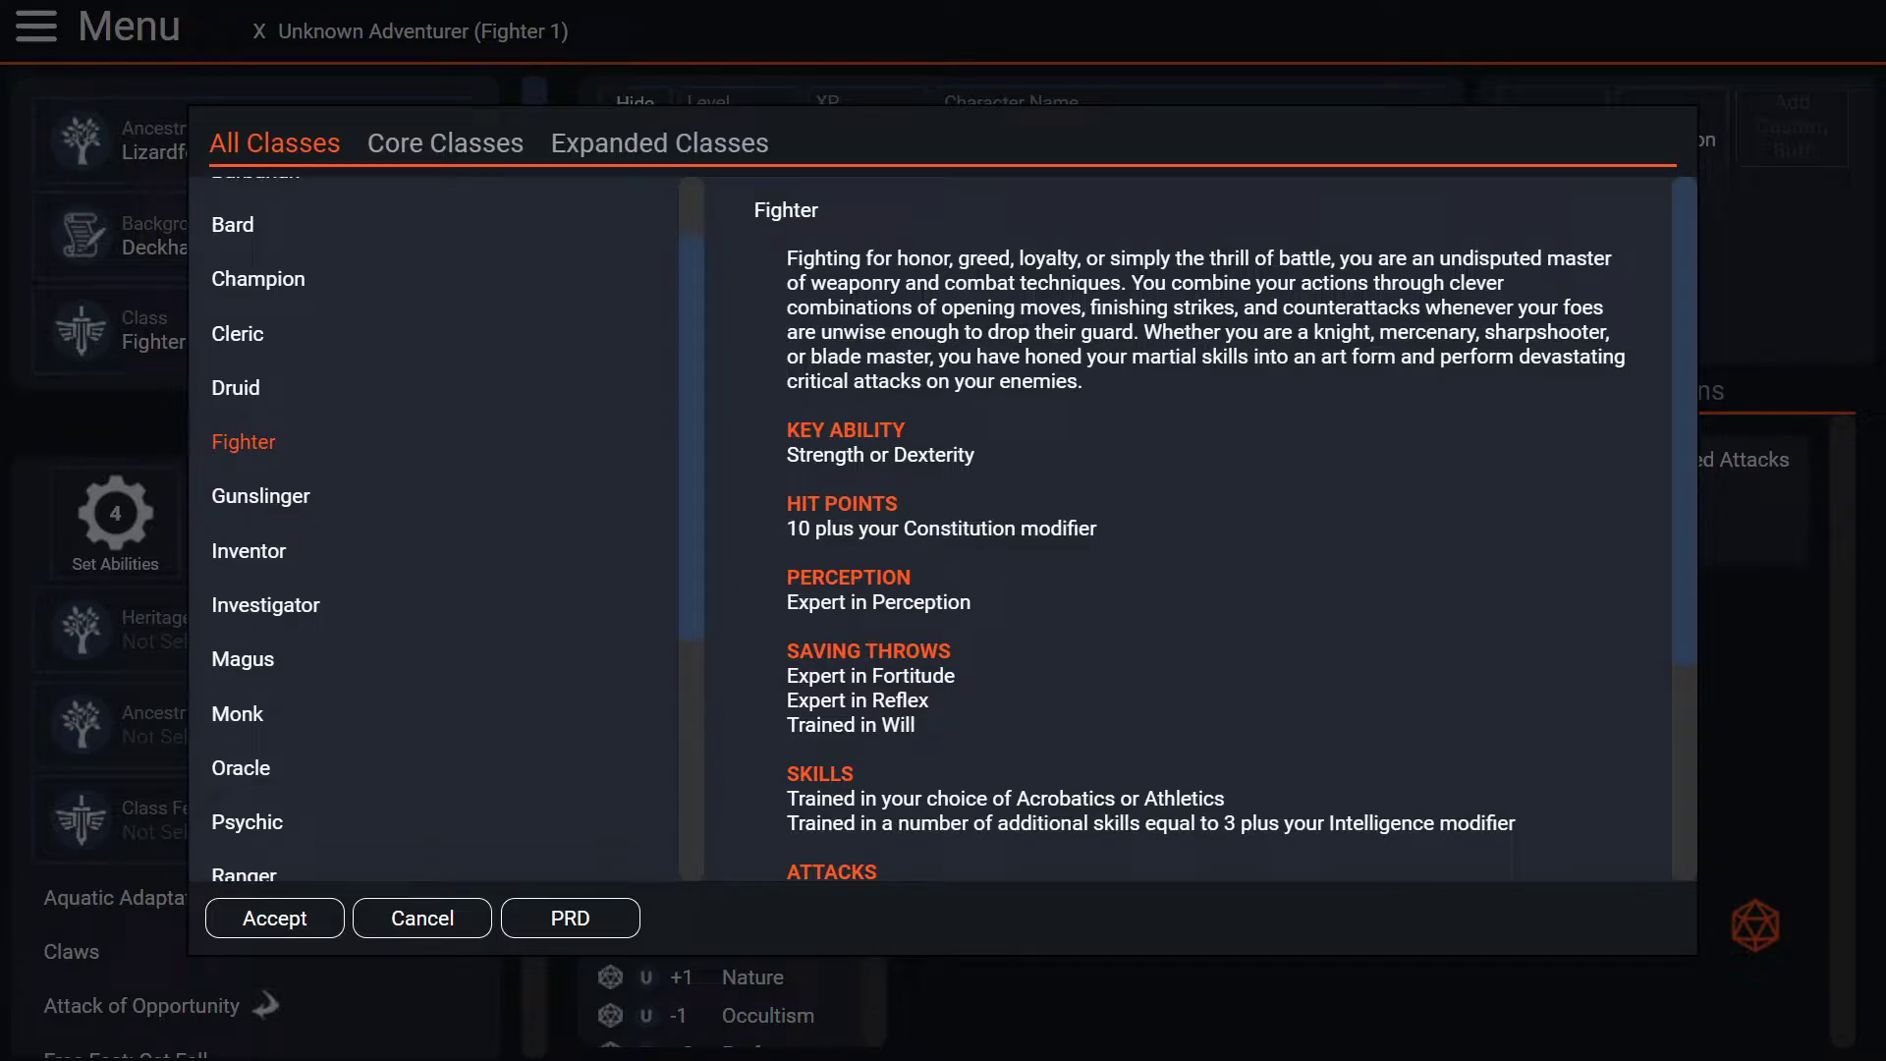
pyautogui.scroll(-2, 255, 747)
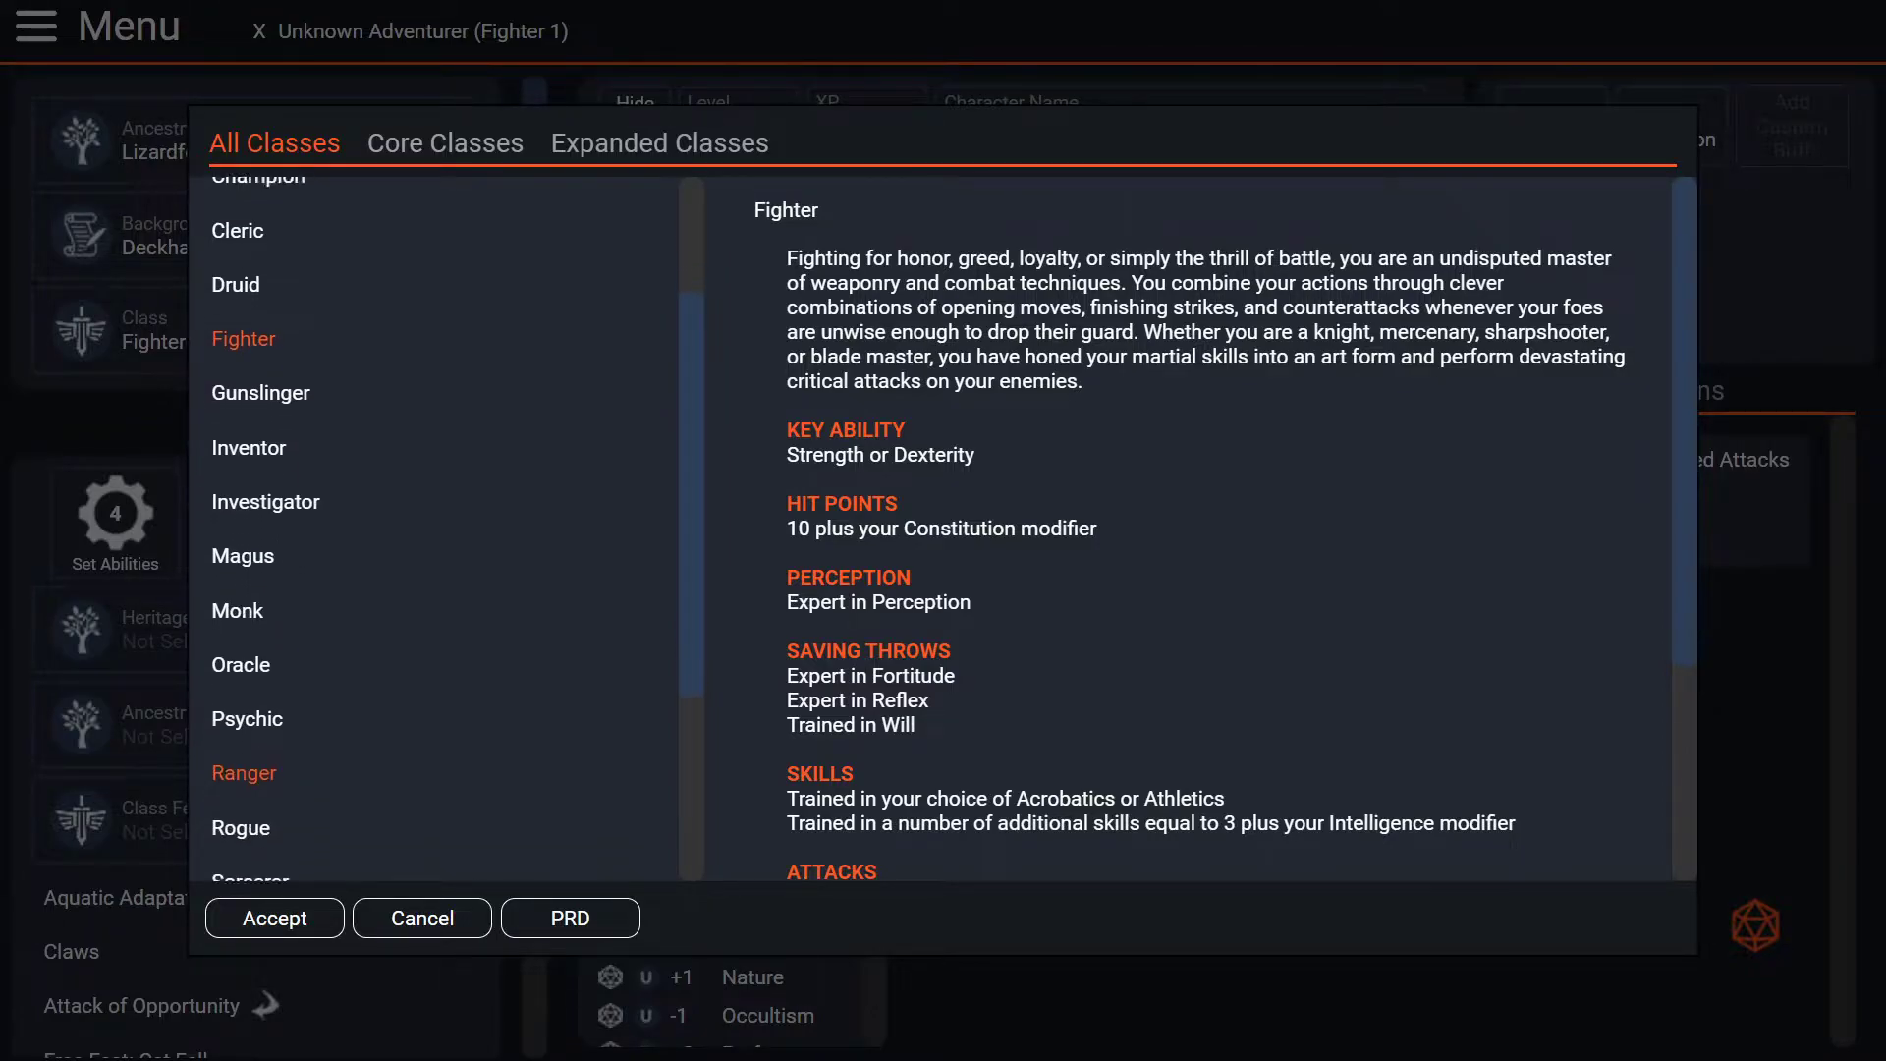
pyautogui.scroll(-4, 256, 747)
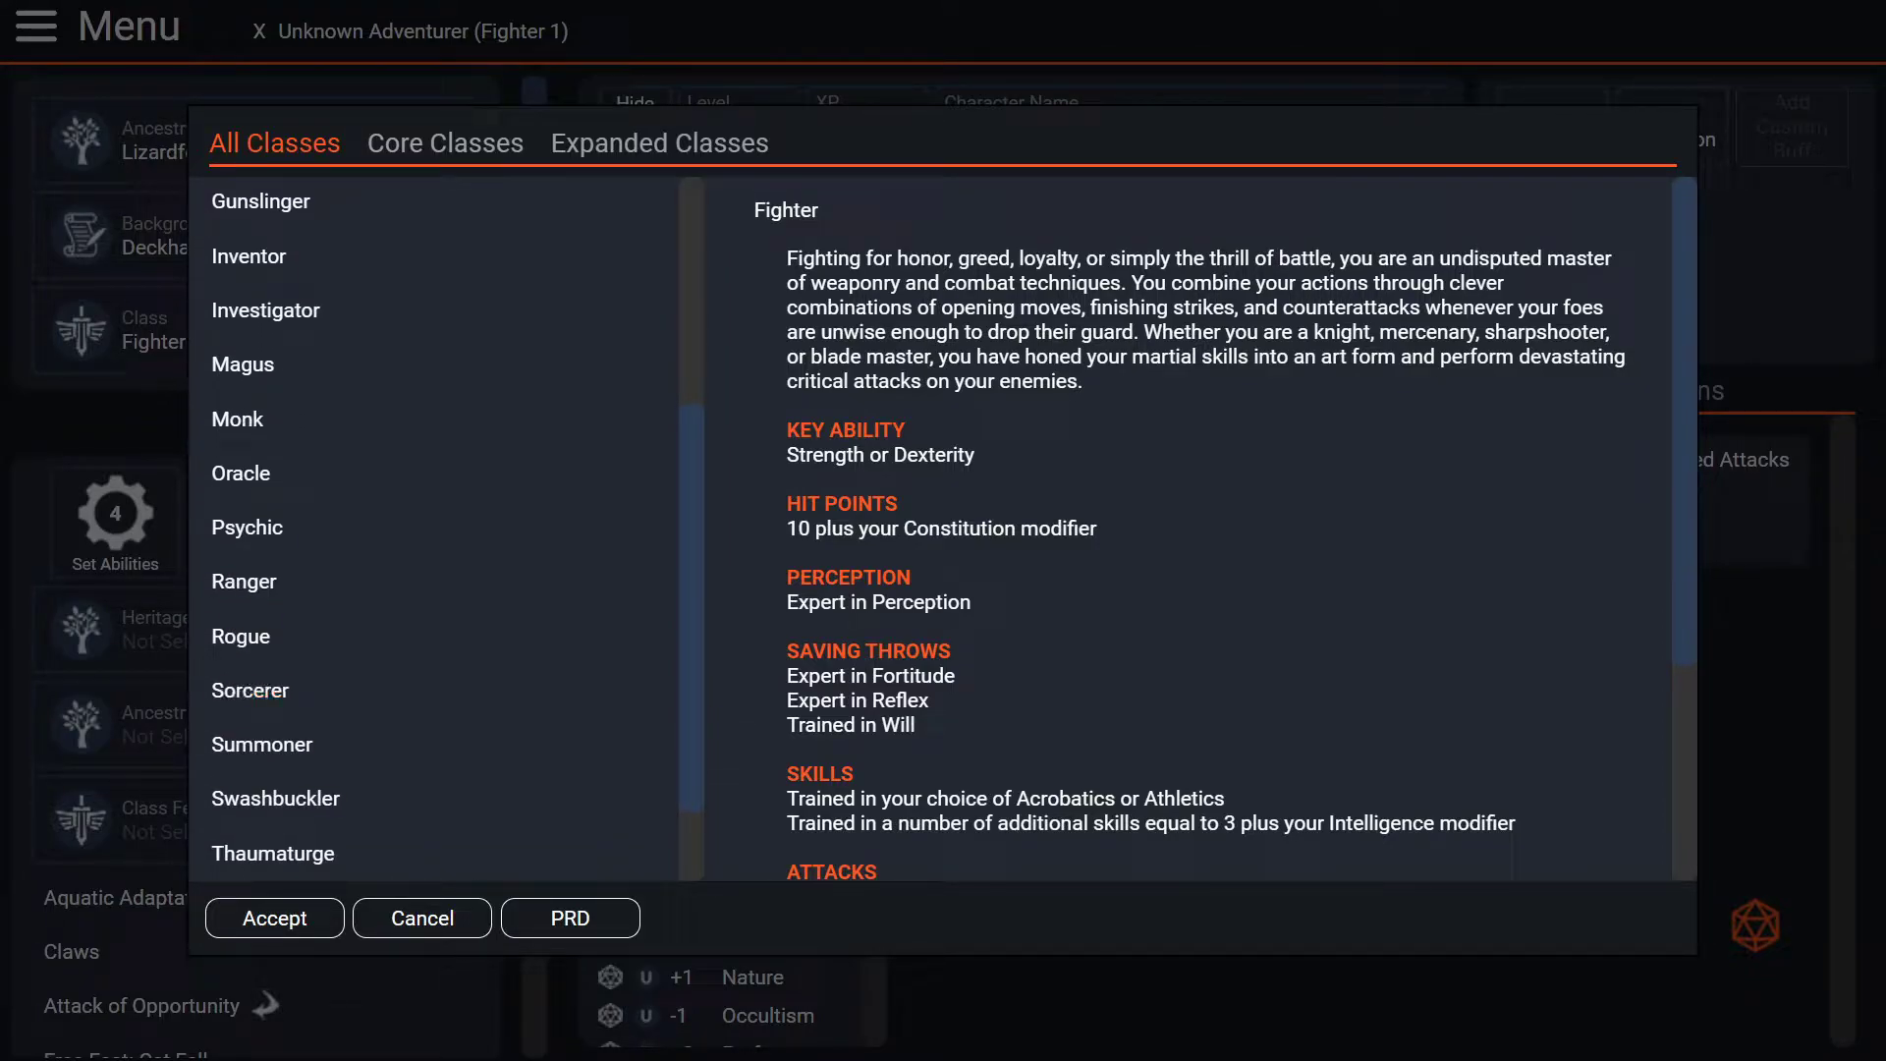
pyautogui.scroll(-2, 256, 743)
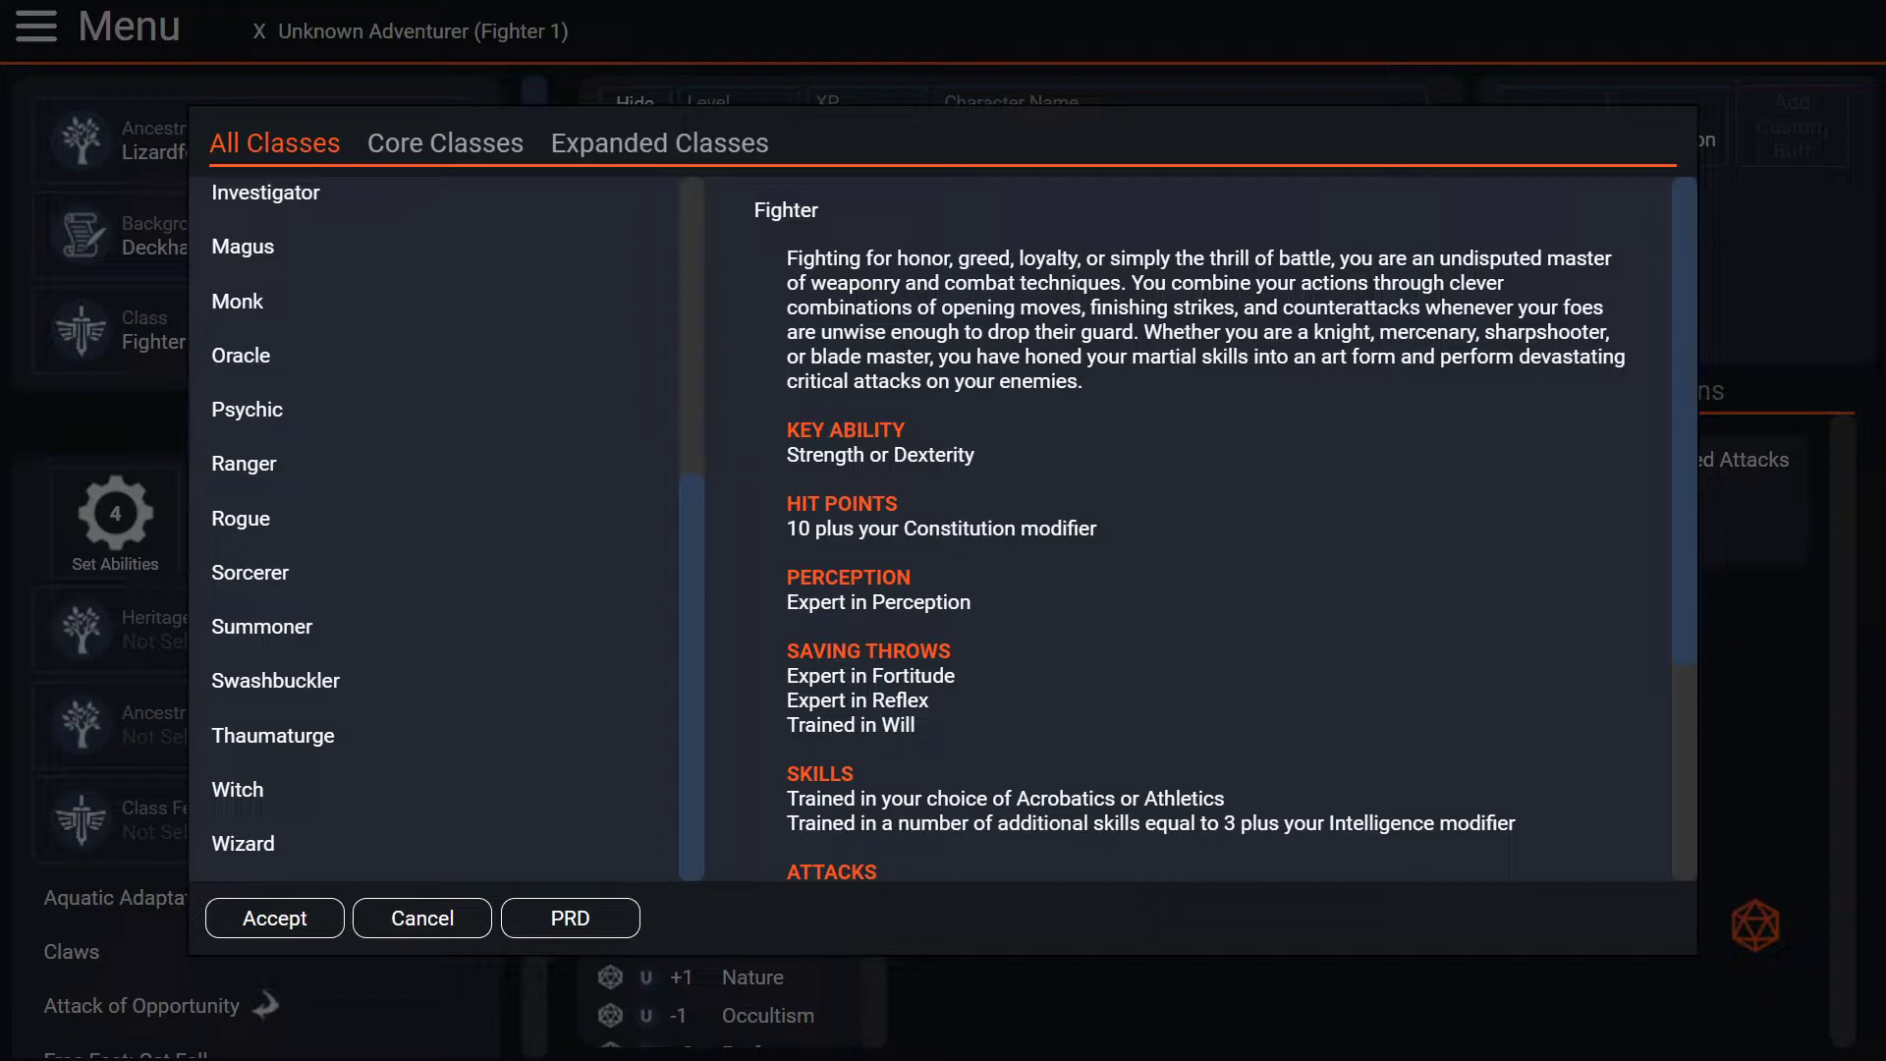
pyautogui.scroll(2, 432, 529)
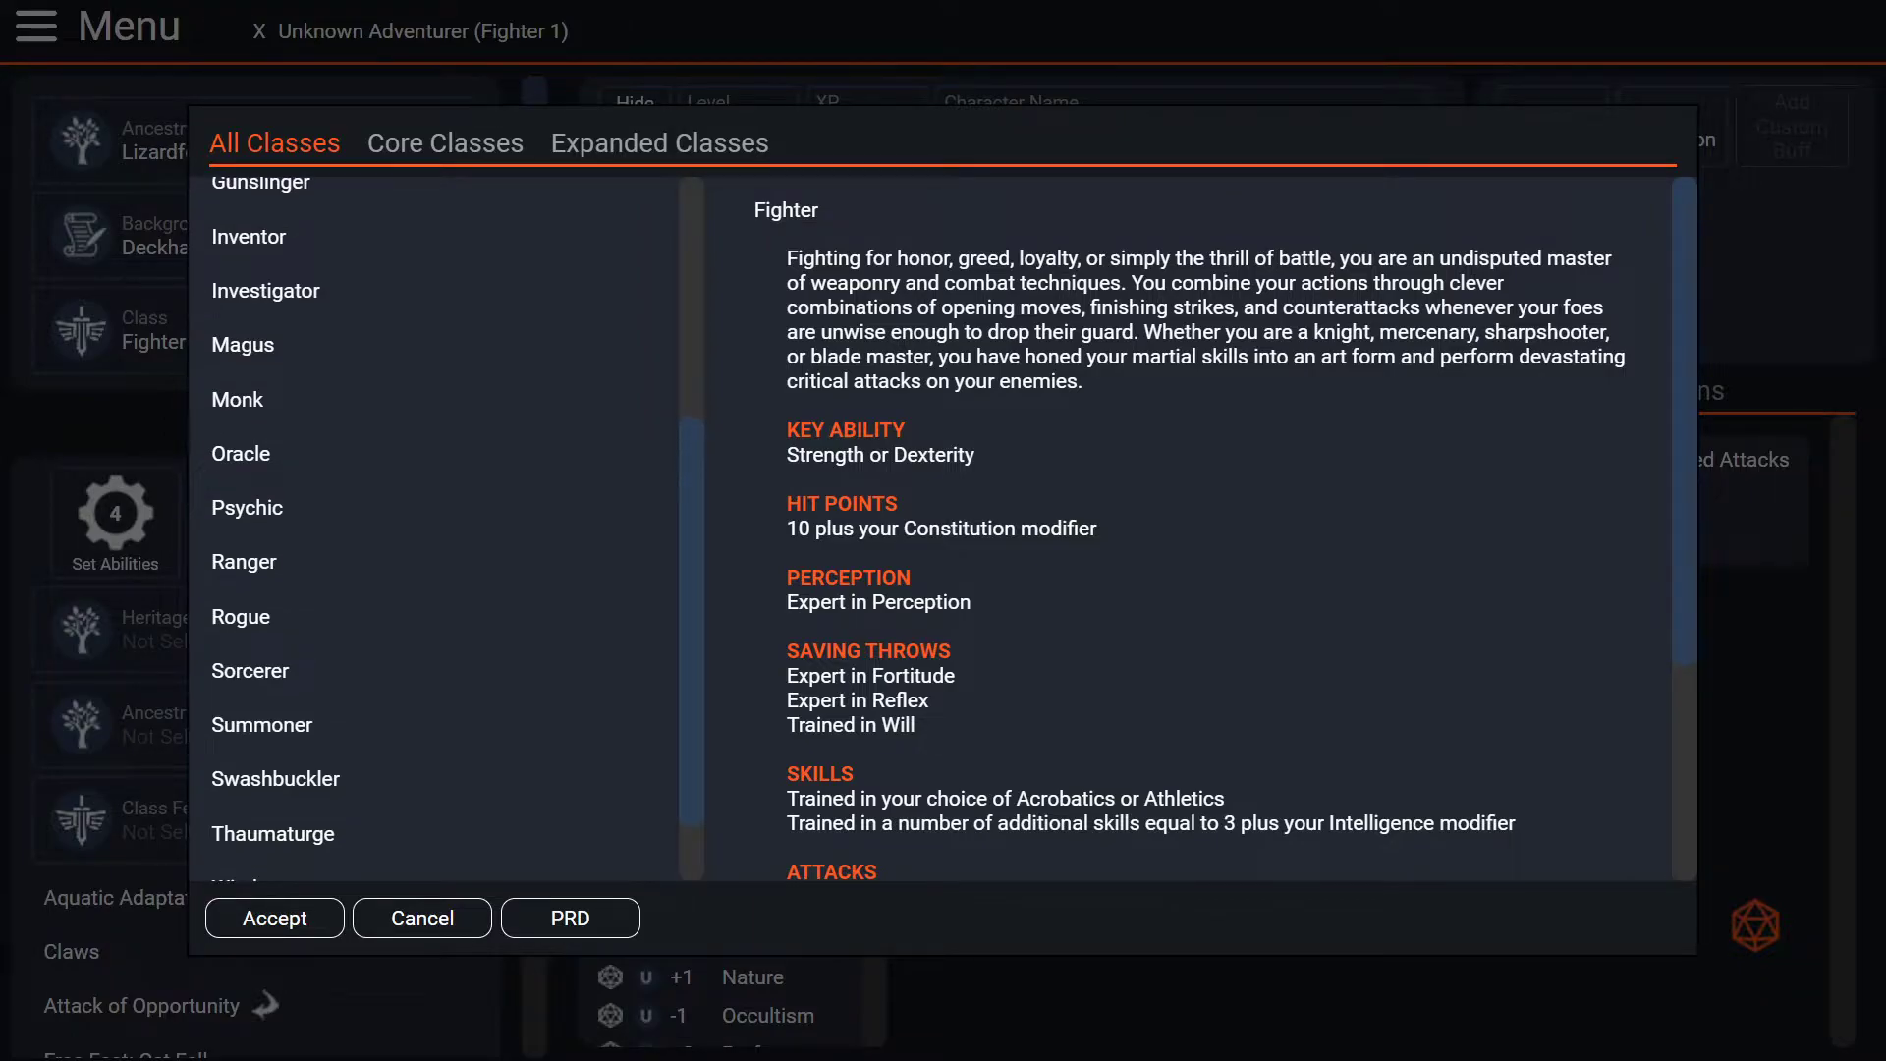
pyautogui.scroll(-2, 275, 688)
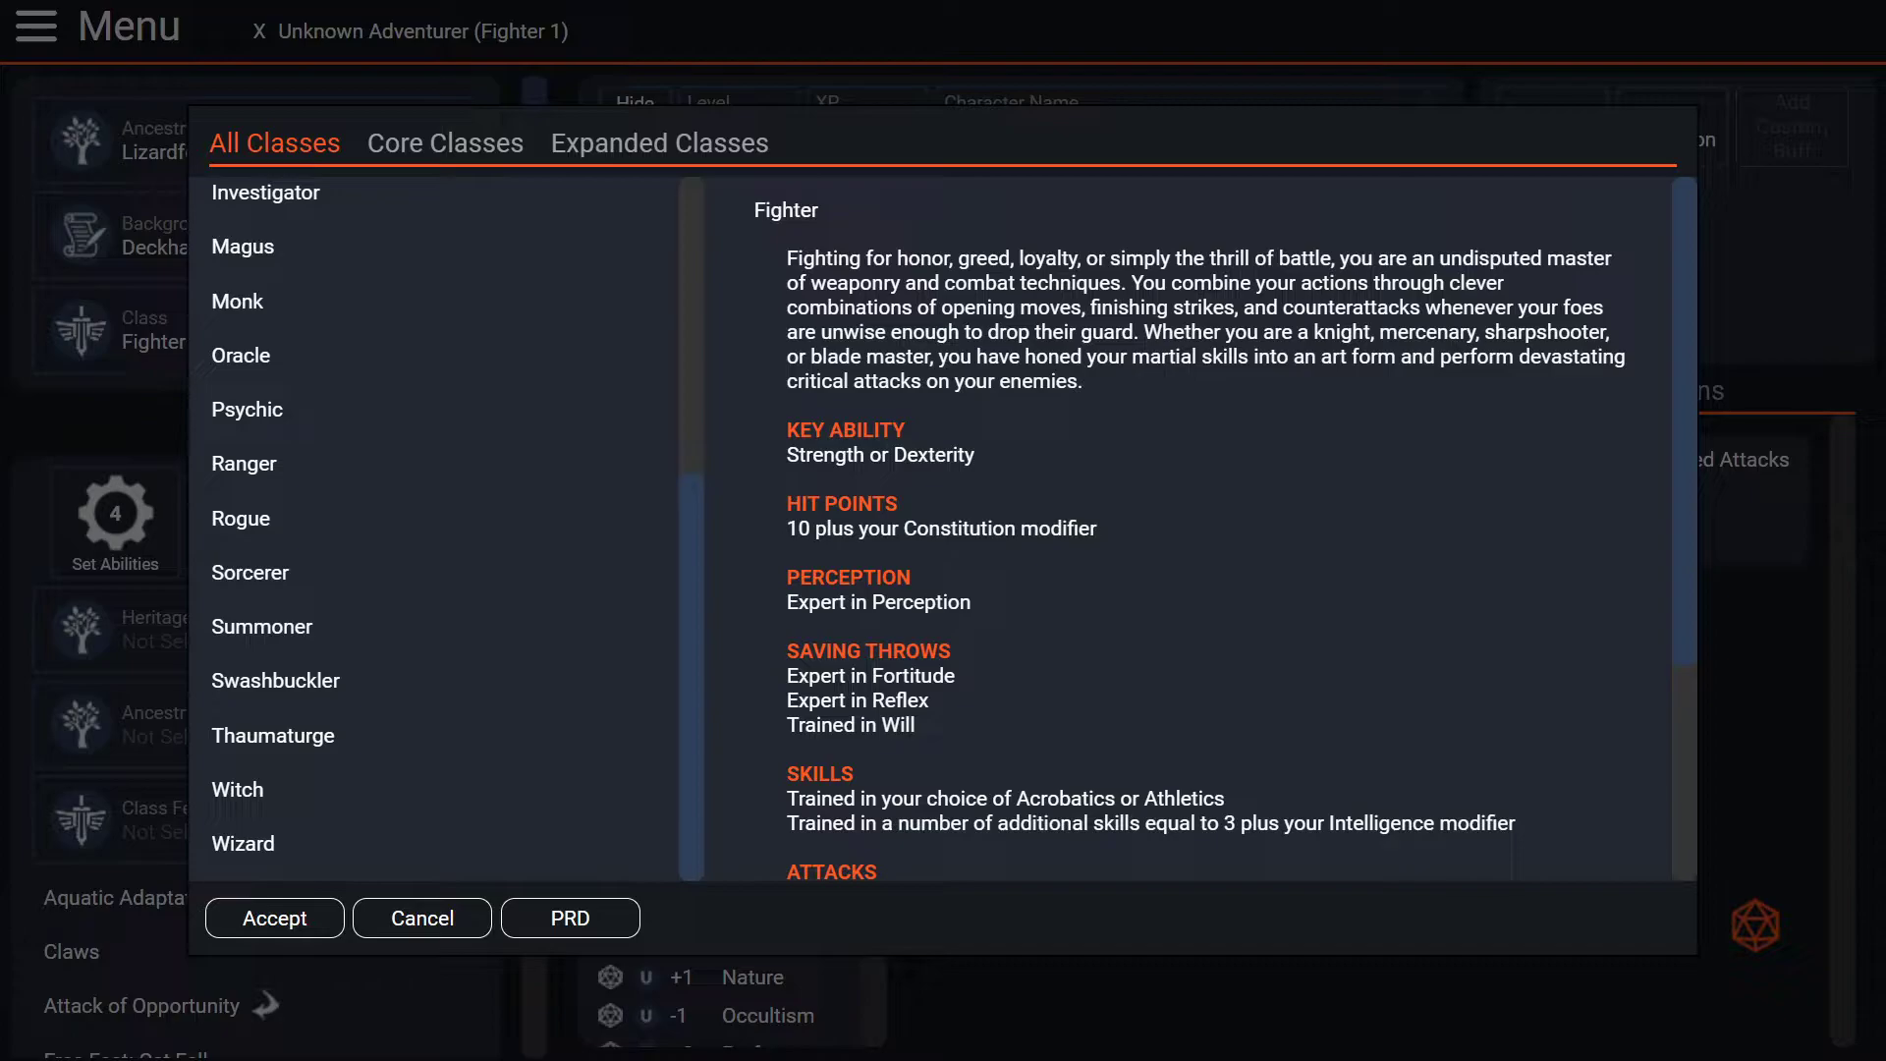
pyautogui.scroll(3, 261, 626)
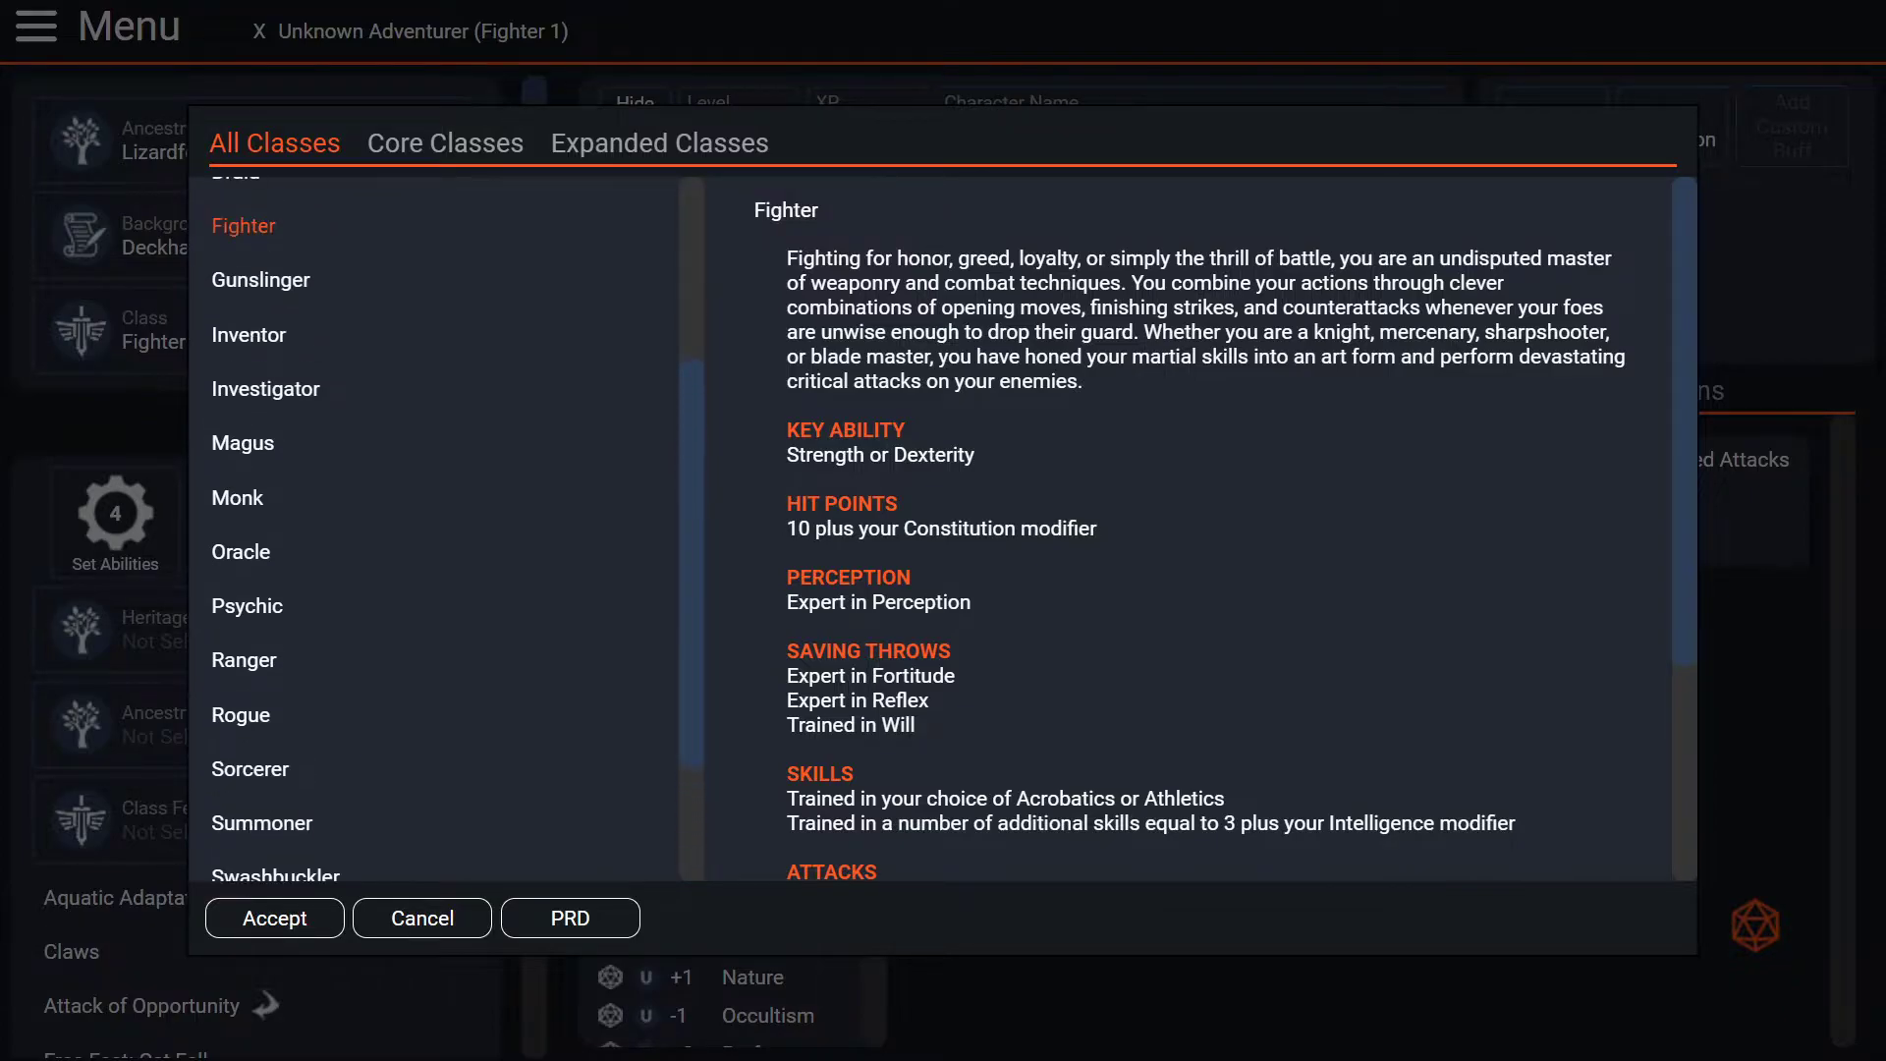
pyautogui.scroll(1, 442, 531)
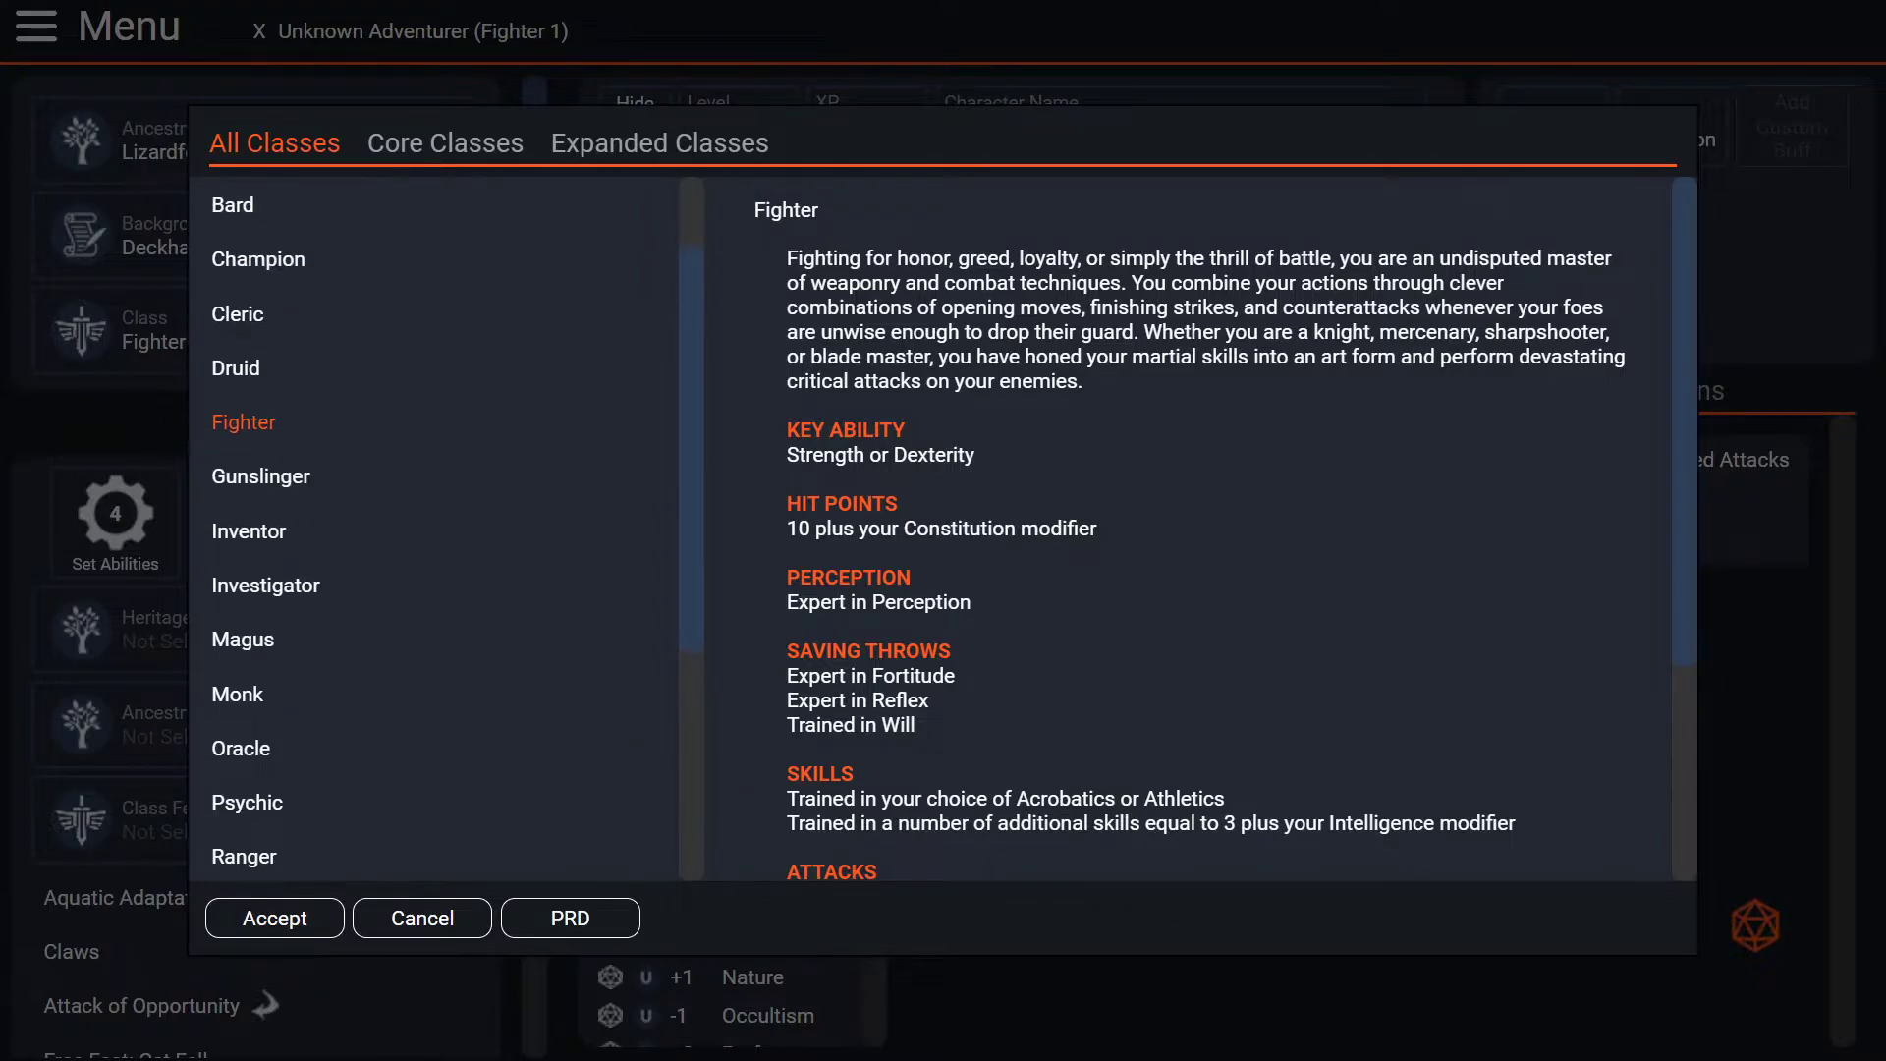
pyautogui.scroll(1, 442, 530)
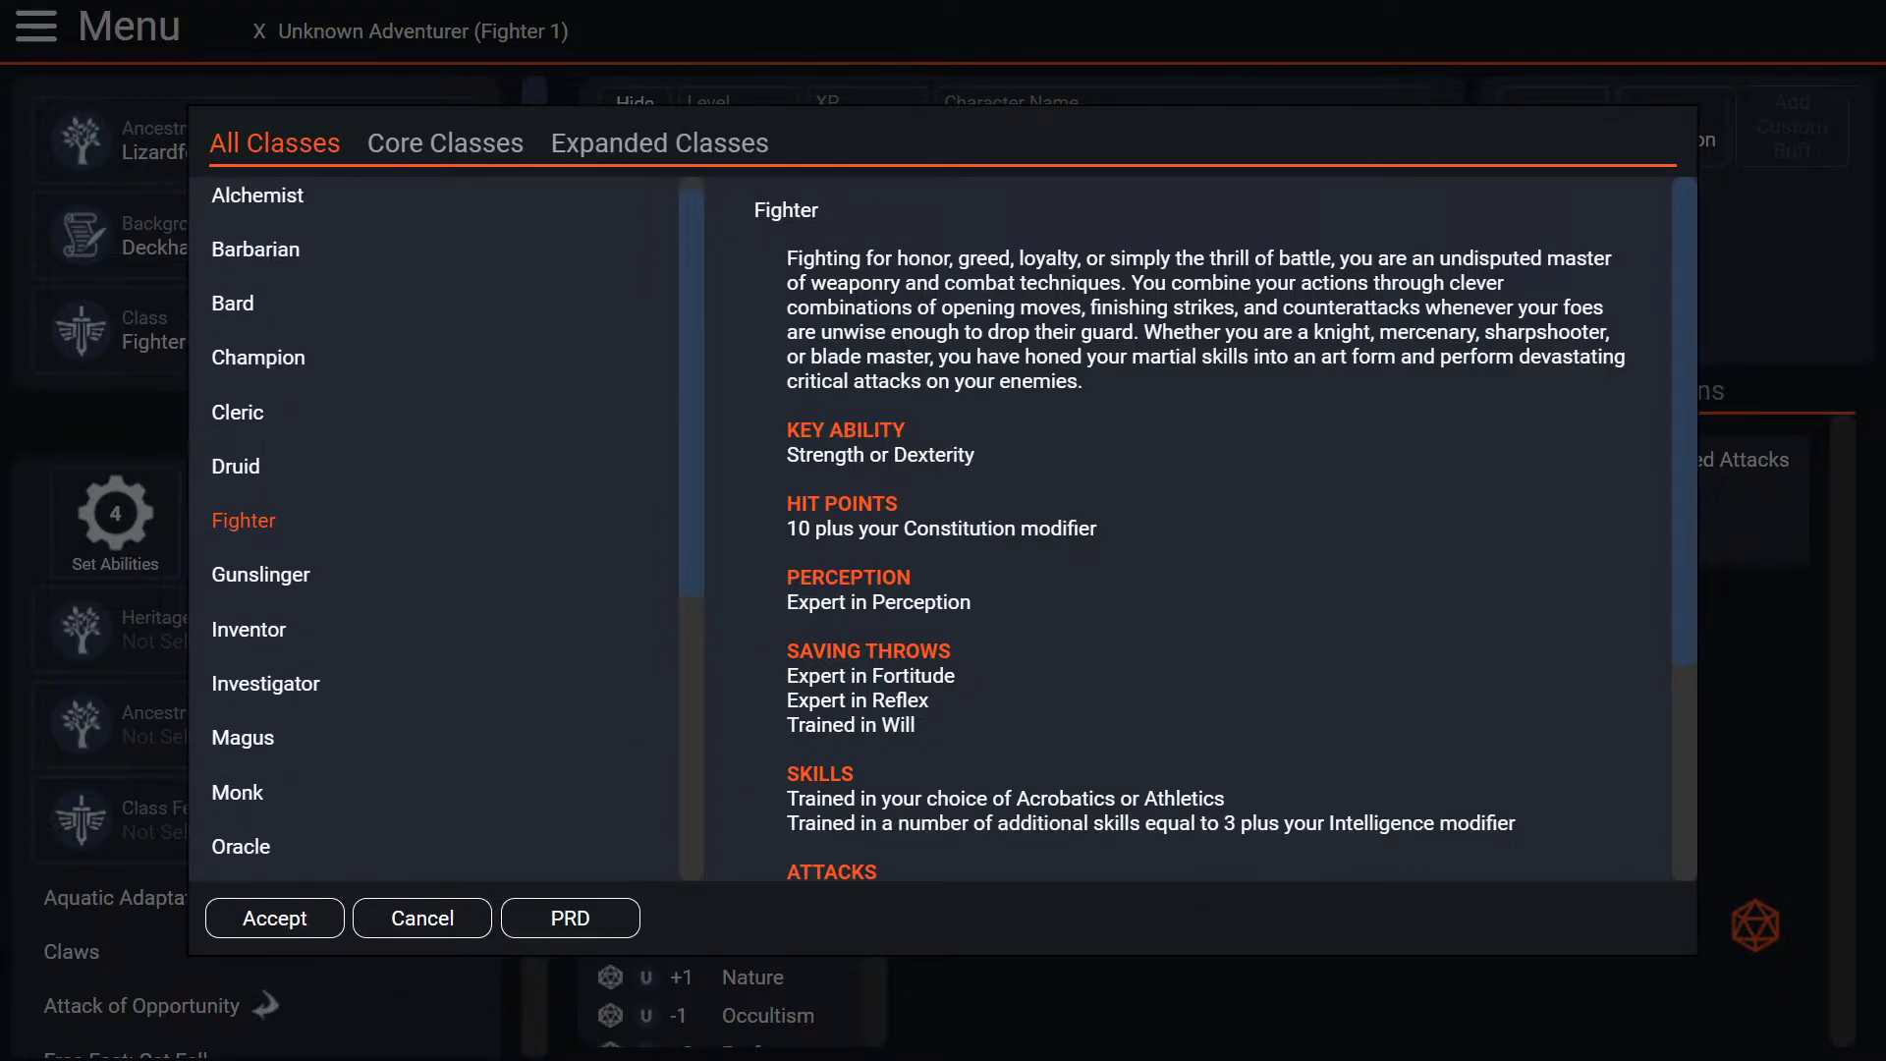
pyautogui.scroll(1, 442, 530)
# - Review the Barbarian's description and proficiencies, and set the character's class to Barbarian
pyautogui.click(255, 269)
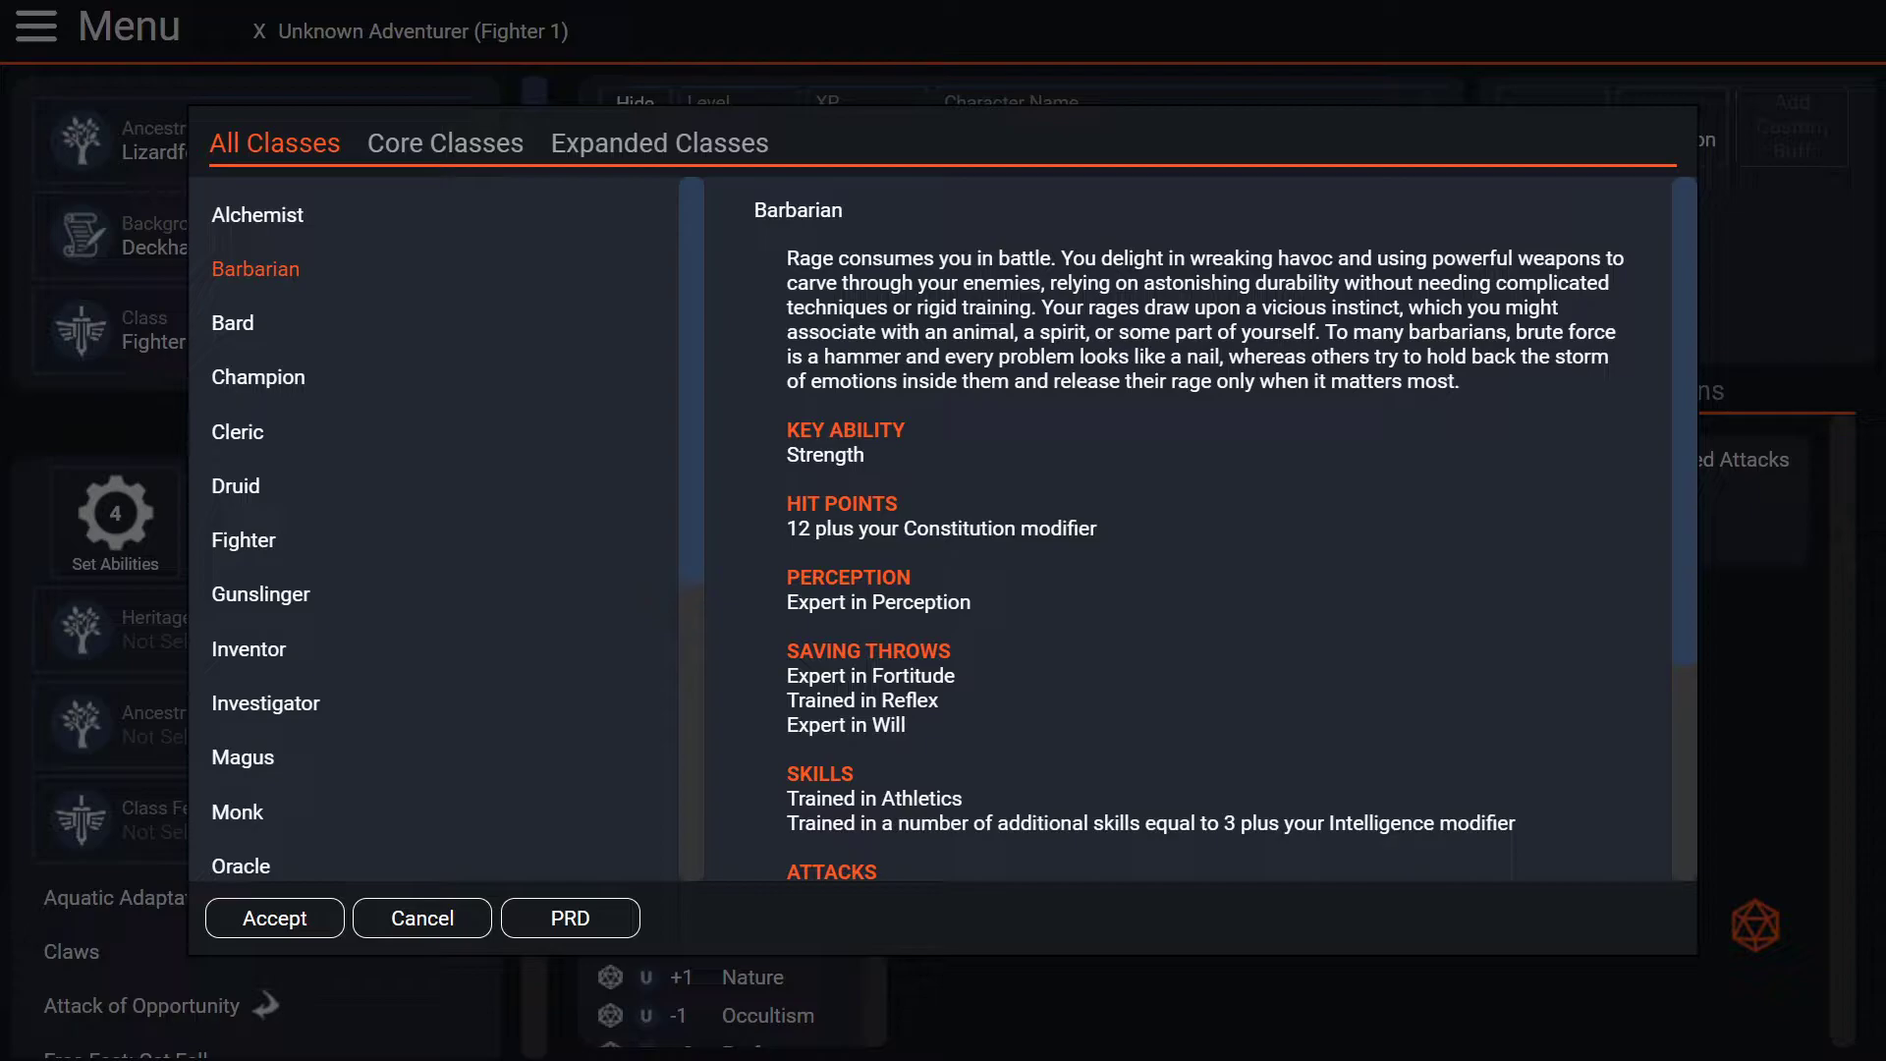
pyautogui.scroll(-2, 1189, 531)
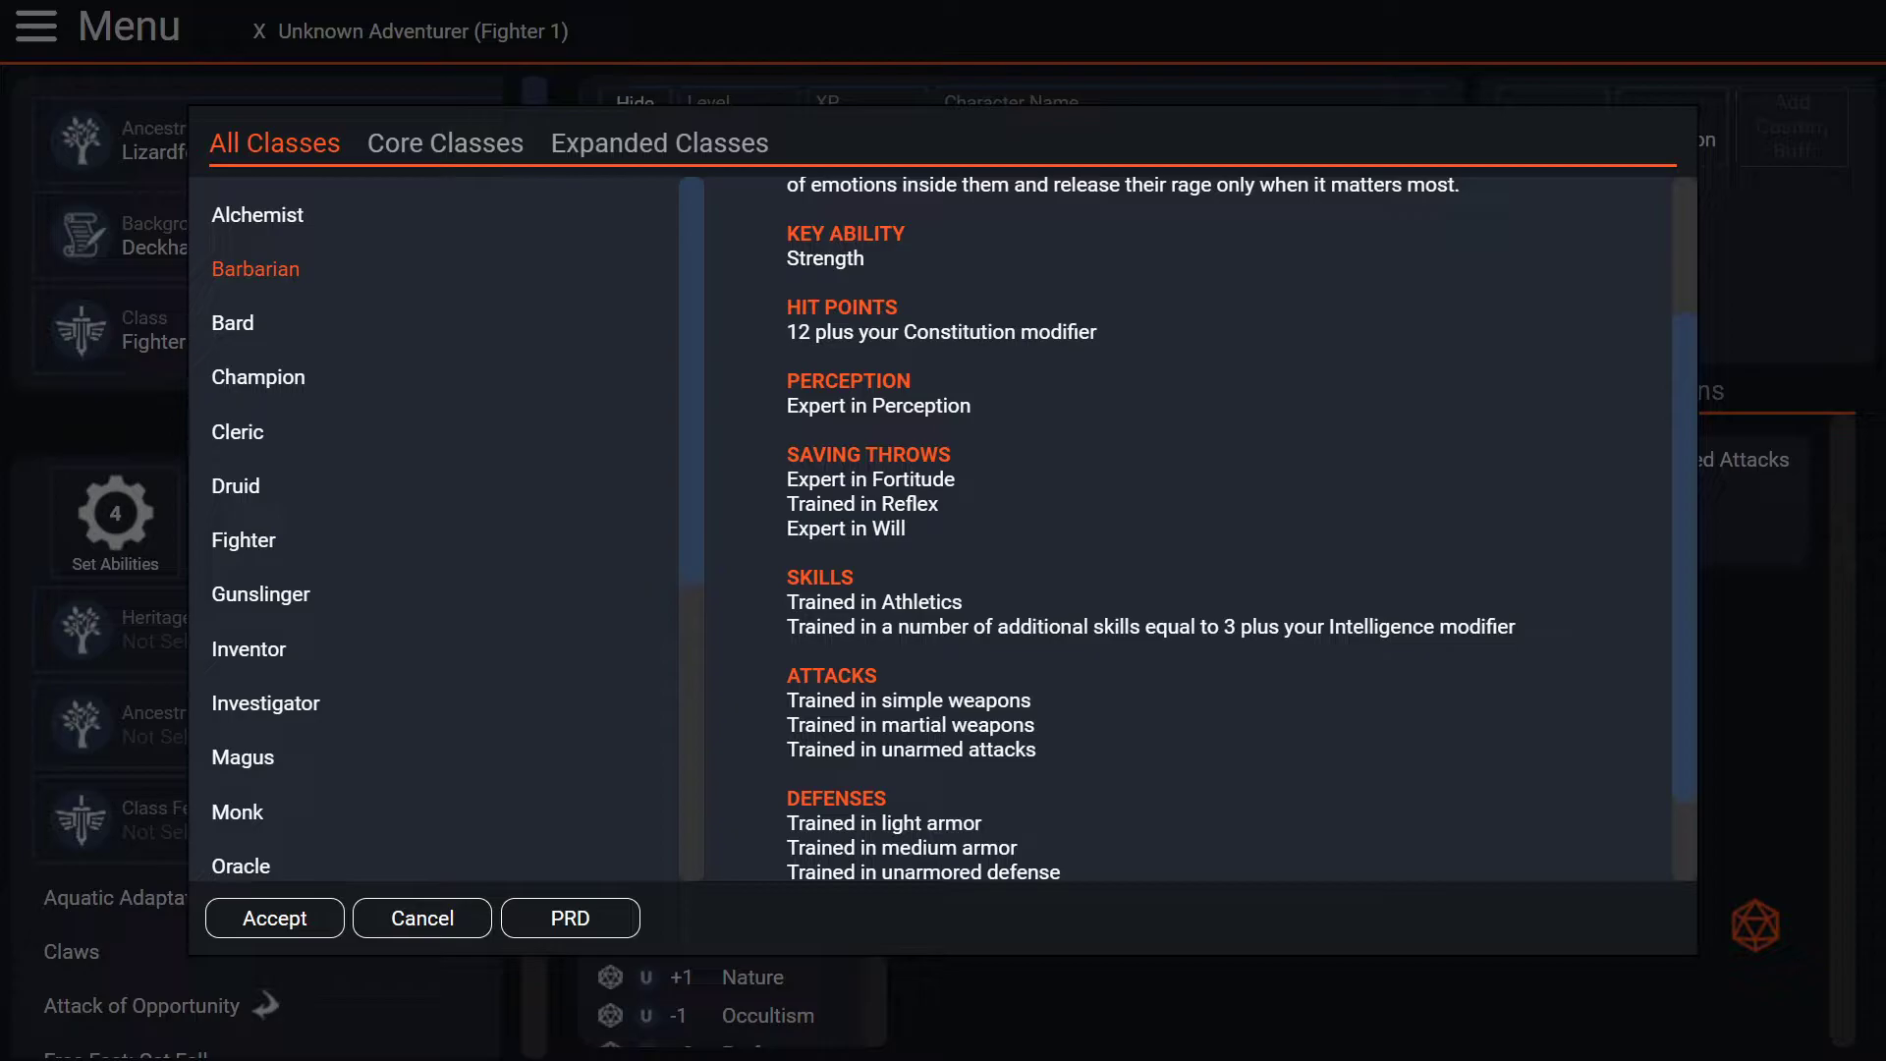
pyautogui.scroll(-1, 1189, 530)
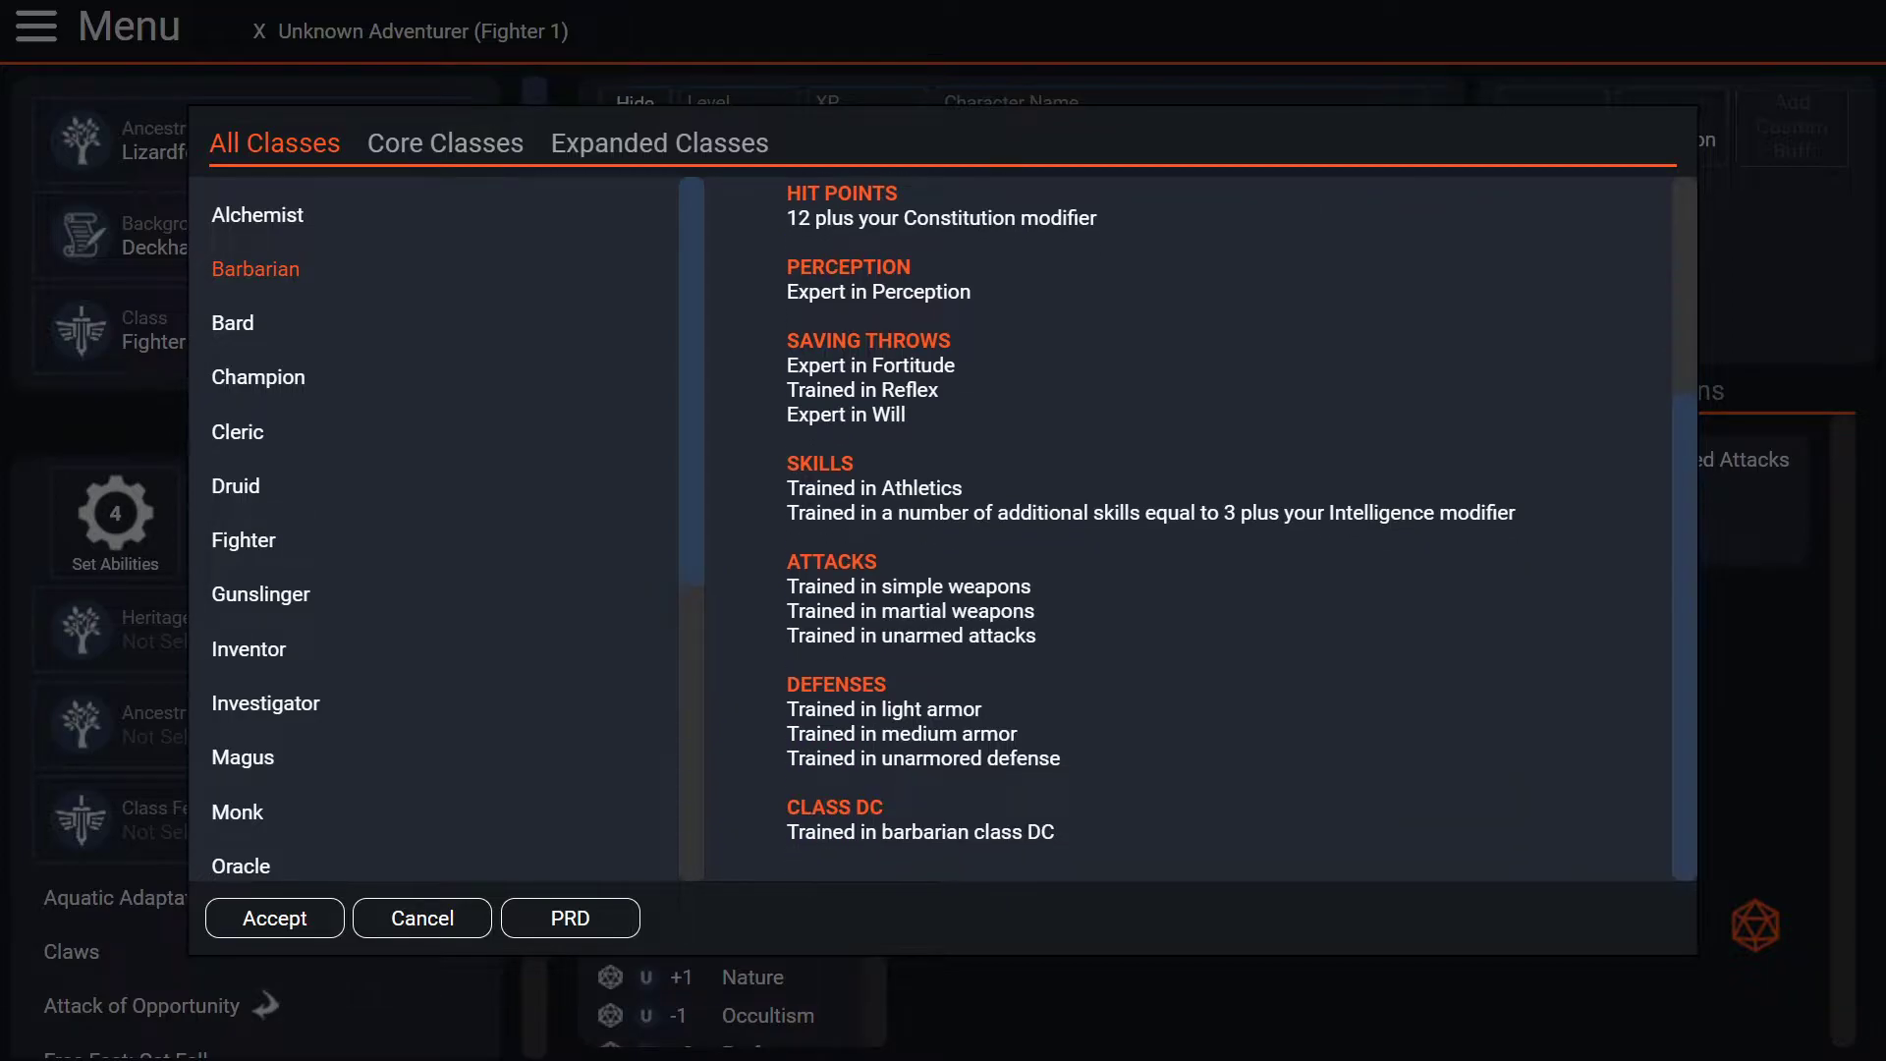
pyautogui.scroll(3, 1189, 530)
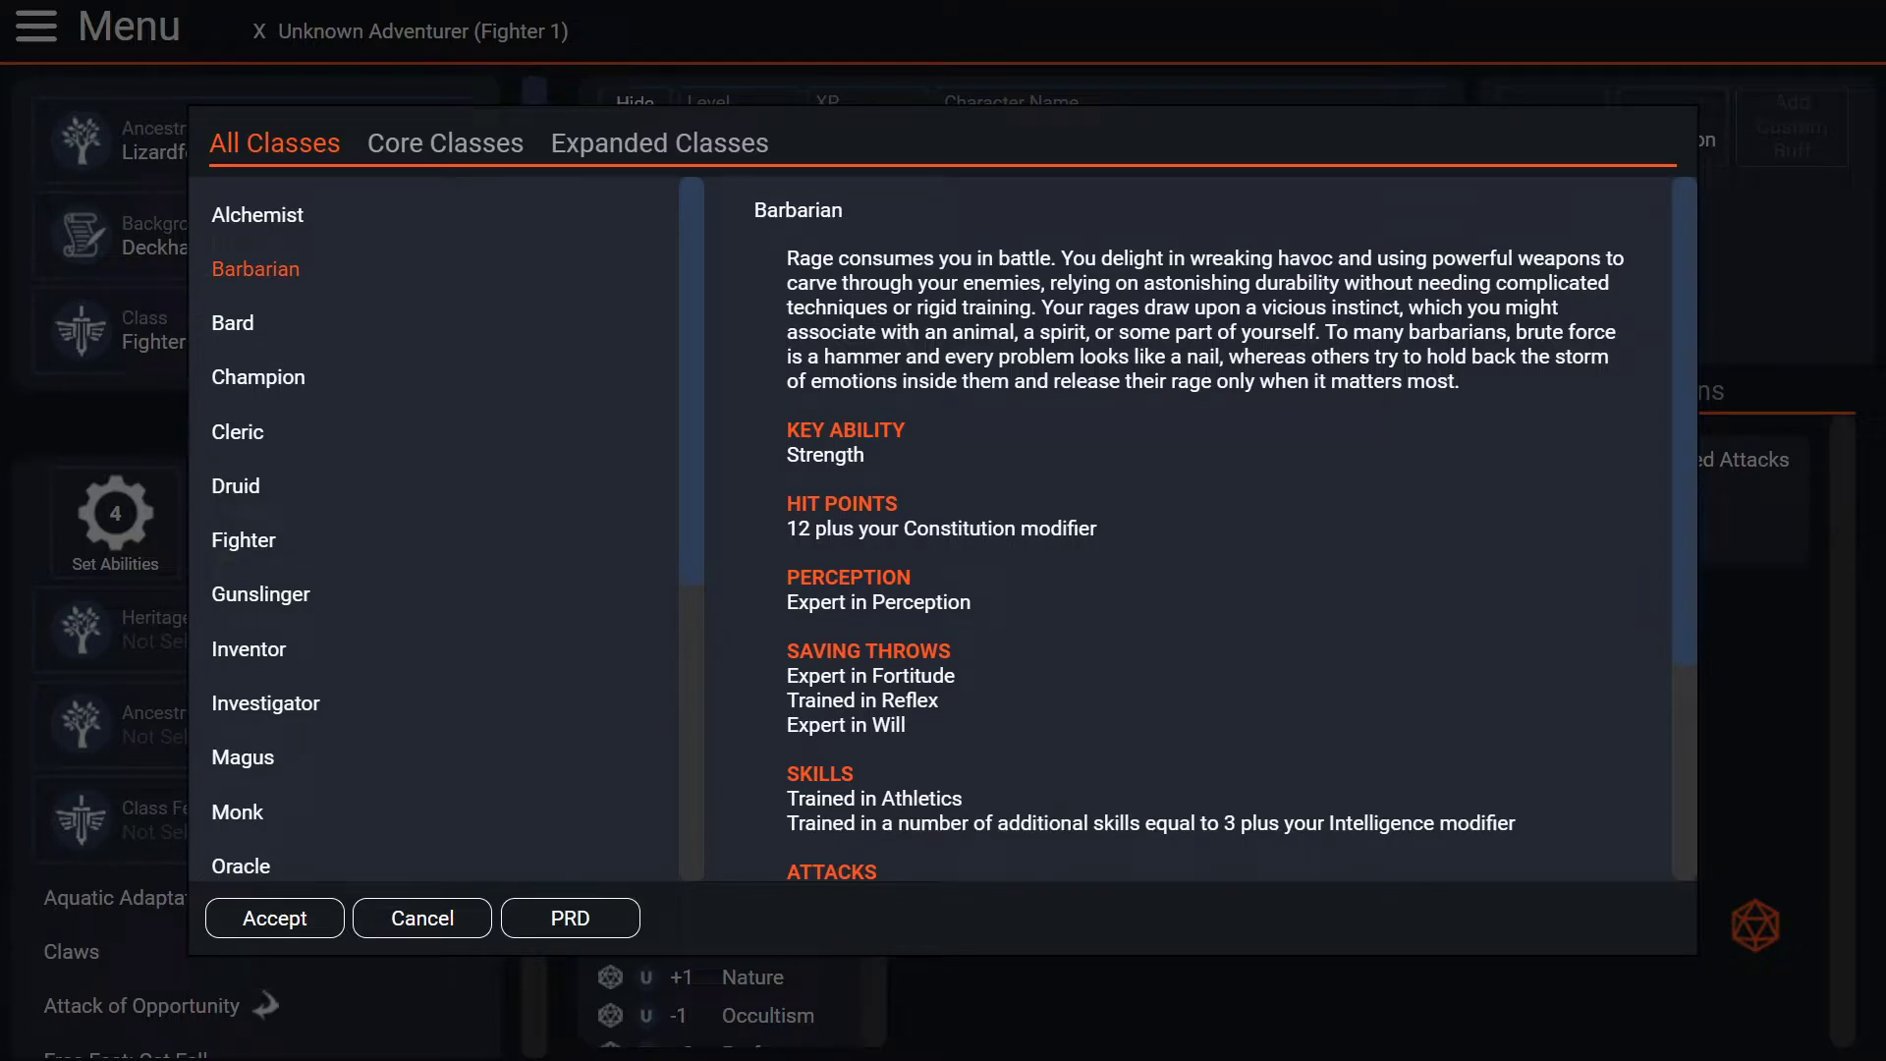
pyautogui.click(275, 918)
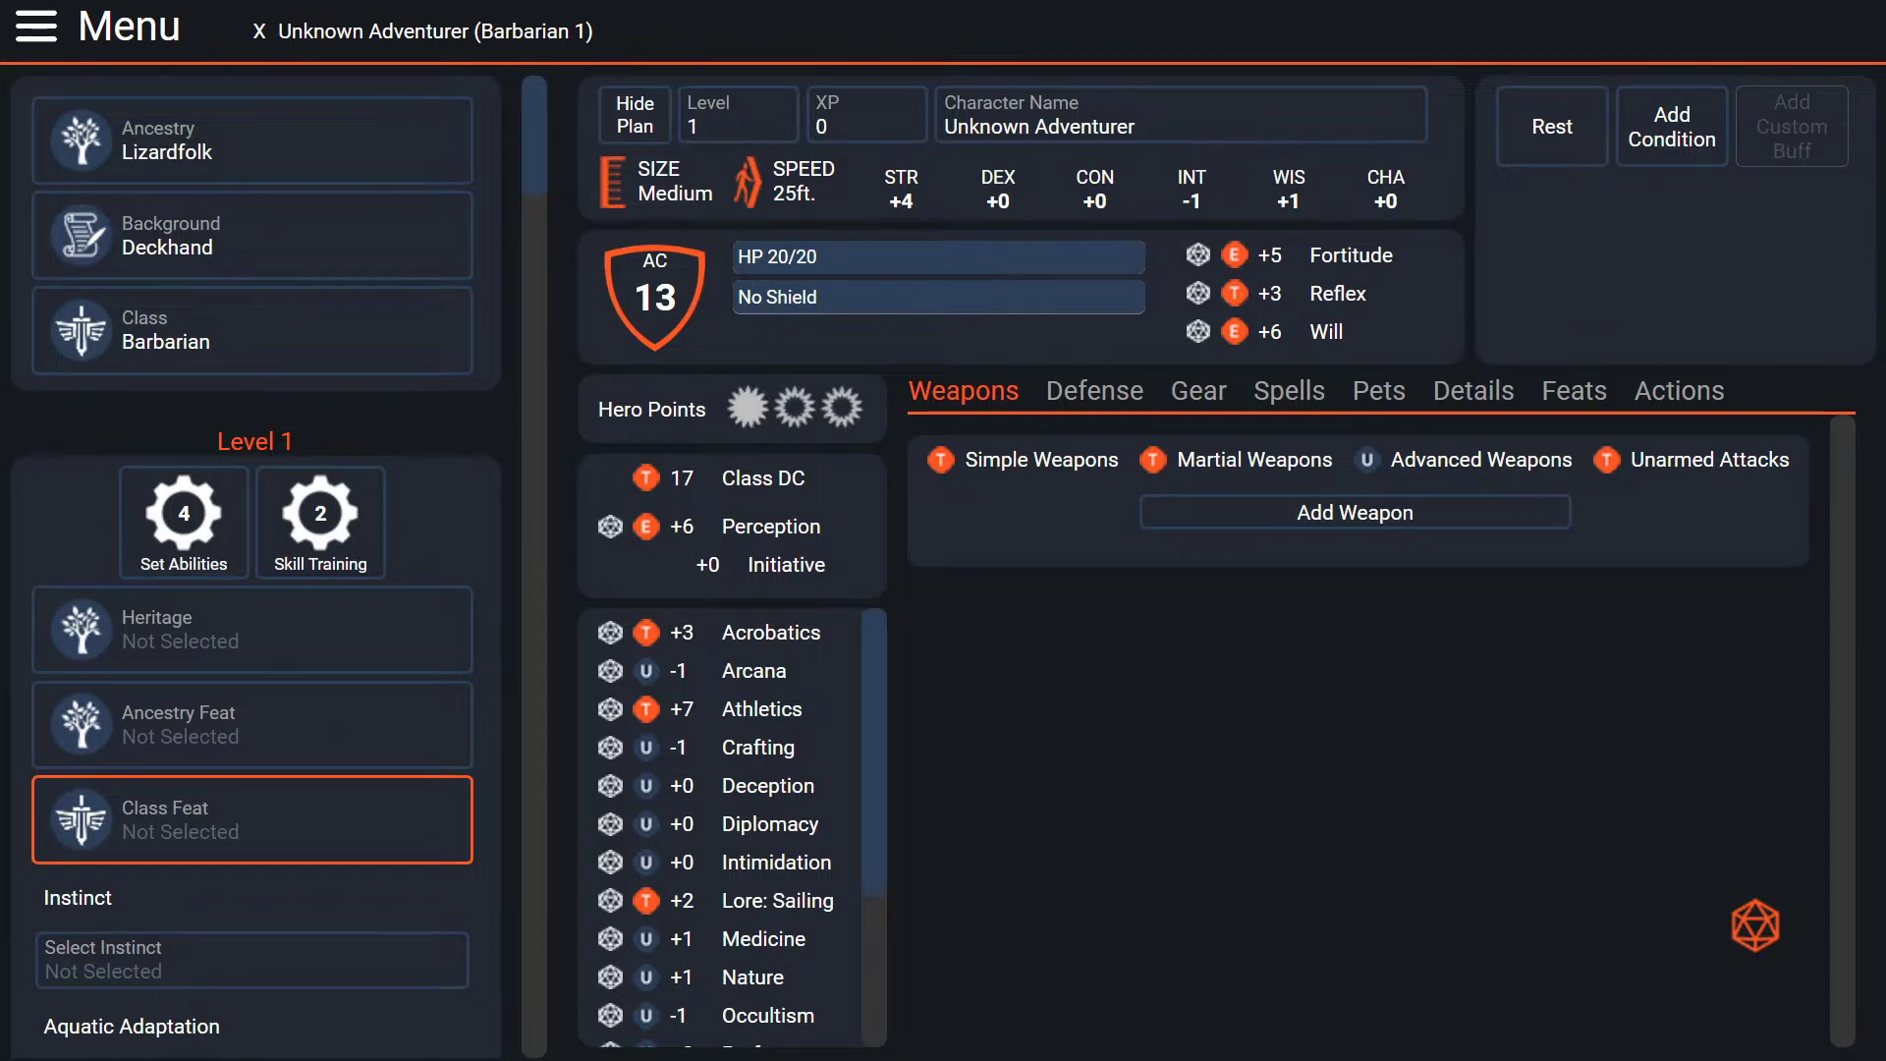
# - Read the description of the level 1 Rage action among the Barbarian's granted abilities, and collapse it again
pyautogui.scroll(-3, 255, 687)
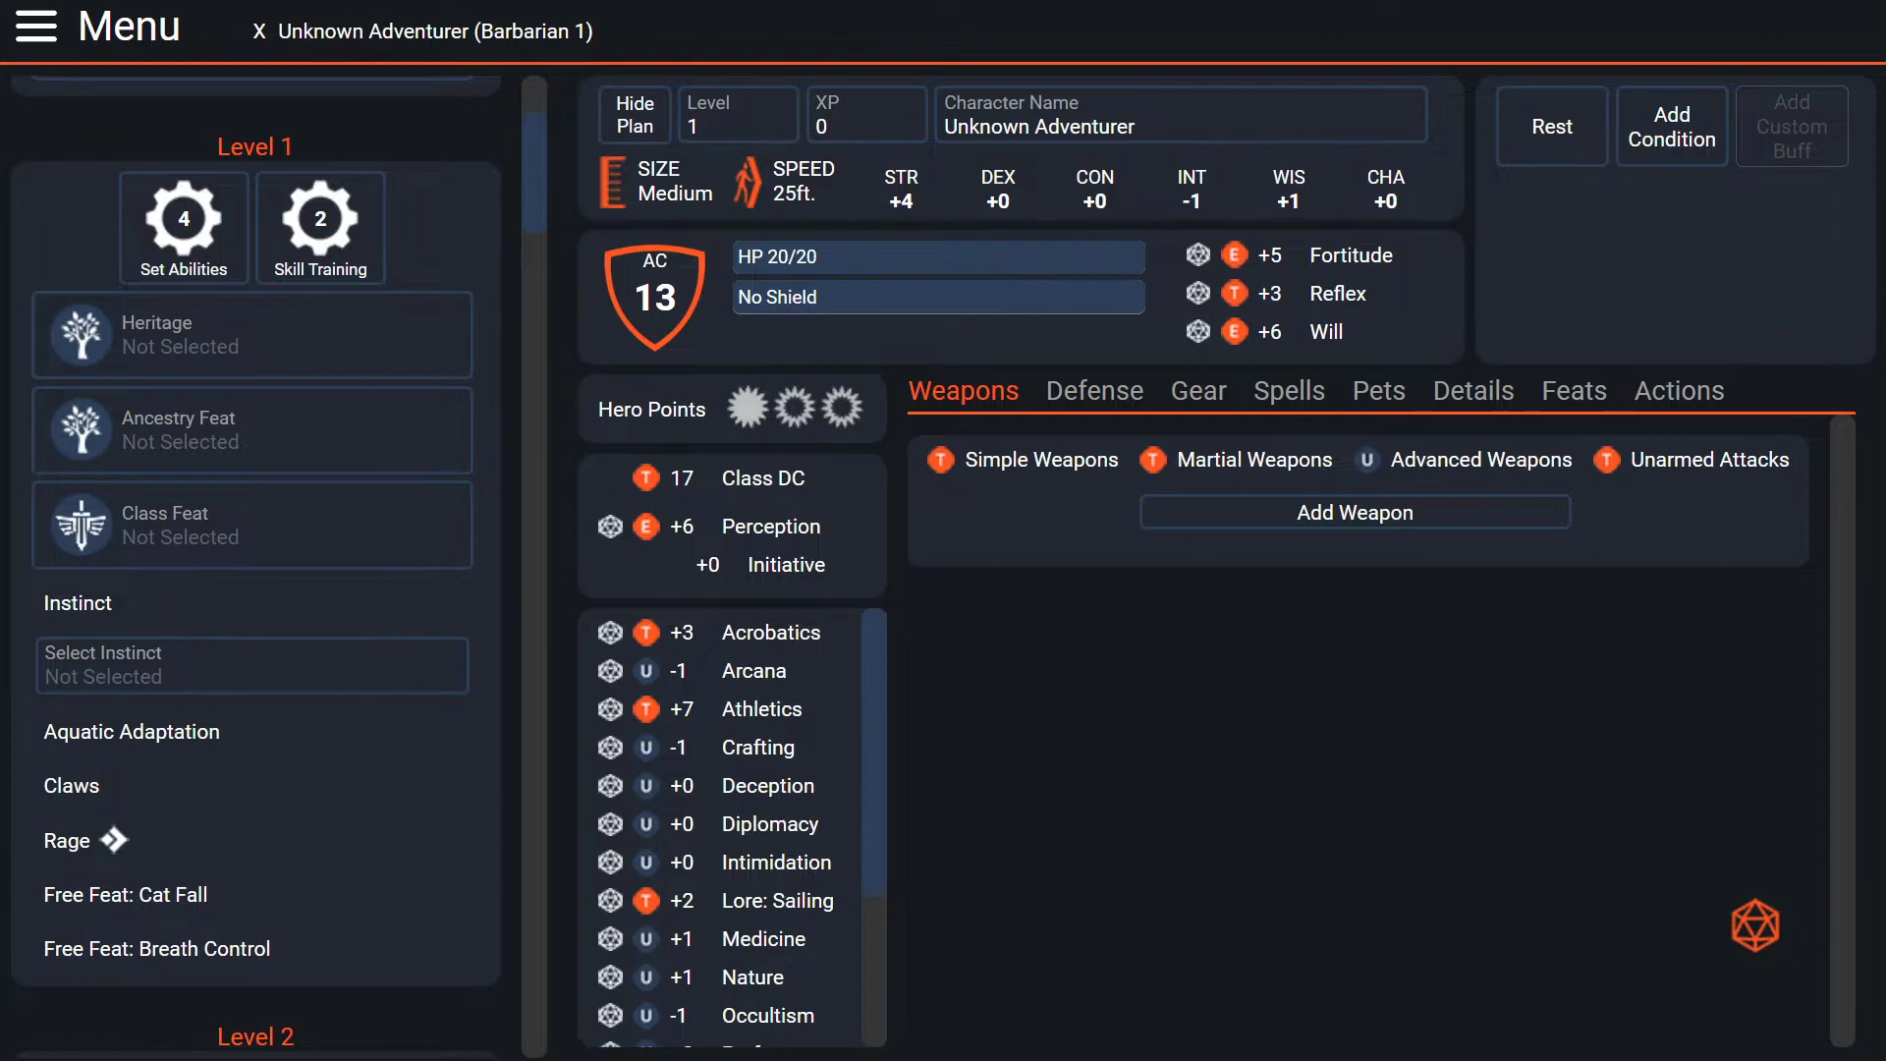
pyautogui.scroll(-2, 69, 589)
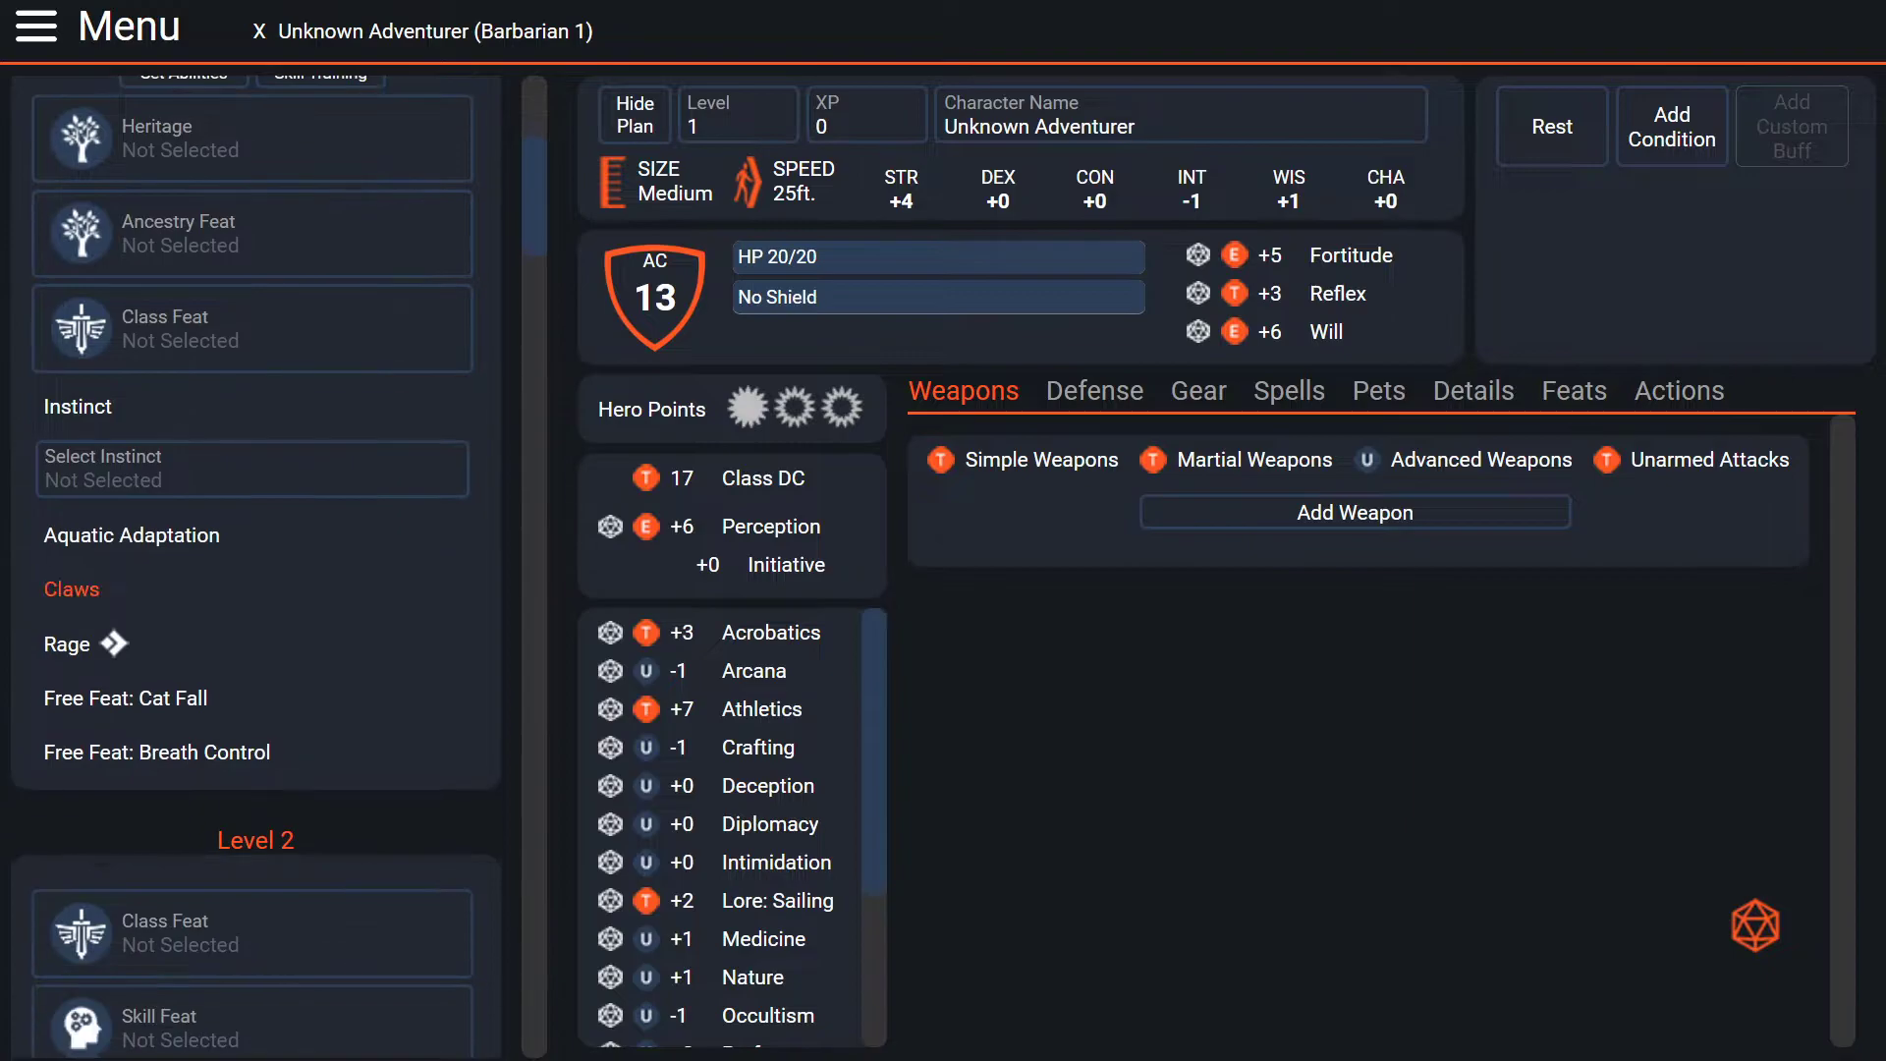
pyautogui.click(67, 644)
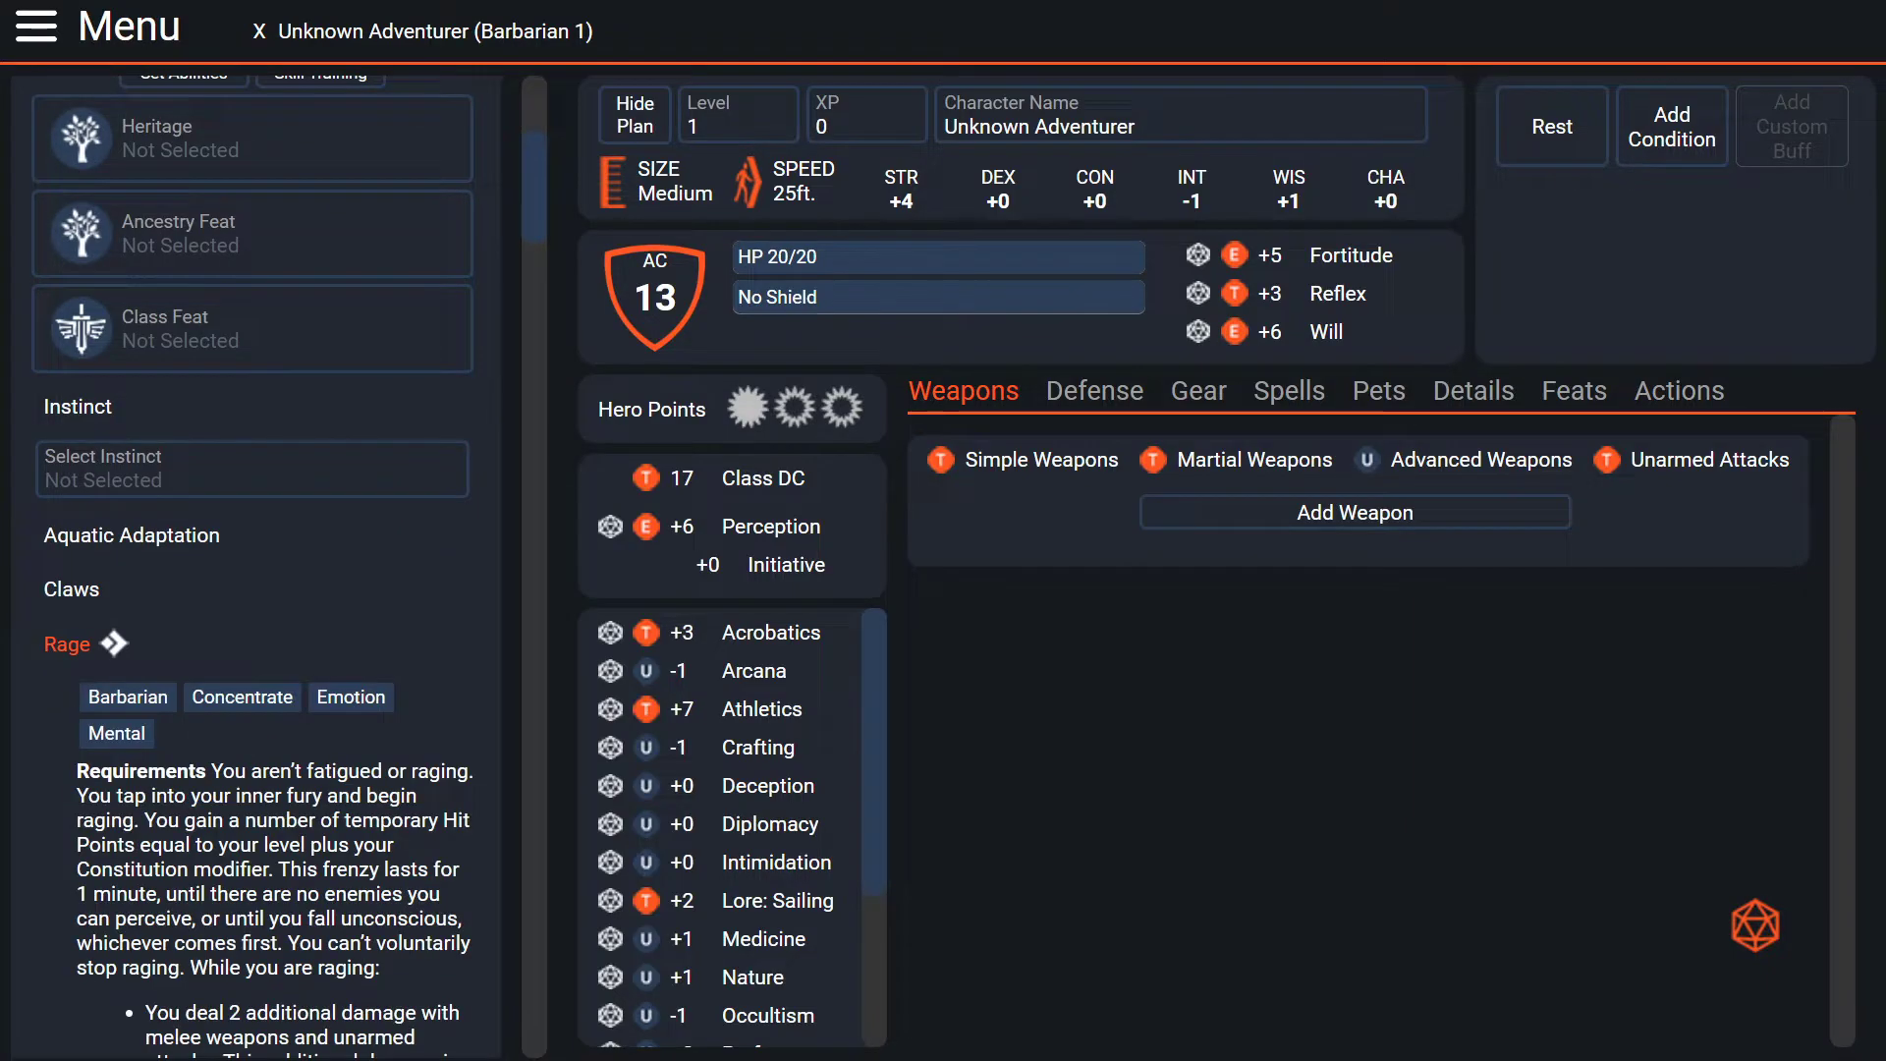
pyautogui.click(67, 644)
pyautogui.scroll(5, 69, 628)
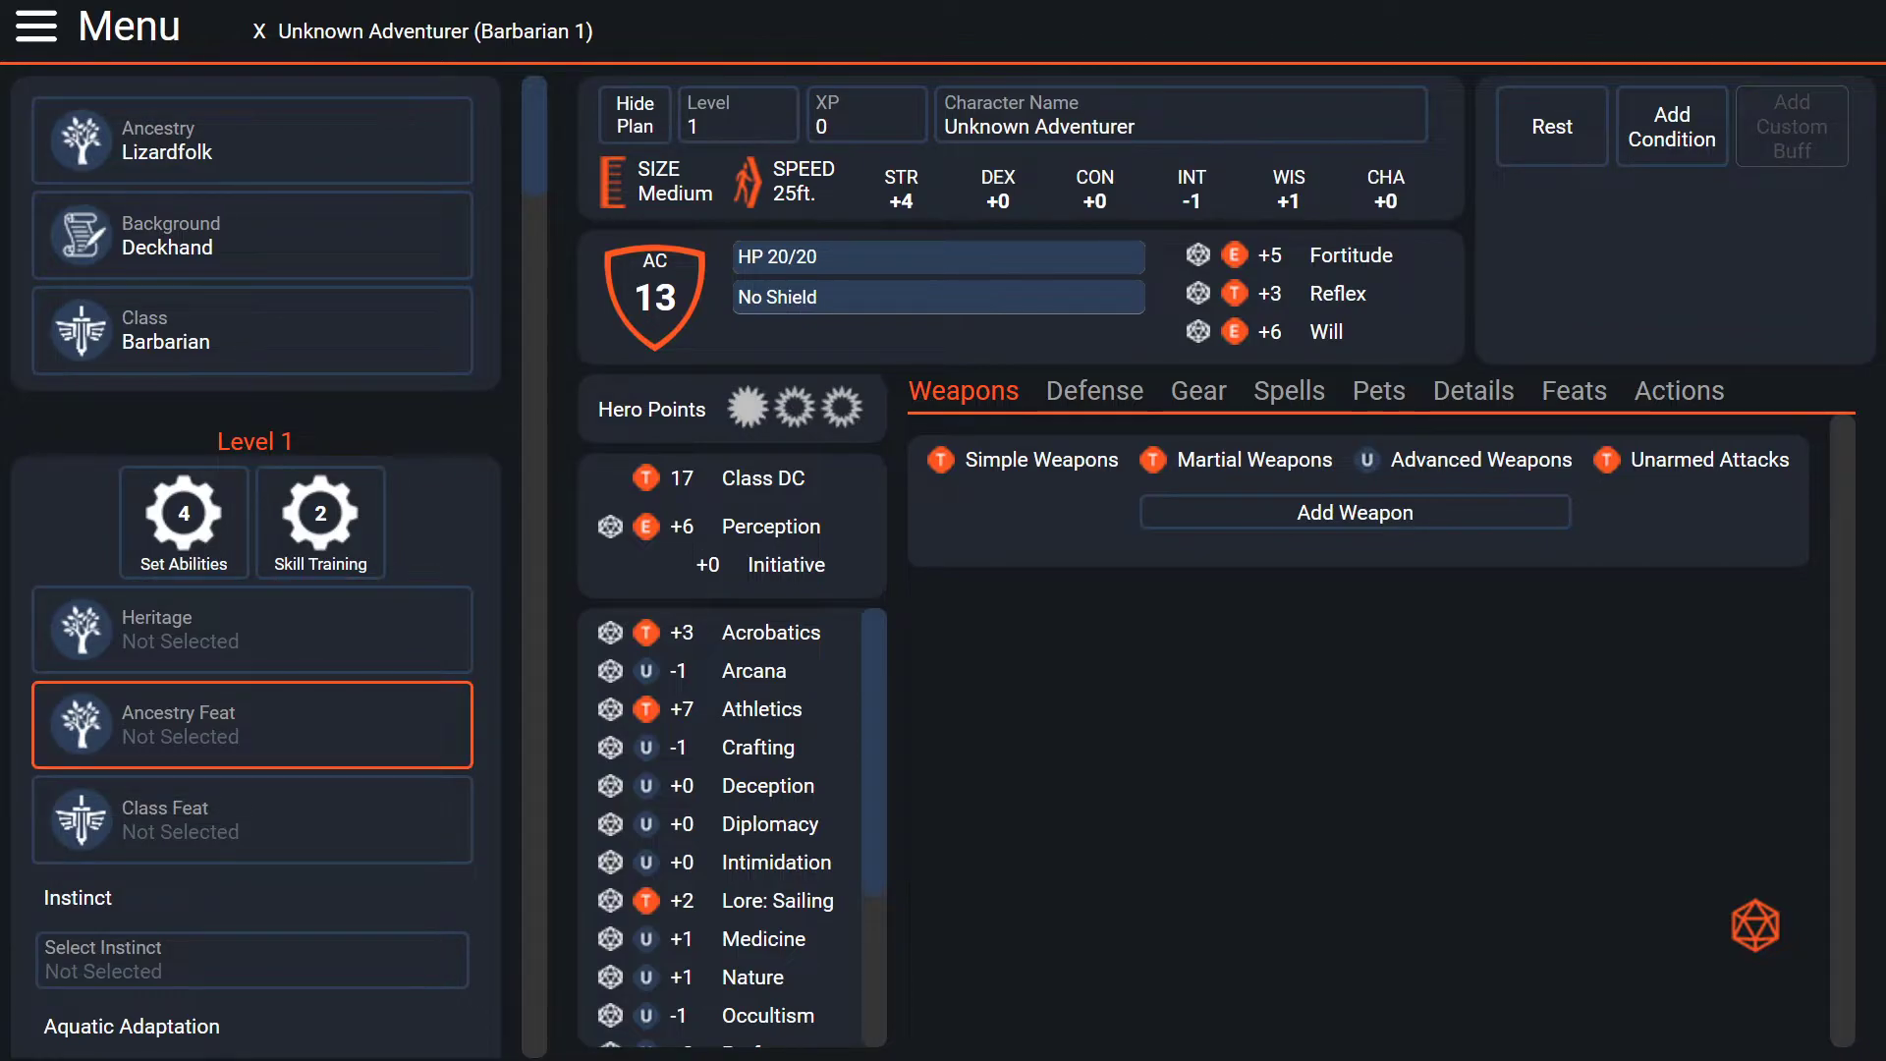
pyautogui.scroll(-1, 253, 820)
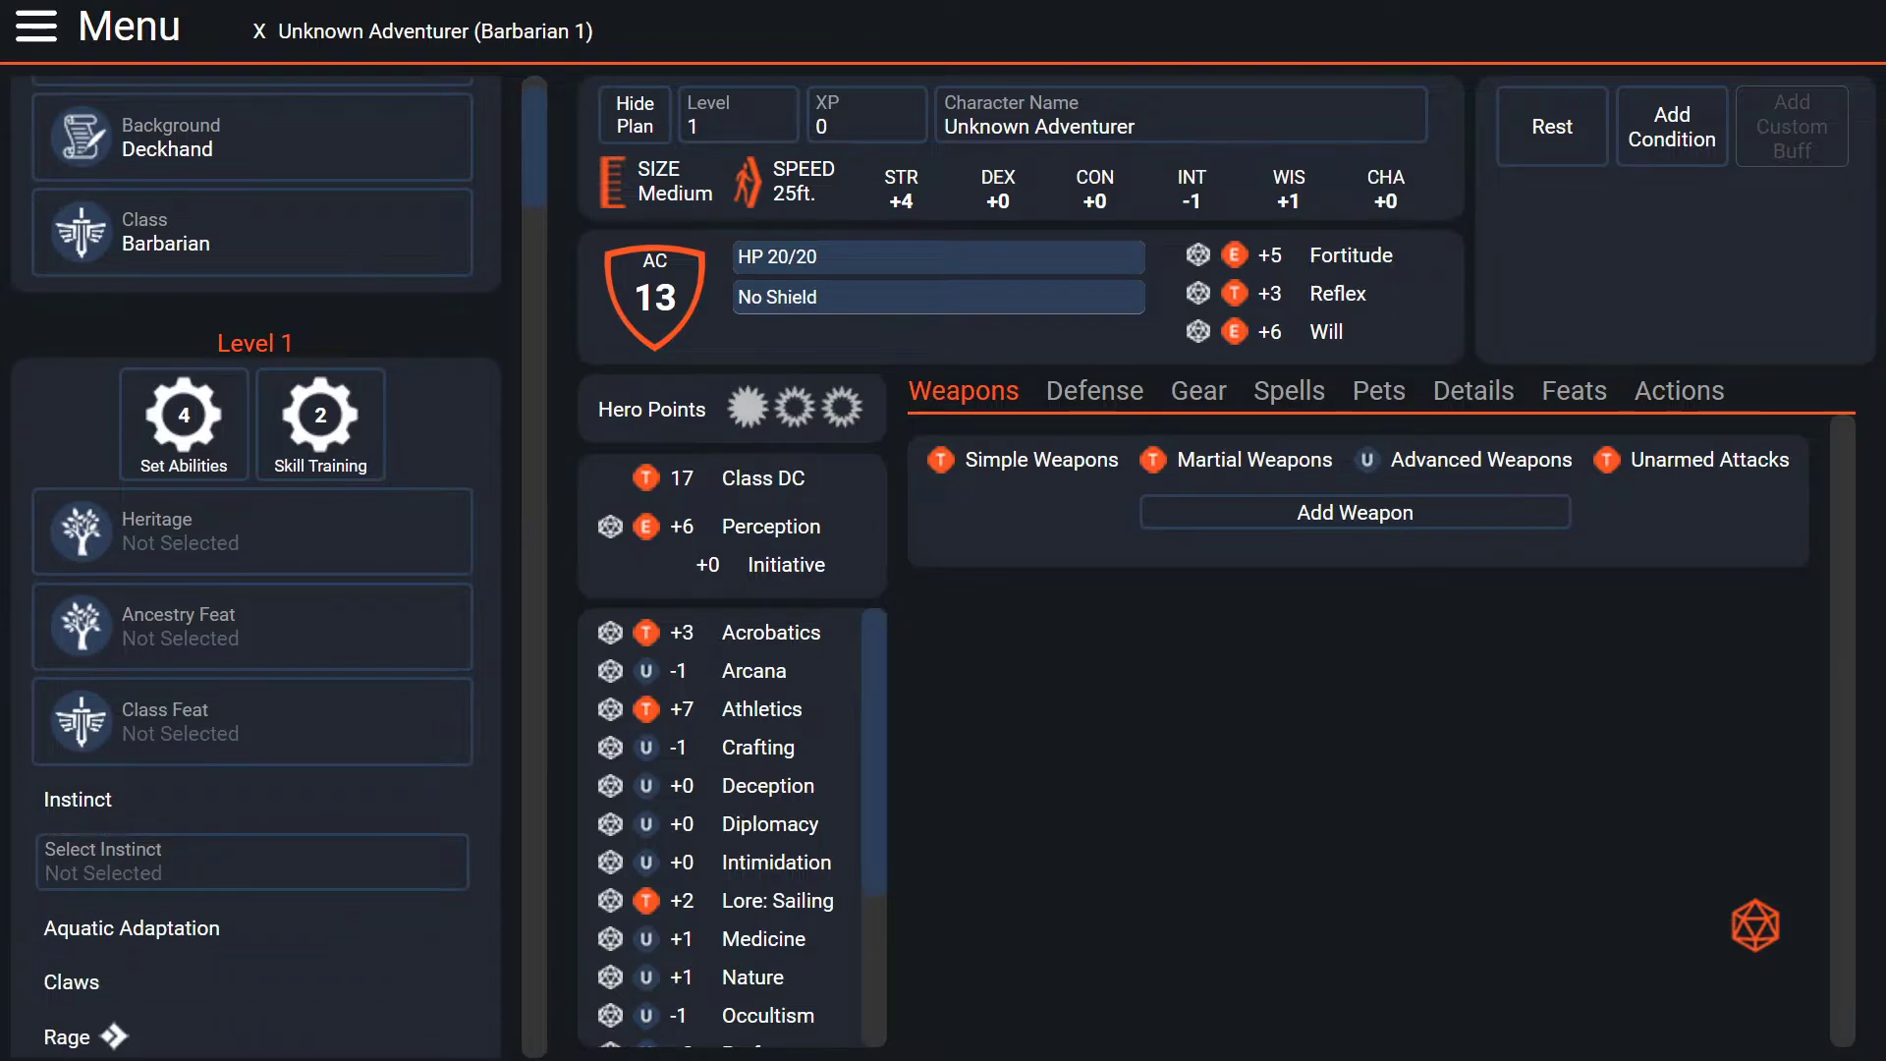
pyautogui.scroll(1, 253, 820)
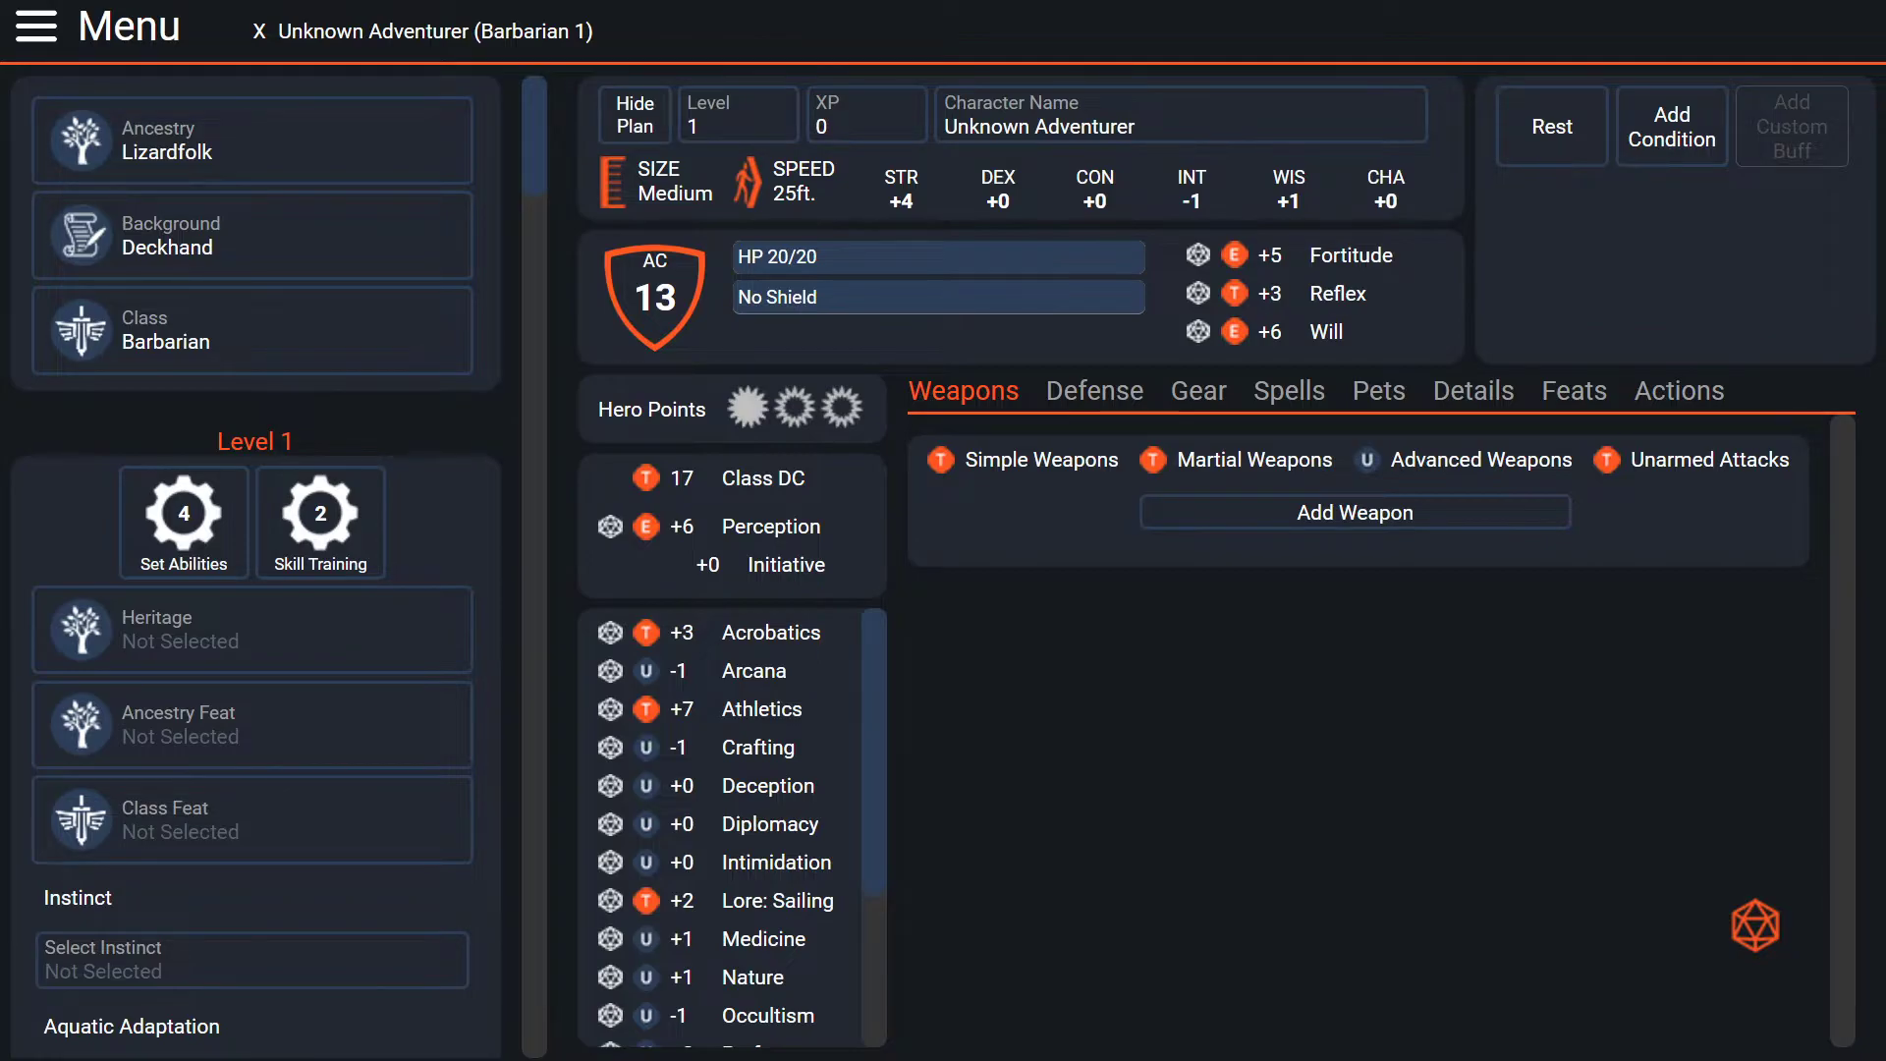
# - Rename the character as Gleecko
pyautogui.click(1180, 115)
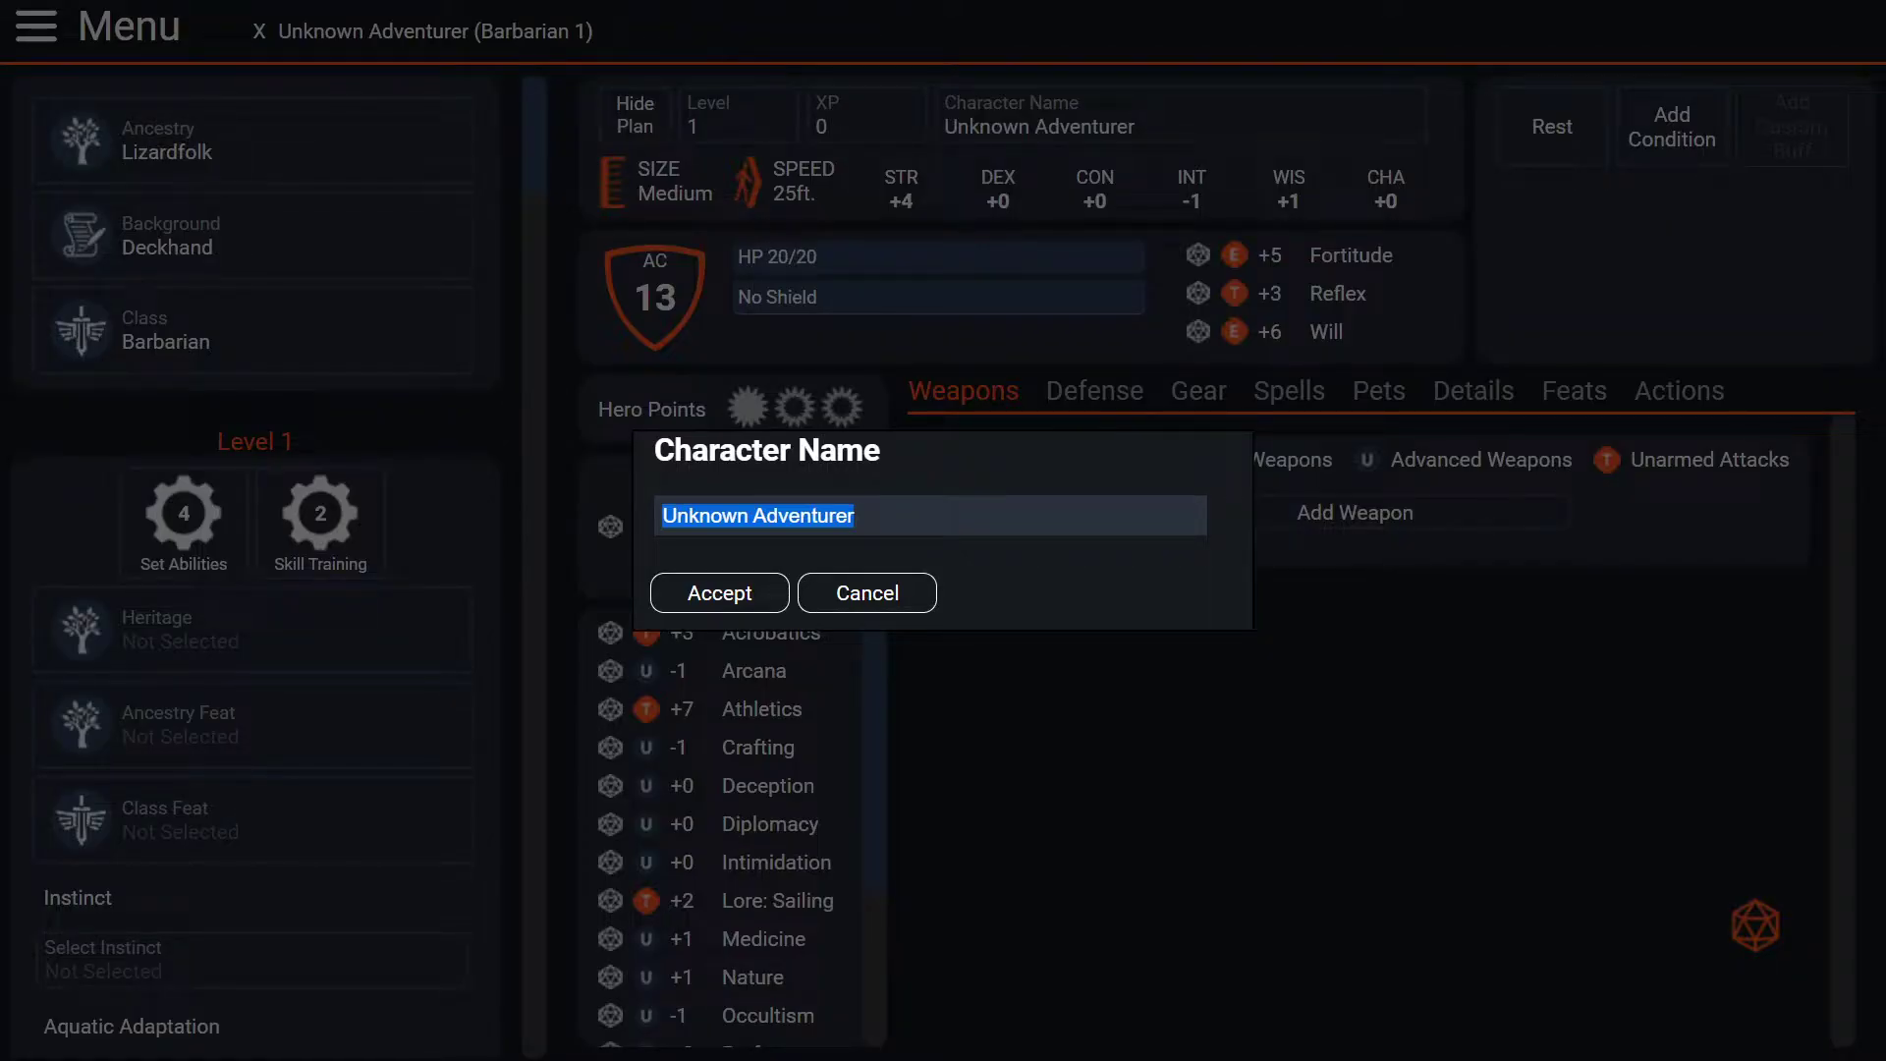
pyautogui.write('Gleecko')
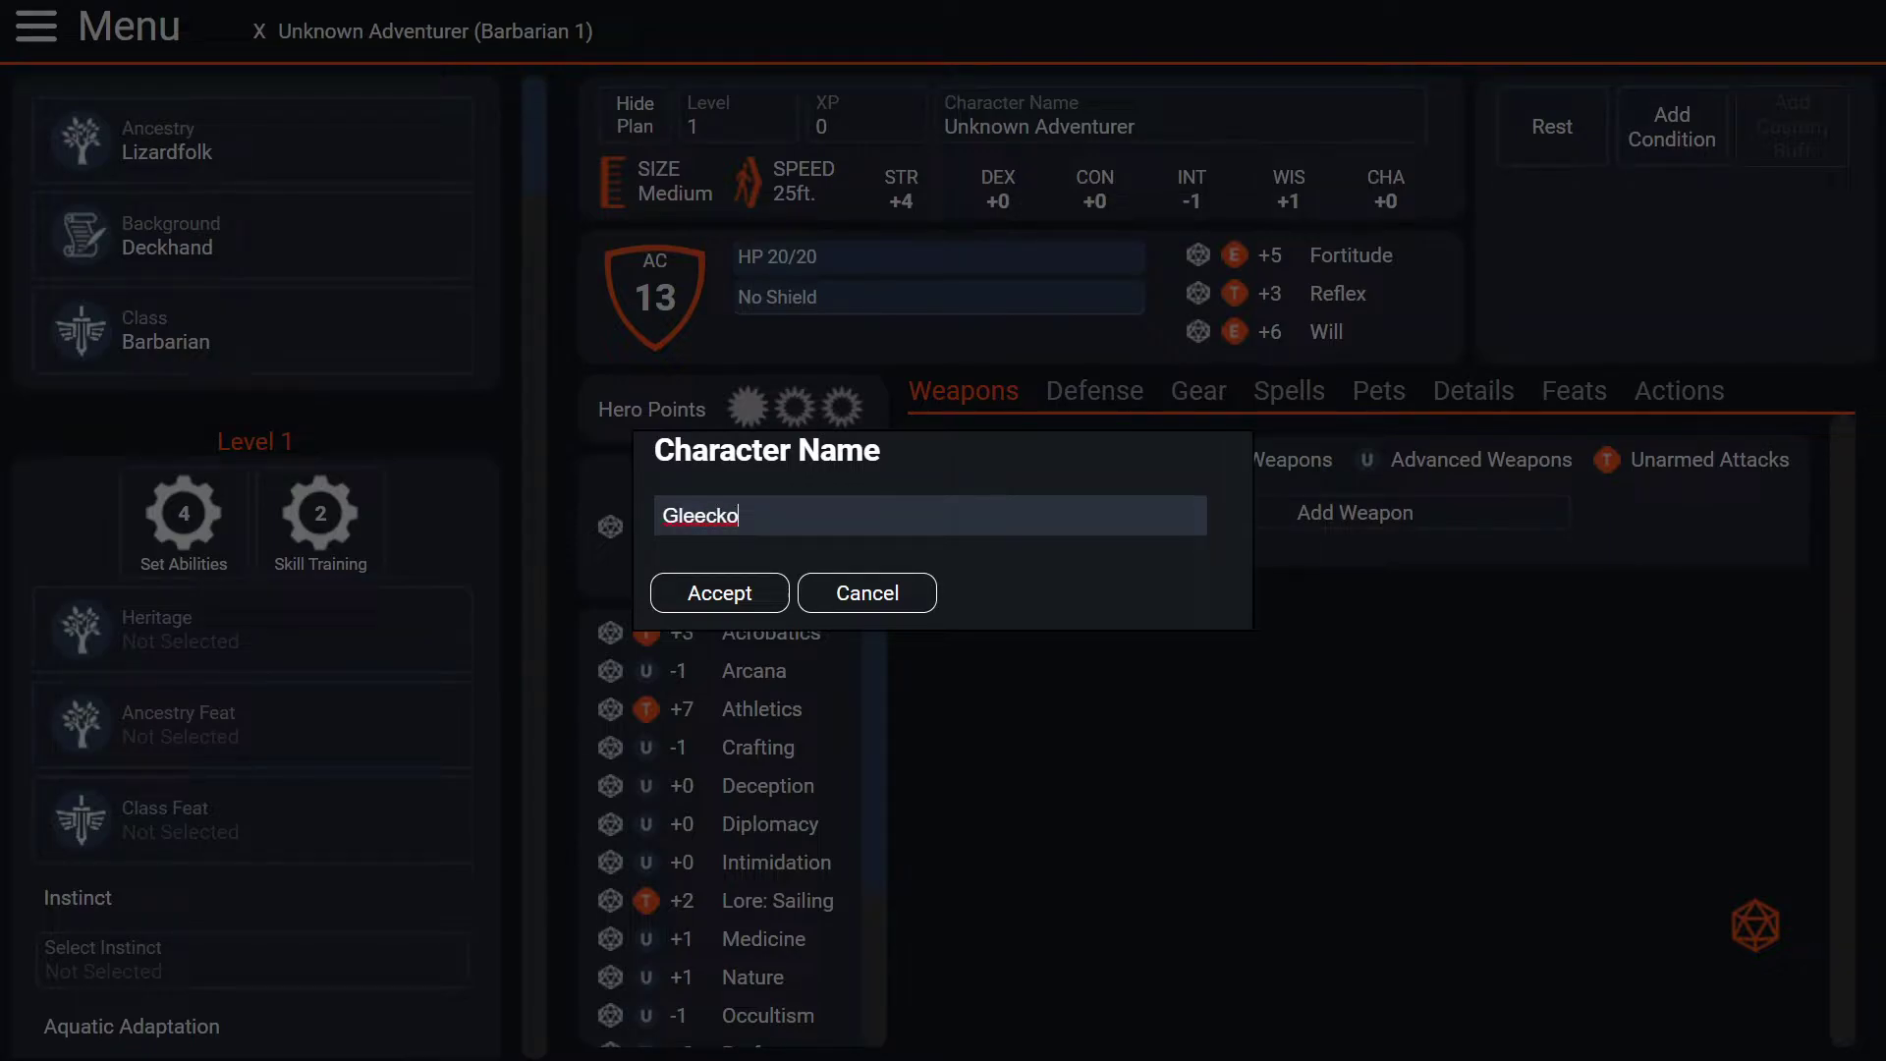
pyautogui.press('Tab')
pyautogui.press('Return')
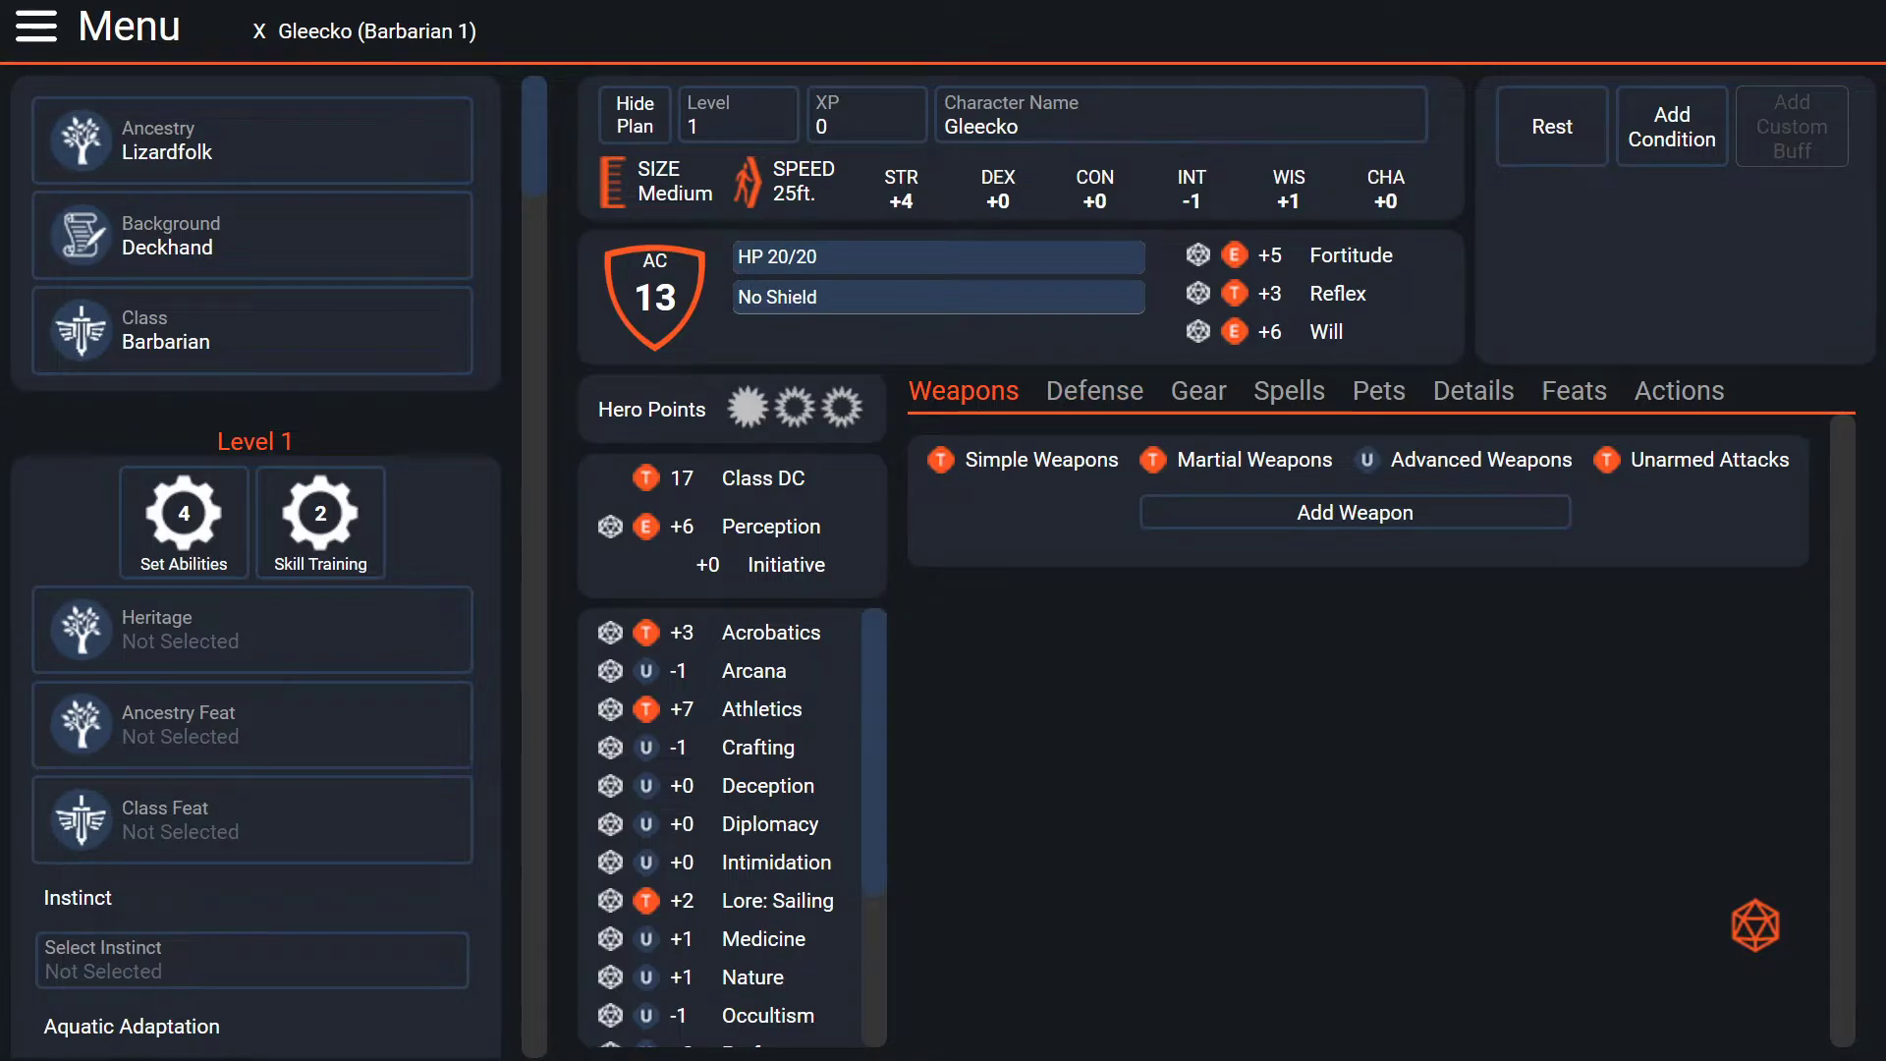
pyautogui.scroll(-3, 761, 727)
pyautogui.scroll(1, 767, 783)
pyautogui.scroll(-1, 767, 815)
pyautogui.scroll(3, 766, 815)
pyautogui.scroll(-3, 766, 816)
pyautogui.scroll(3, 767, 816)
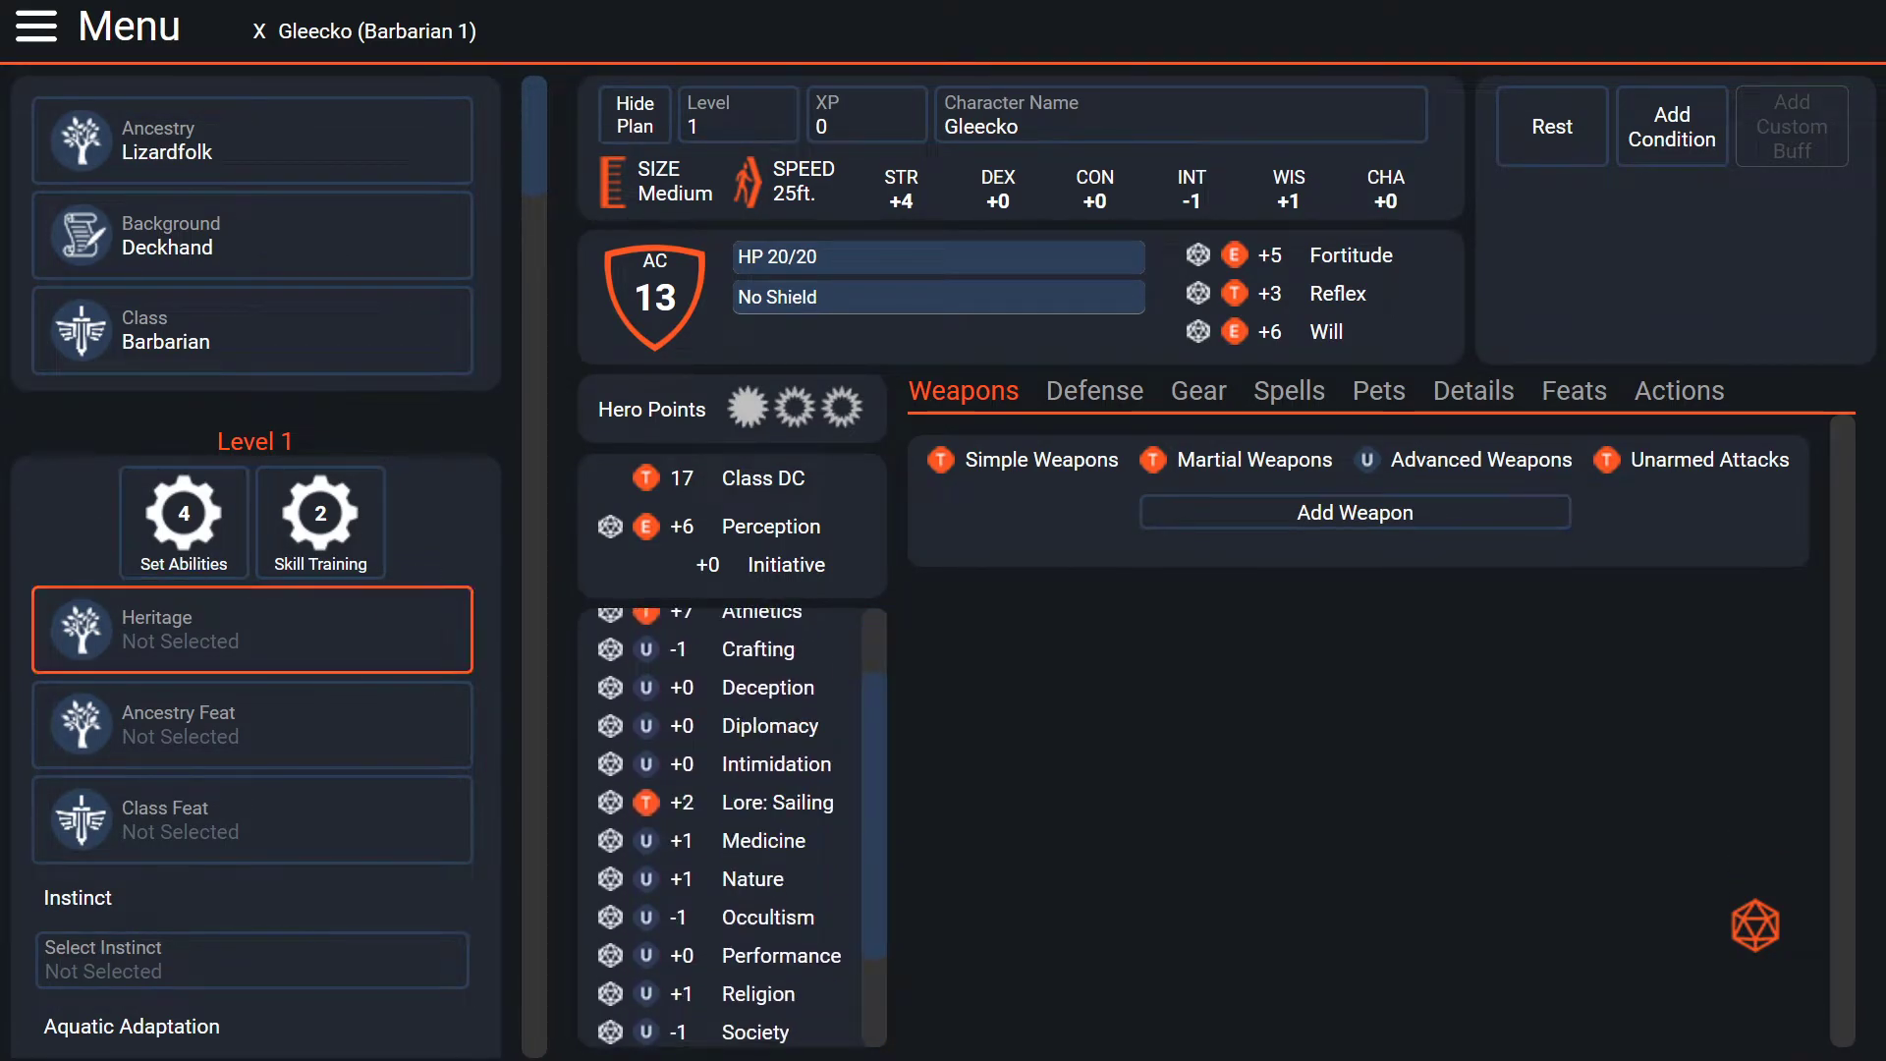
pyautogui.scroll(1, 776, 802)
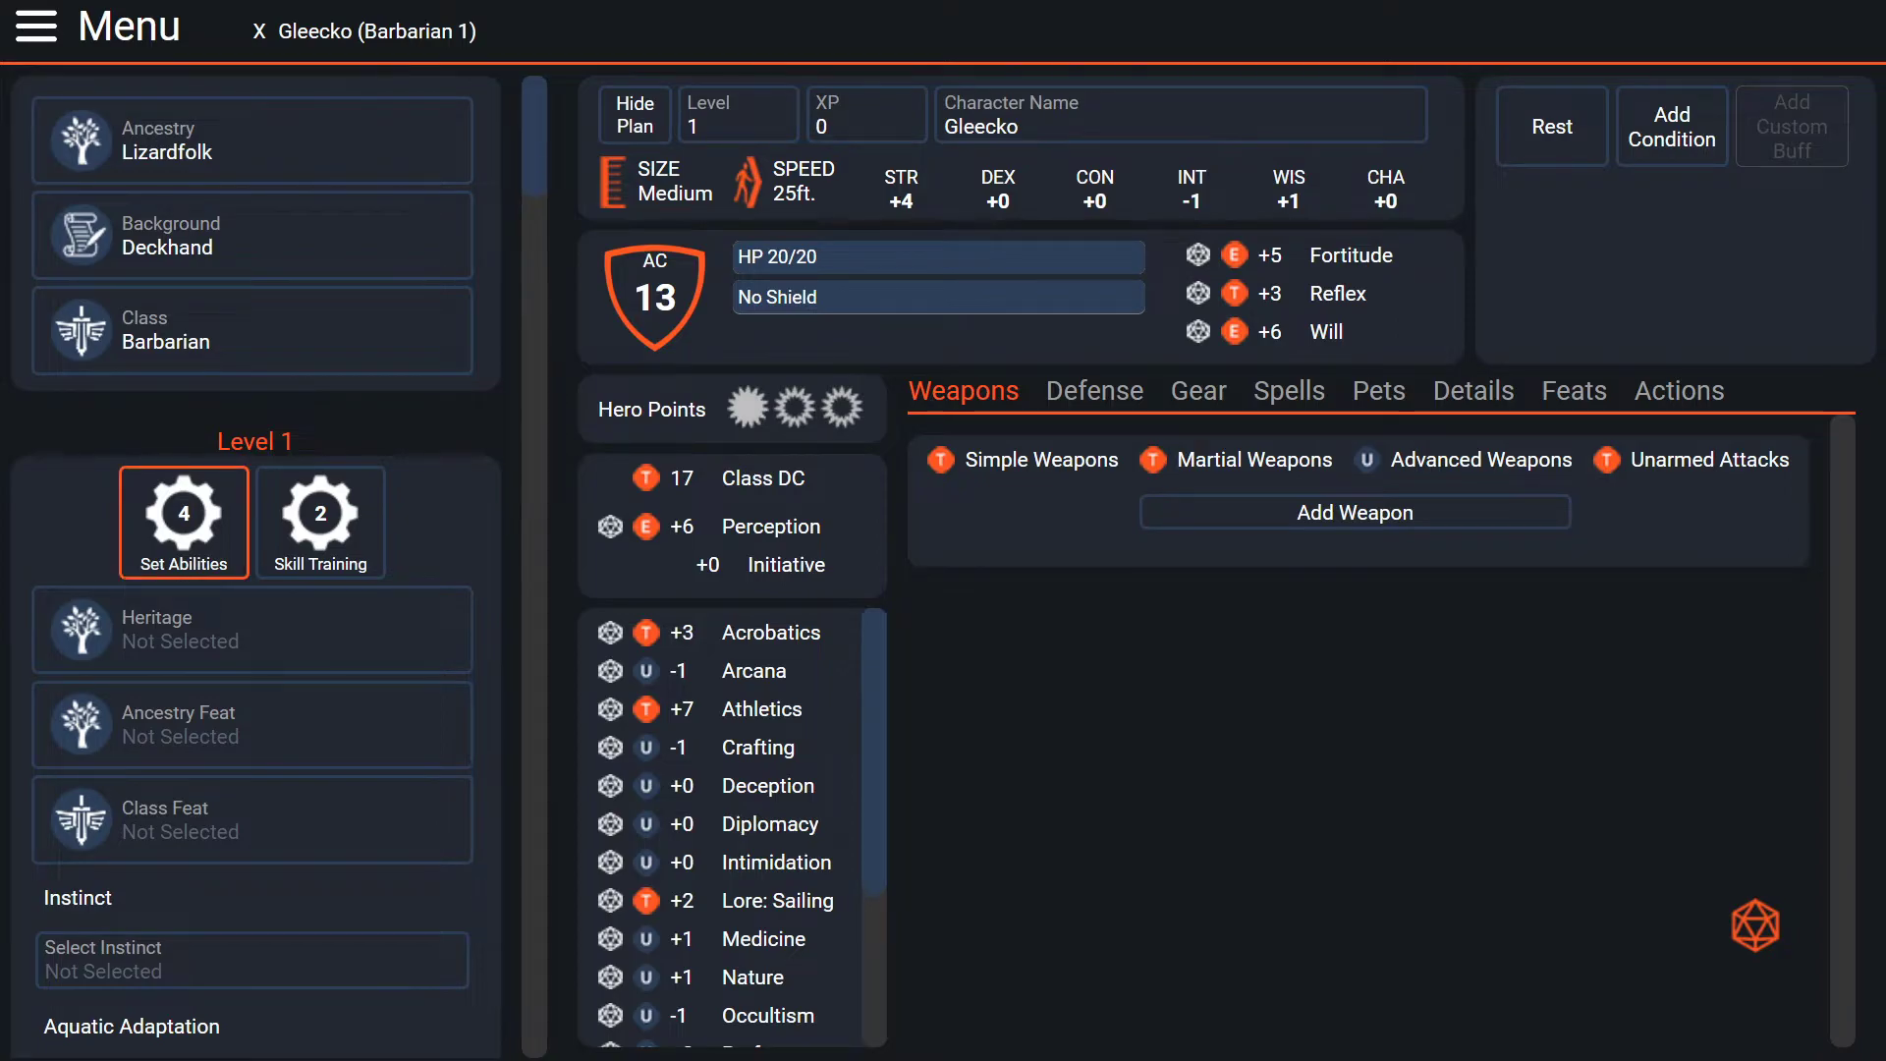
# - Set the free ancestry boost to Constitution in the starting ability boosts, and recheck the boost settings
pyautogui.click(184, 521)
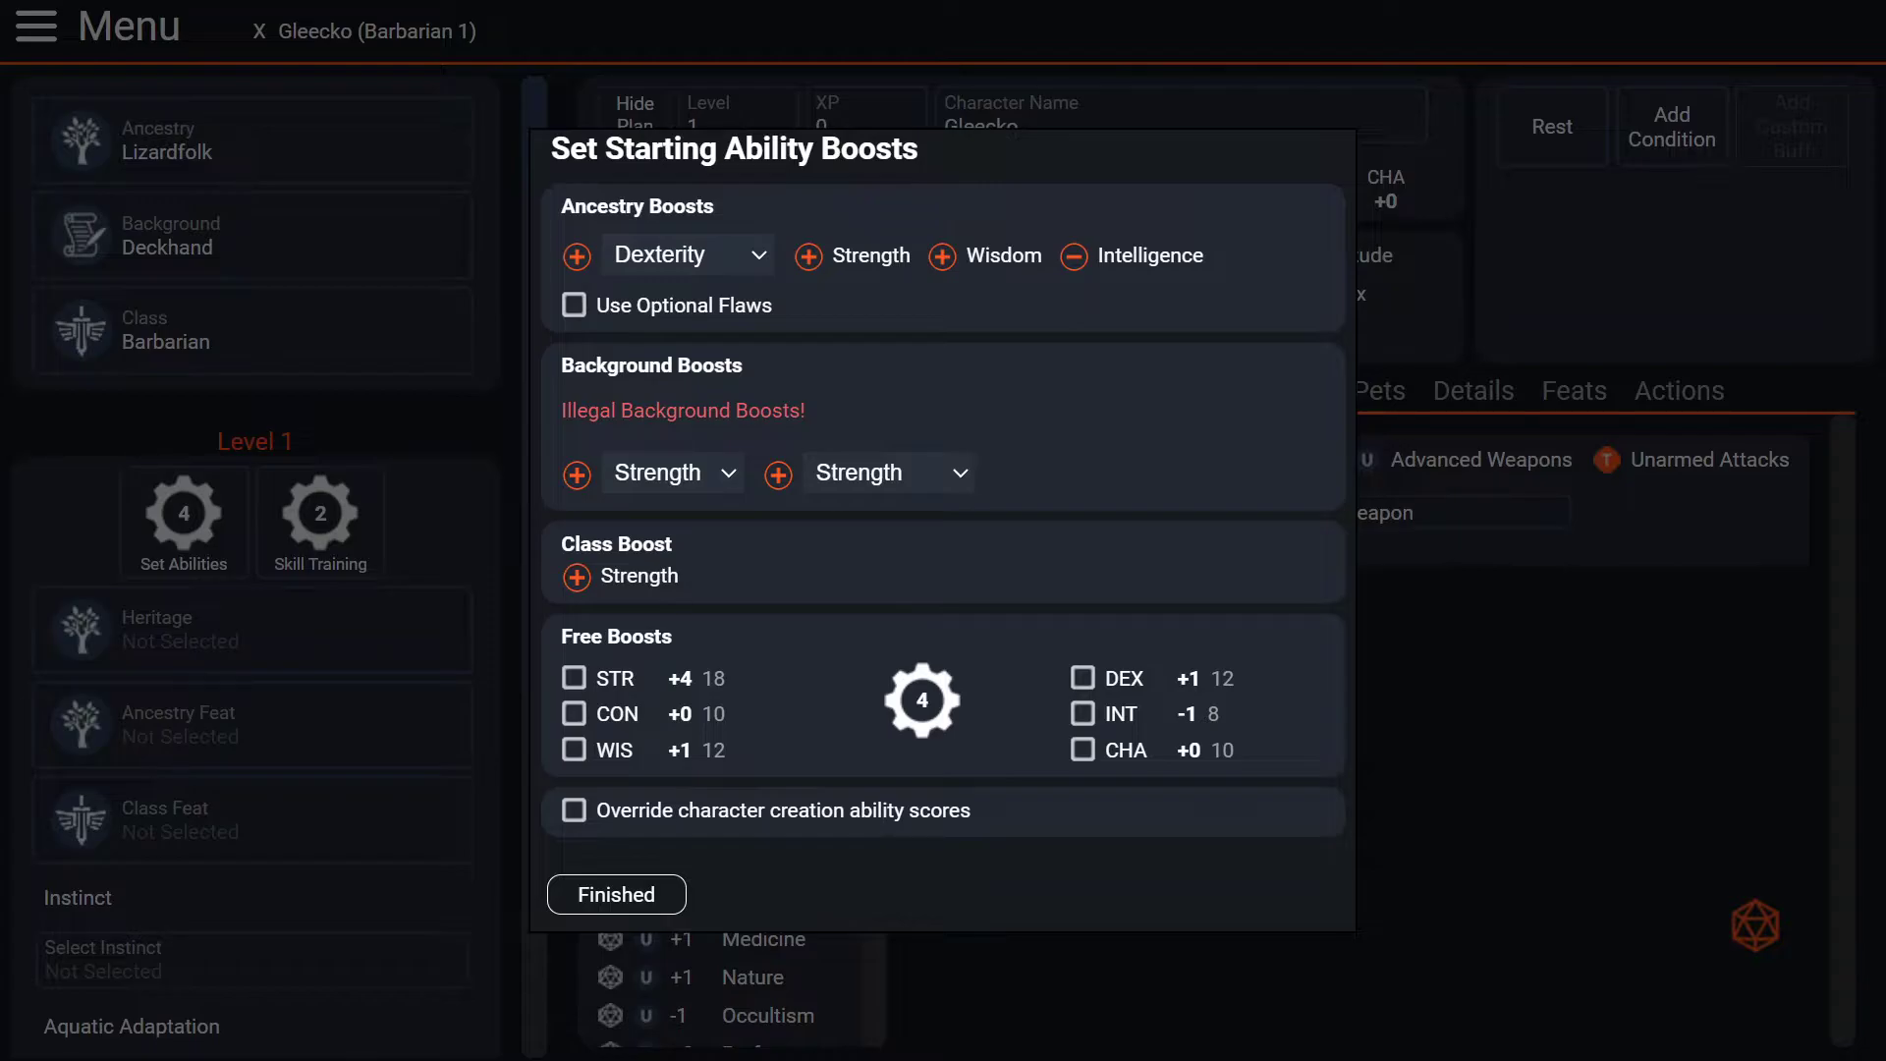
pyautogui.click(687, 256)
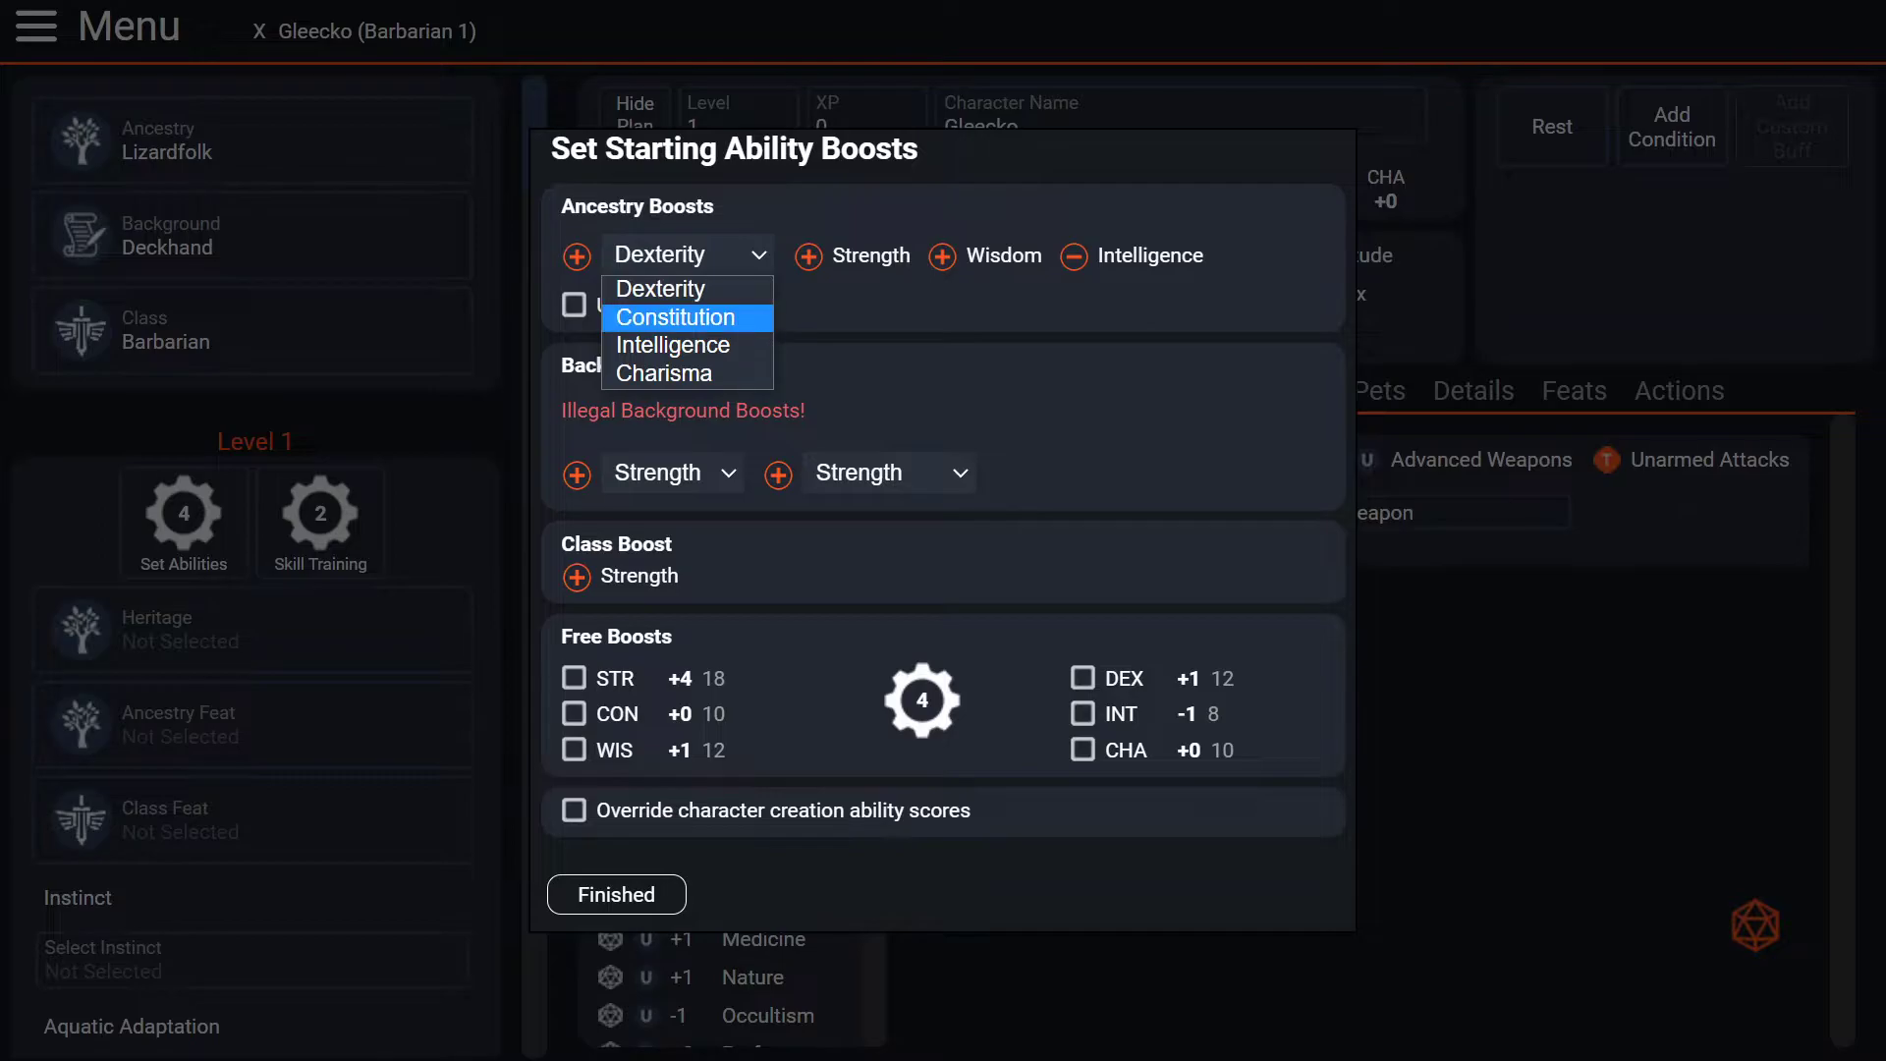
pyautogui.press('Return')
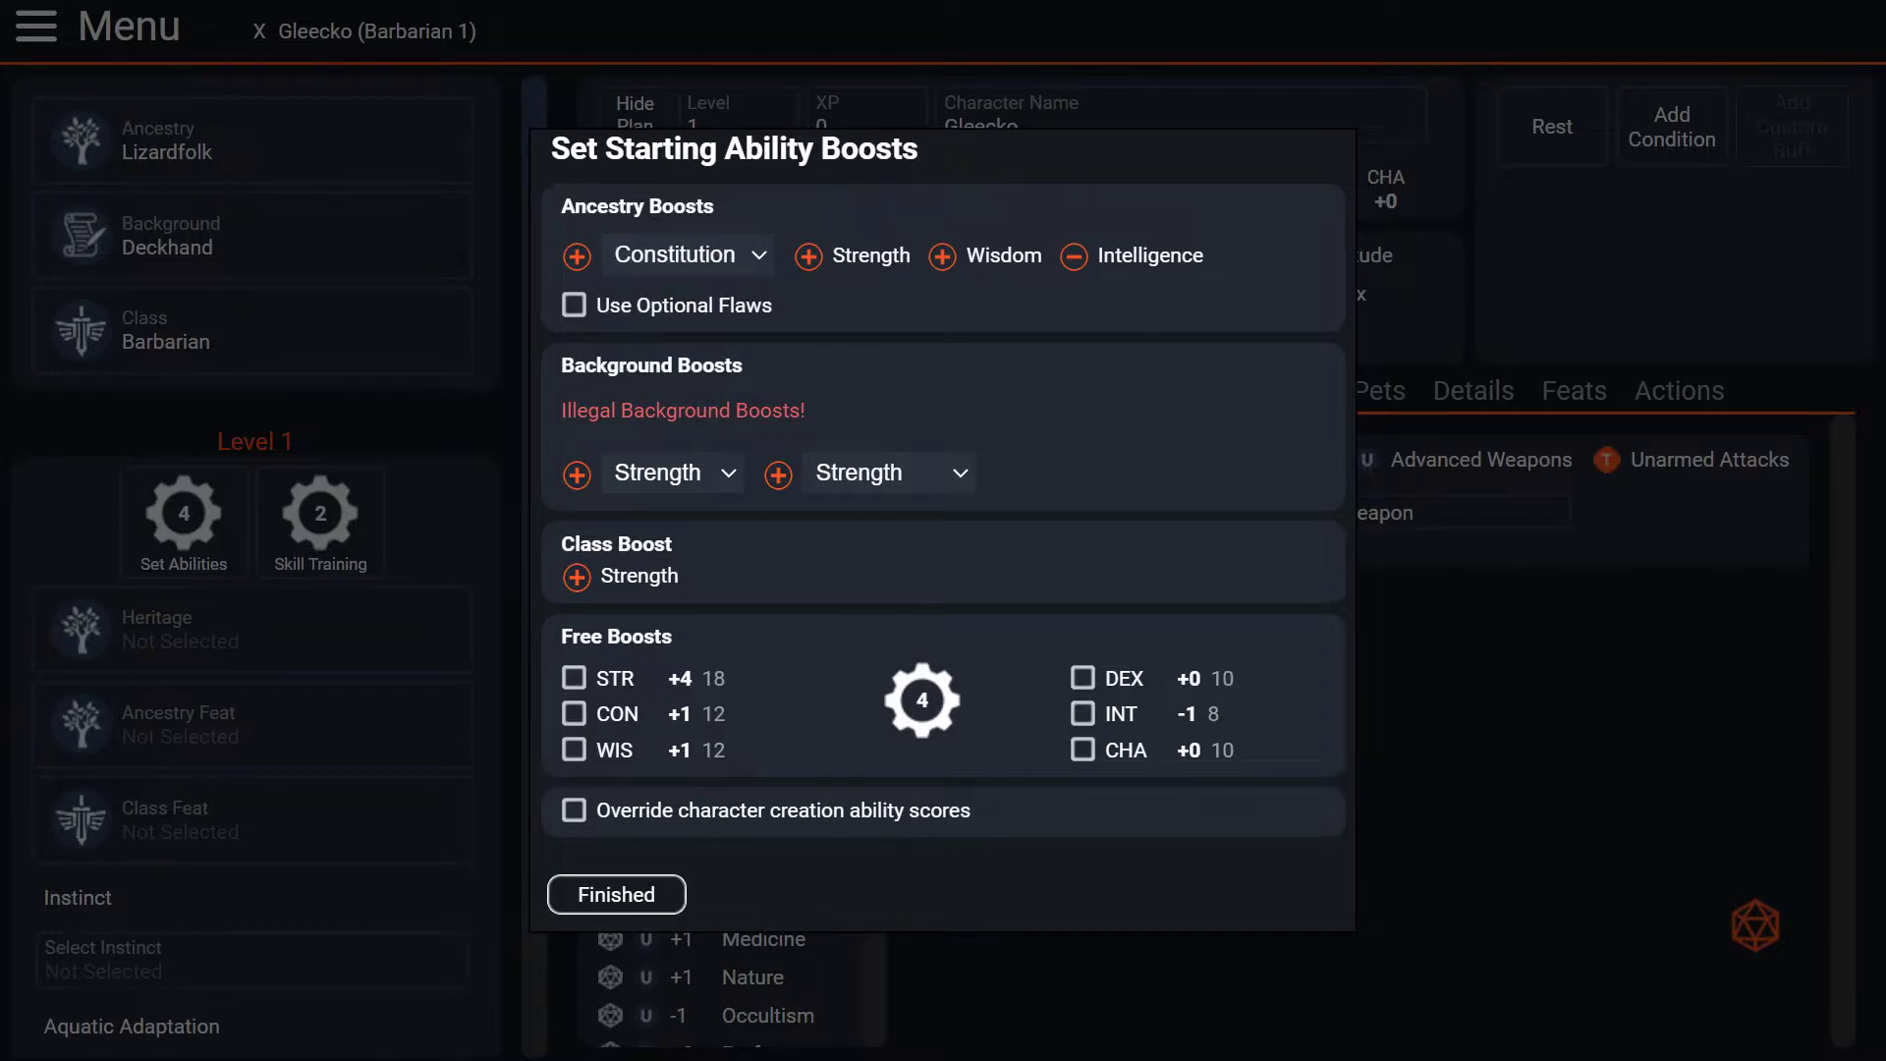
pyautogui.click(616, 894)
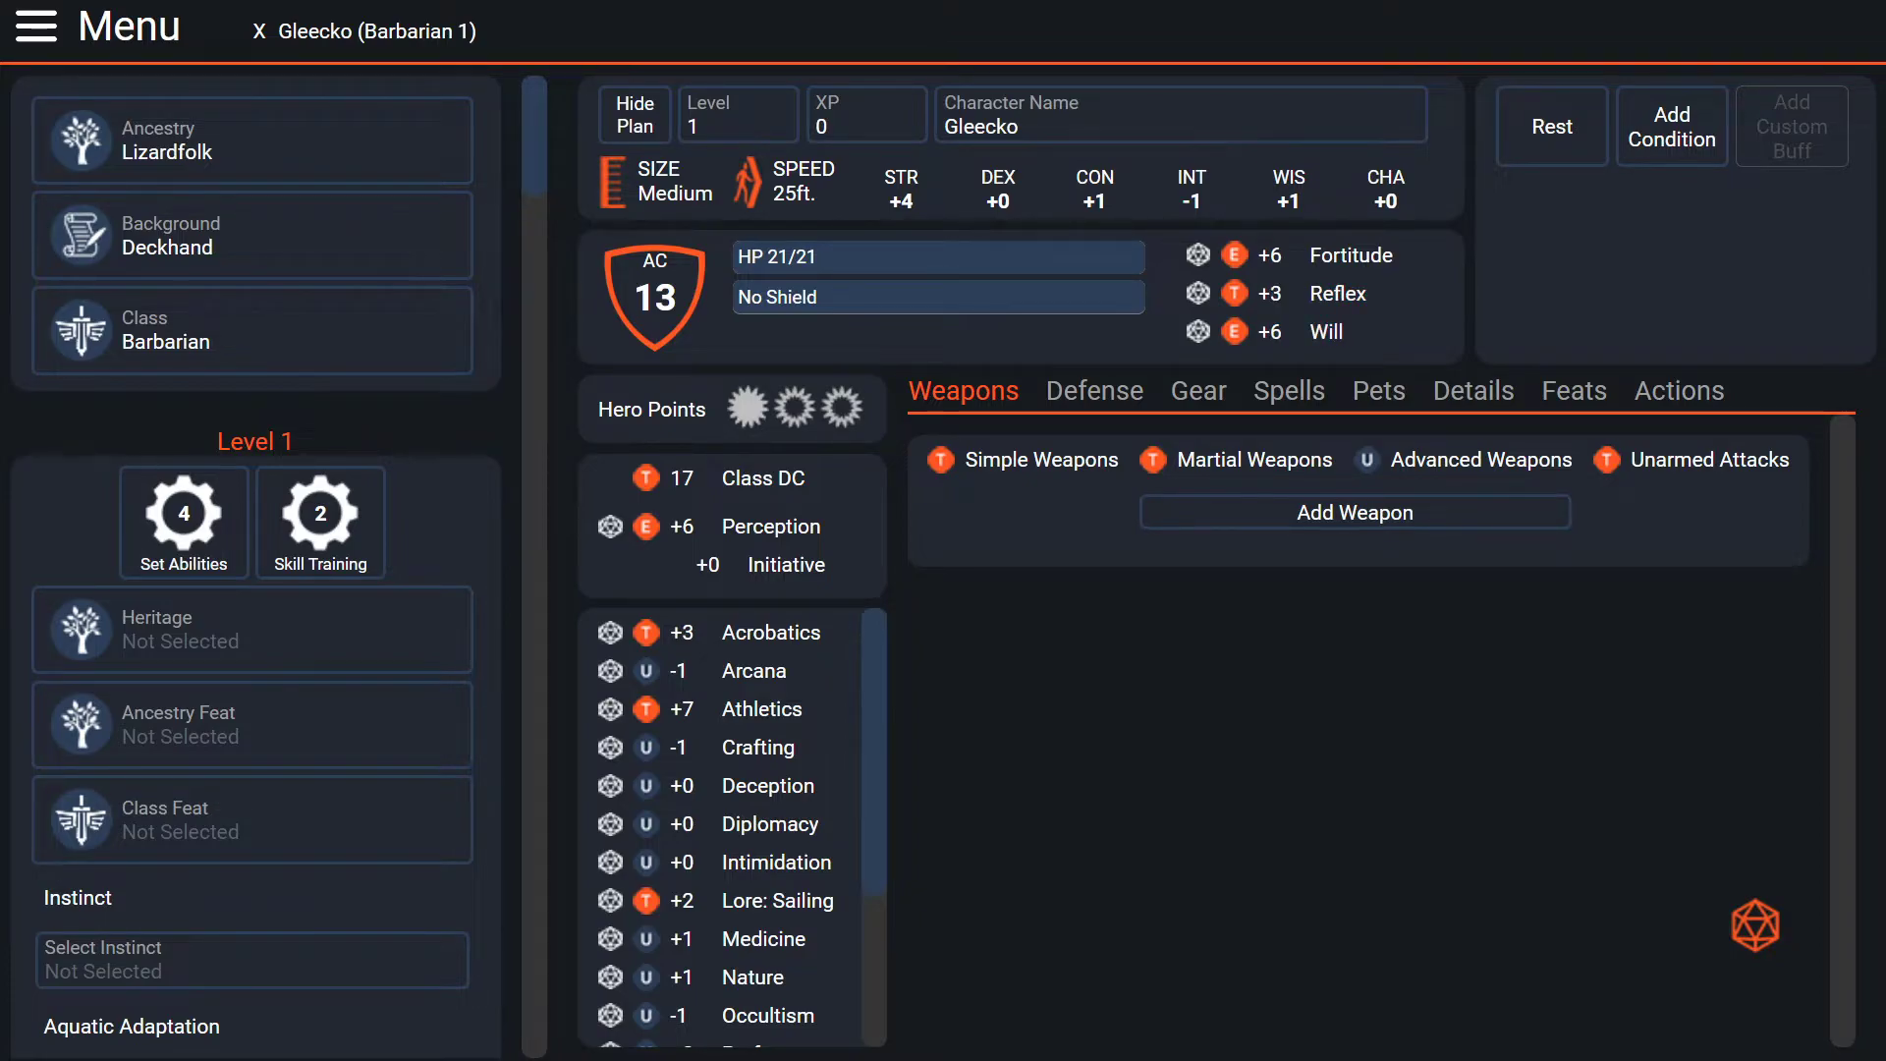
pyautogui.click(183, 515)
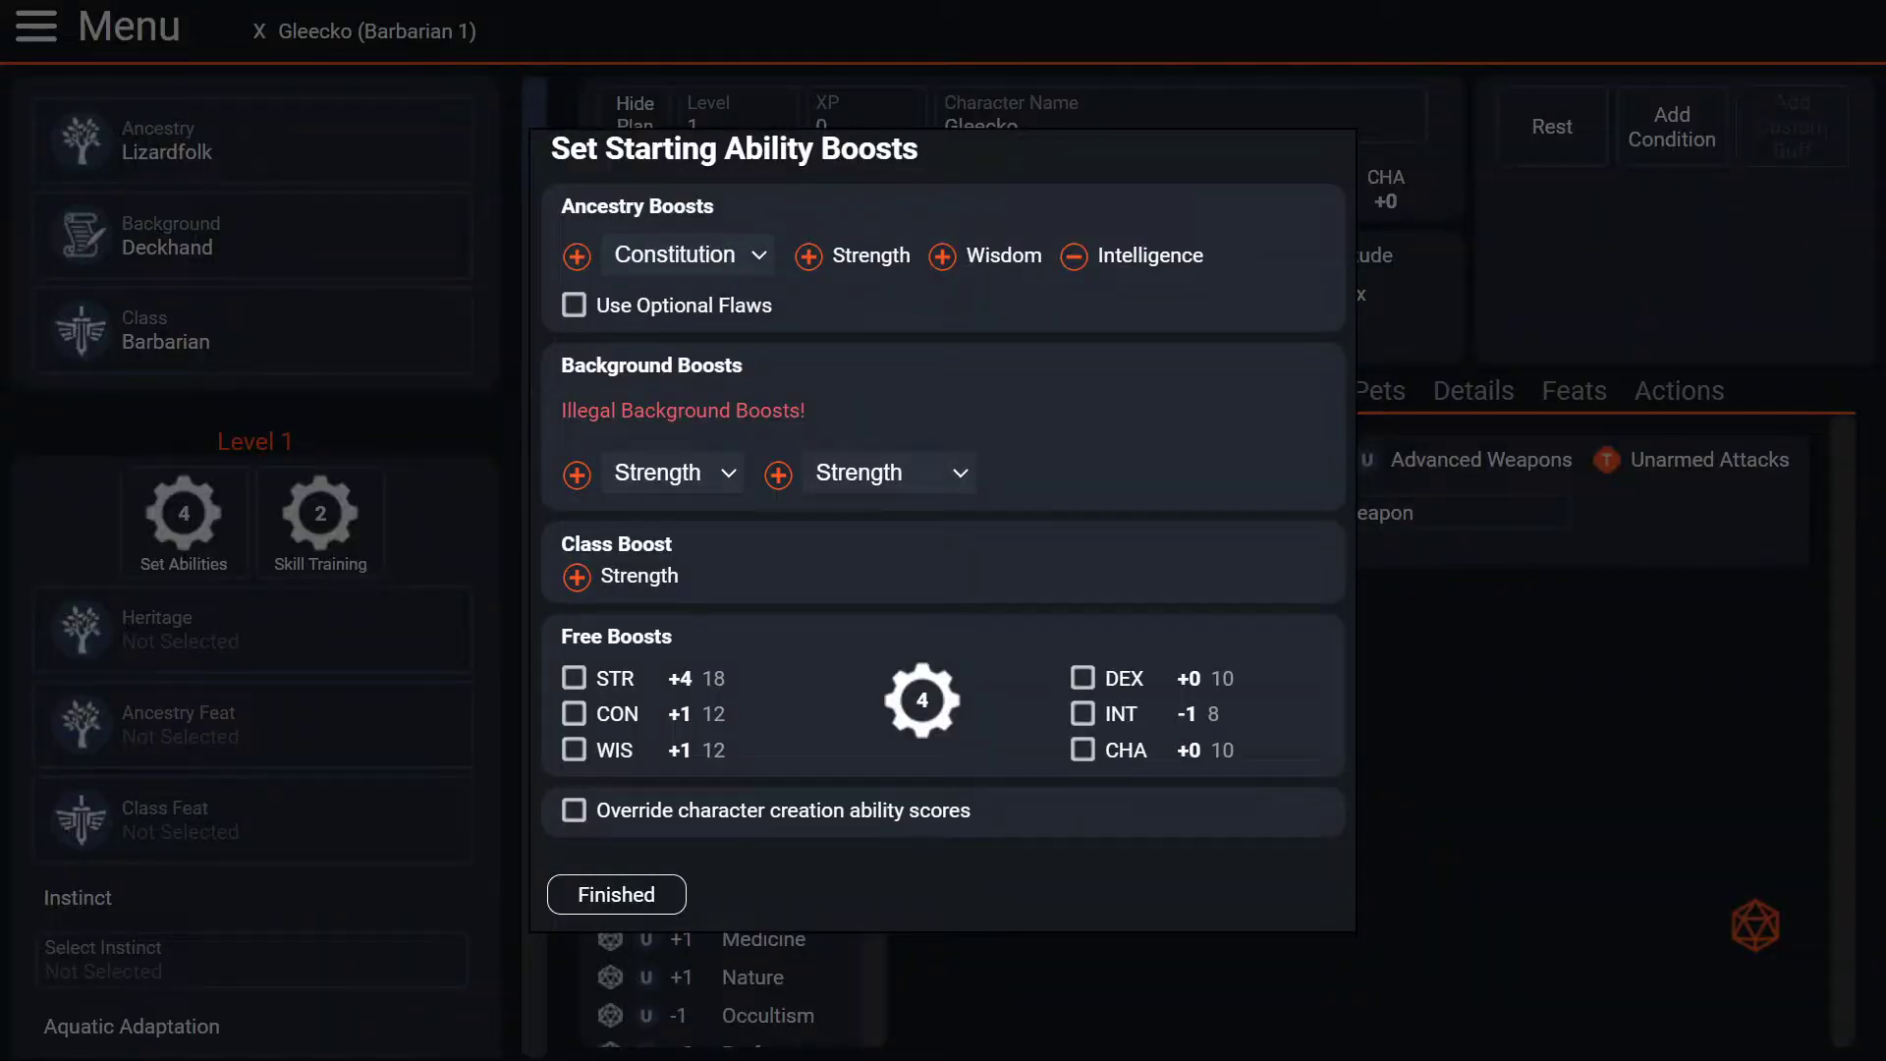
pyautogui.click(615, 895)
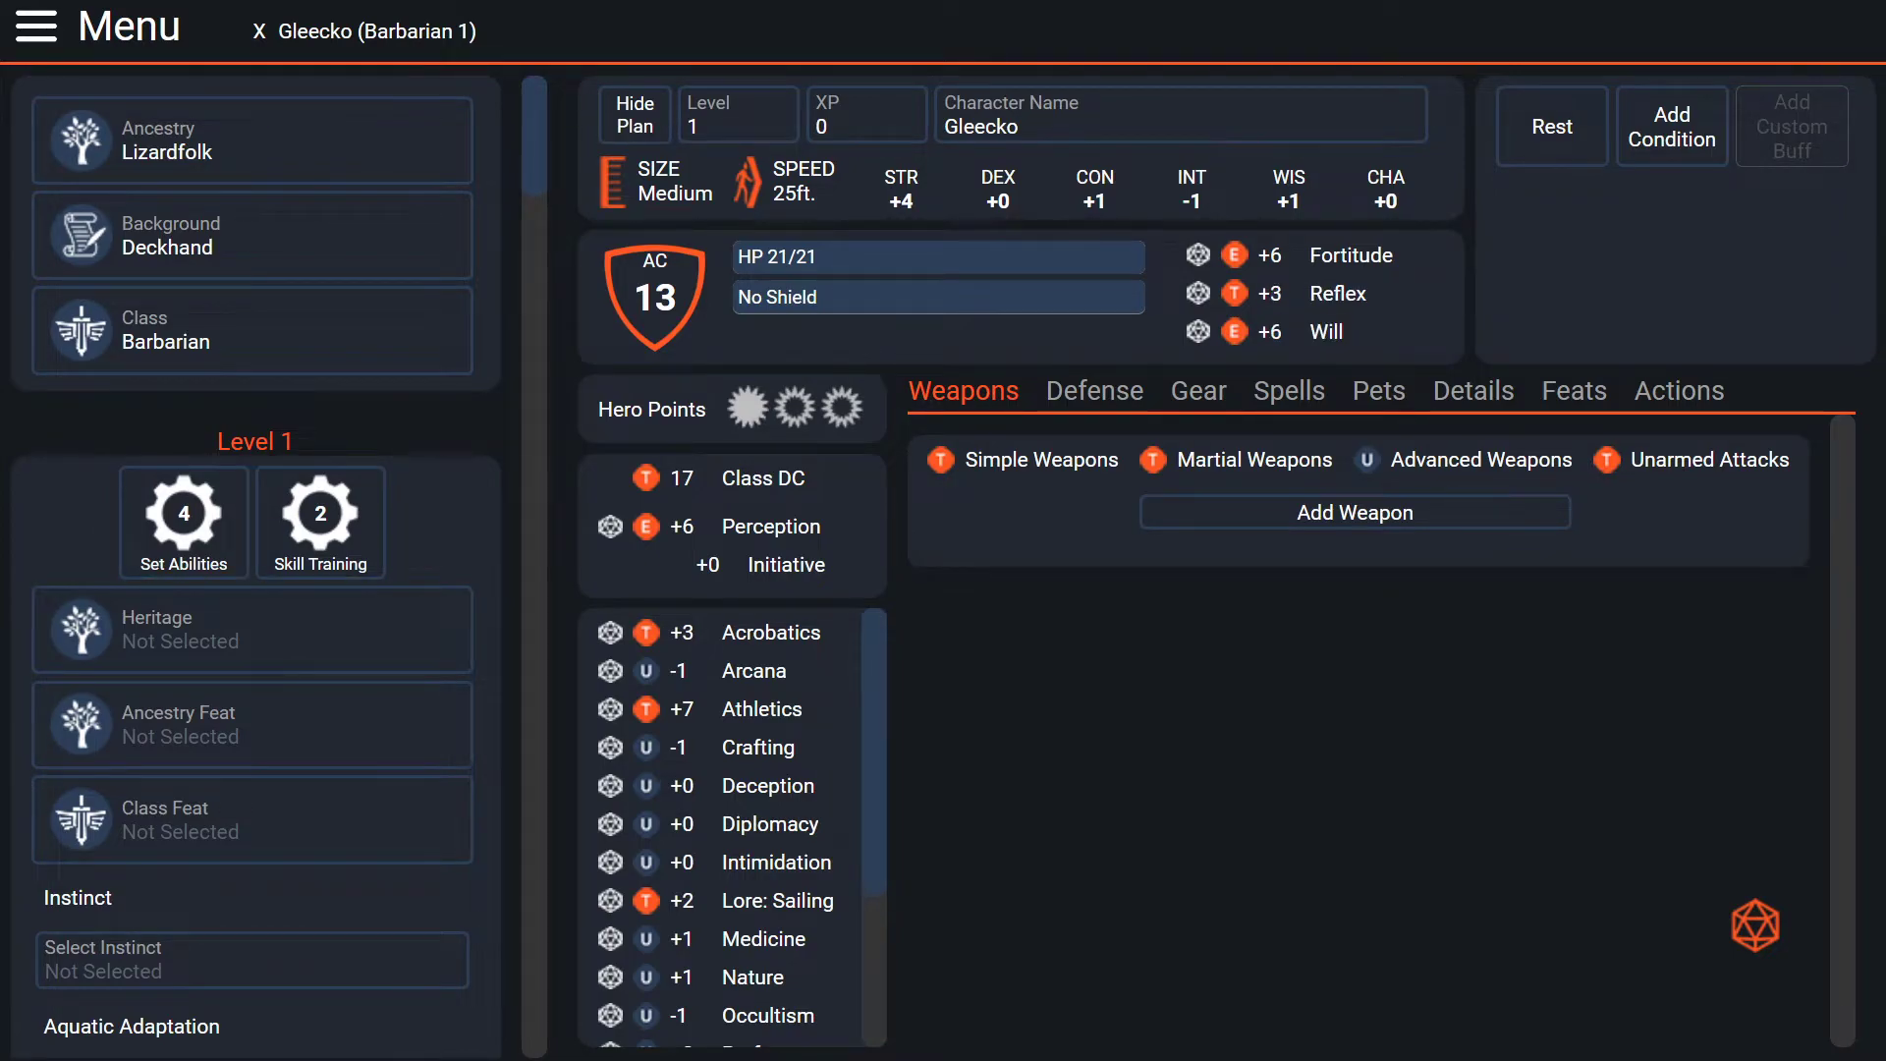
# - Set the two background boosts to Strength and Dexterity in the starting ability boosts
pyautogui.click(183, 520)
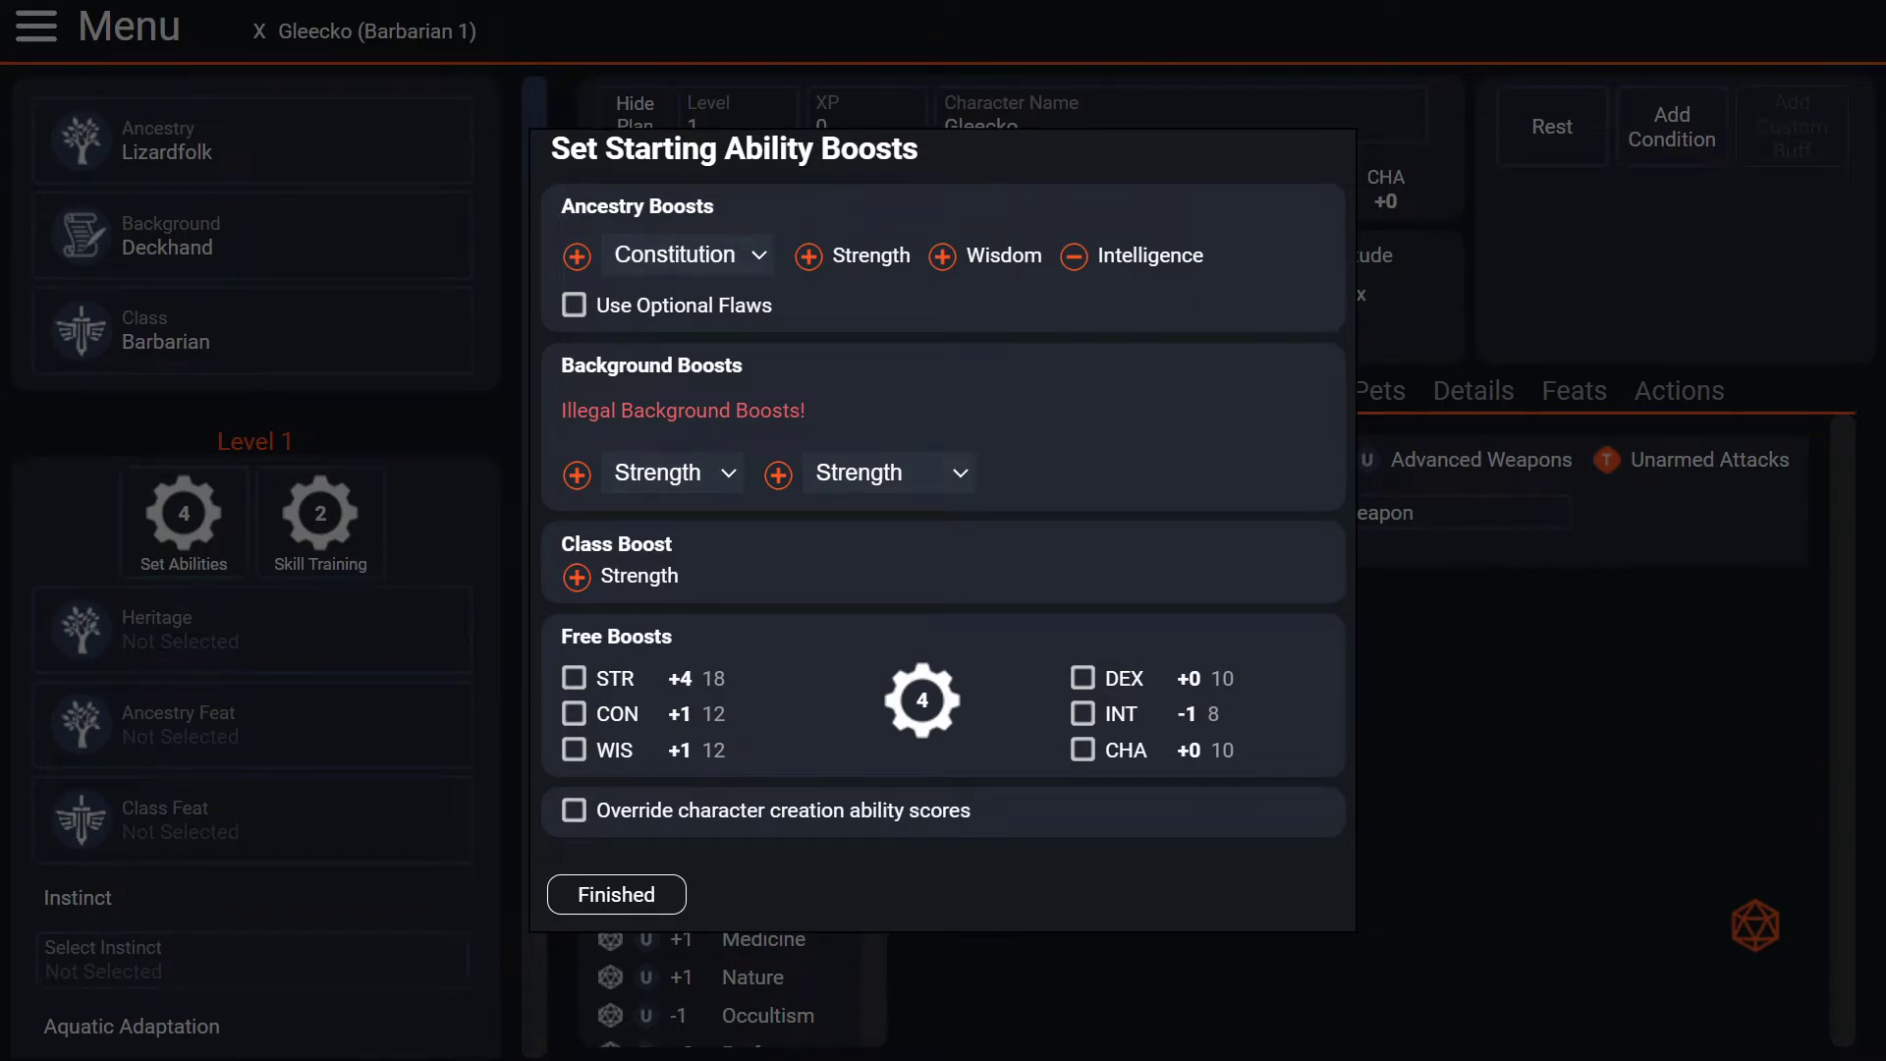
pyautogui.moveTo(808, 412); pyautogui.dragTo(560, 412)
pyautogui.click(562, 414)
pyautogui.click(672, 474)
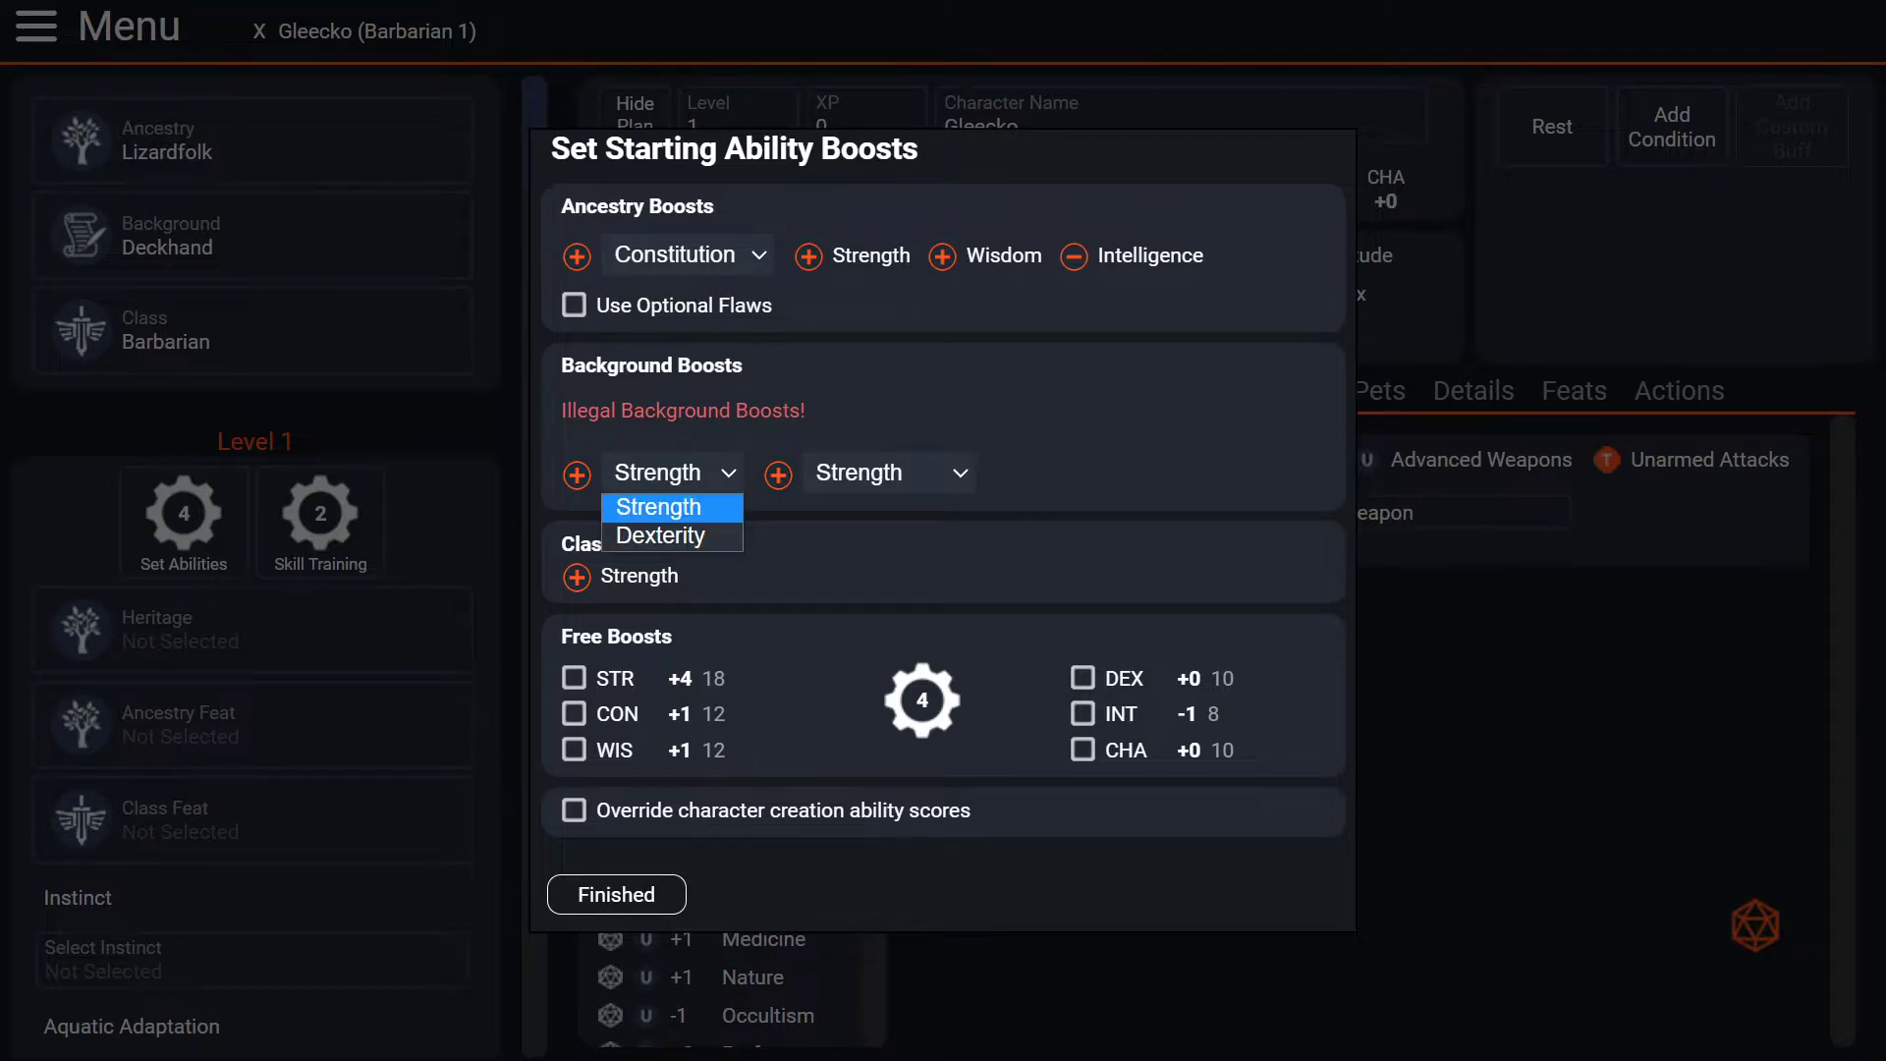
pyautogui.click(672, 507)
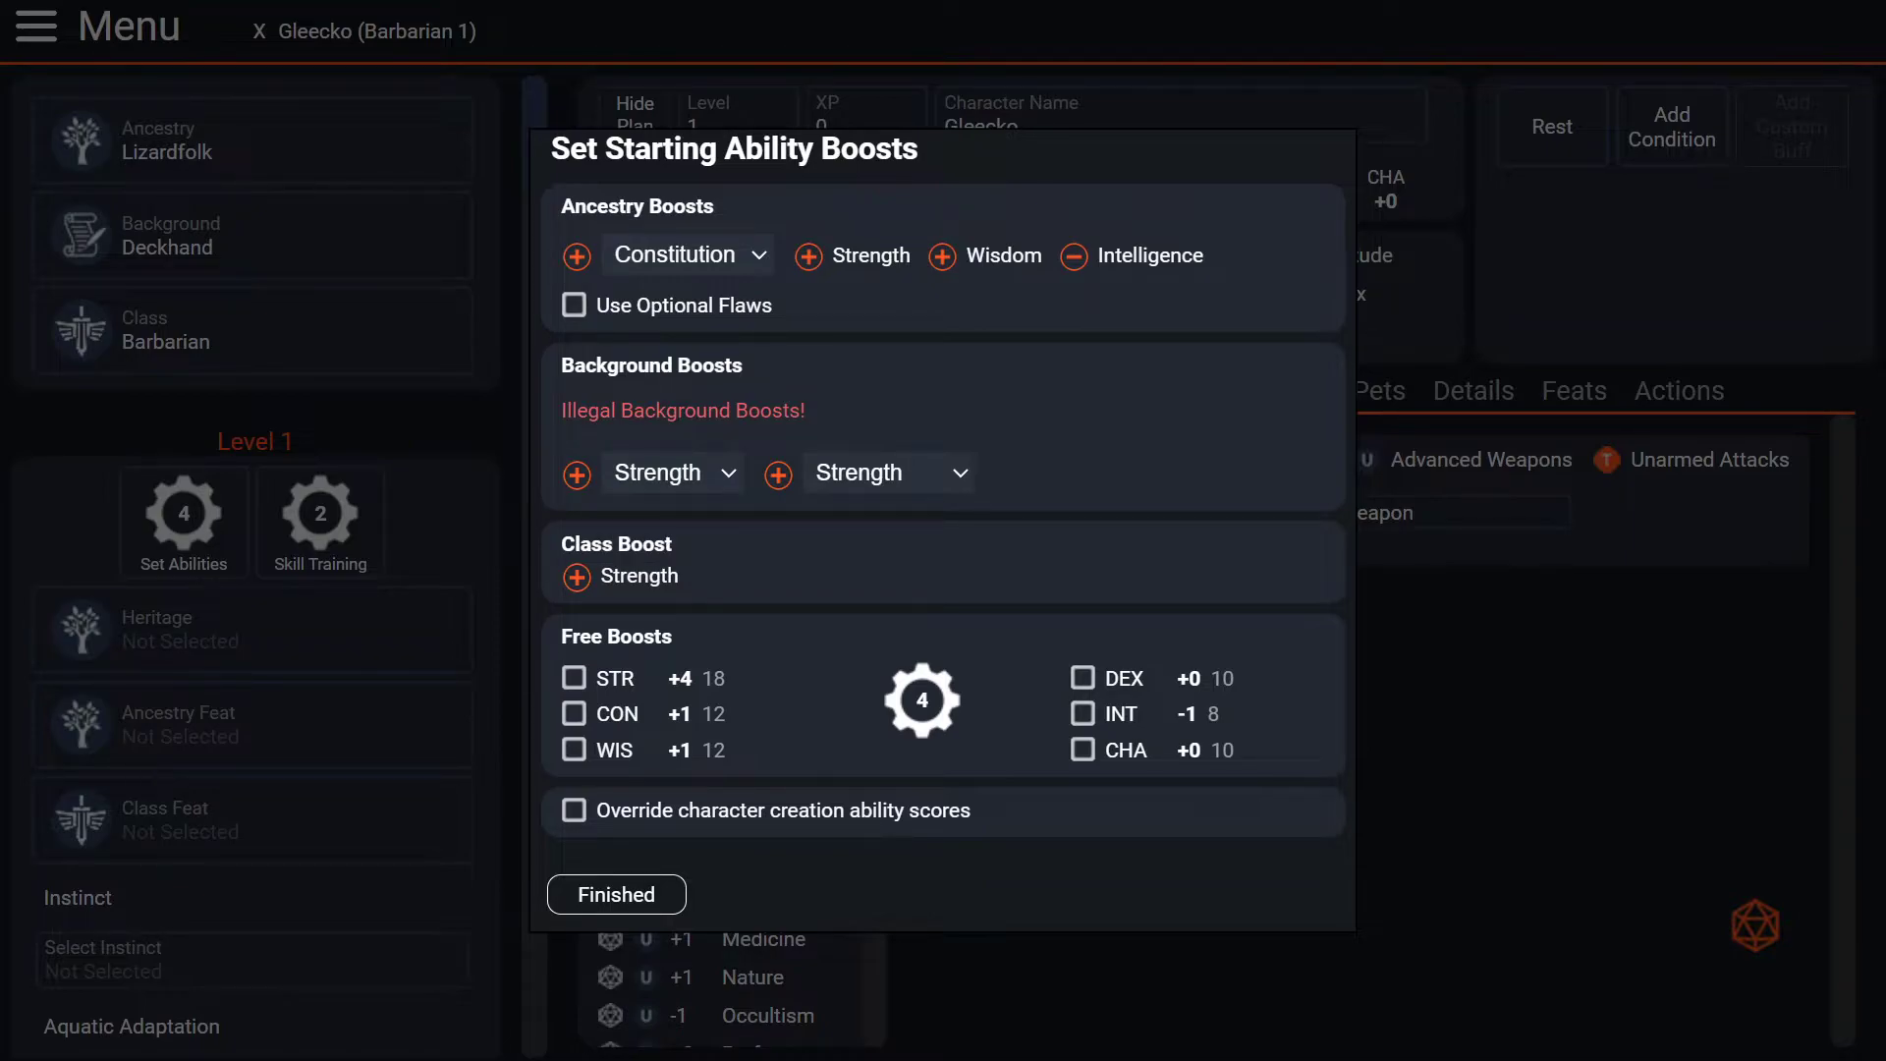
pyautogui.click(673, 474)
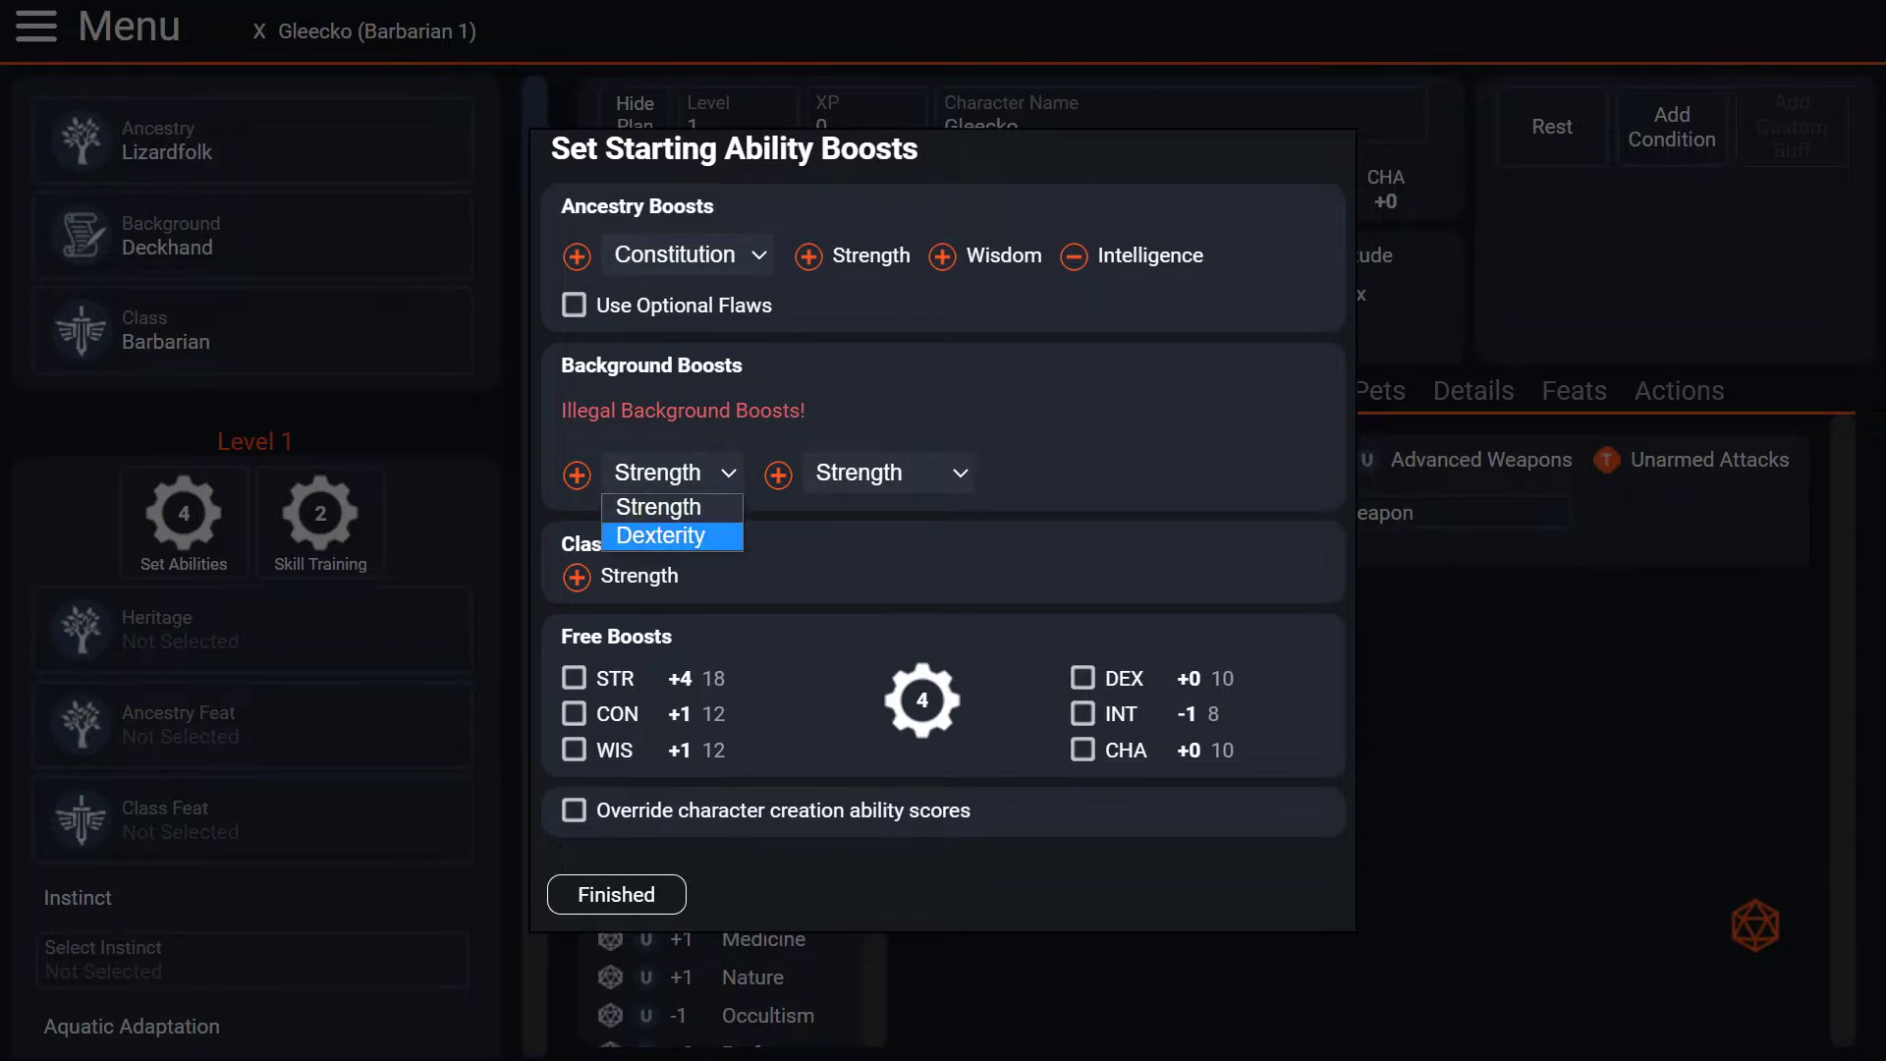
pyautogui.click(672, 508)
pyautogui.click(889, 474)
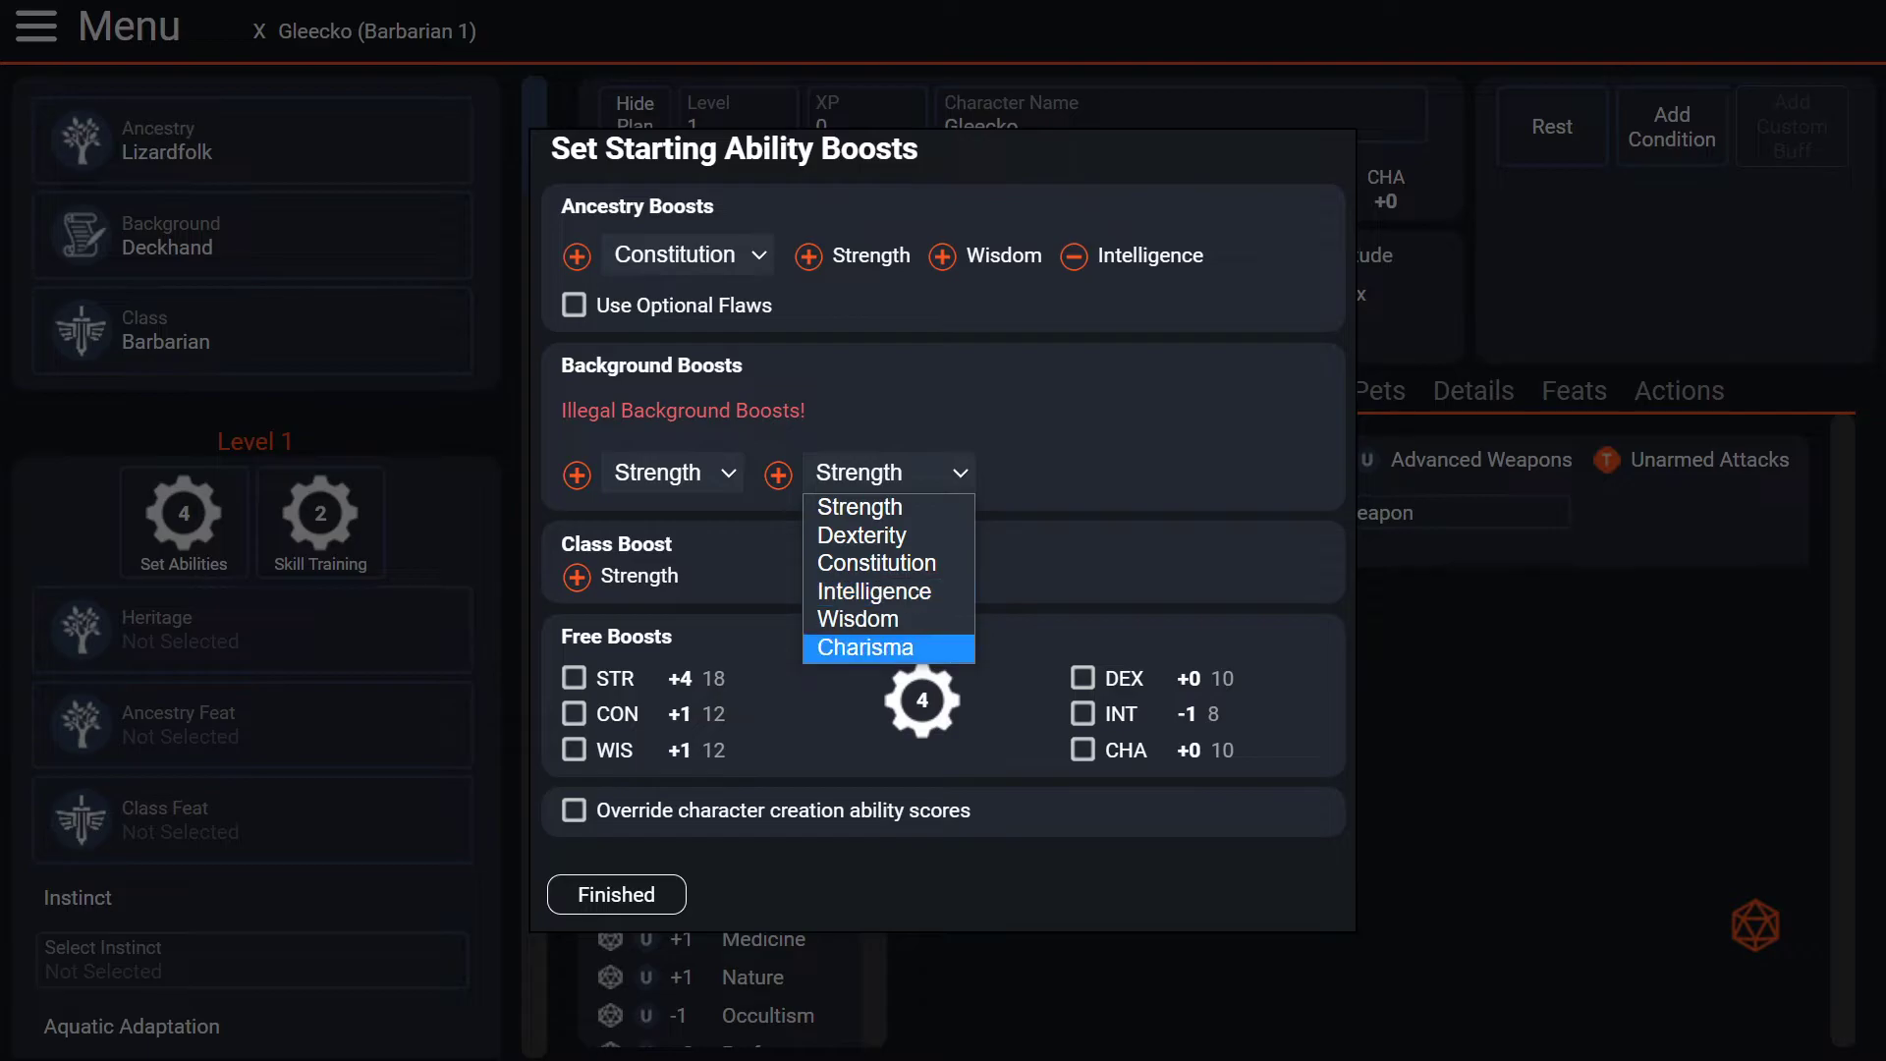
pyautogui.click(861, 535)
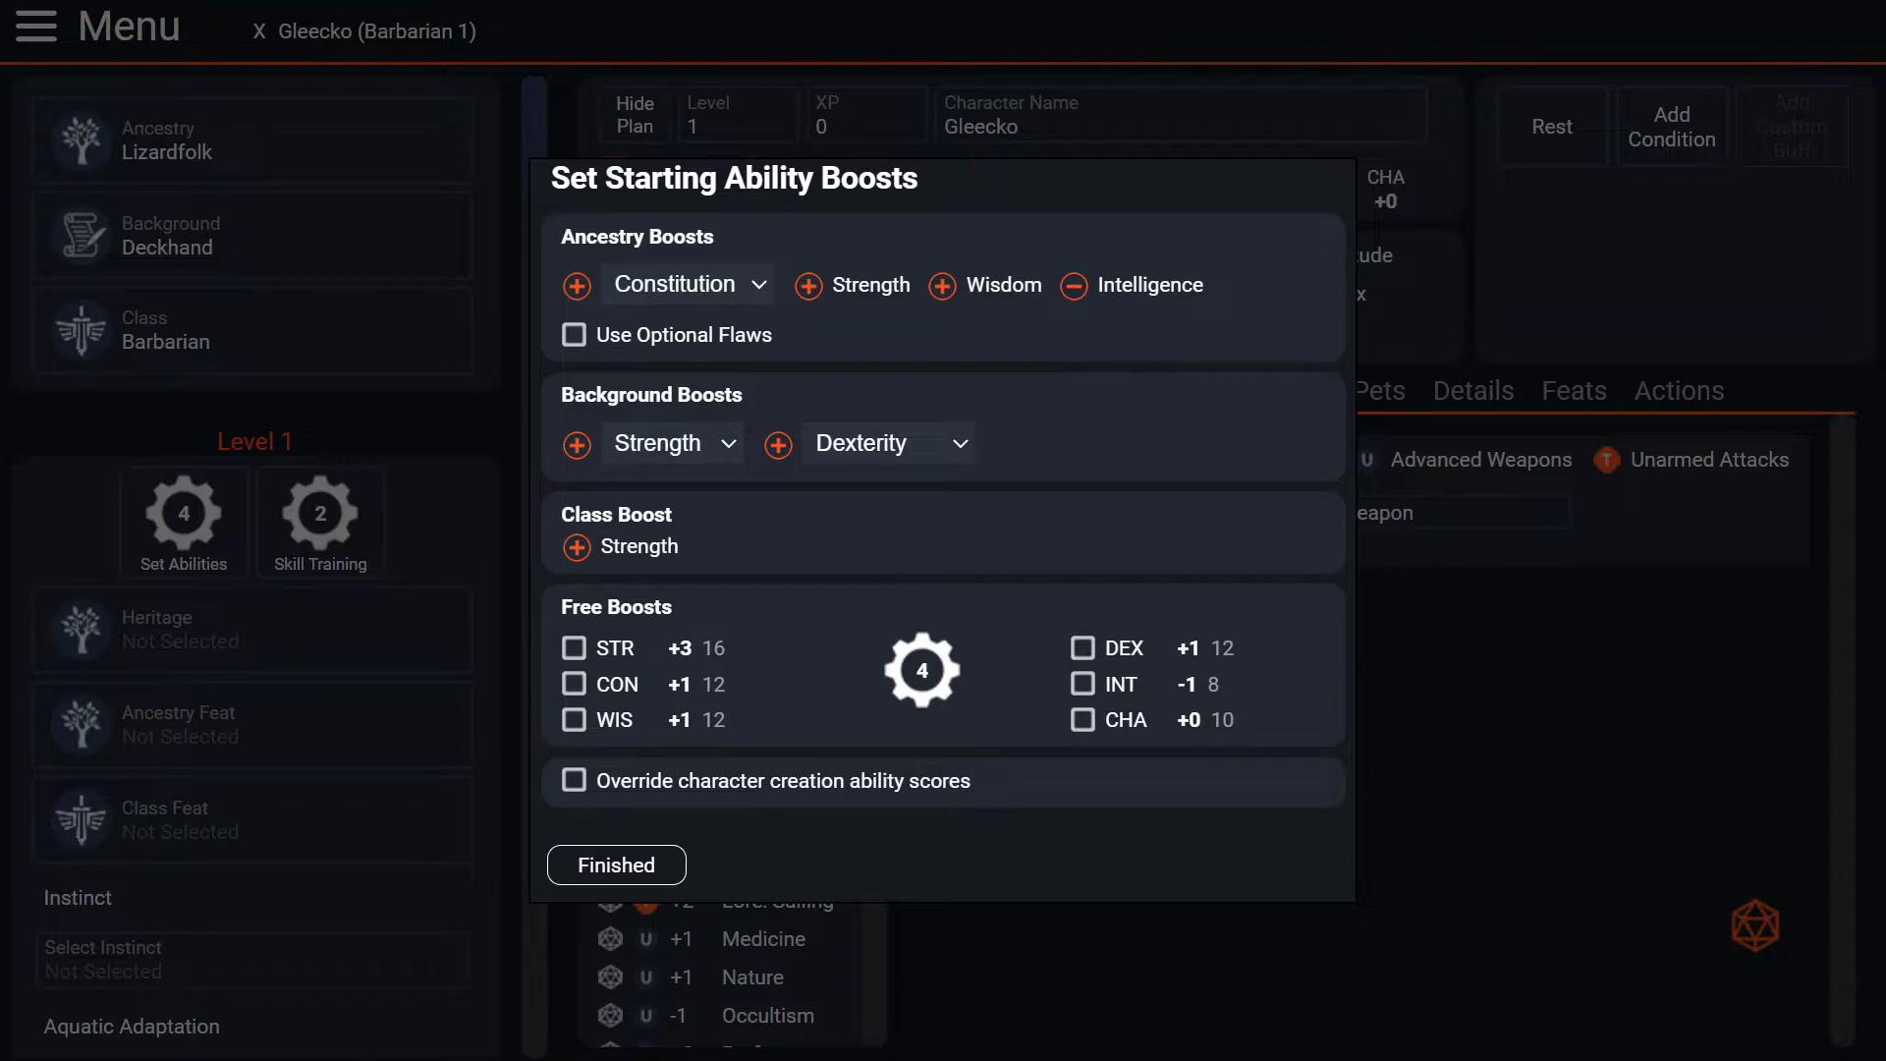
# - Assign the four free ability boosts to Strength, Constitution, Wisdom and Dexterity
pyautogui.click(573, 648)
pyautogui.click(573, 684)
pyautogui.click(573, 720)
pyautogui.click(1083, 648)
# - Try the optional flaws setting for the ancestry boosts, and switch it off again
pyautogui.click(575, 335)
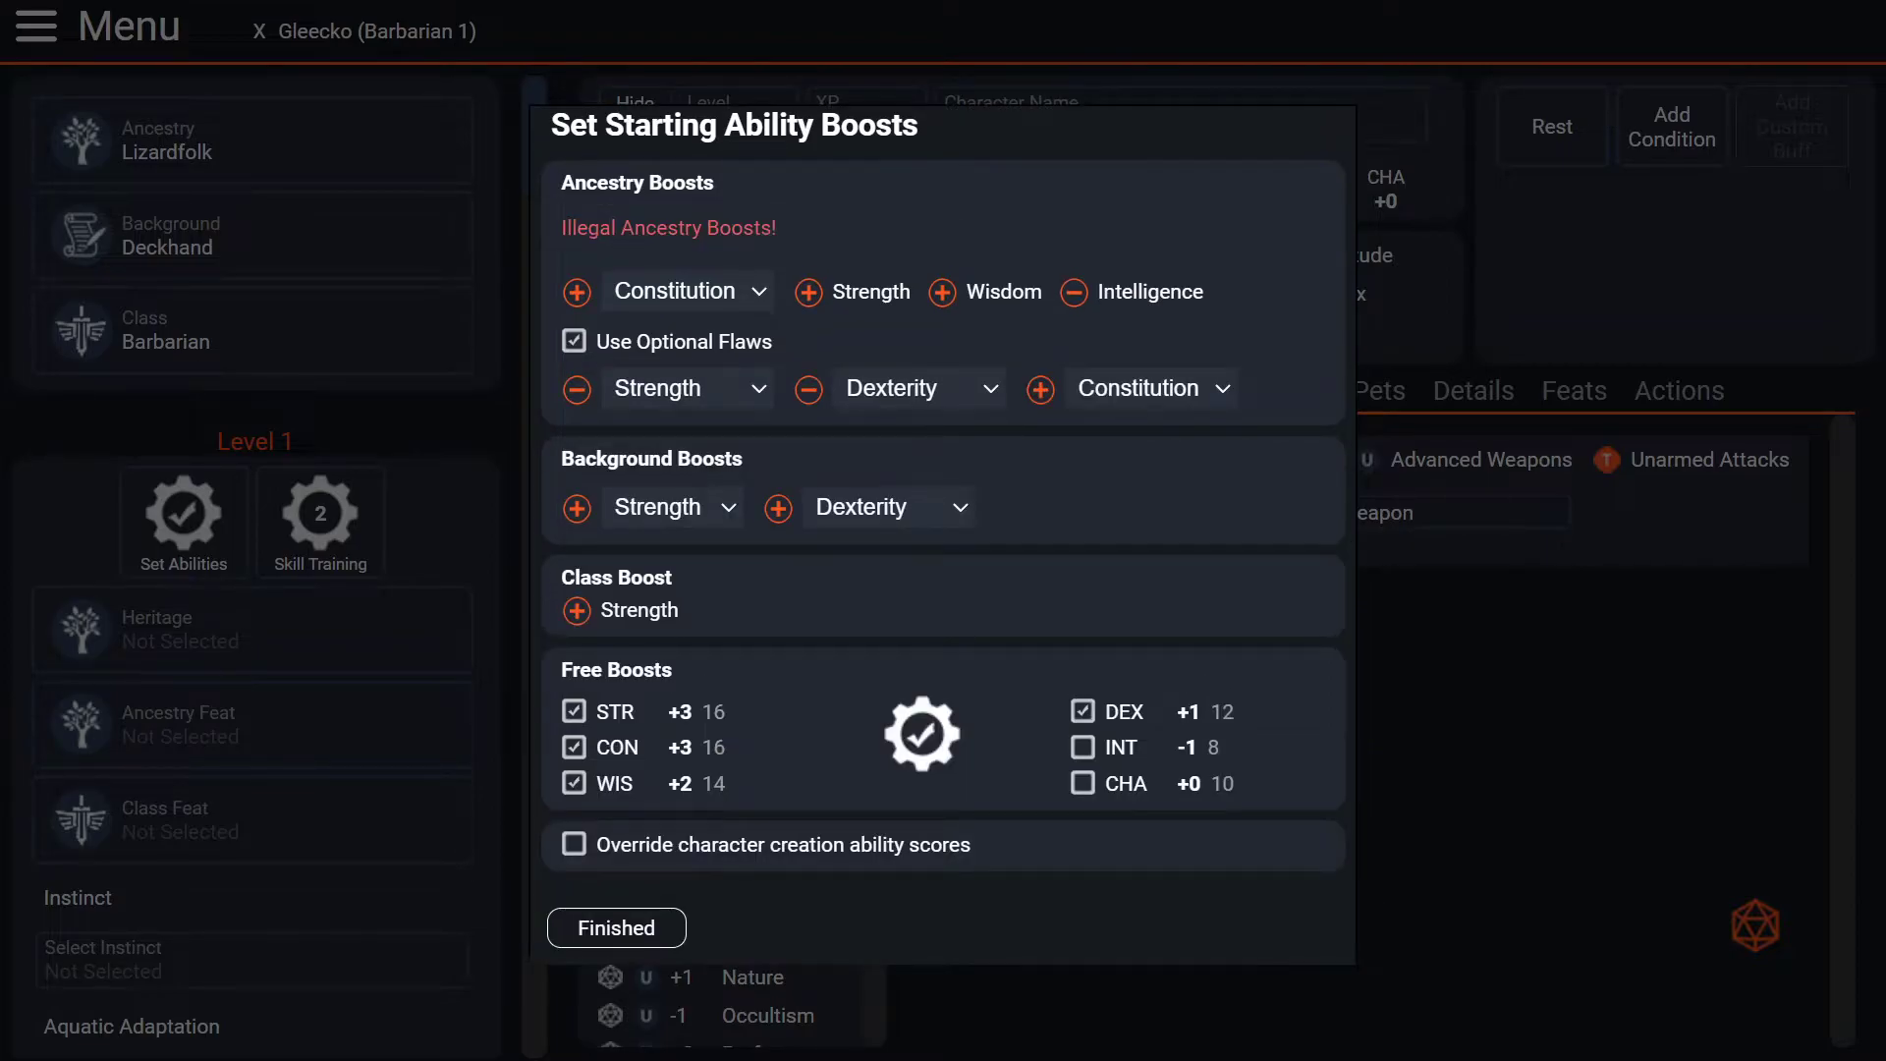
pyautogui.click(574, 340)
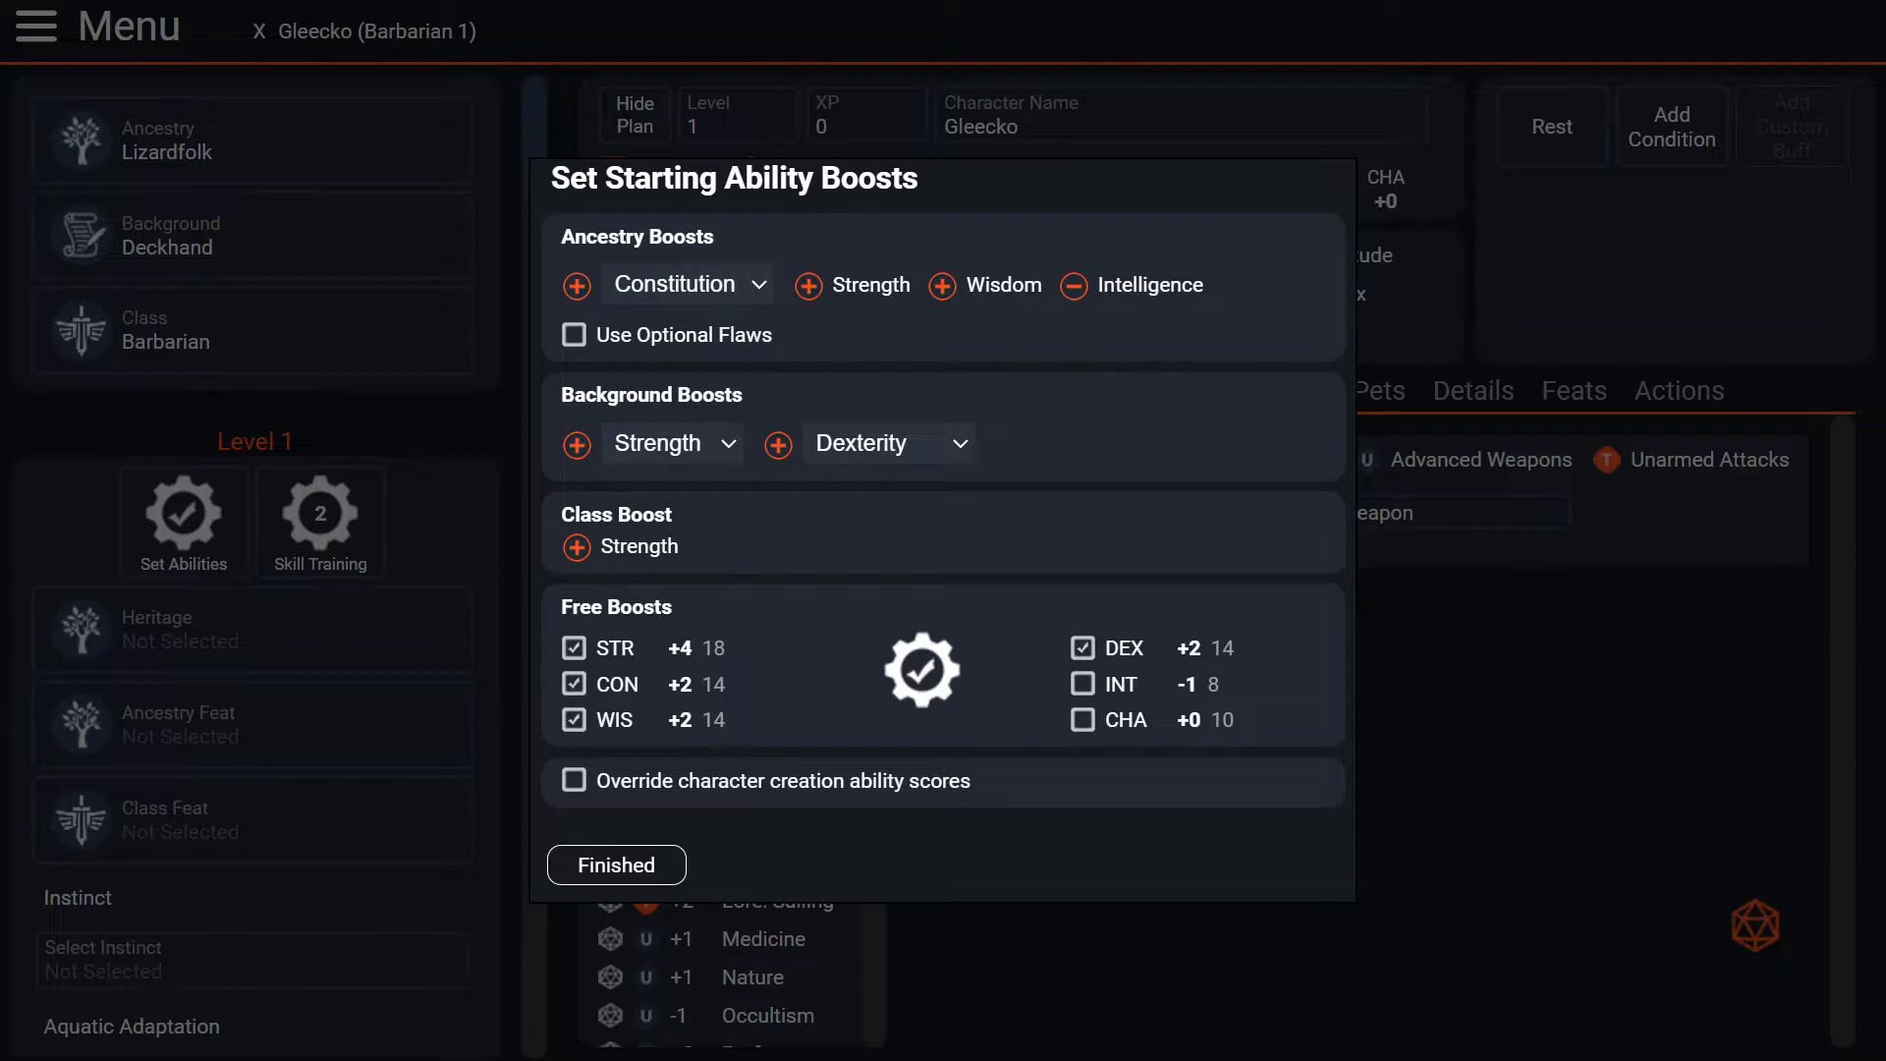
pyautogui.click(574, 335)
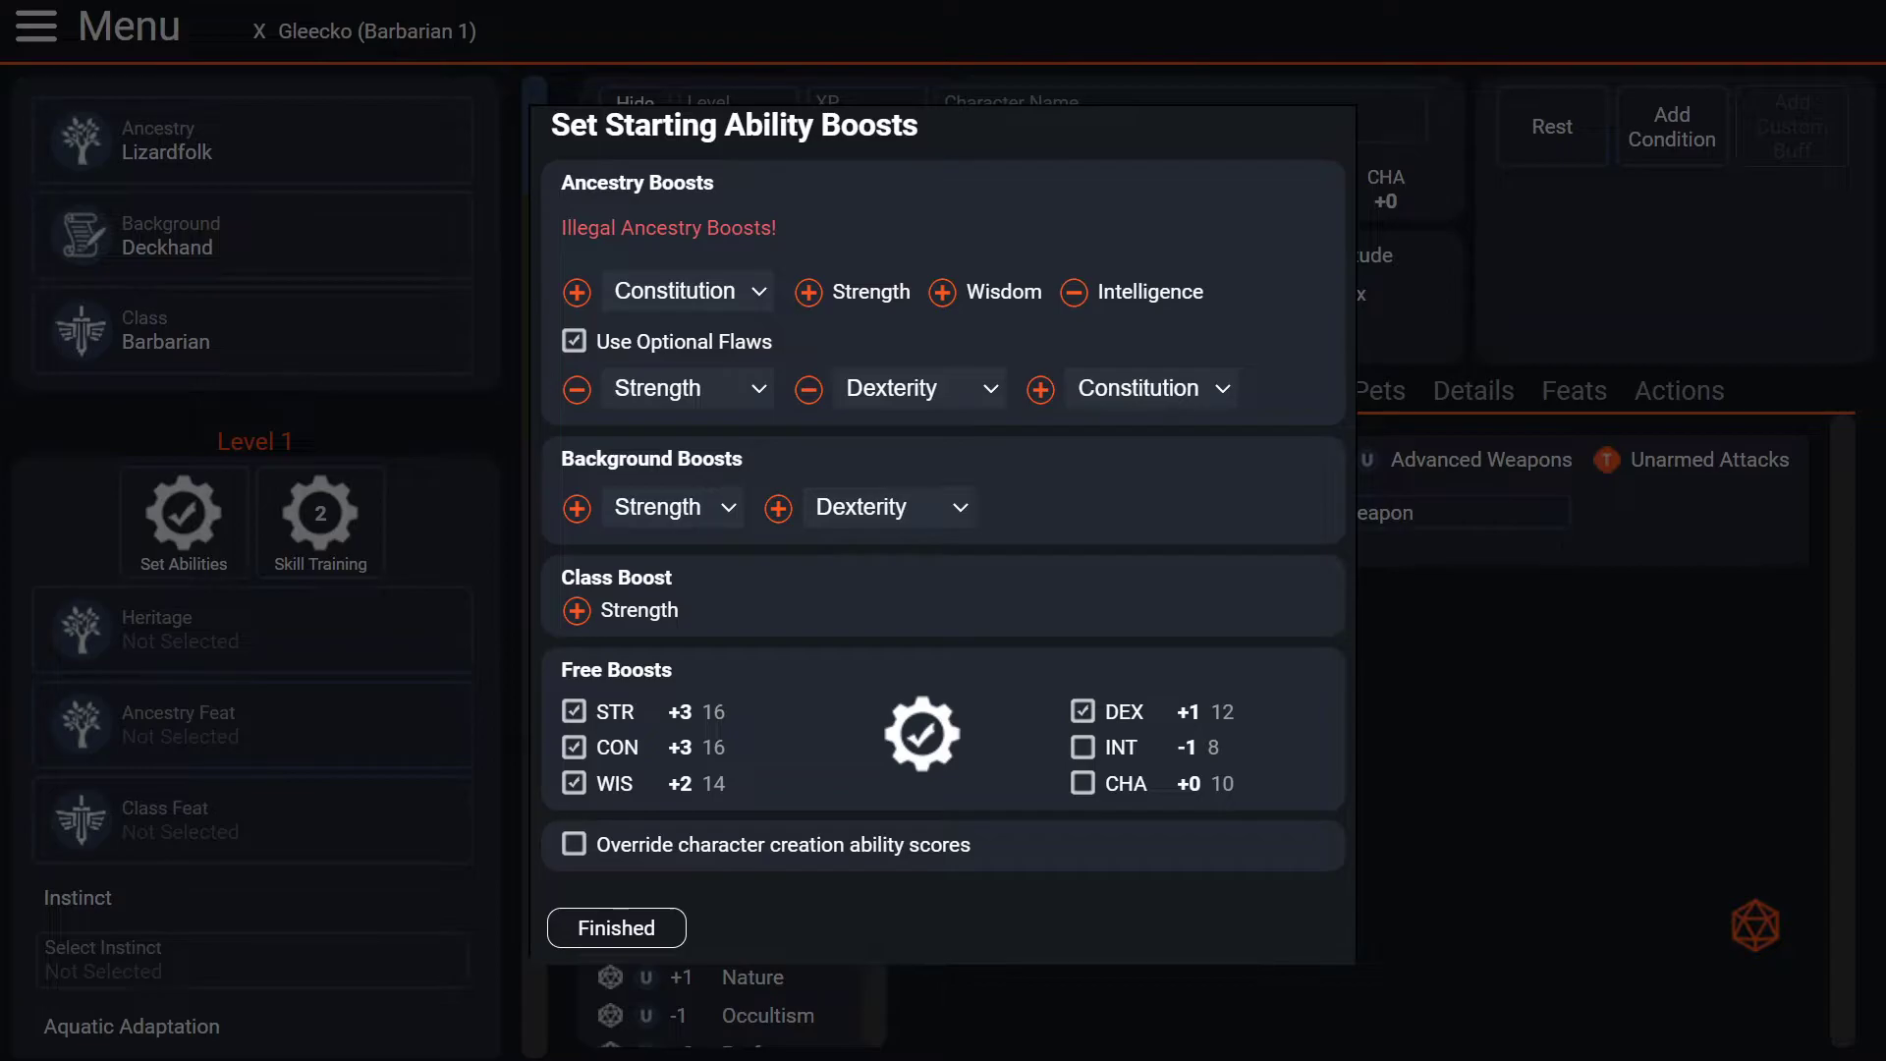
pyautogui.click(573, 340)
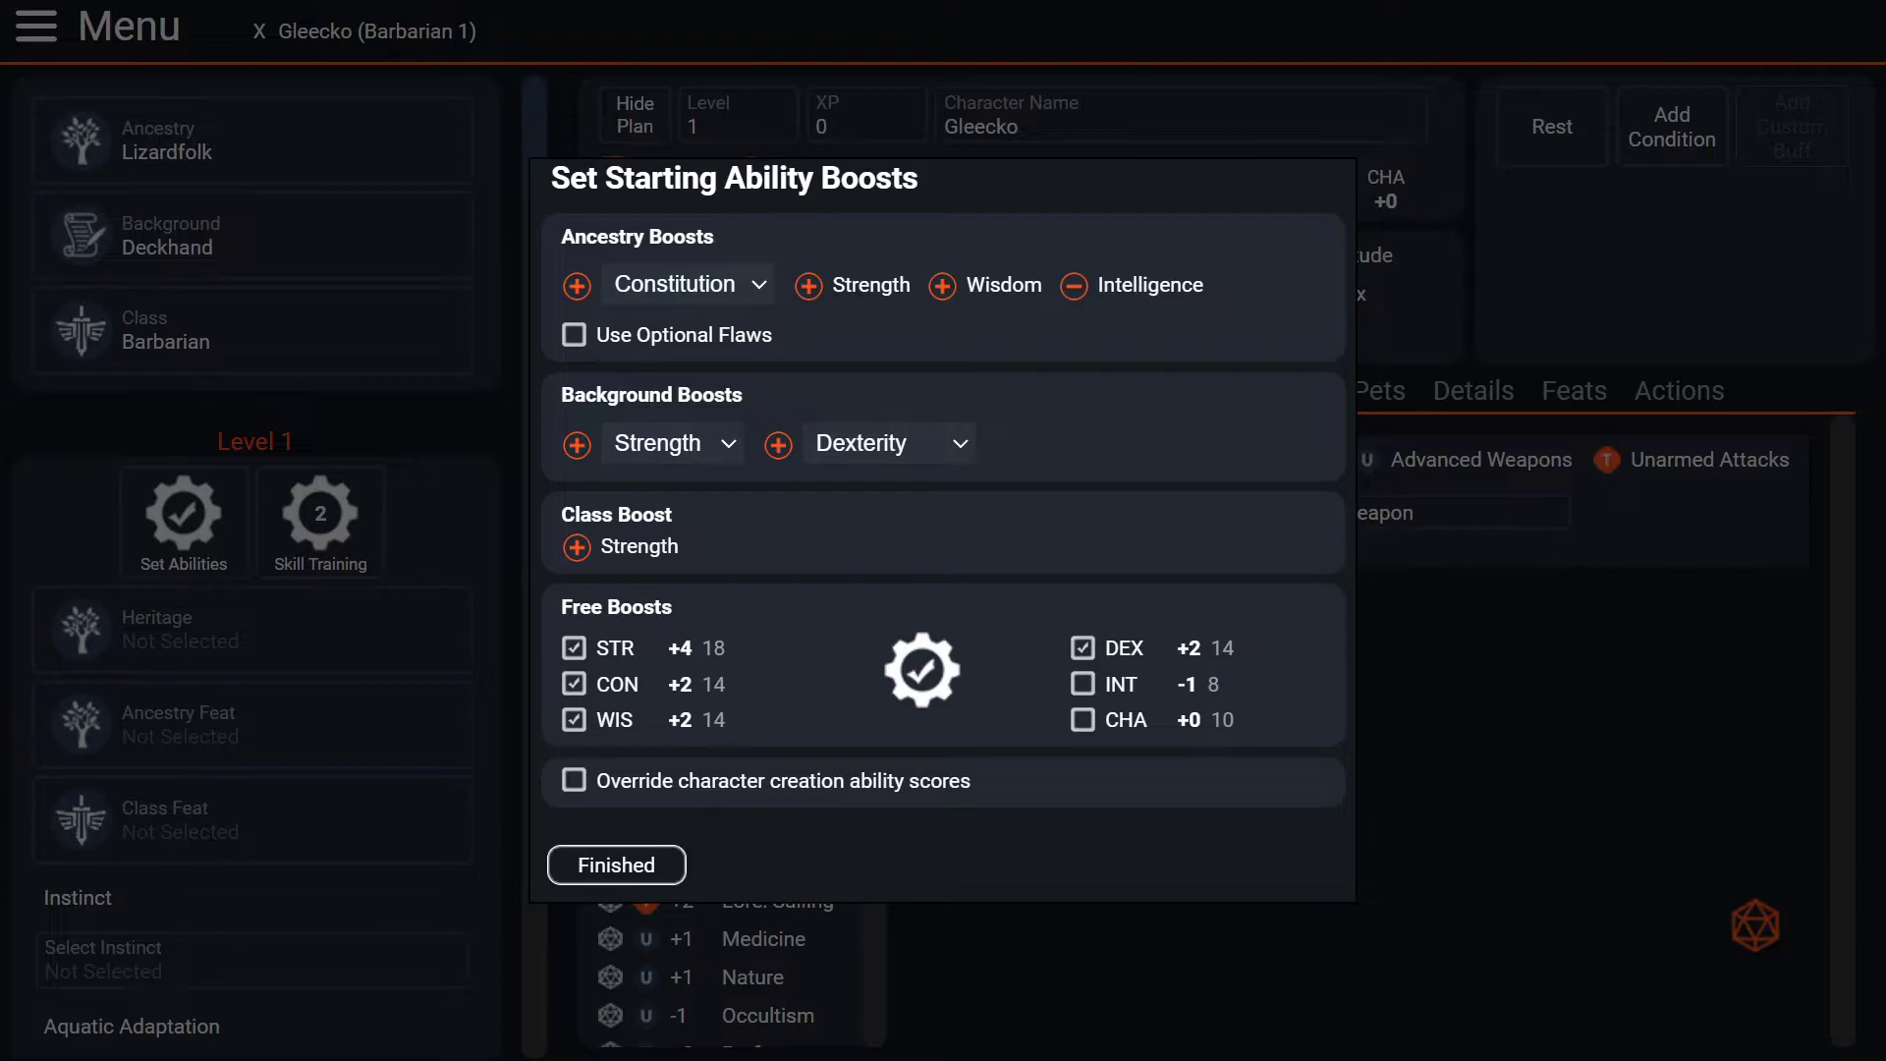
# - Finish the ability boosts, and spend the two skill training selections on Medicine and Stealth
pyautogui.click(629, 865)
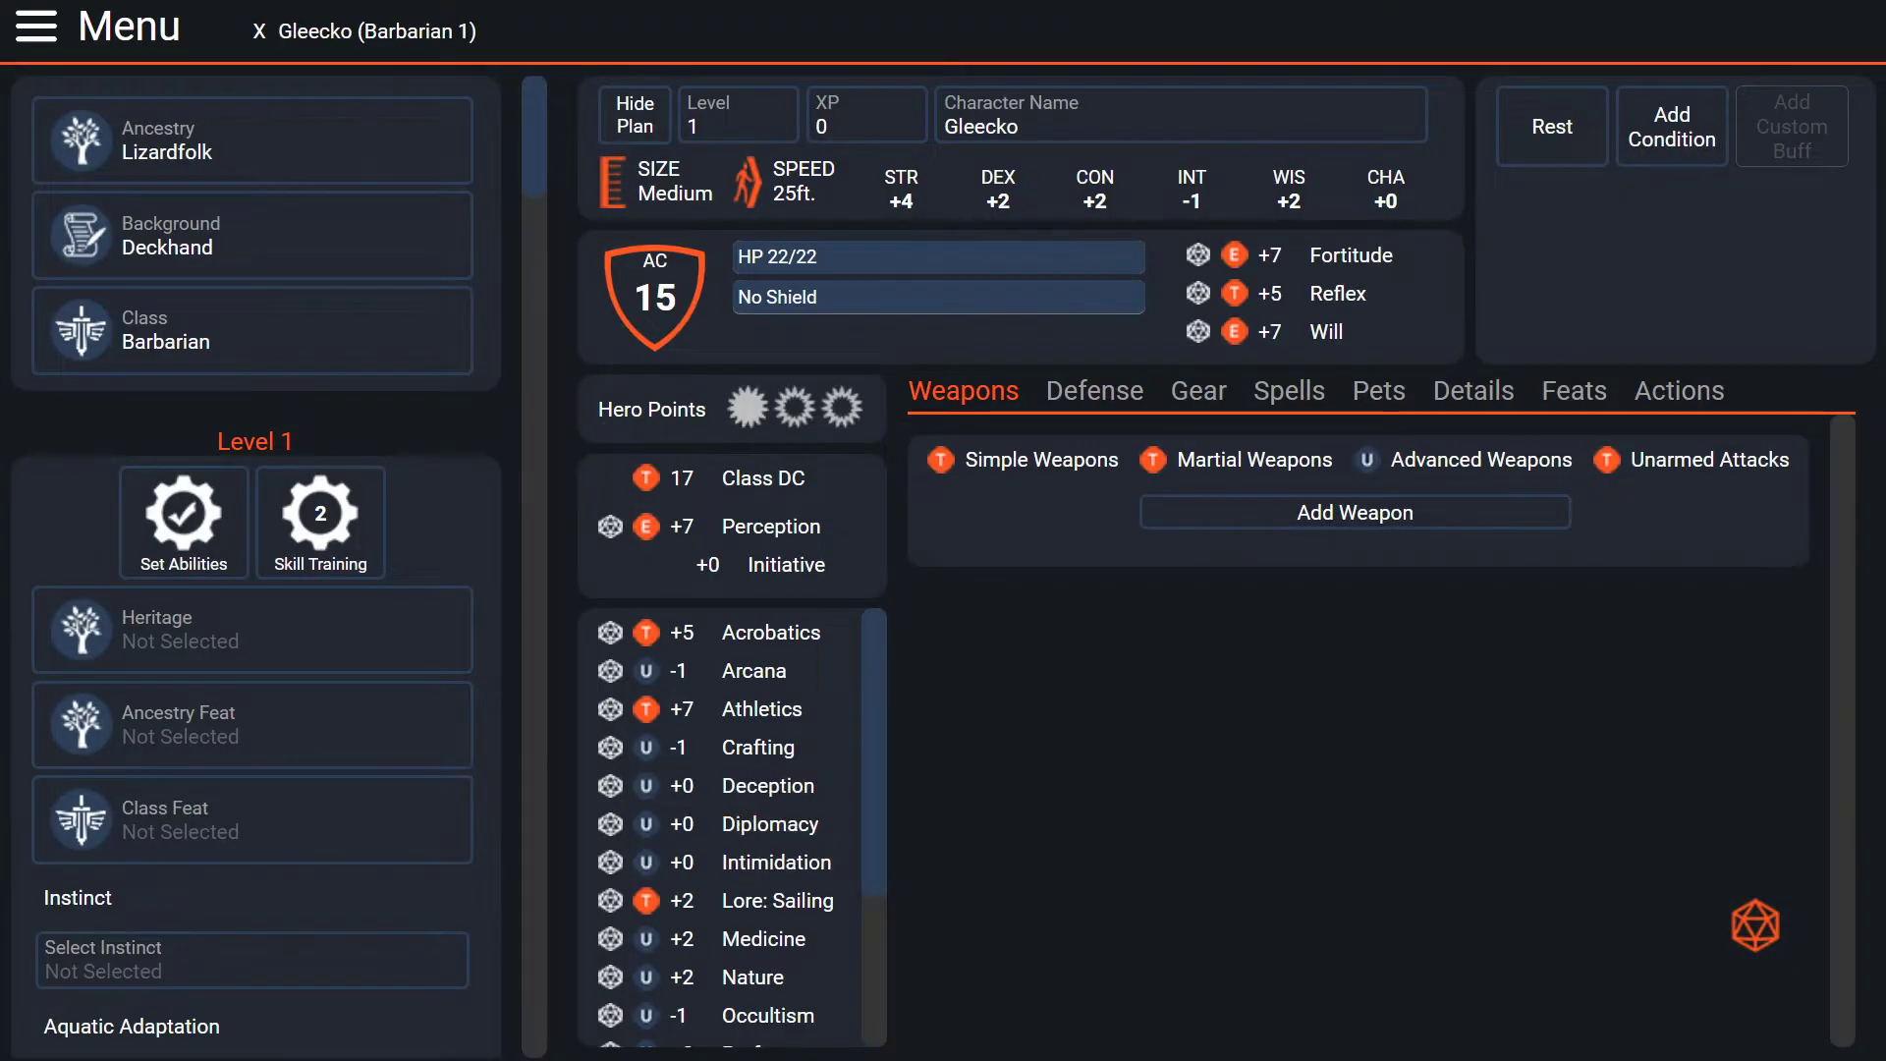
pyautogui.click(320, 515)
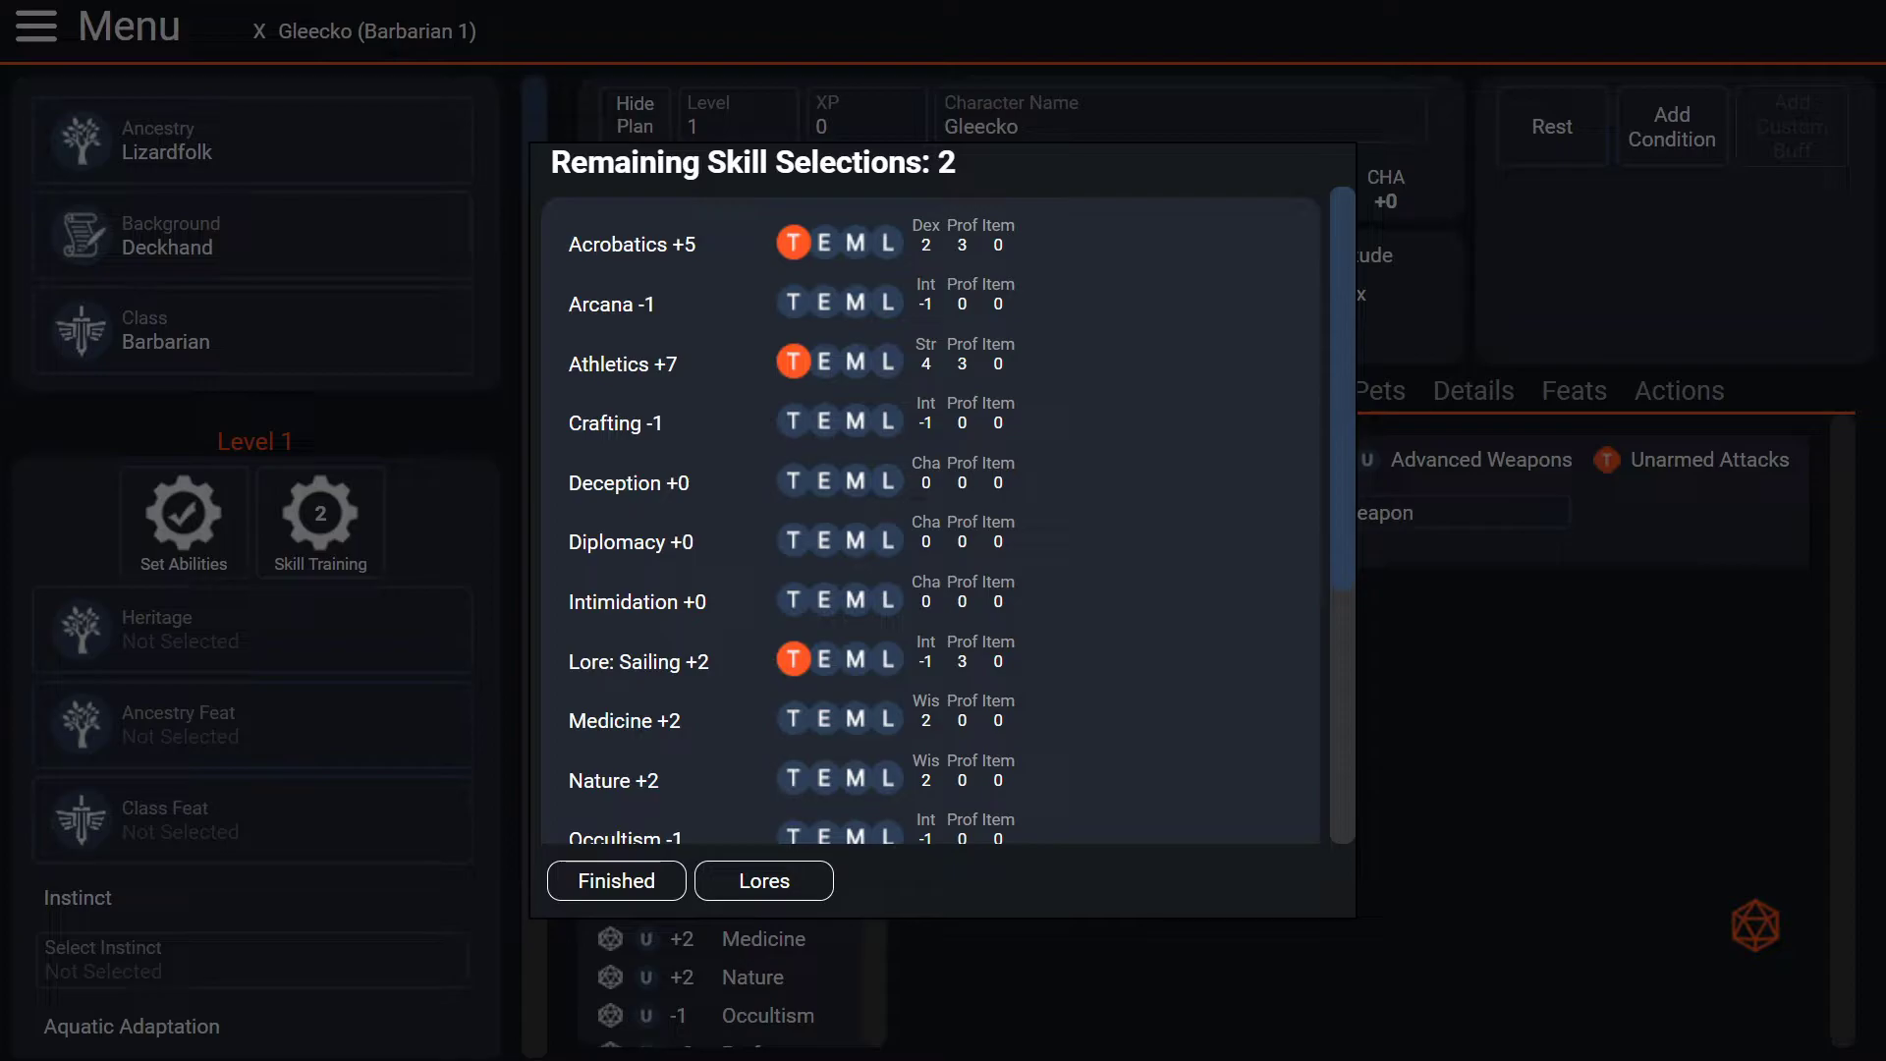
pyautogui.scroll(-3, 932, 515)
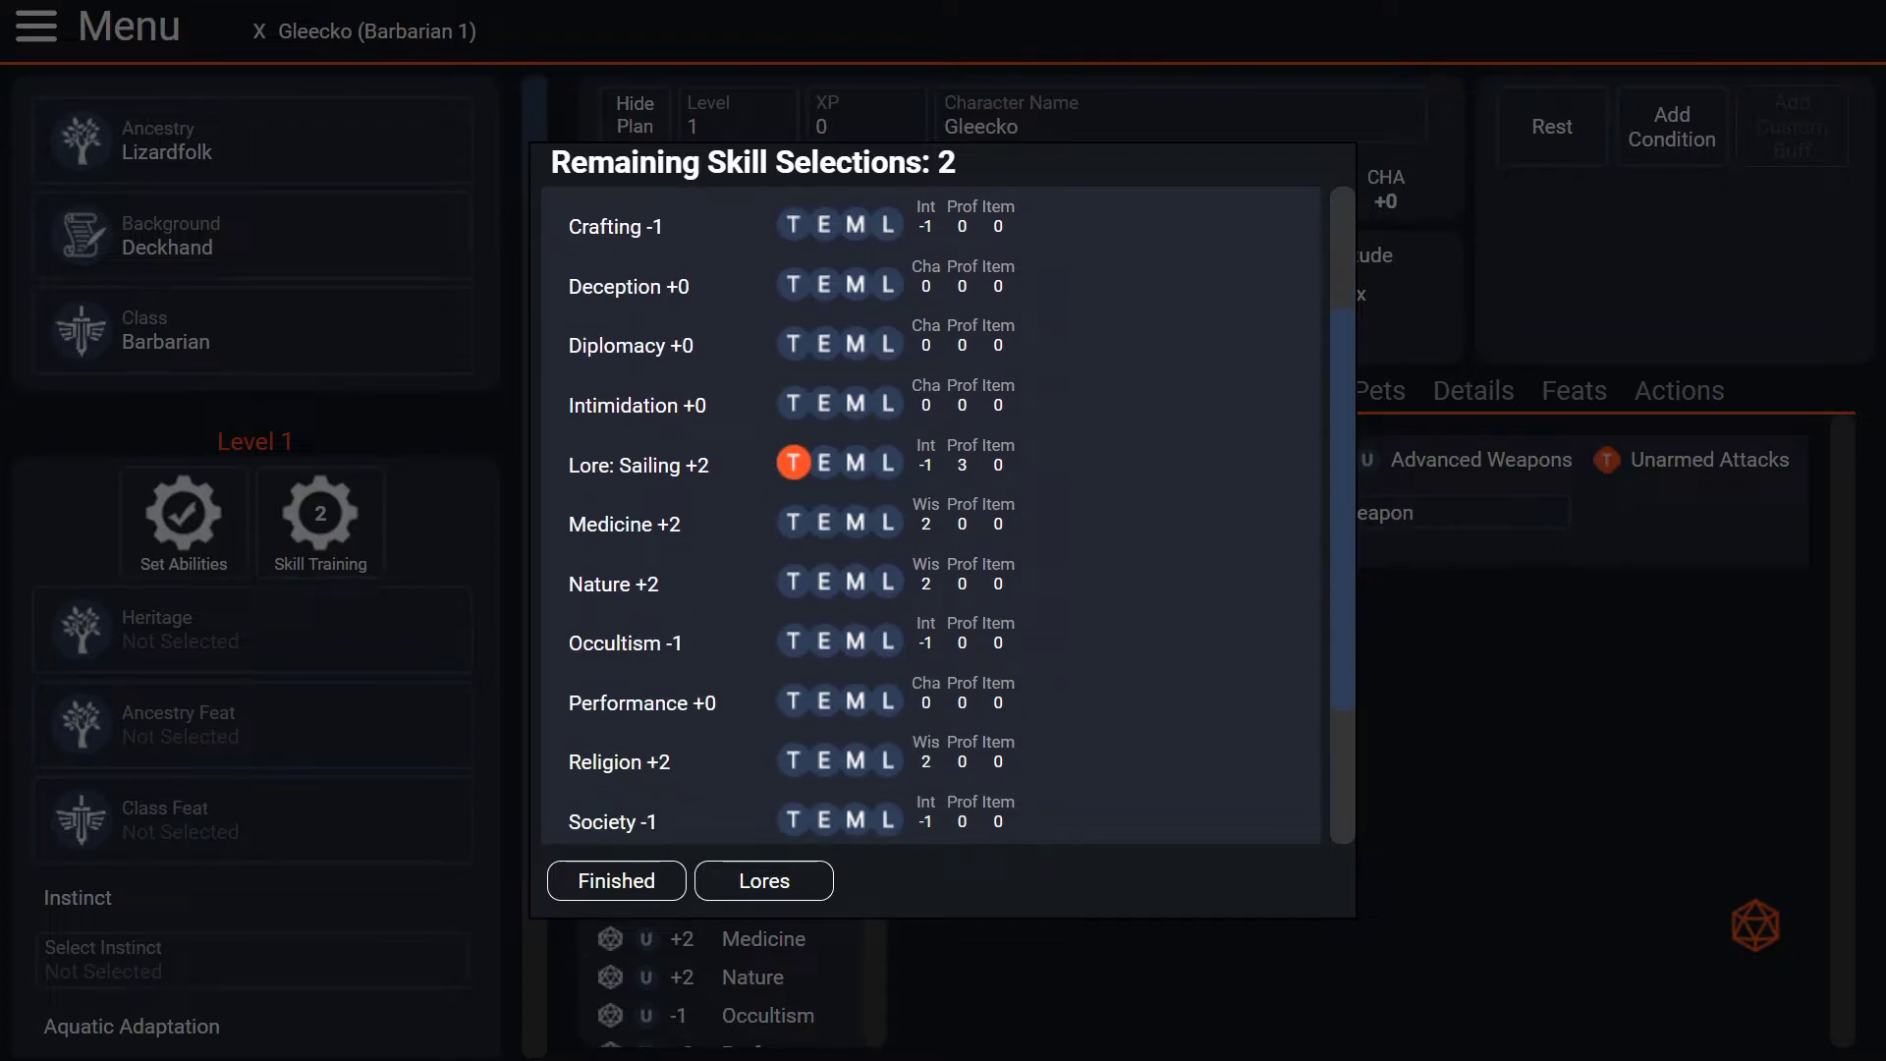
pyautogui.scroll(-3, 932, 515)
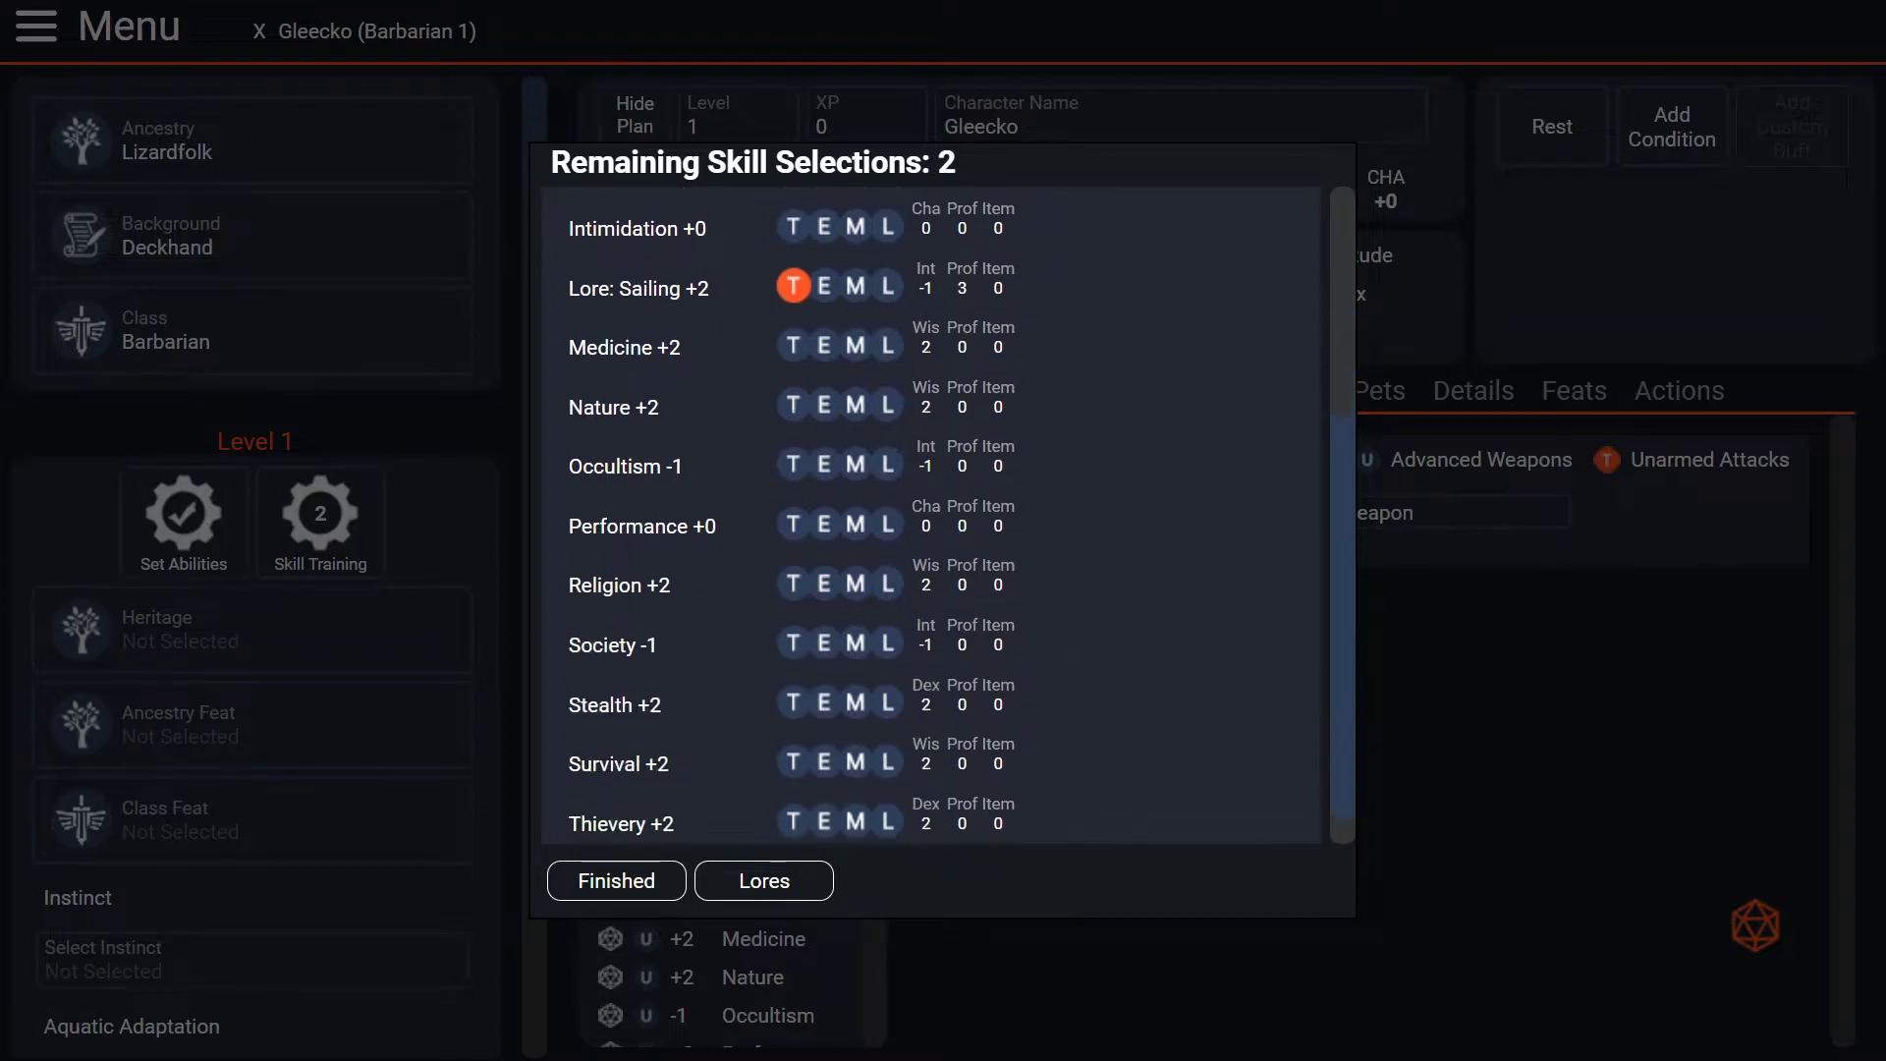
pyautogui.scroll(6, 931, 516)
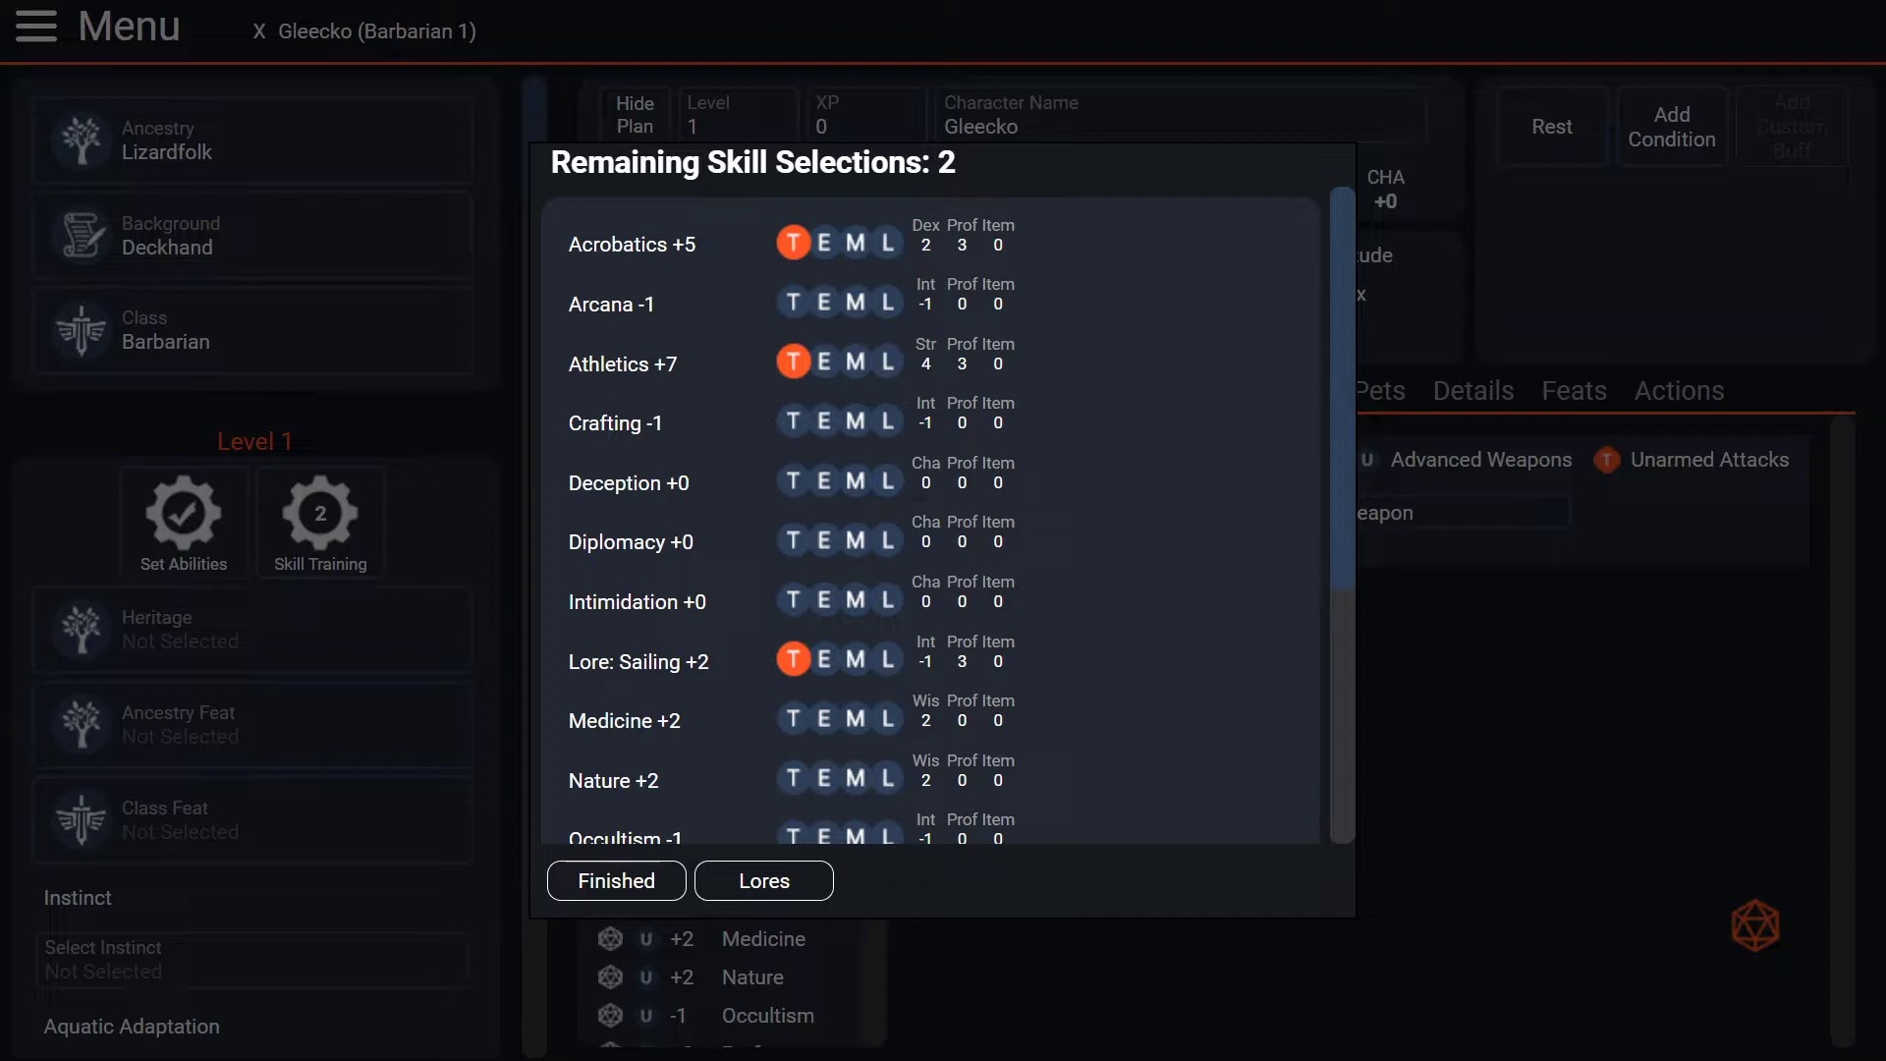
pyautogui.scroll(-1, 931, 515)
pyautogui.scroll(1, 931, 516)
pyautogui.scroll(-2, 931, 516)
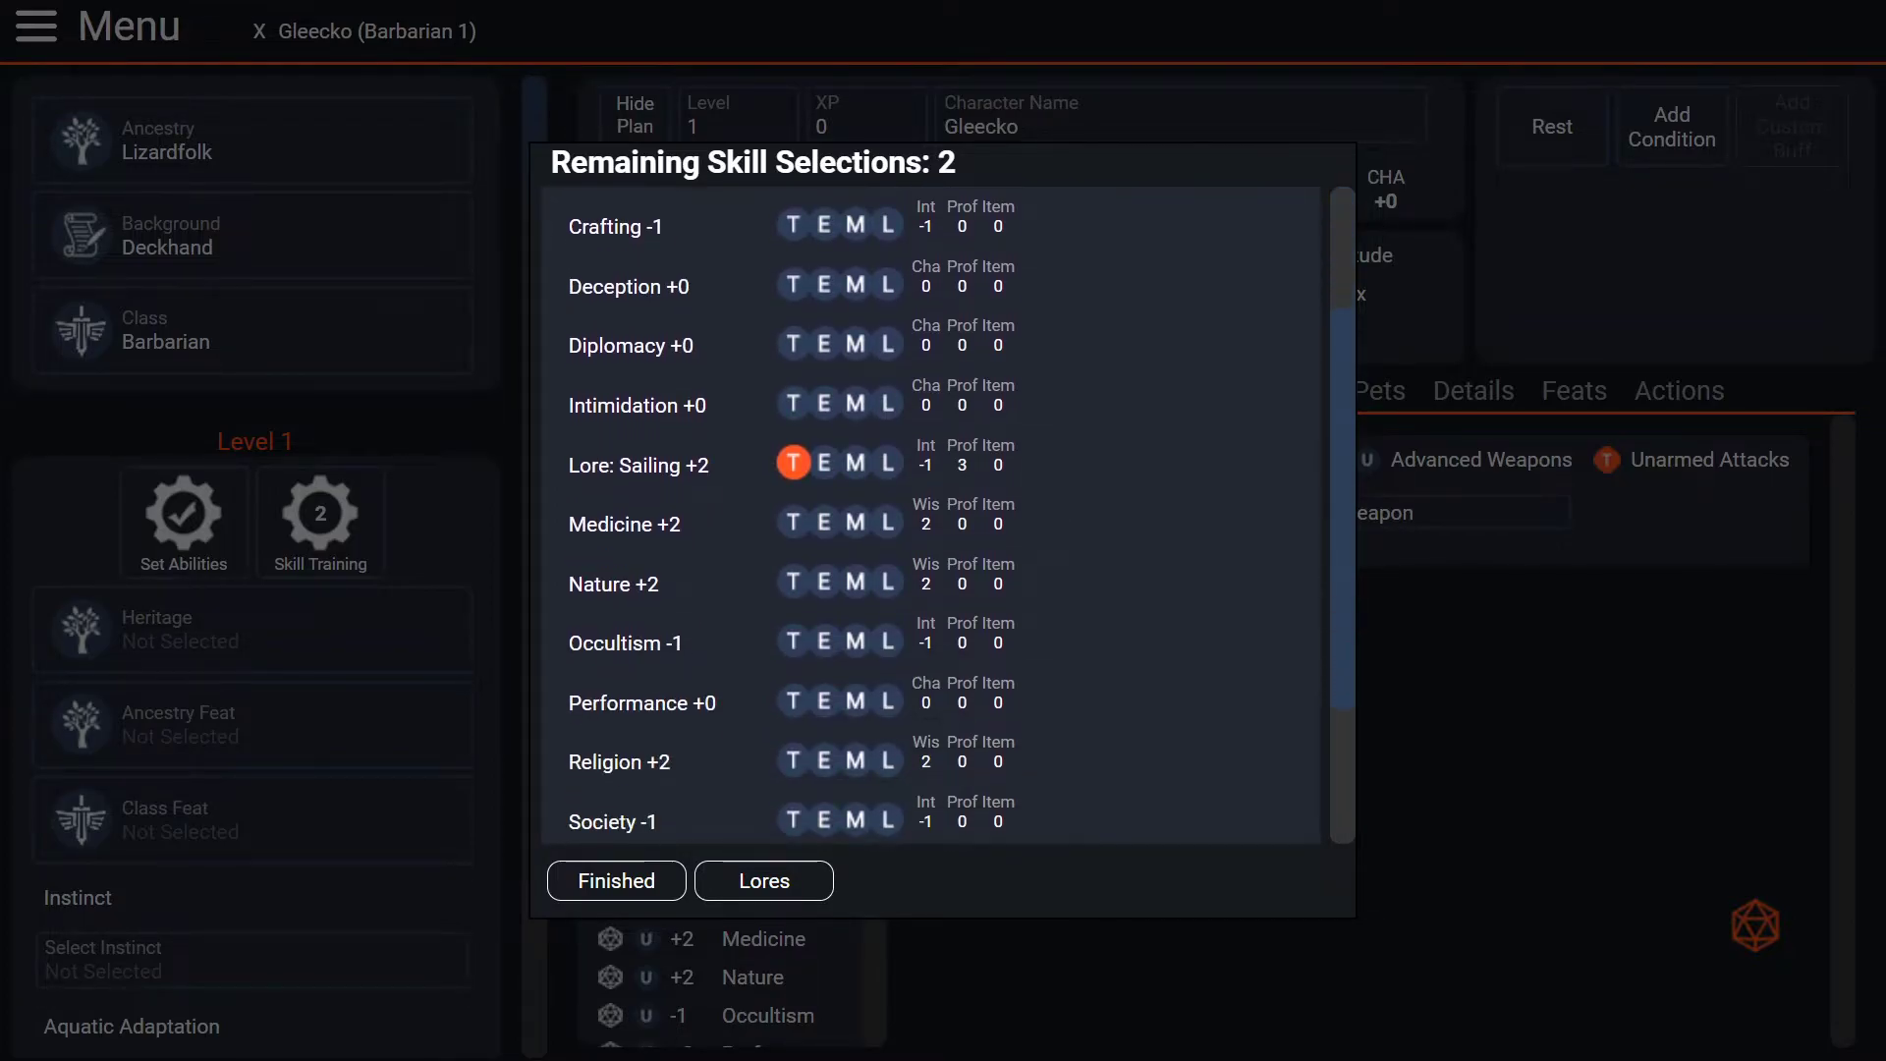
pyautogui.click(794, 521)
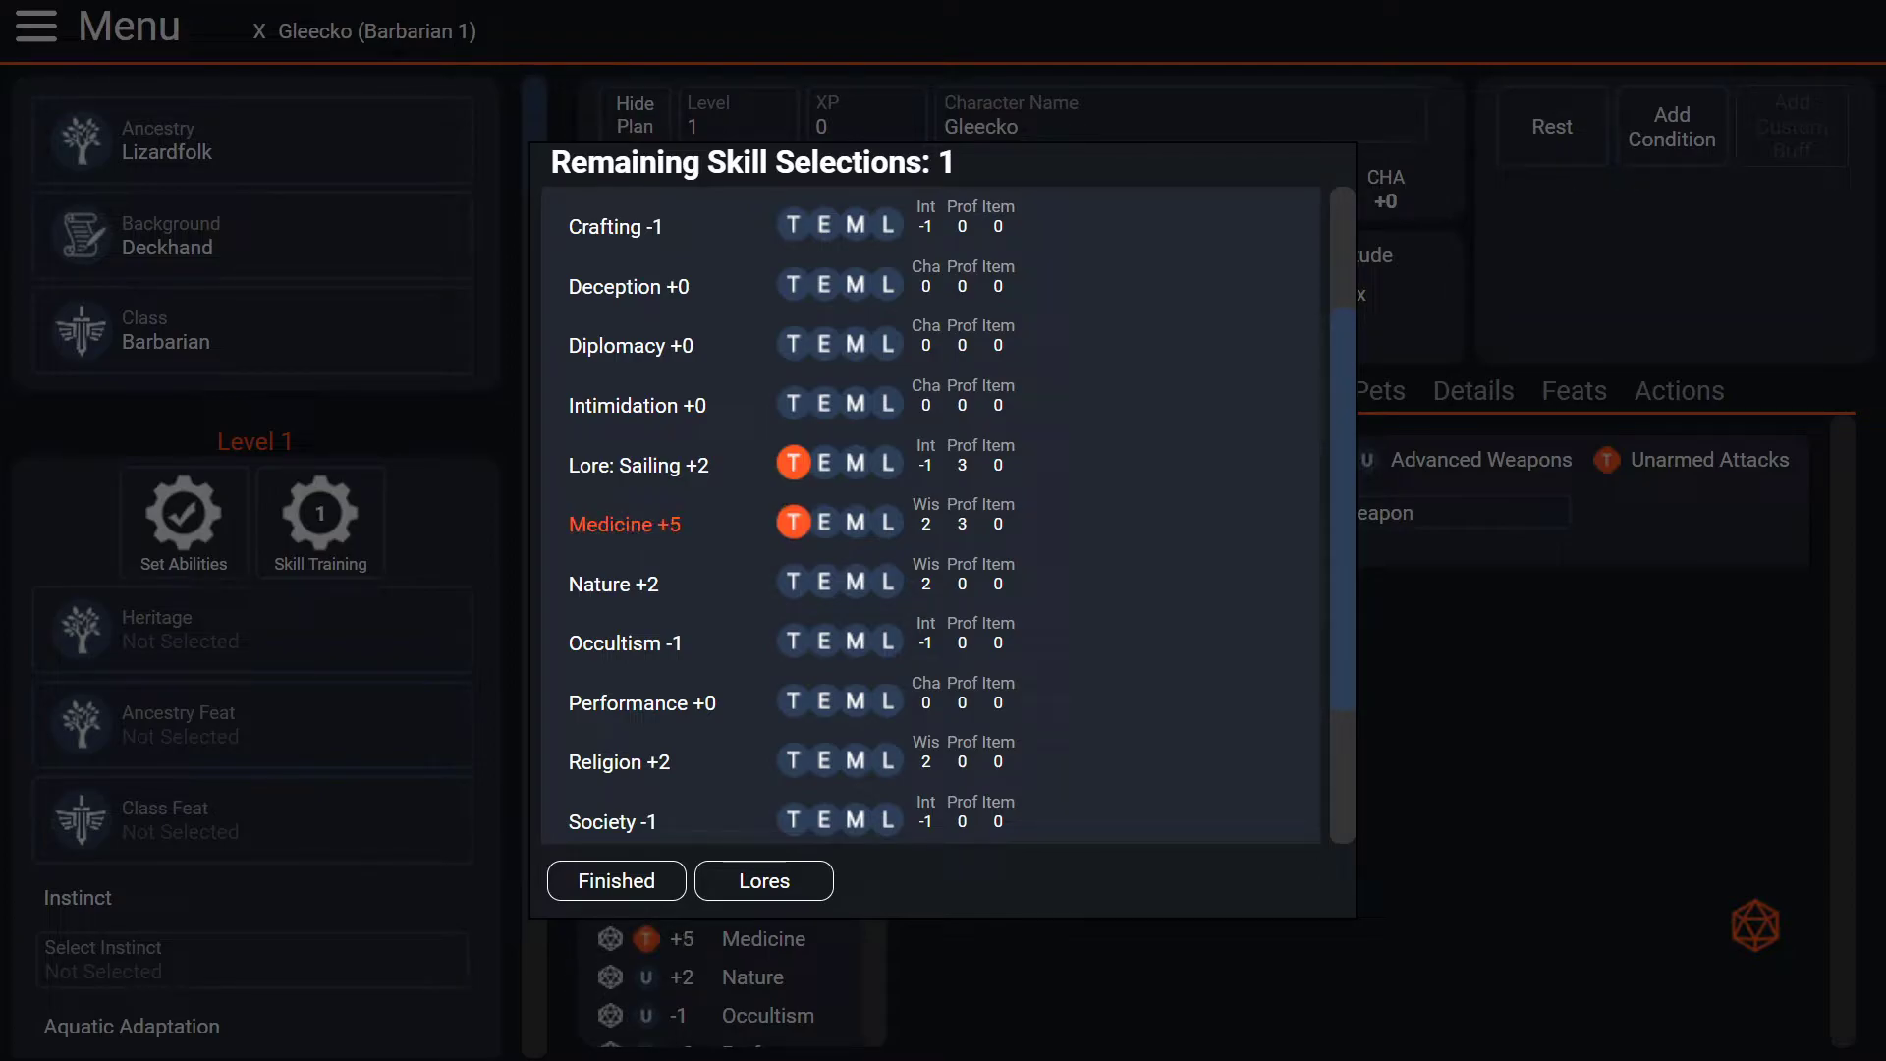
pyautogui.scroll(-2, 932, 516)
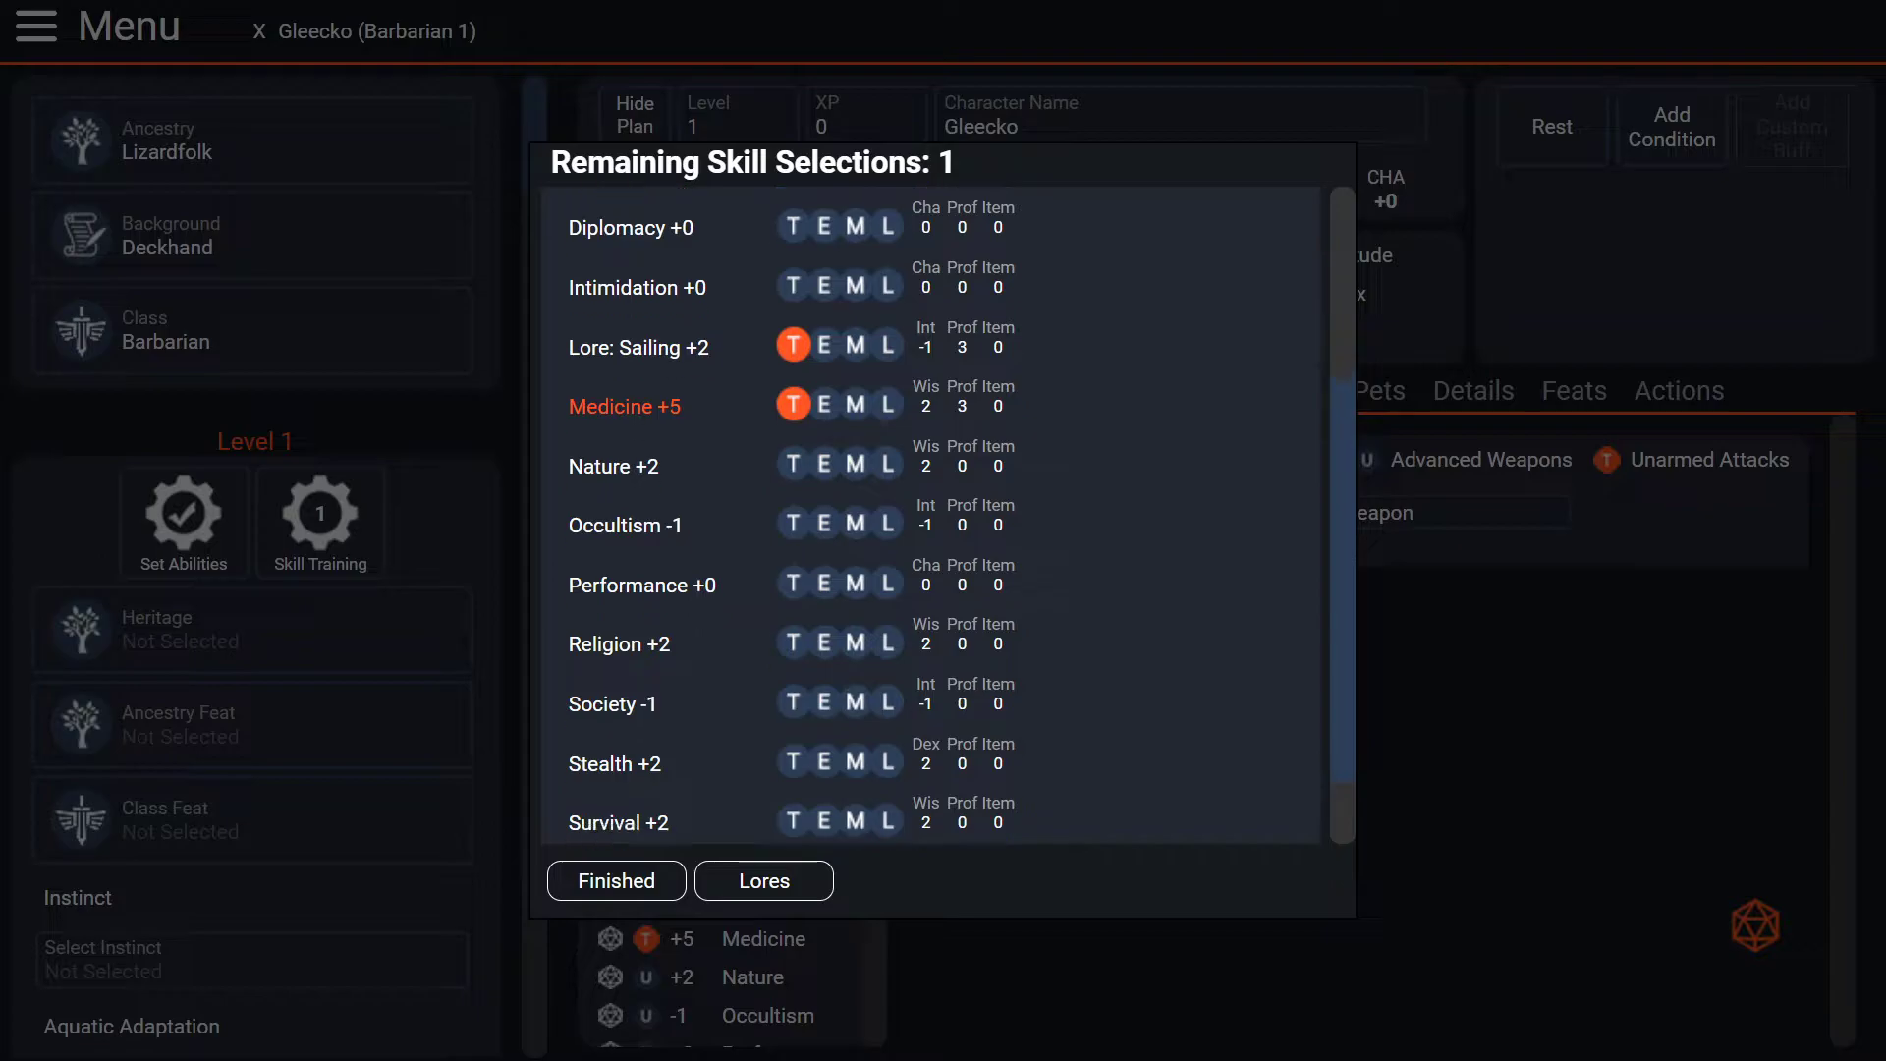
pyautogui.click(793, 665)
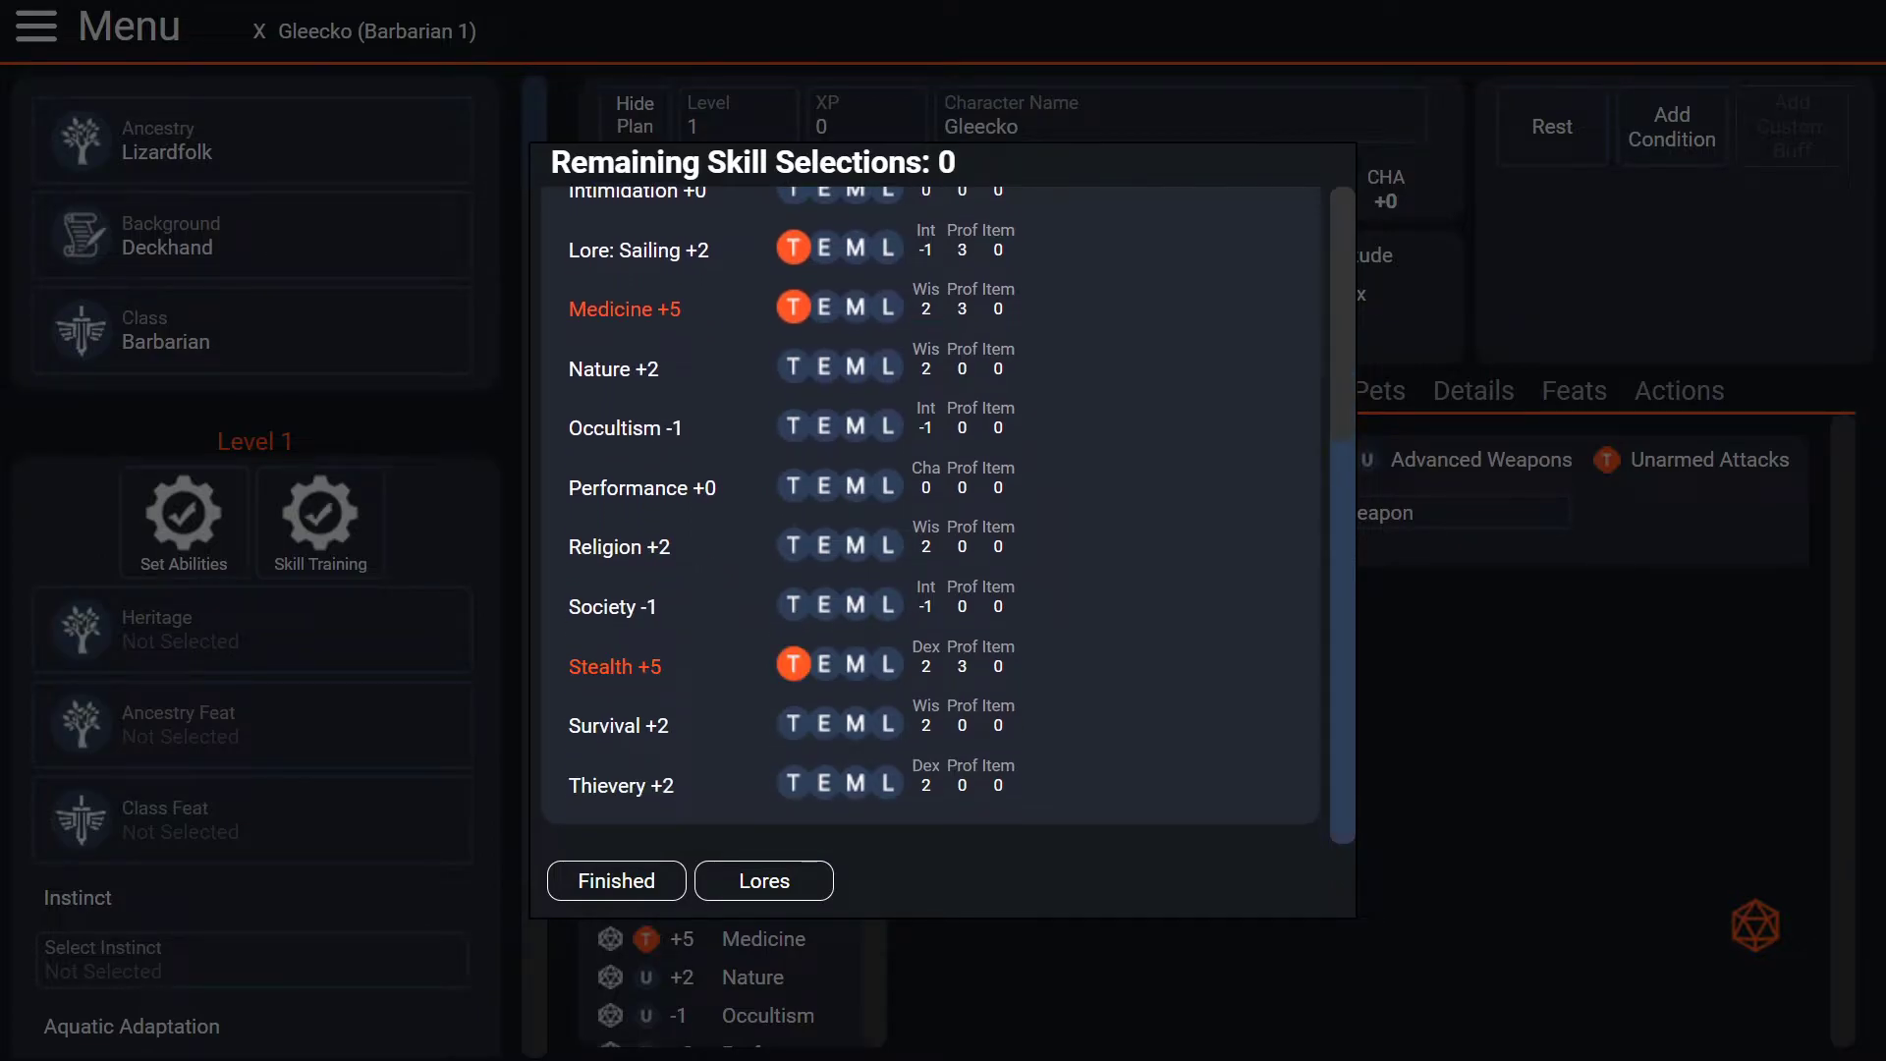
pyautogui.scroll(2, 931, 515)
pyautogui.scroll(-2, 931, 516)
pyautogui.click(616, 880)
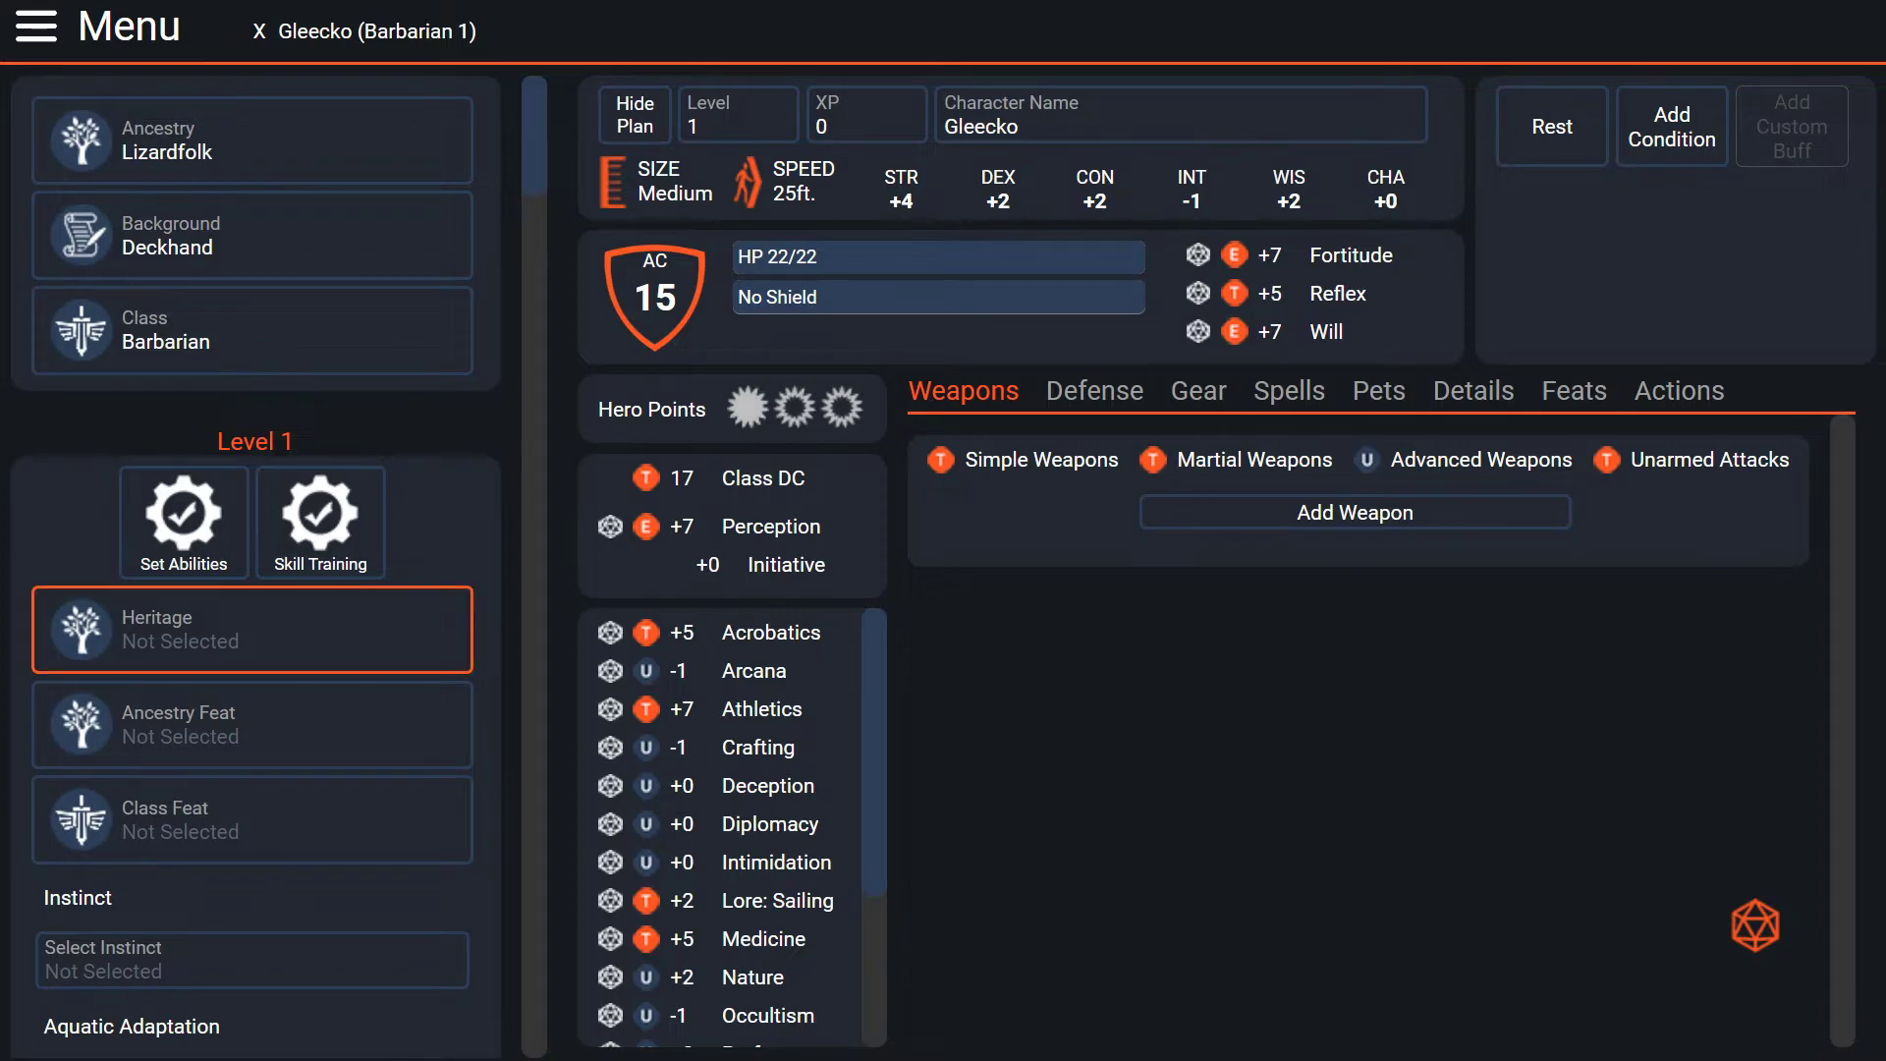
# - Look through the available heritages, comparing the full list with the common and uncommon ones
pyautogui.click(252, 629)
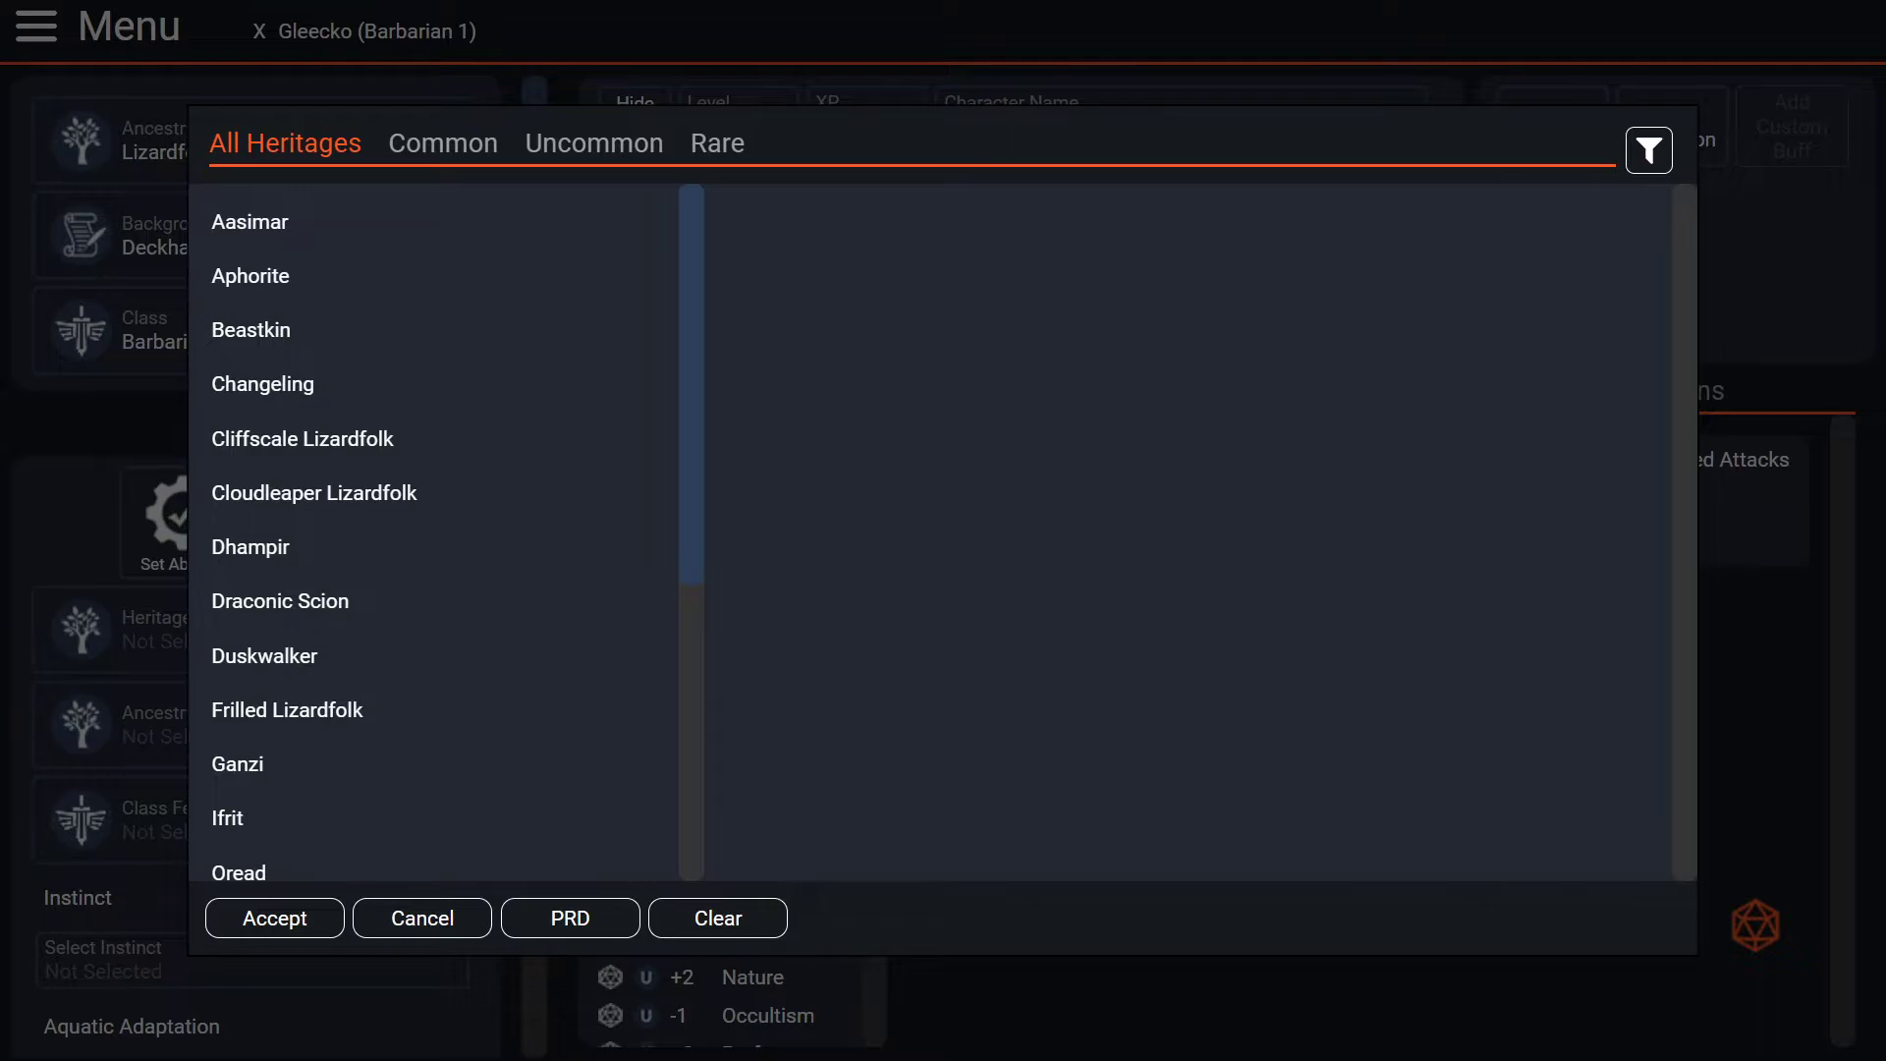
pyautogui.click(443, 144)
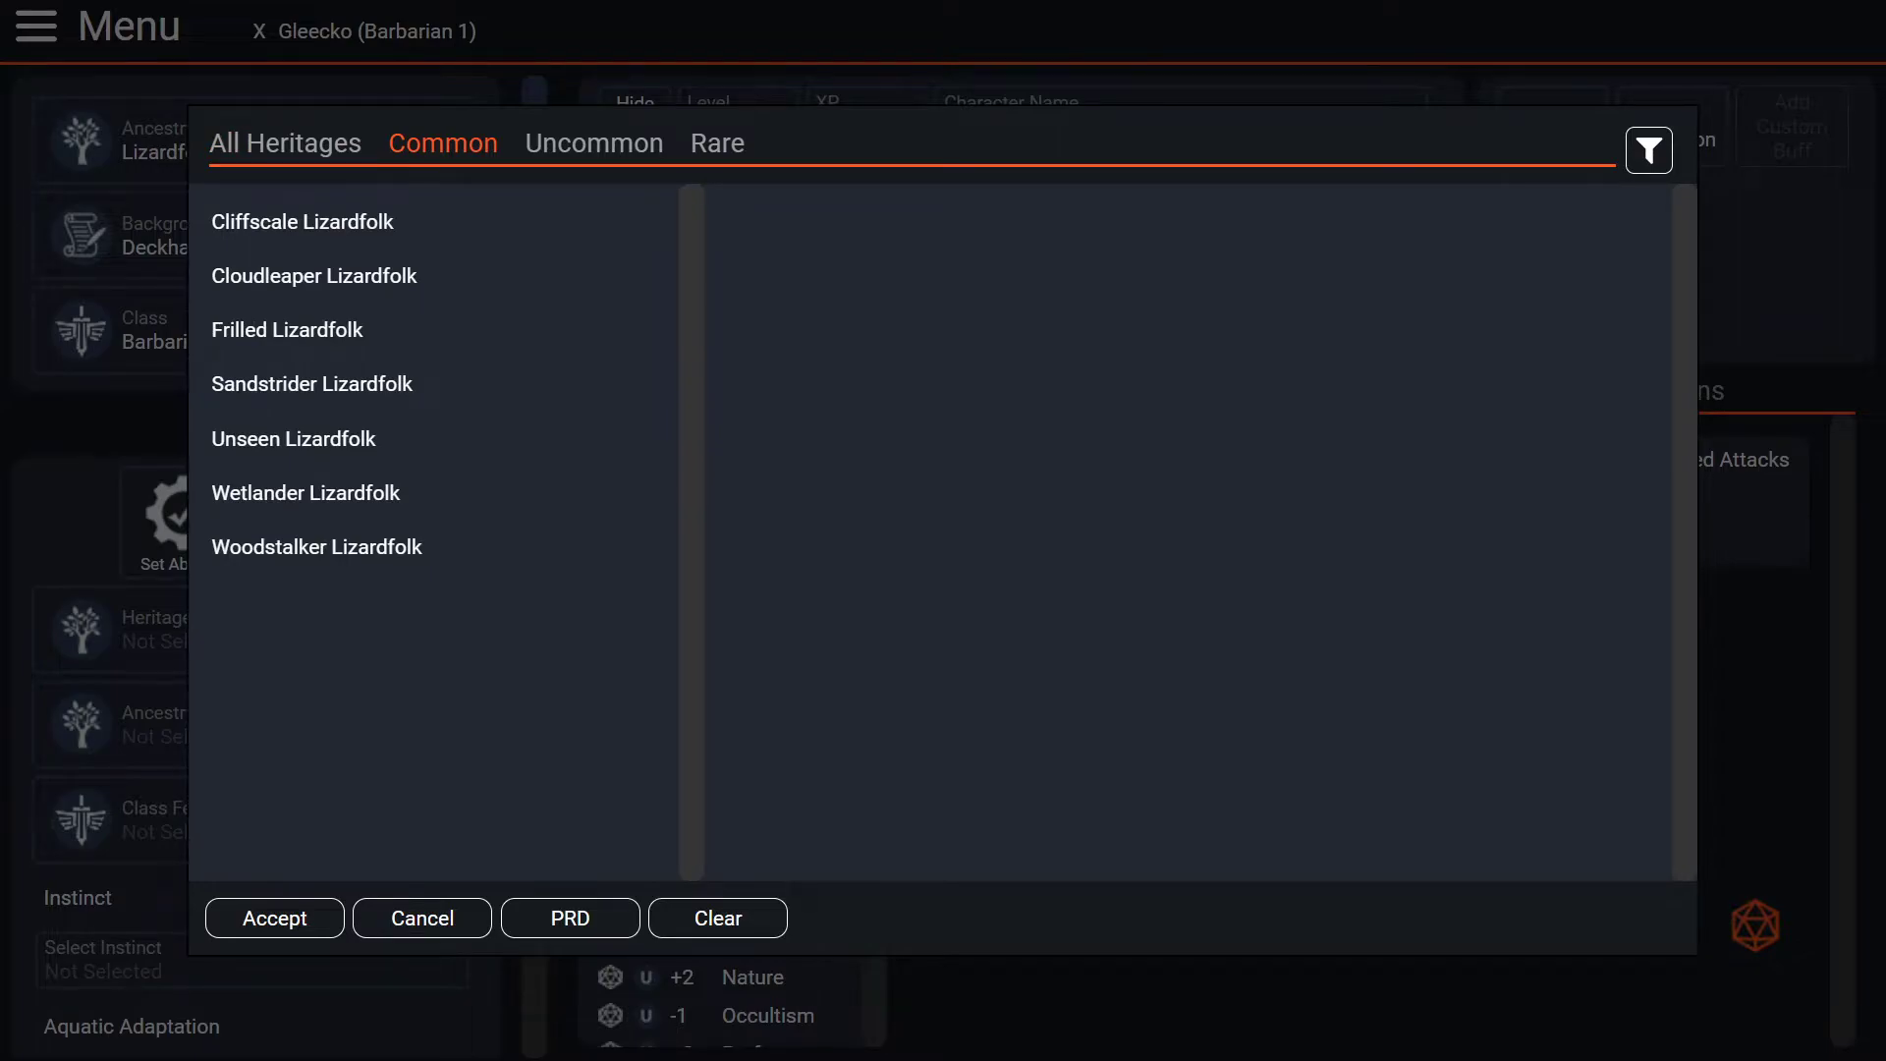
pyautogui.click(285, 143)
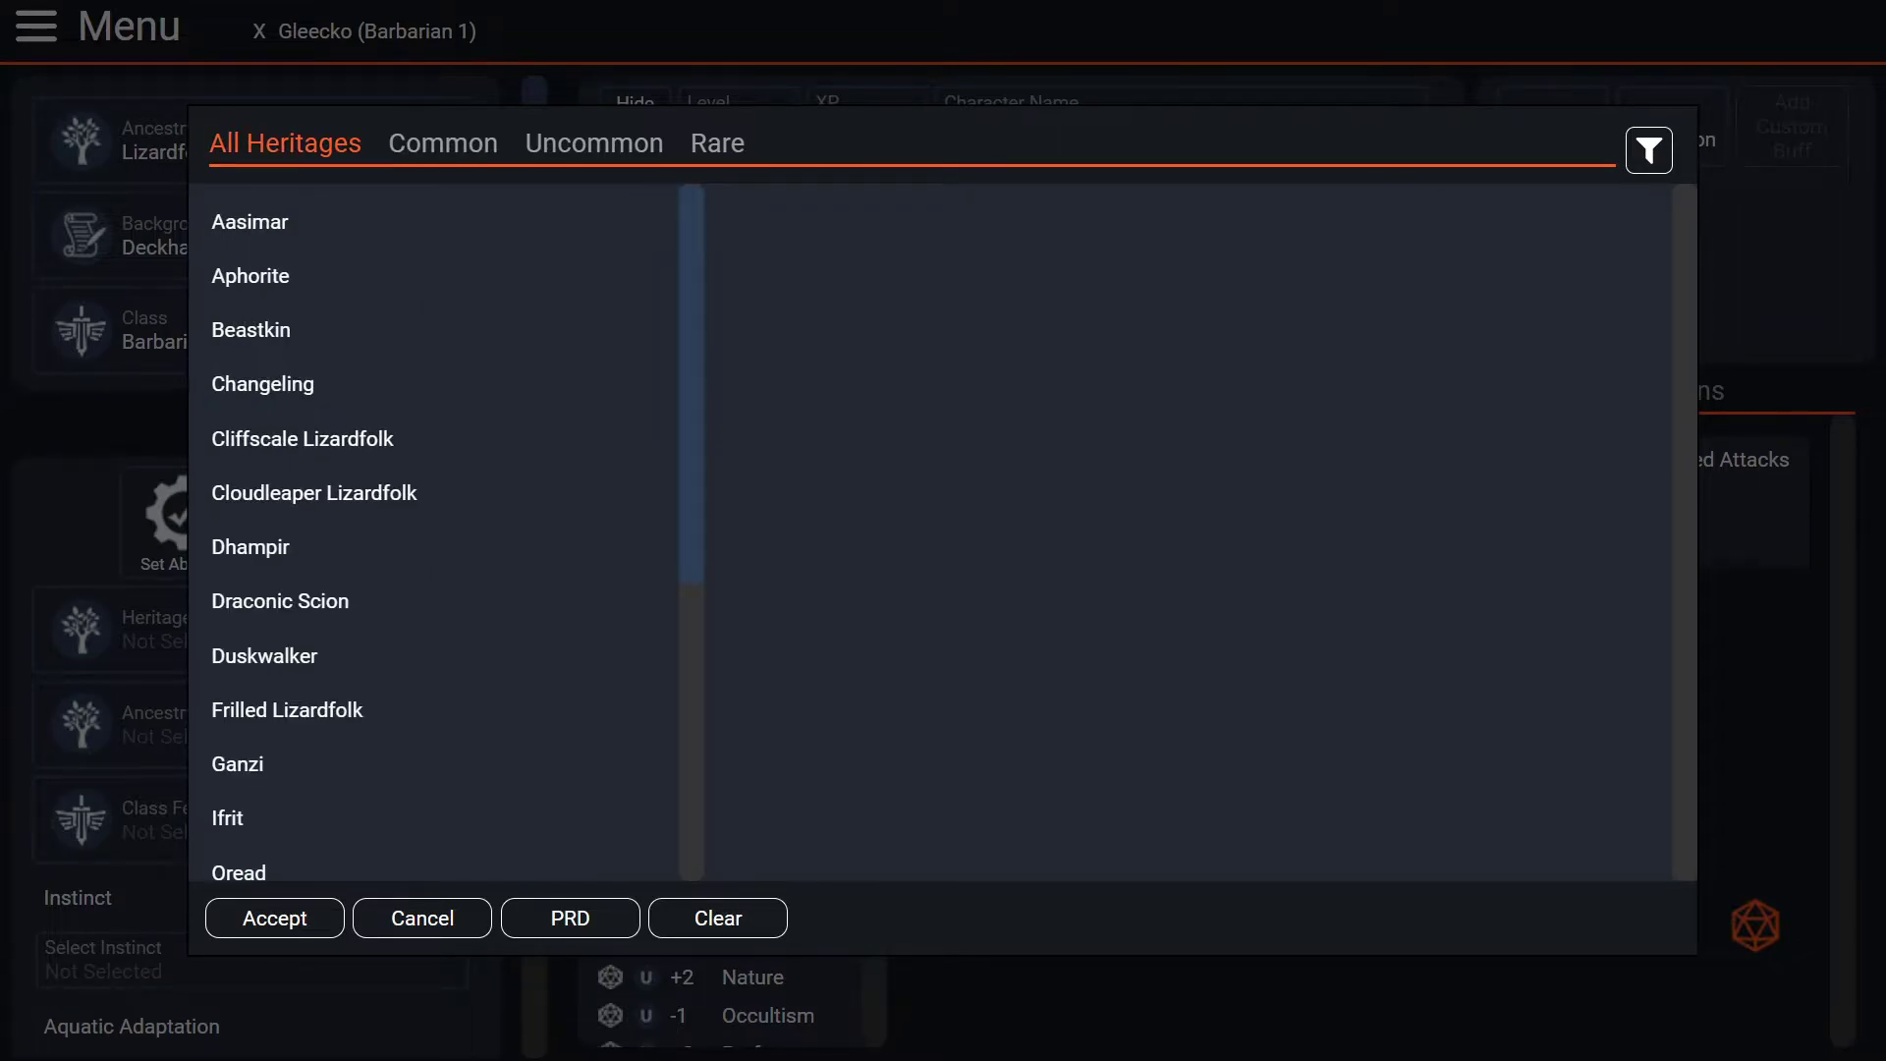
pyautogui.scroll(-4, 444, 393)
pyautogui.scroll(-1, 444, 531)
pyautogui.scroll(5, 444, 531)
pyautogui.click(443, 144)
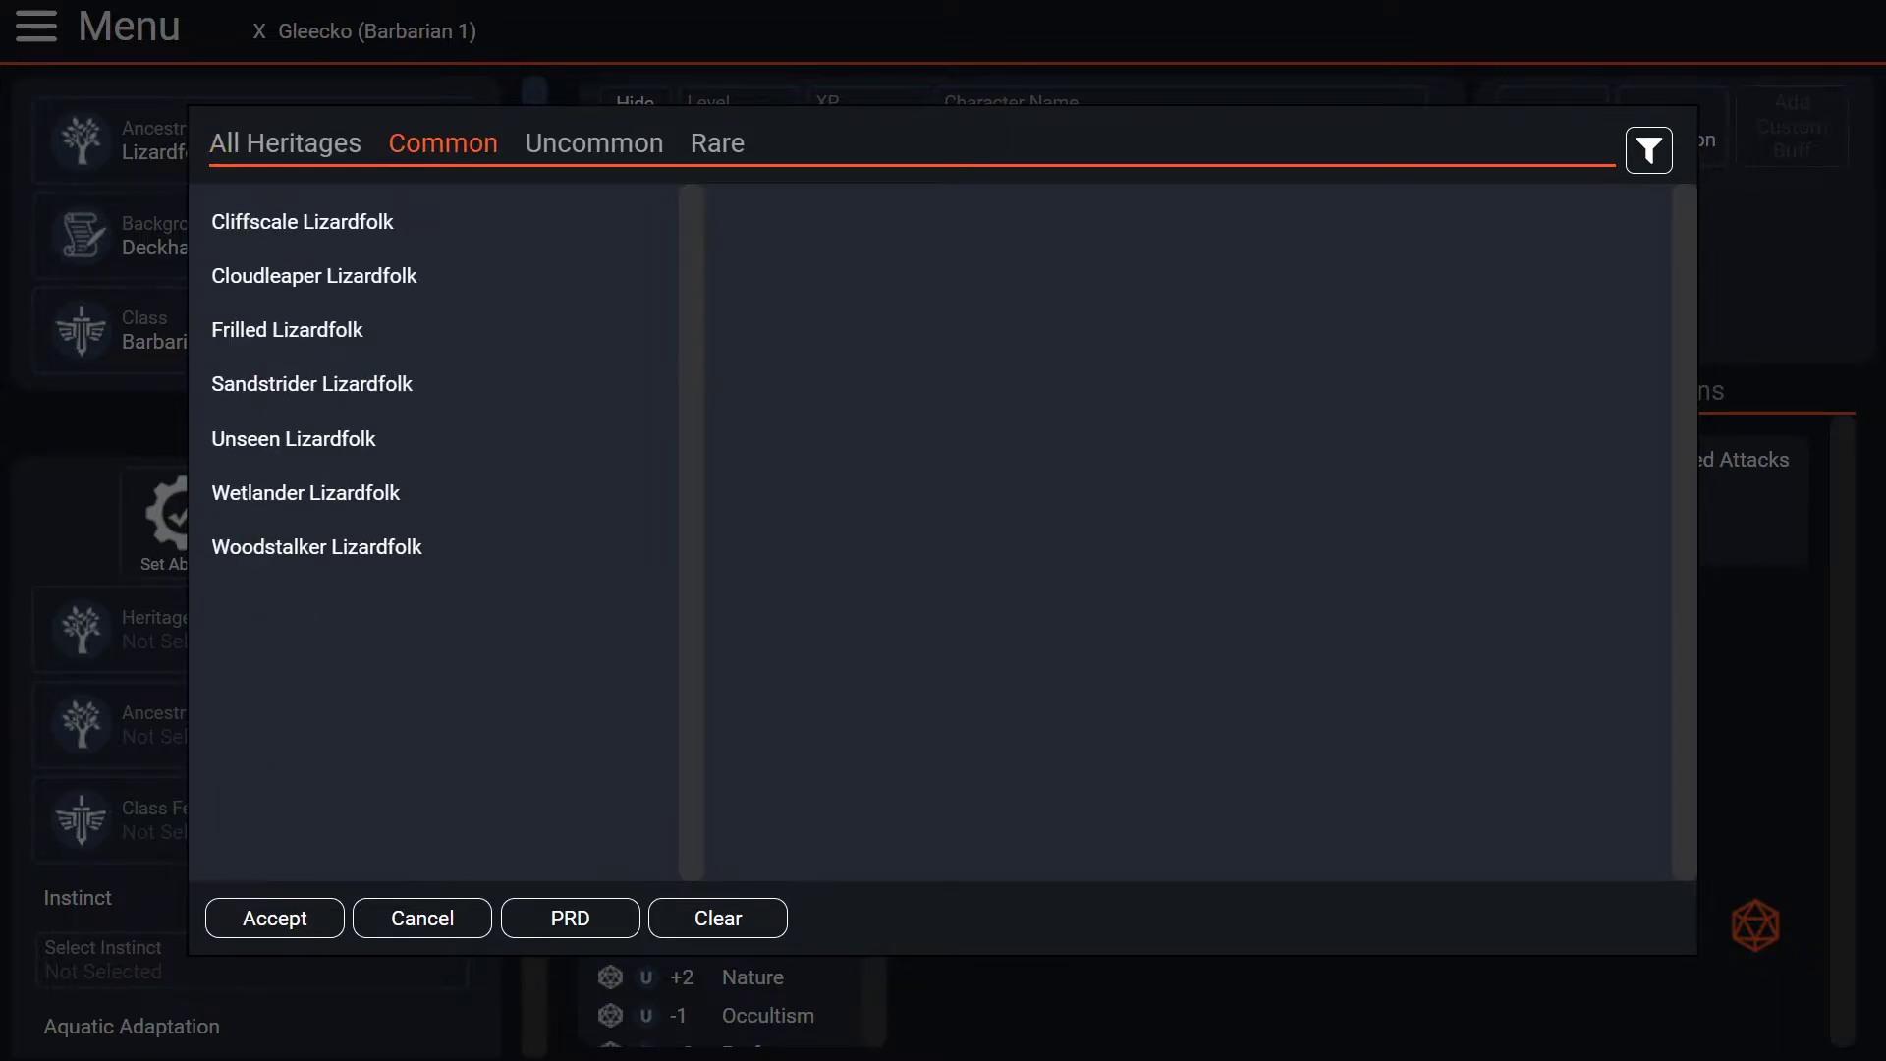
pyautogui.click(594, 143)
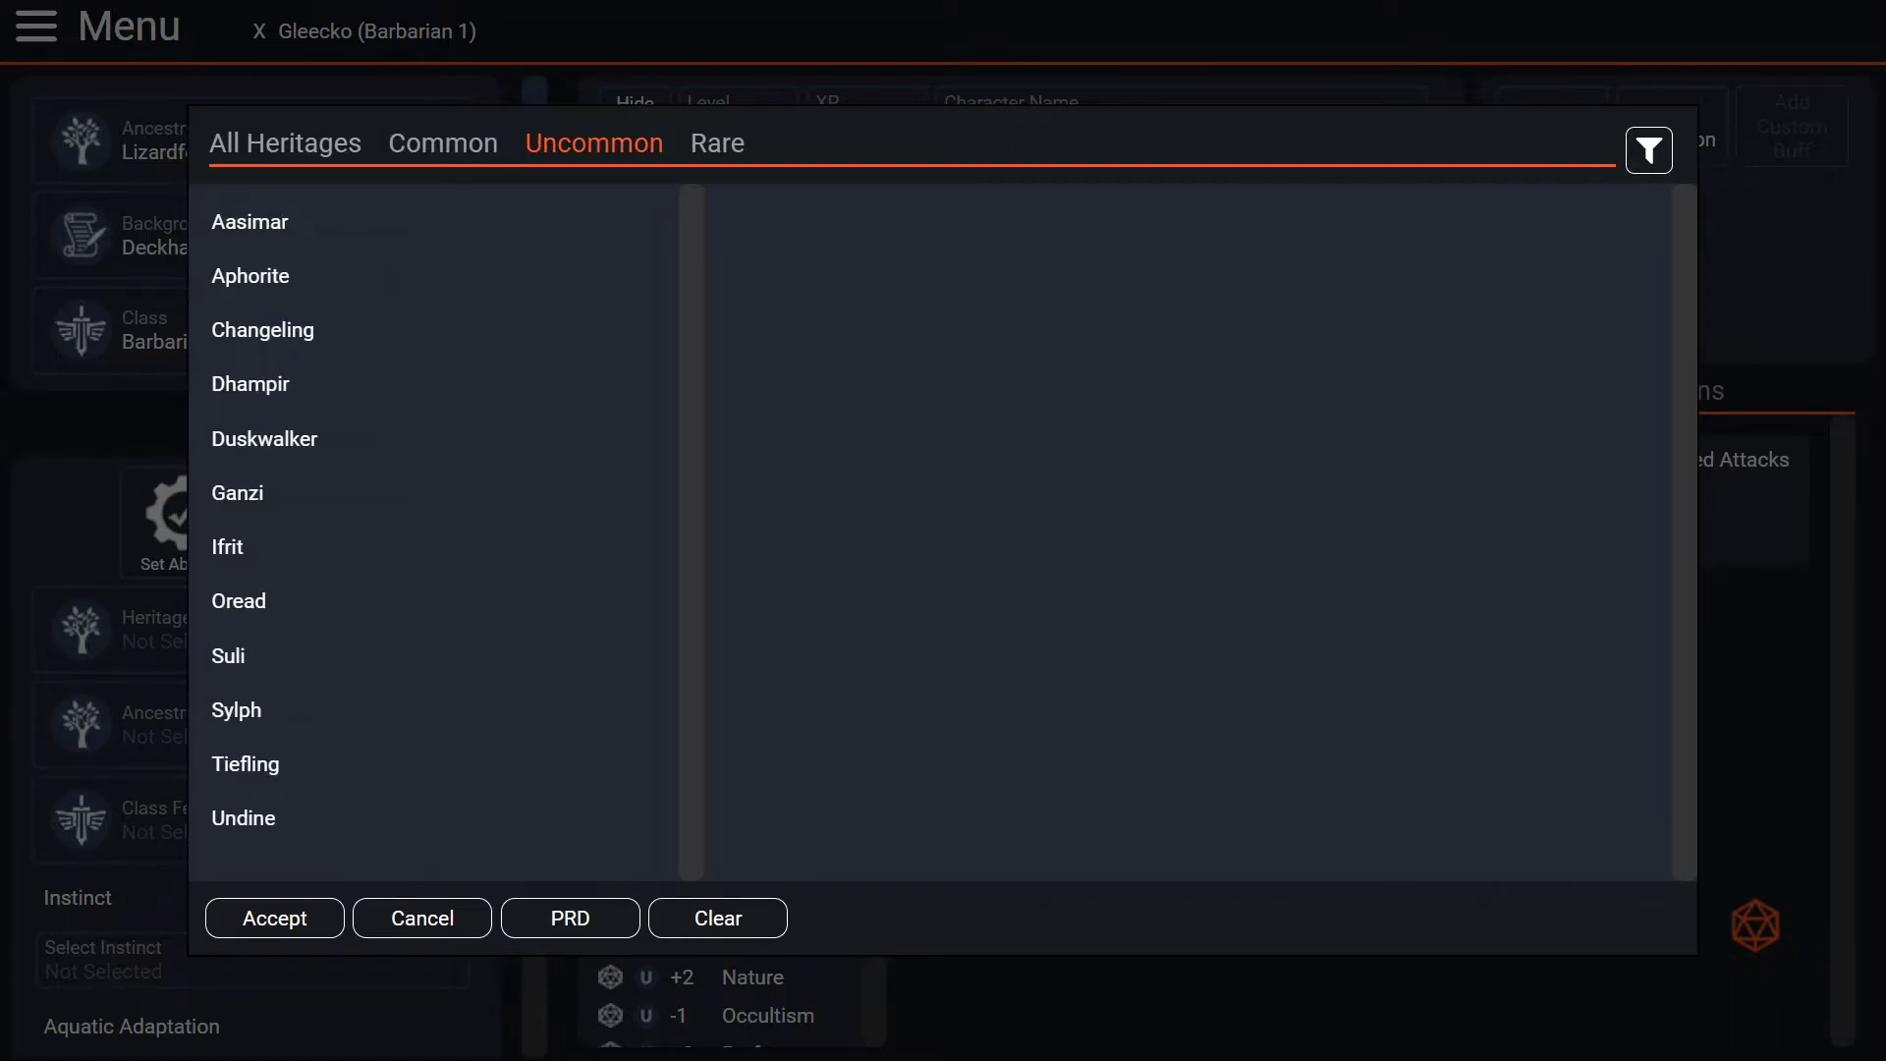
# - Examine the rare heritages Draconic Scion, Reflection and Beastkin, reading their descriptions
pyautogui.click(717, 144)
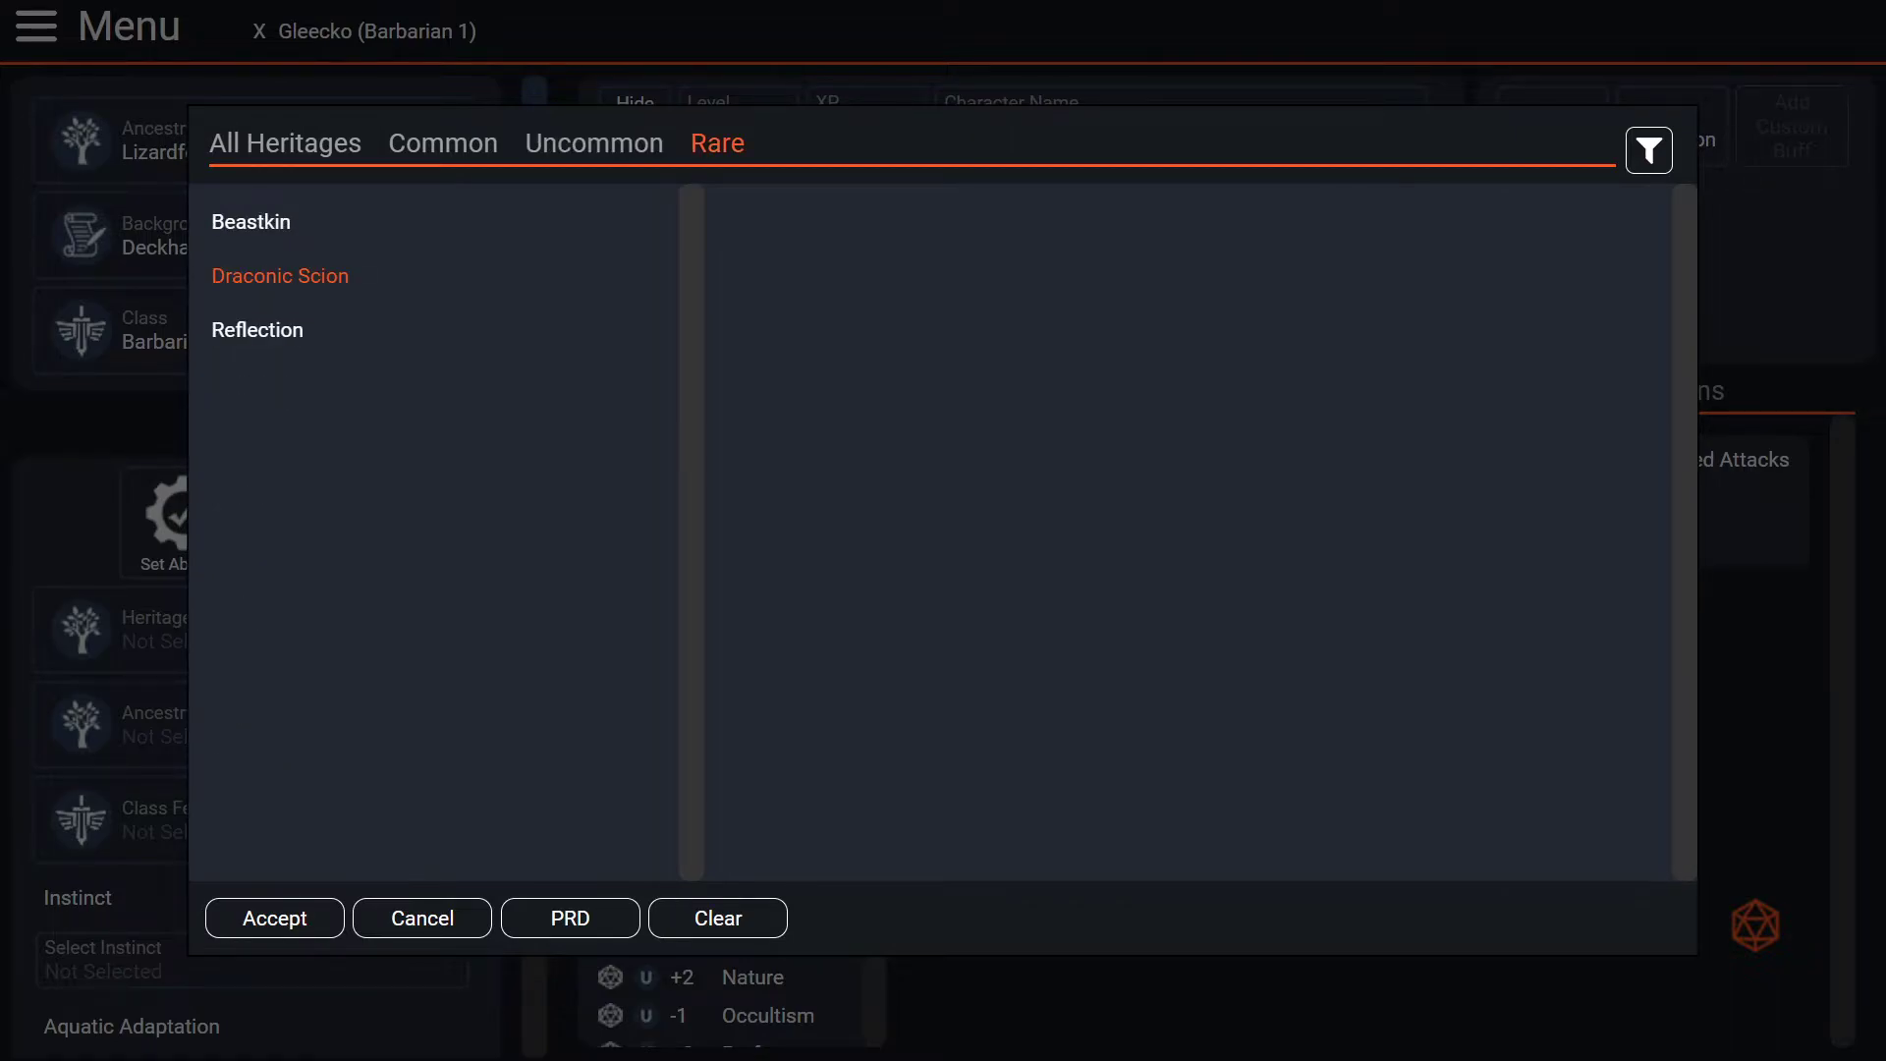
pyautogui.click(280, 276)
pyautogui.click(257, 330)
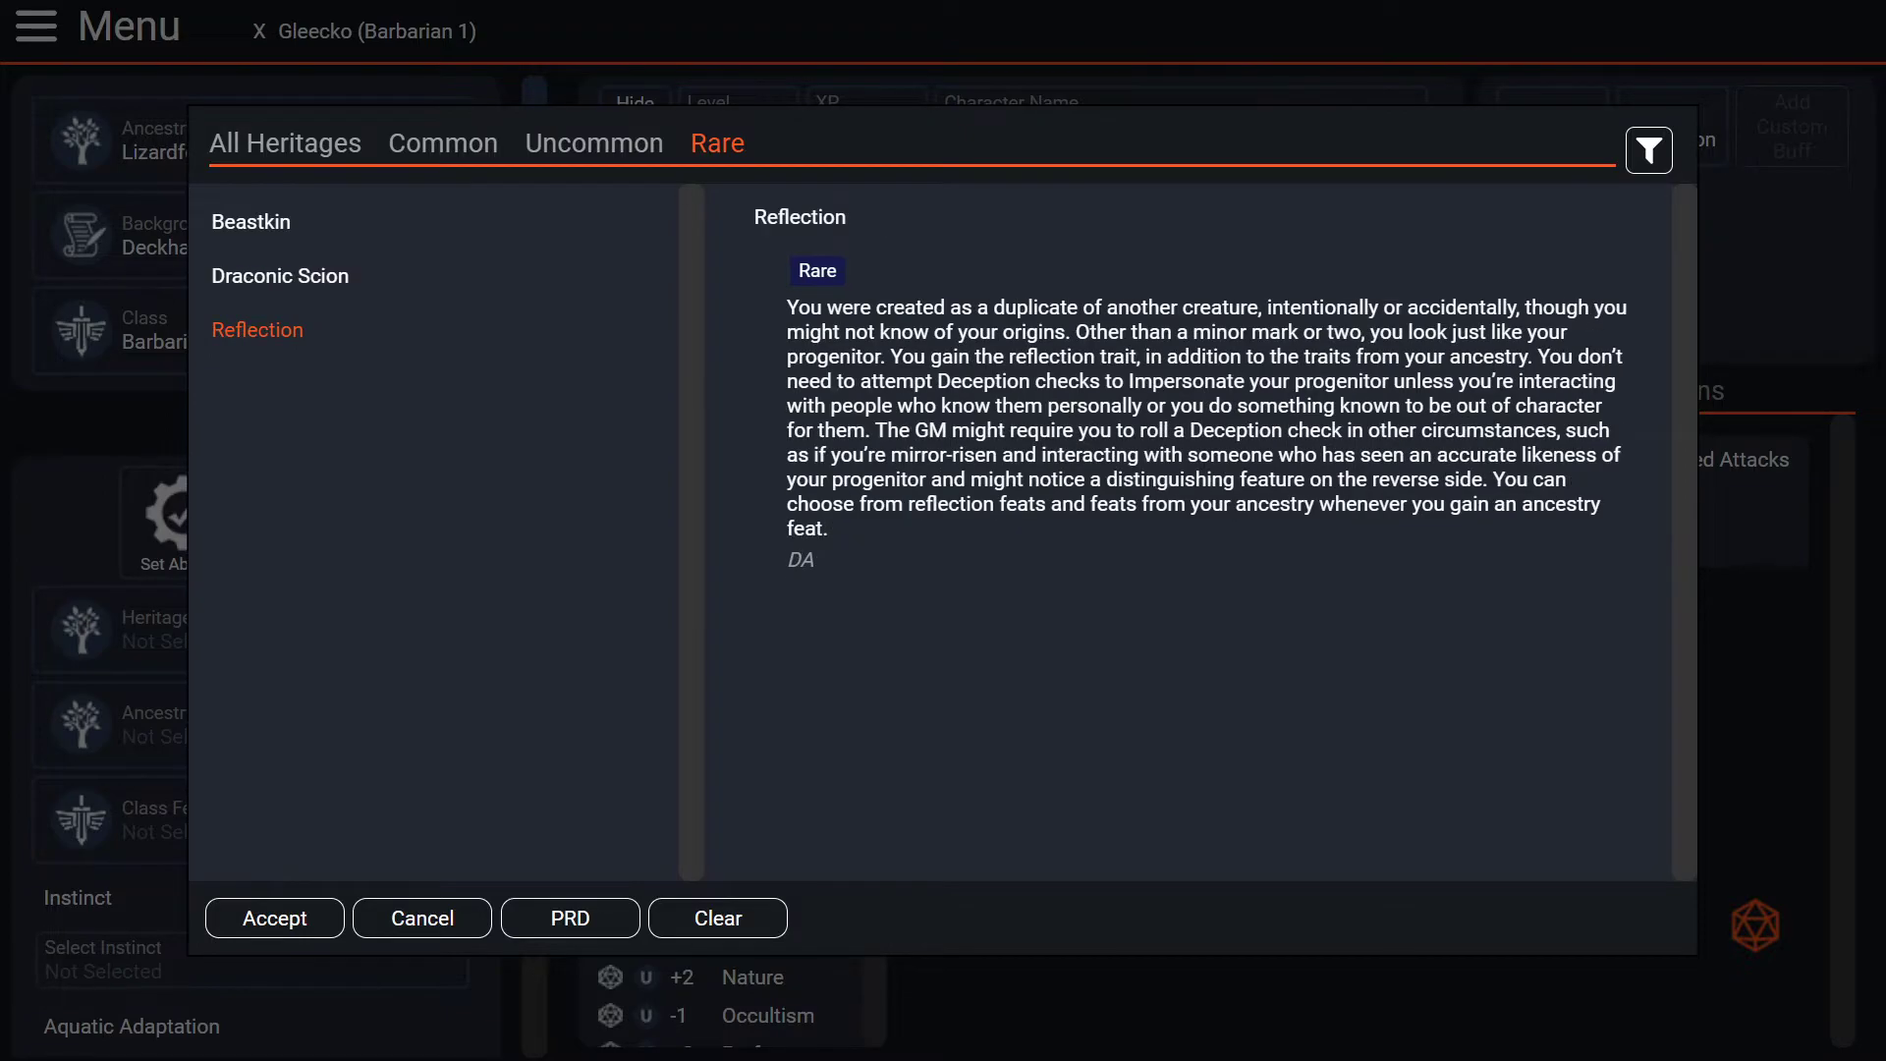
pyautogui.click(252, 222)
pyautogui.click(280, 276)
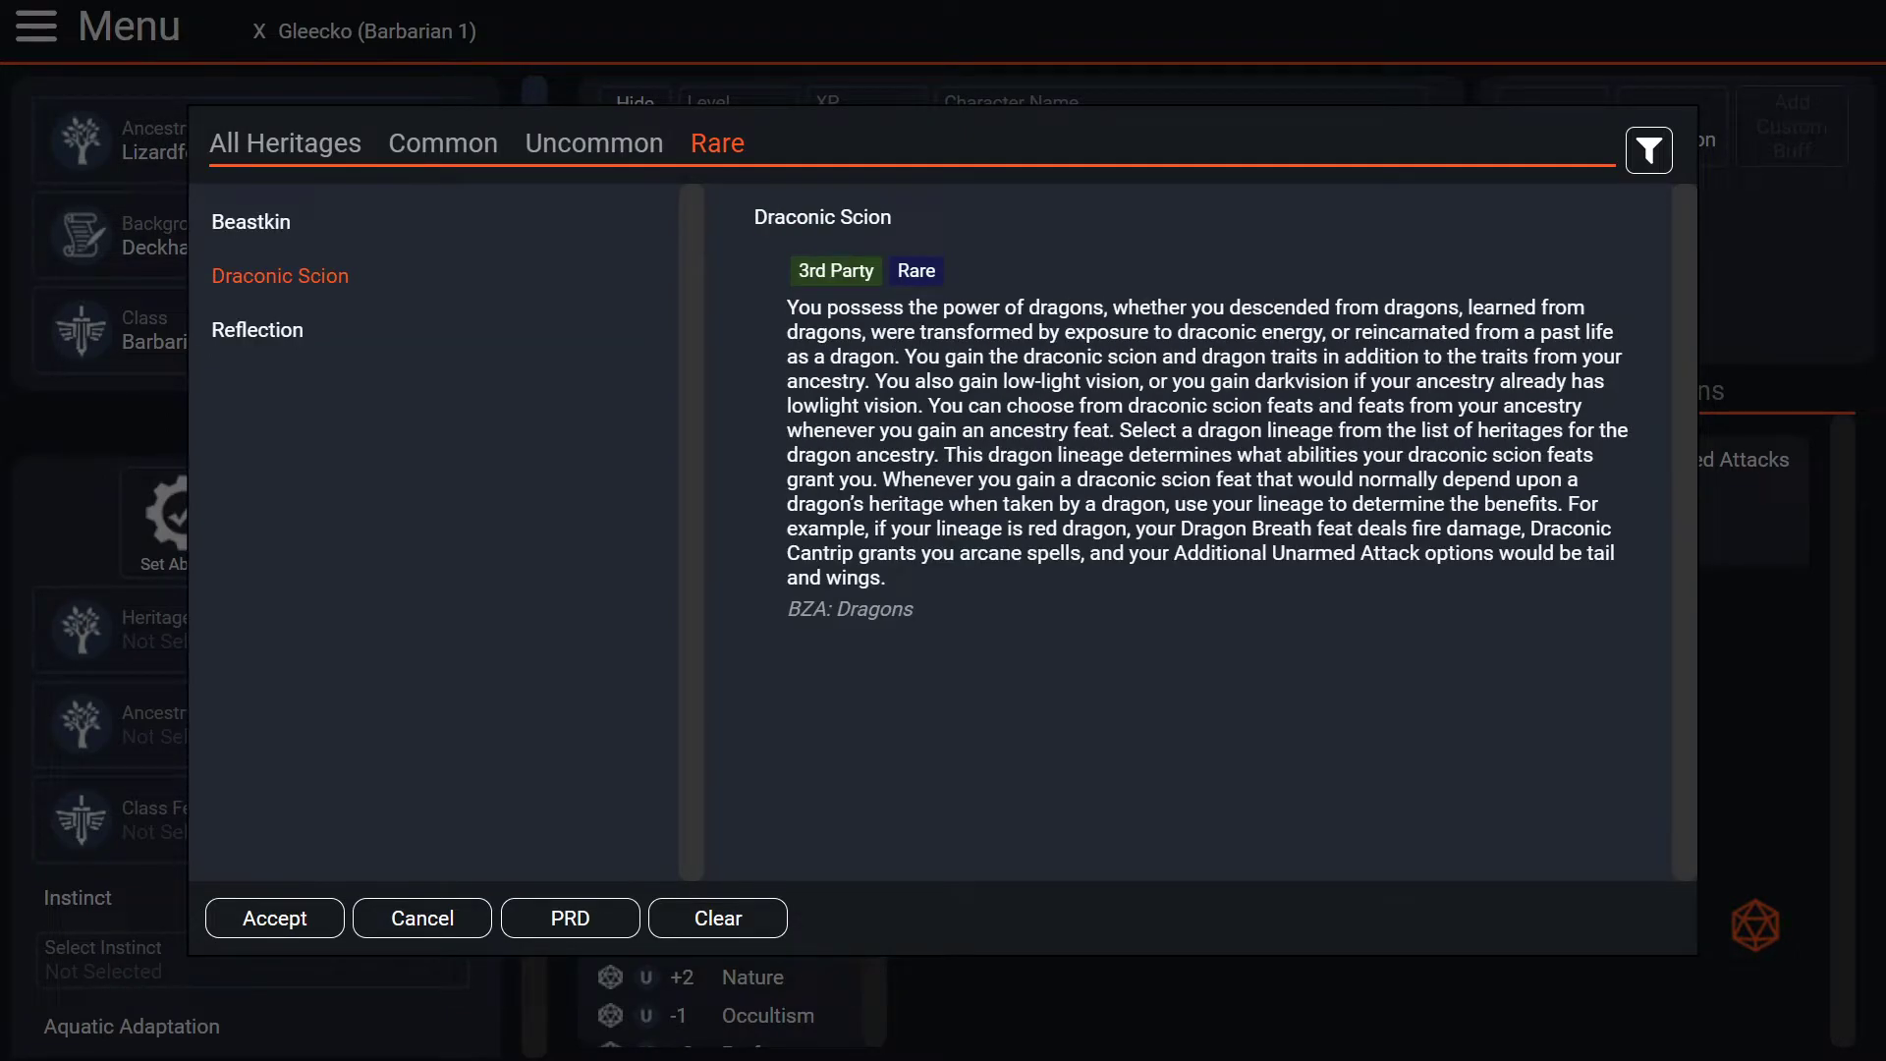
# - Read the description of the common Wetlander Lizardfolk heritage, and set it as the character's heritage
pyautogui.click(443, 144)
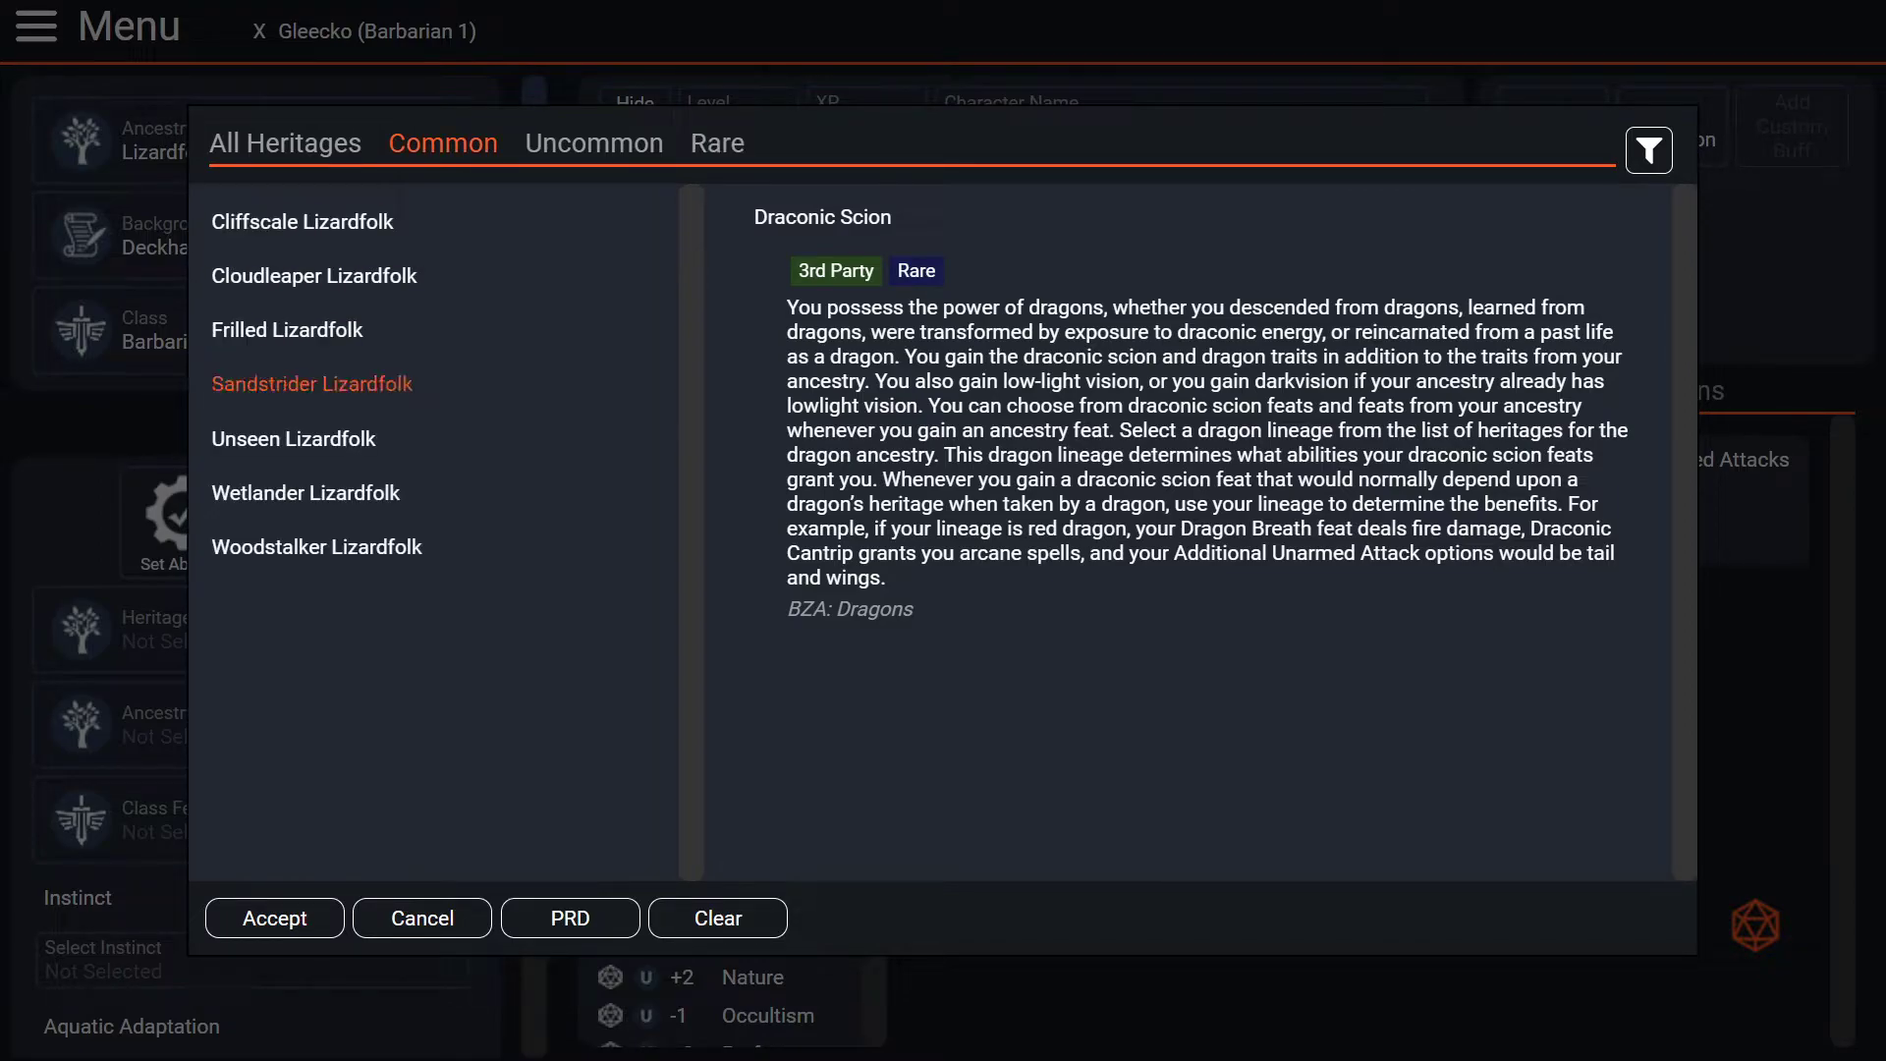
pyautogui.click(306, 493)
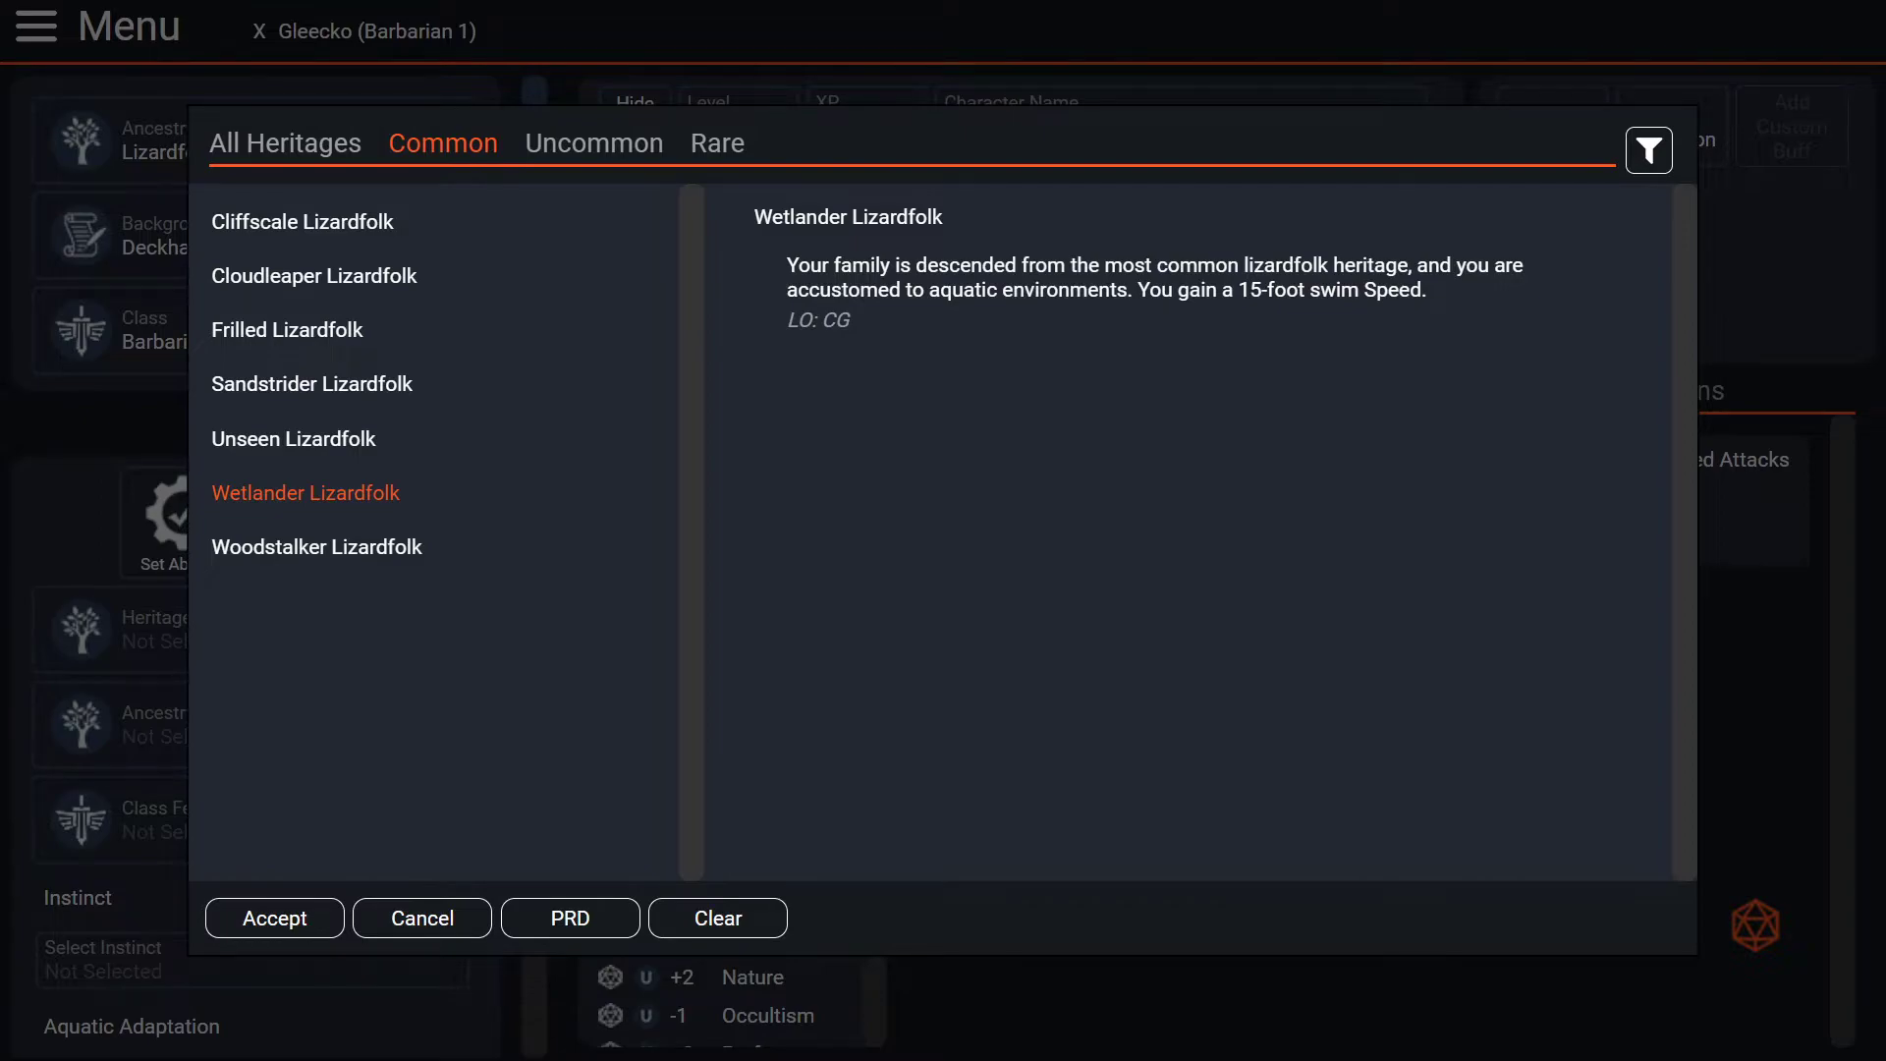
pyautogui.moveTo(787, 265); pyautogui.dragTo(850, 322)
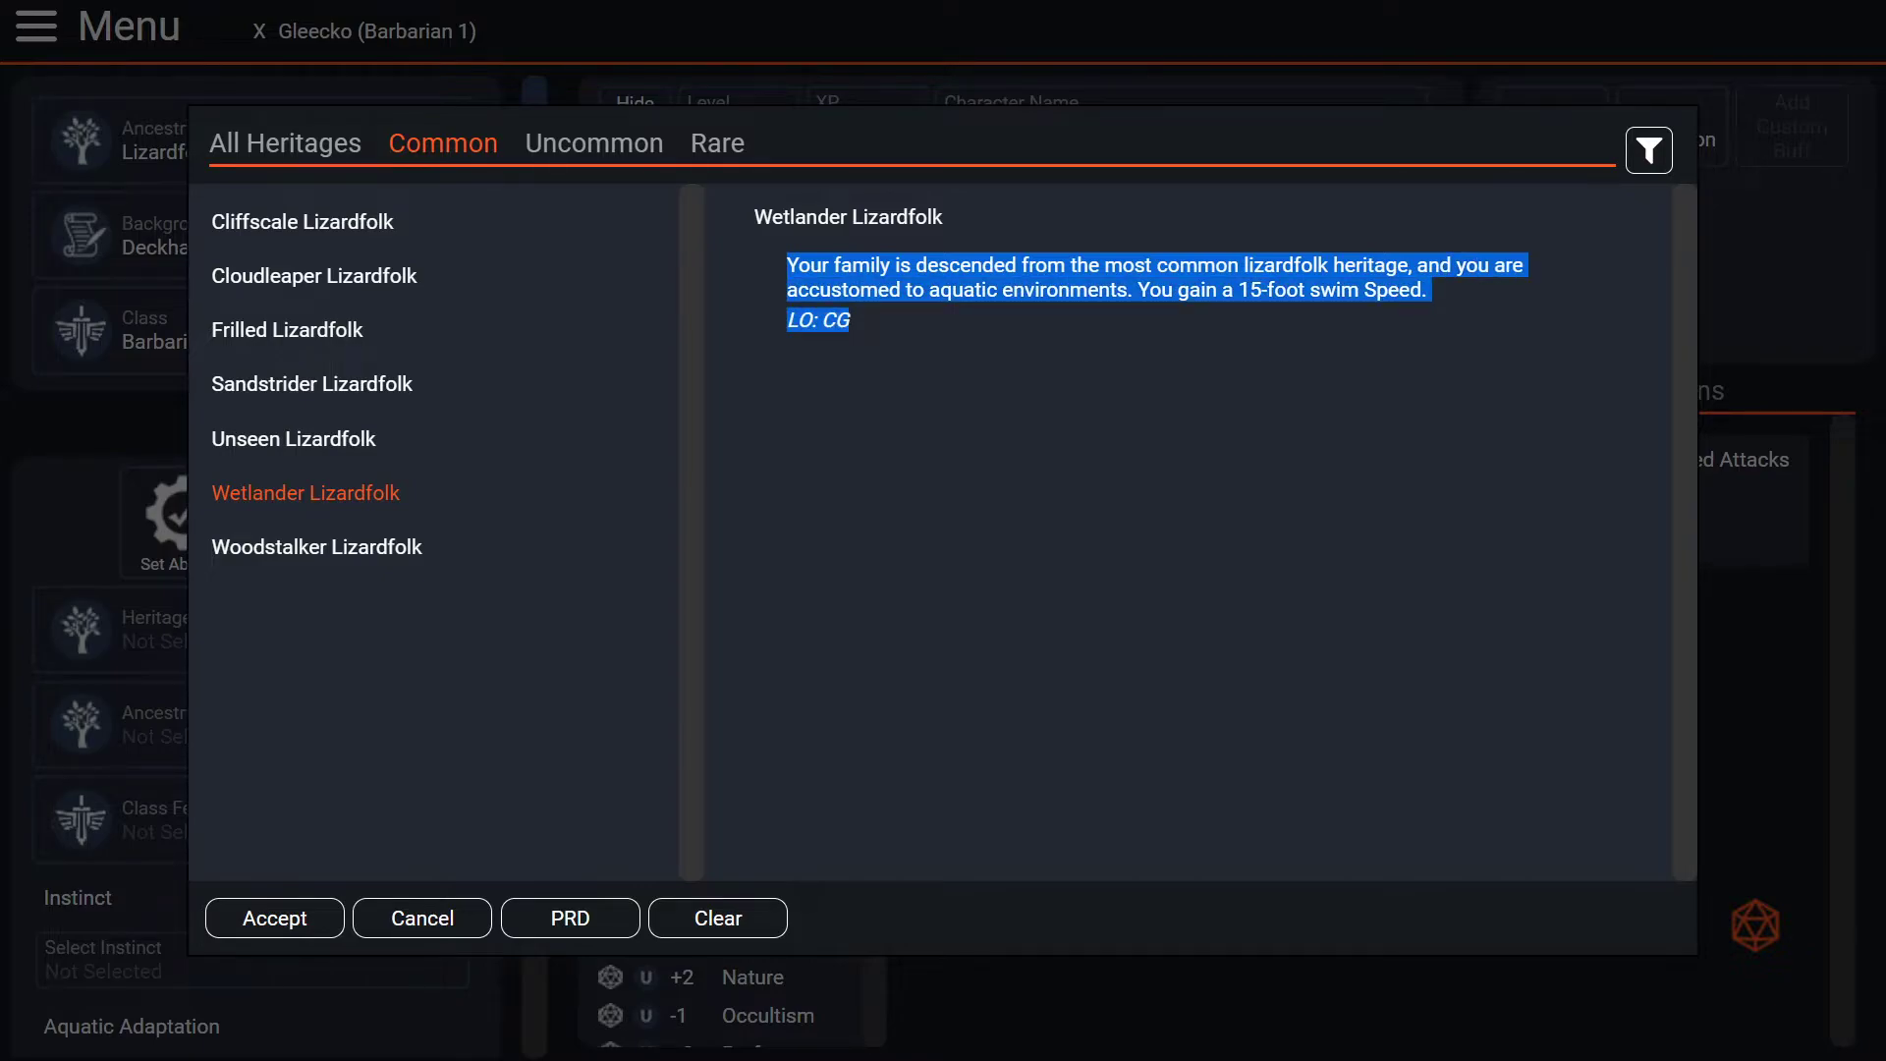
pyautogui.click(1041, 423)
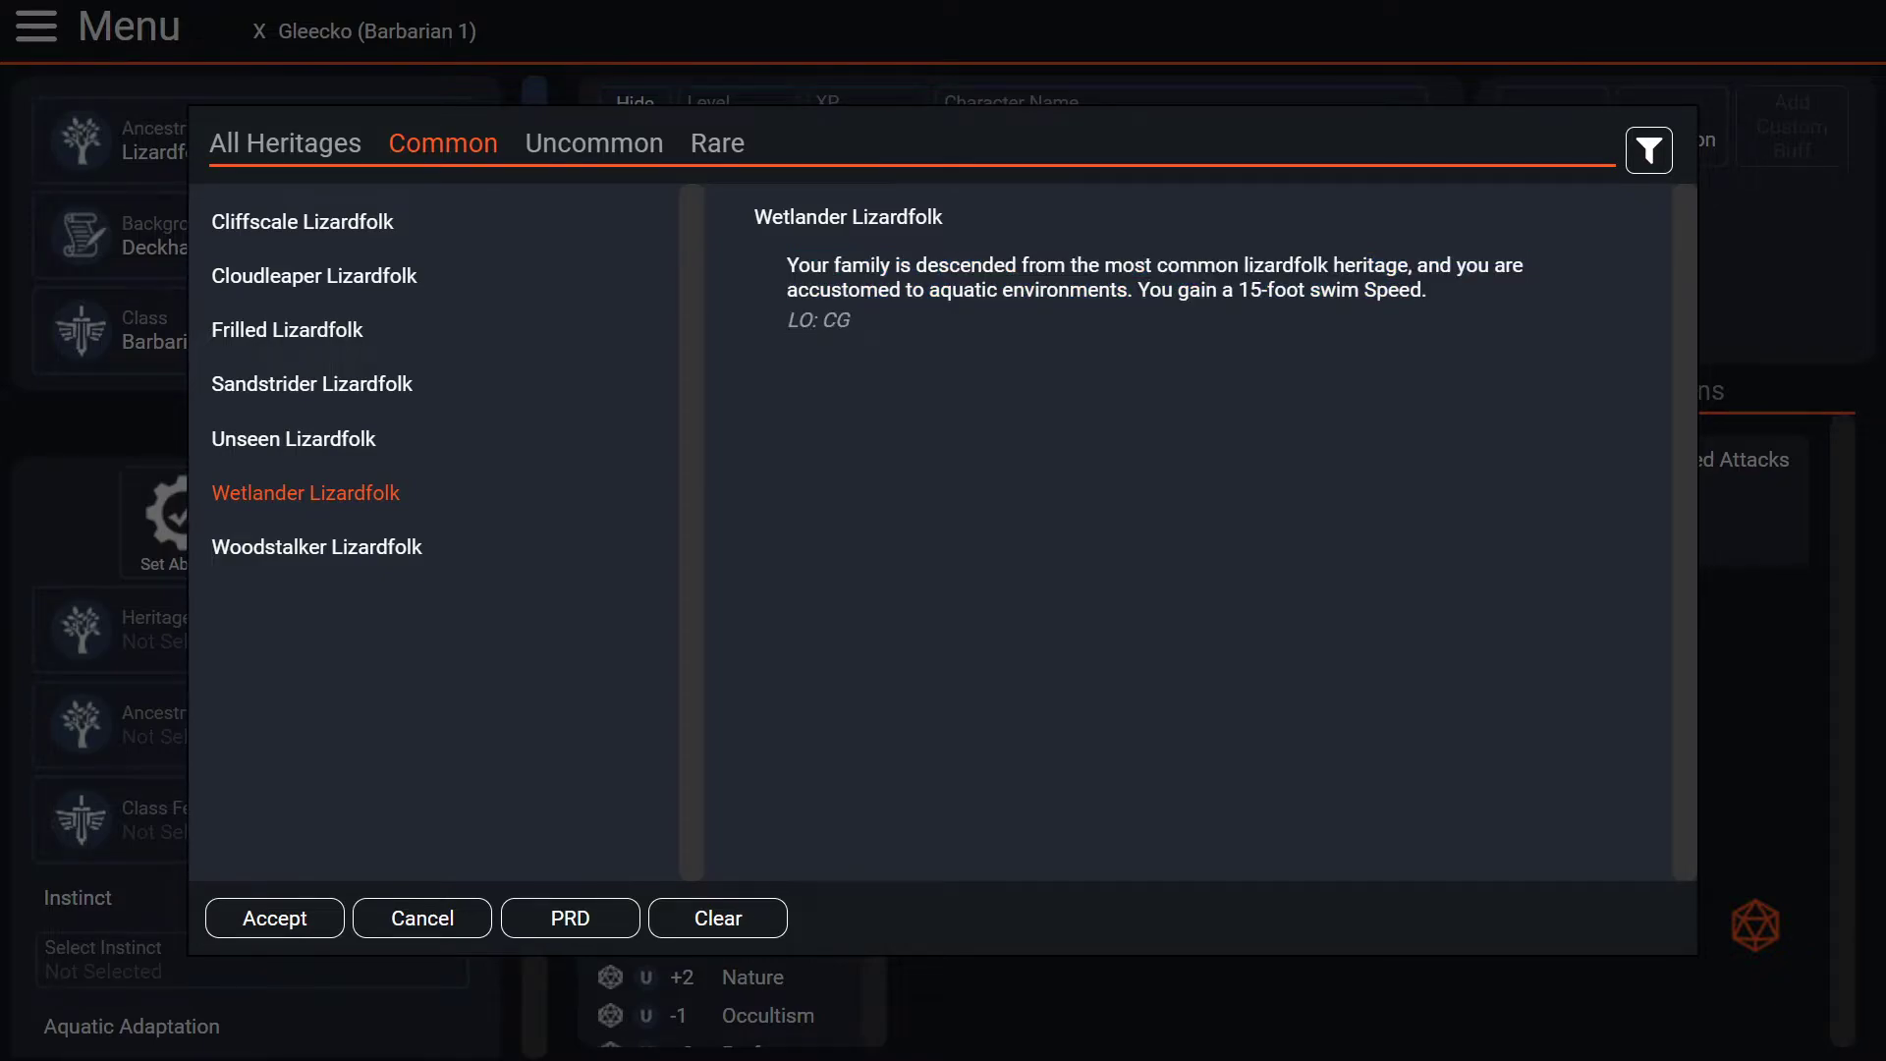
pyautogui.click(275, 917)
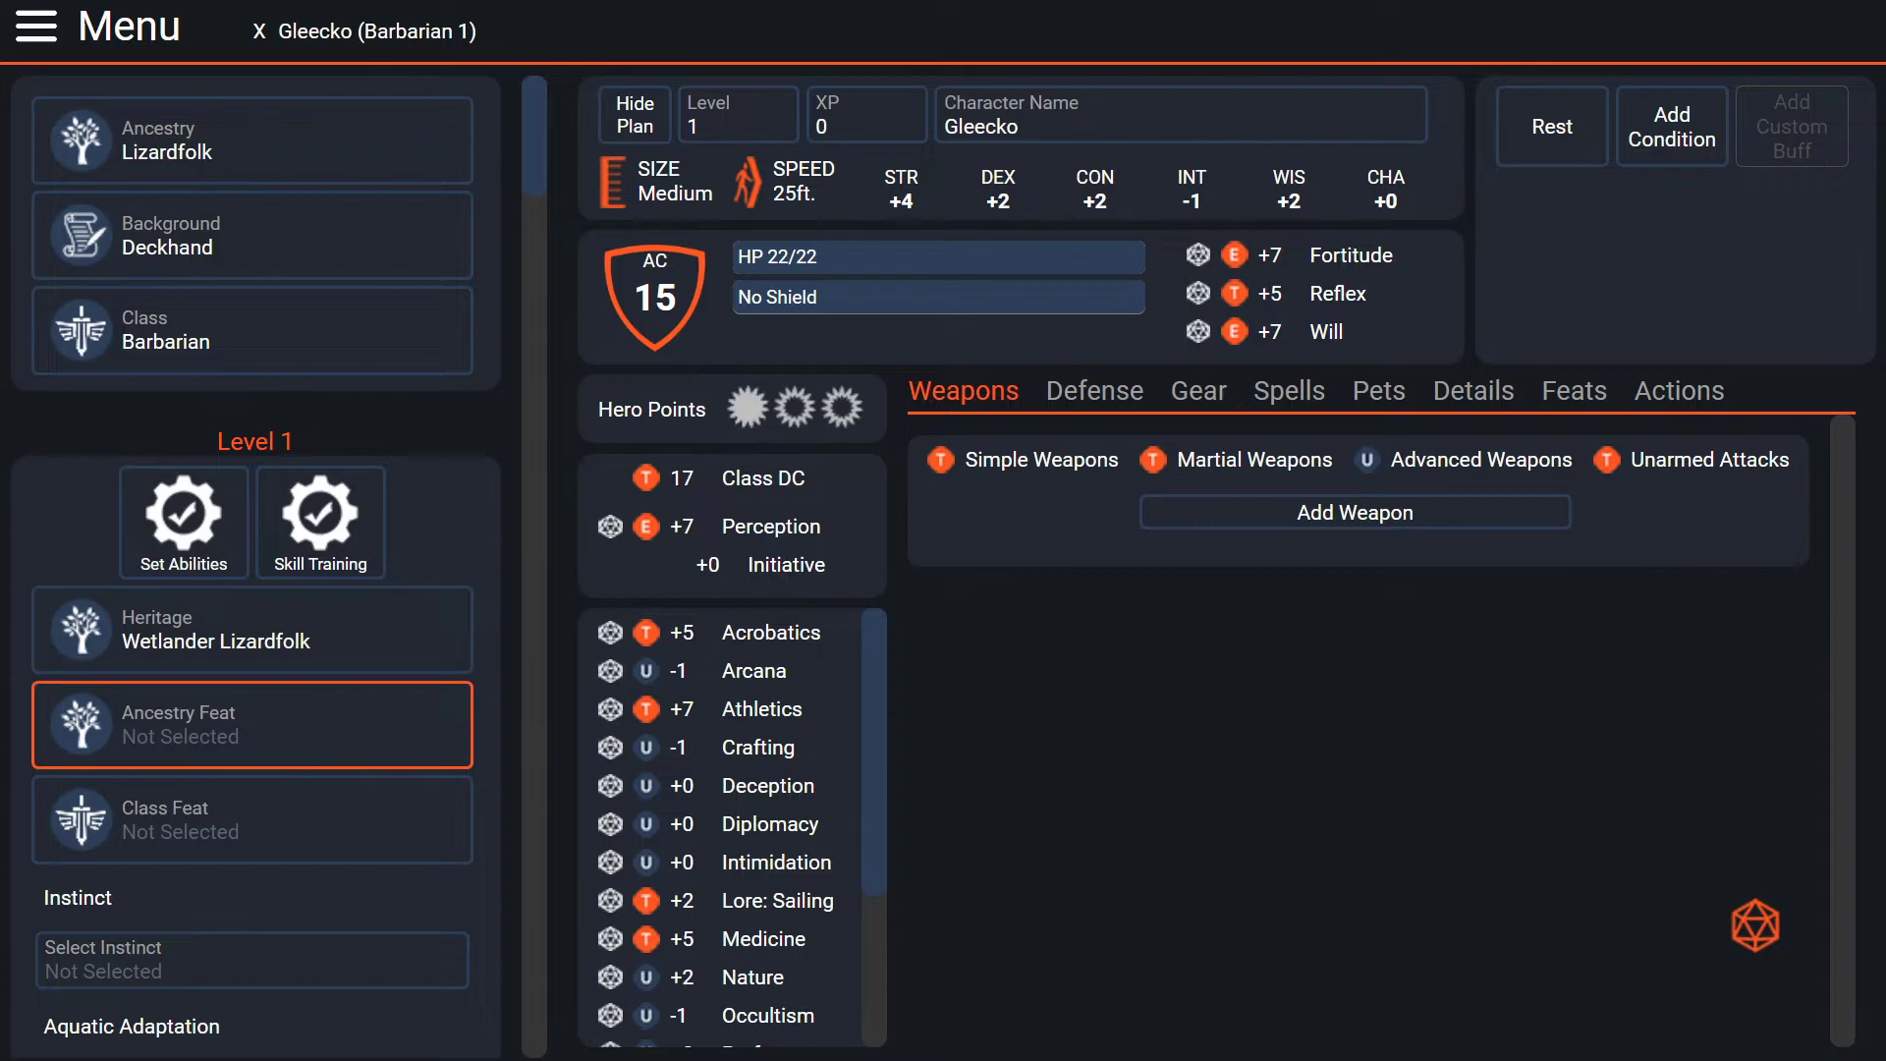
# - Look through the list of Lizardfolk ancestry feats from level 1 up to the higher levels, reading the Bone Magic description
pyautogui.click(253, 724)
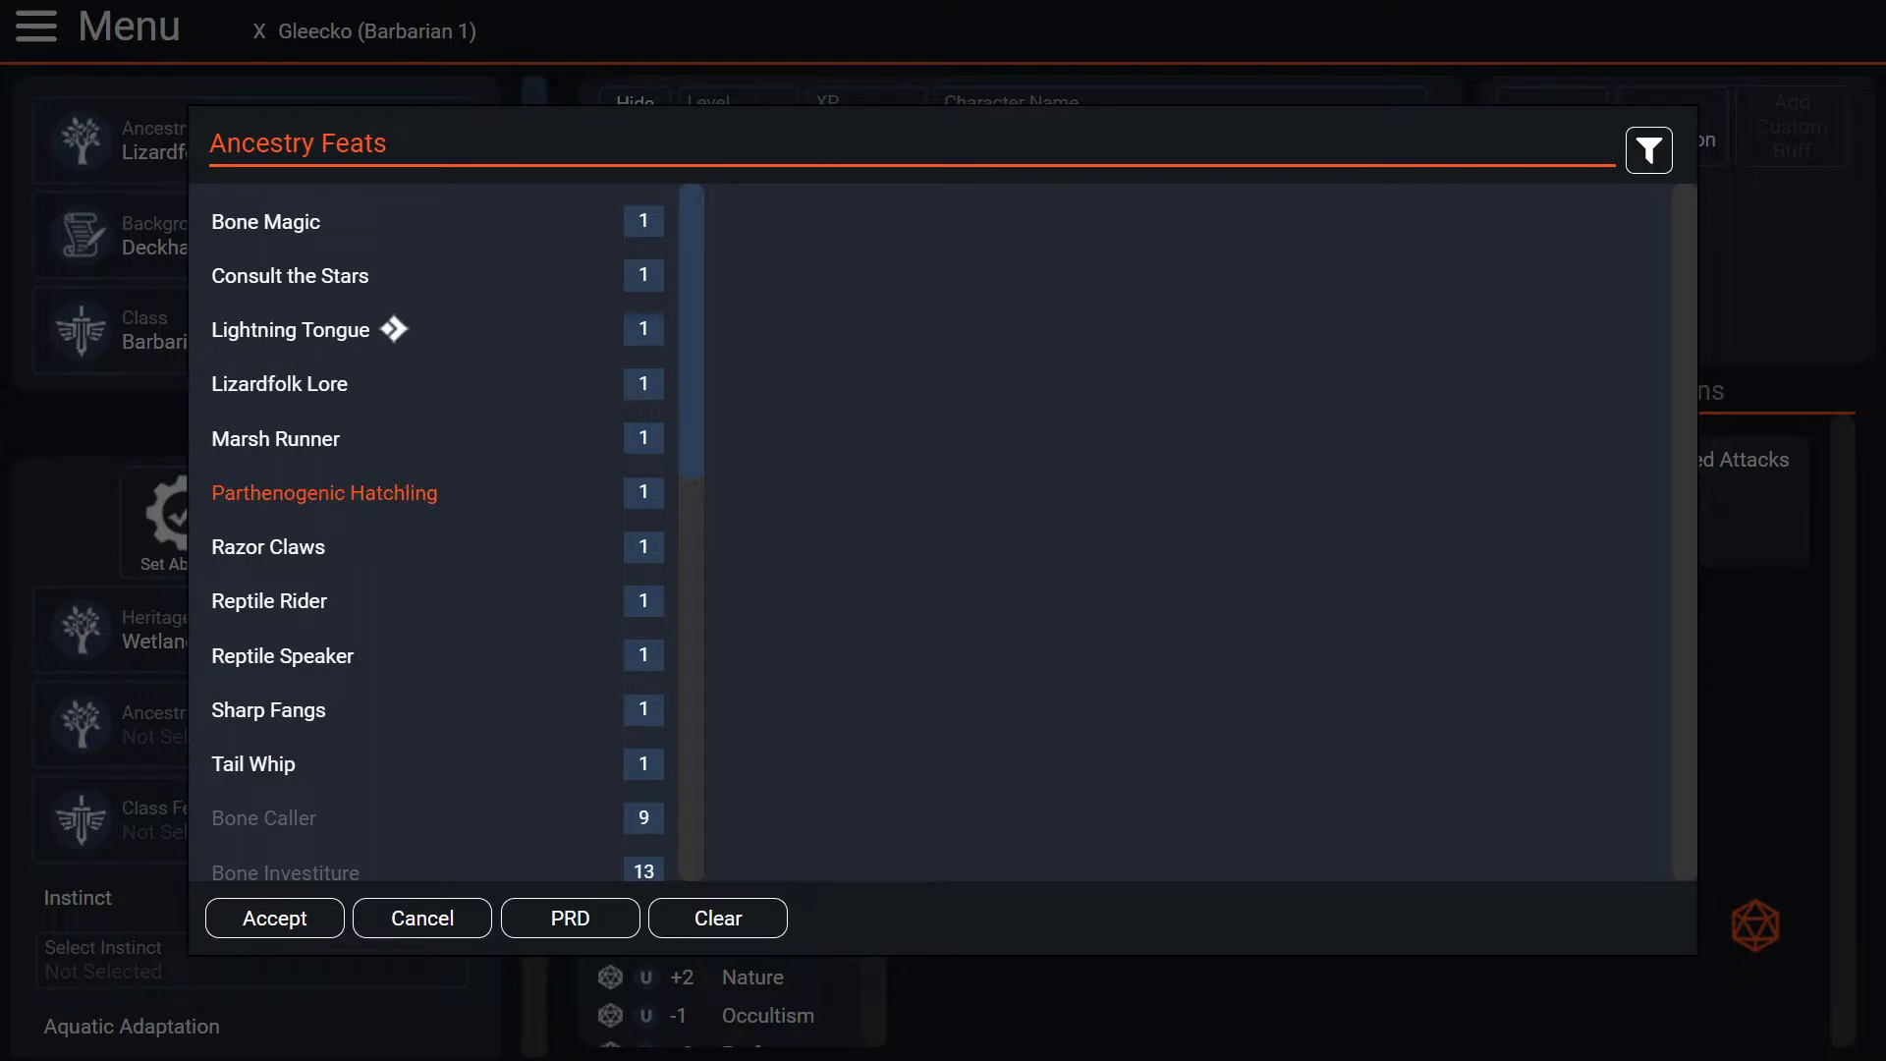
pyautogui.click(266, 222)
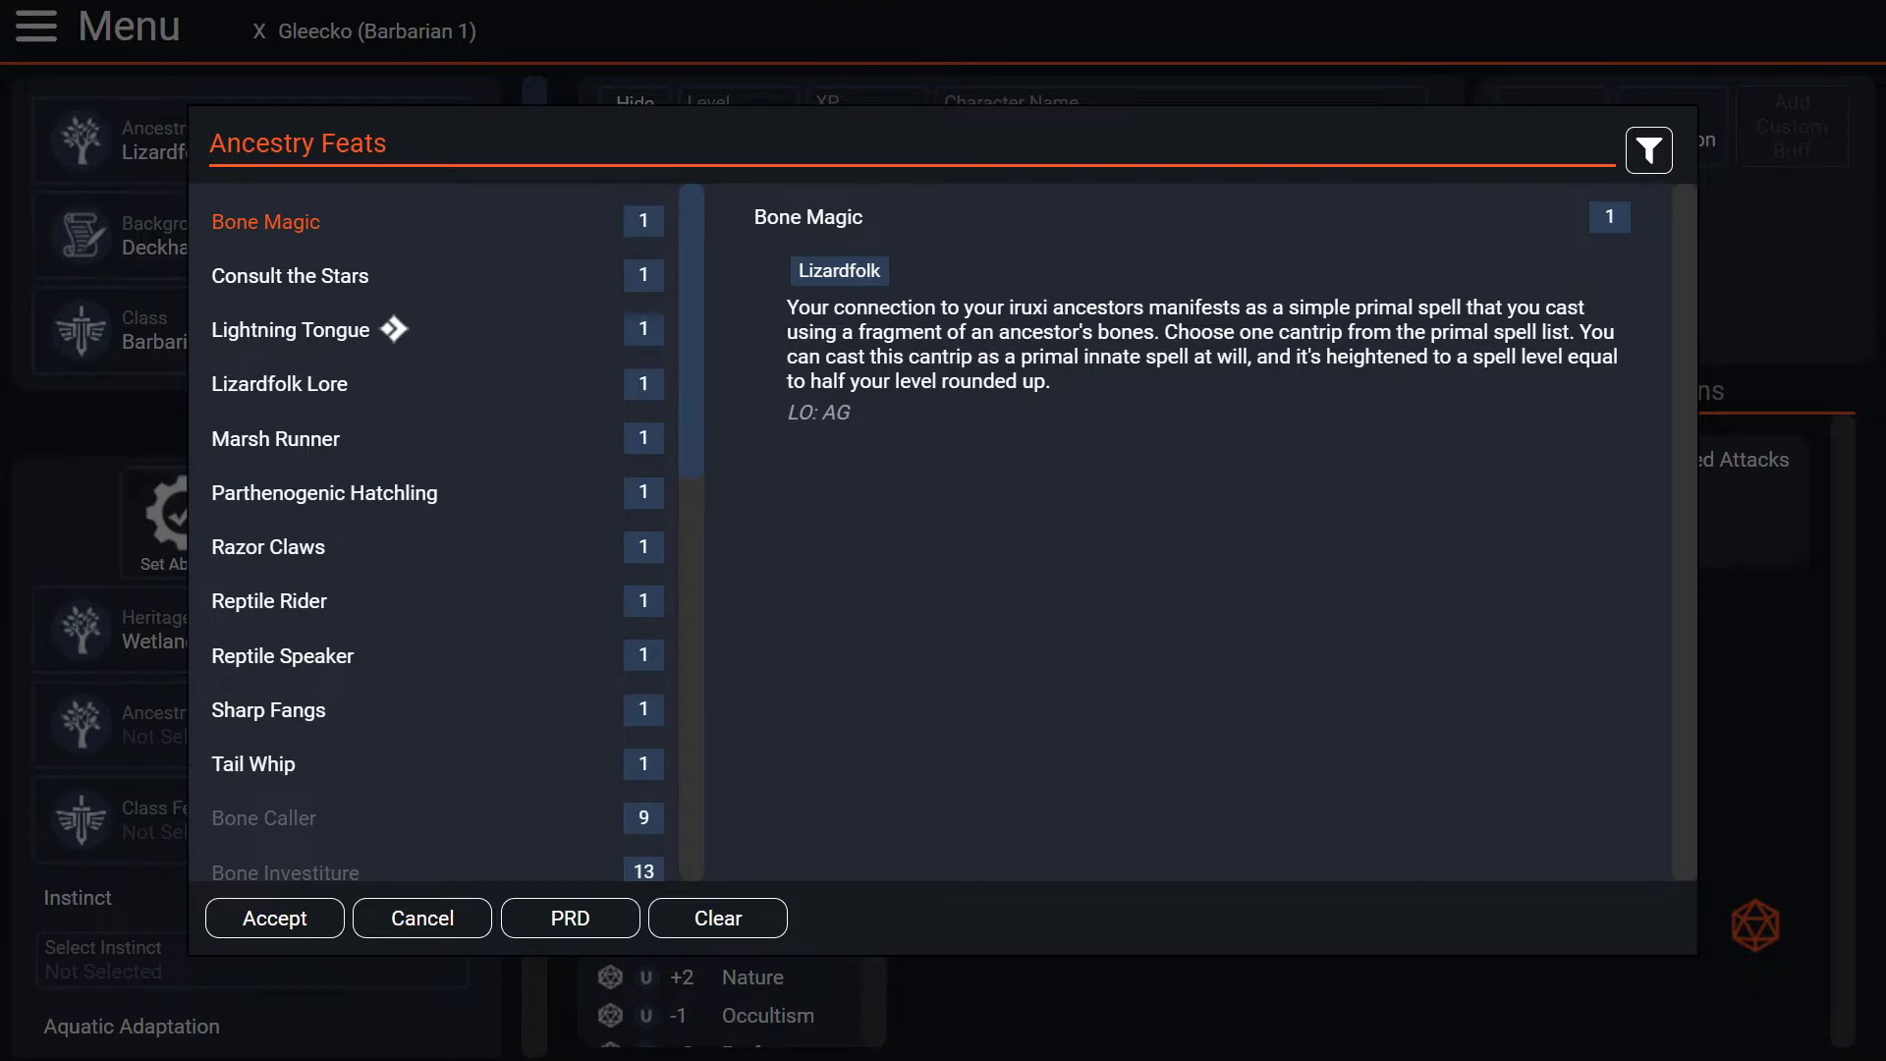
pyautogui.scroll(-2, 439, 539)
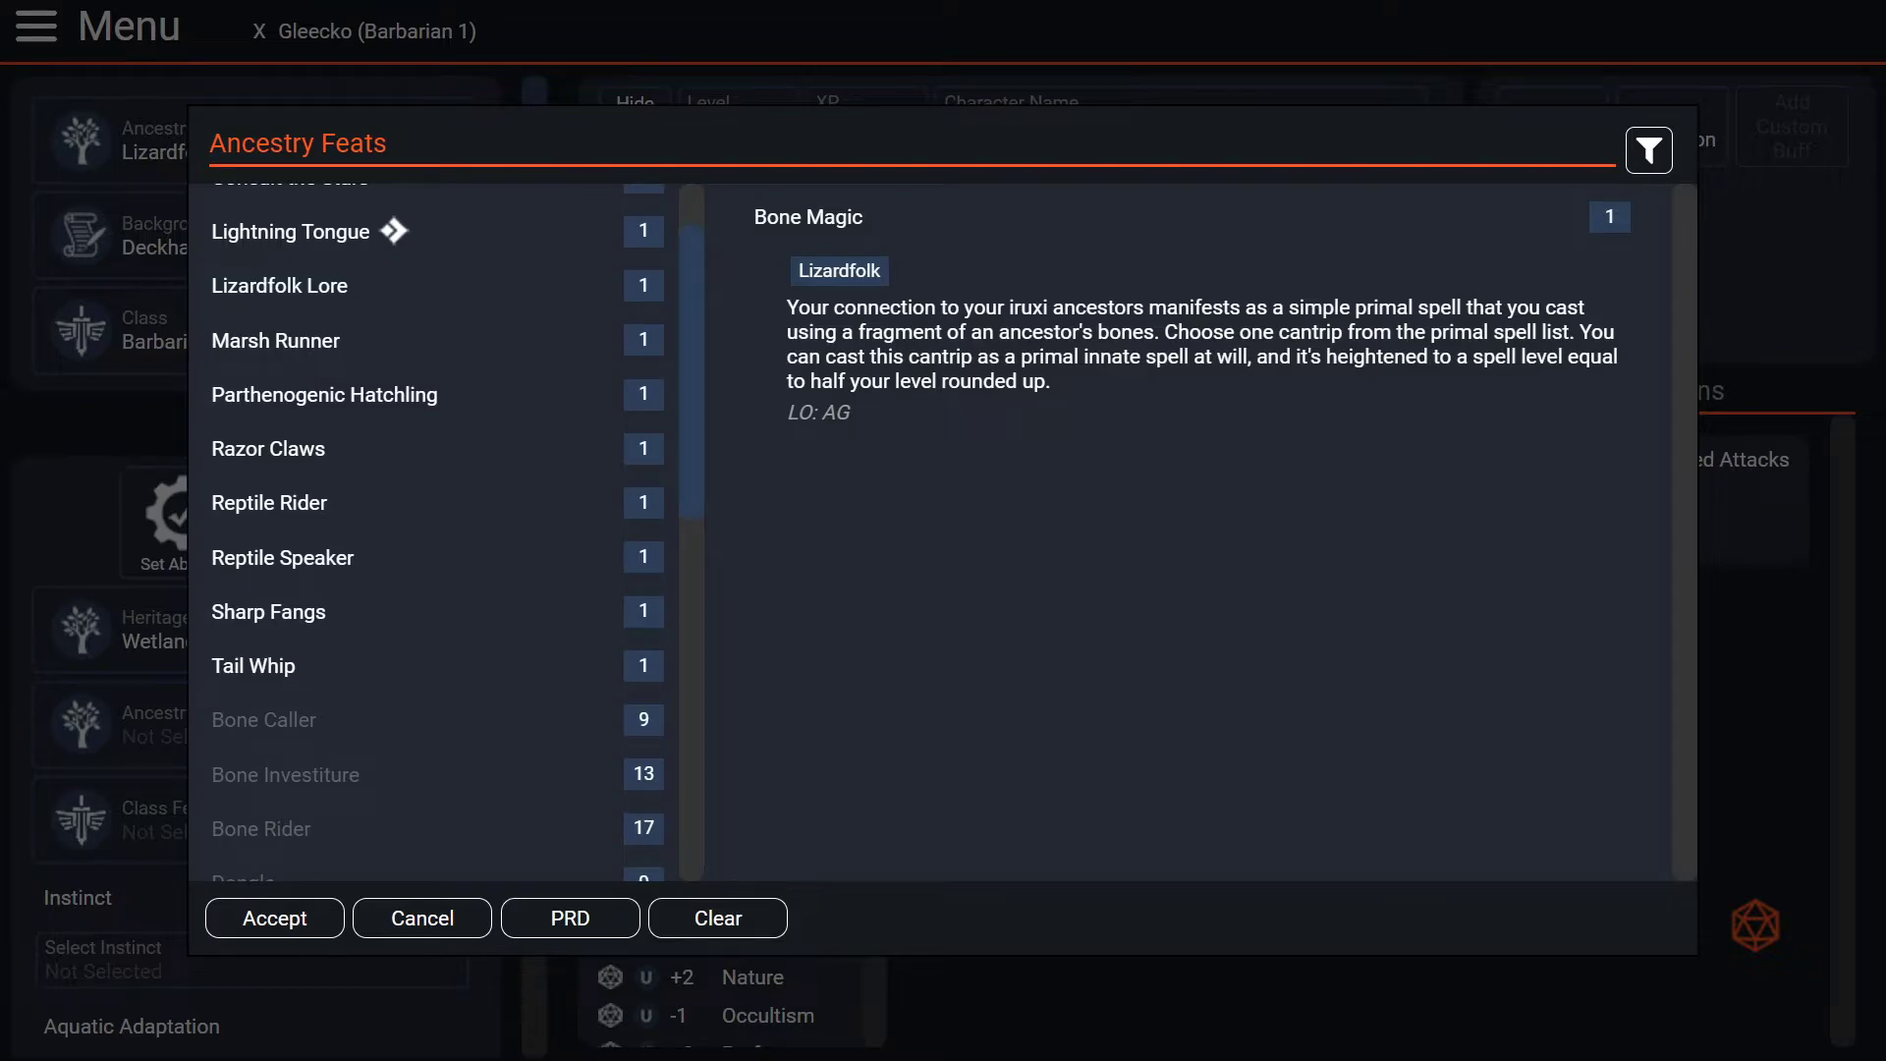
pyautogui.scroll(-4, 439, 531)
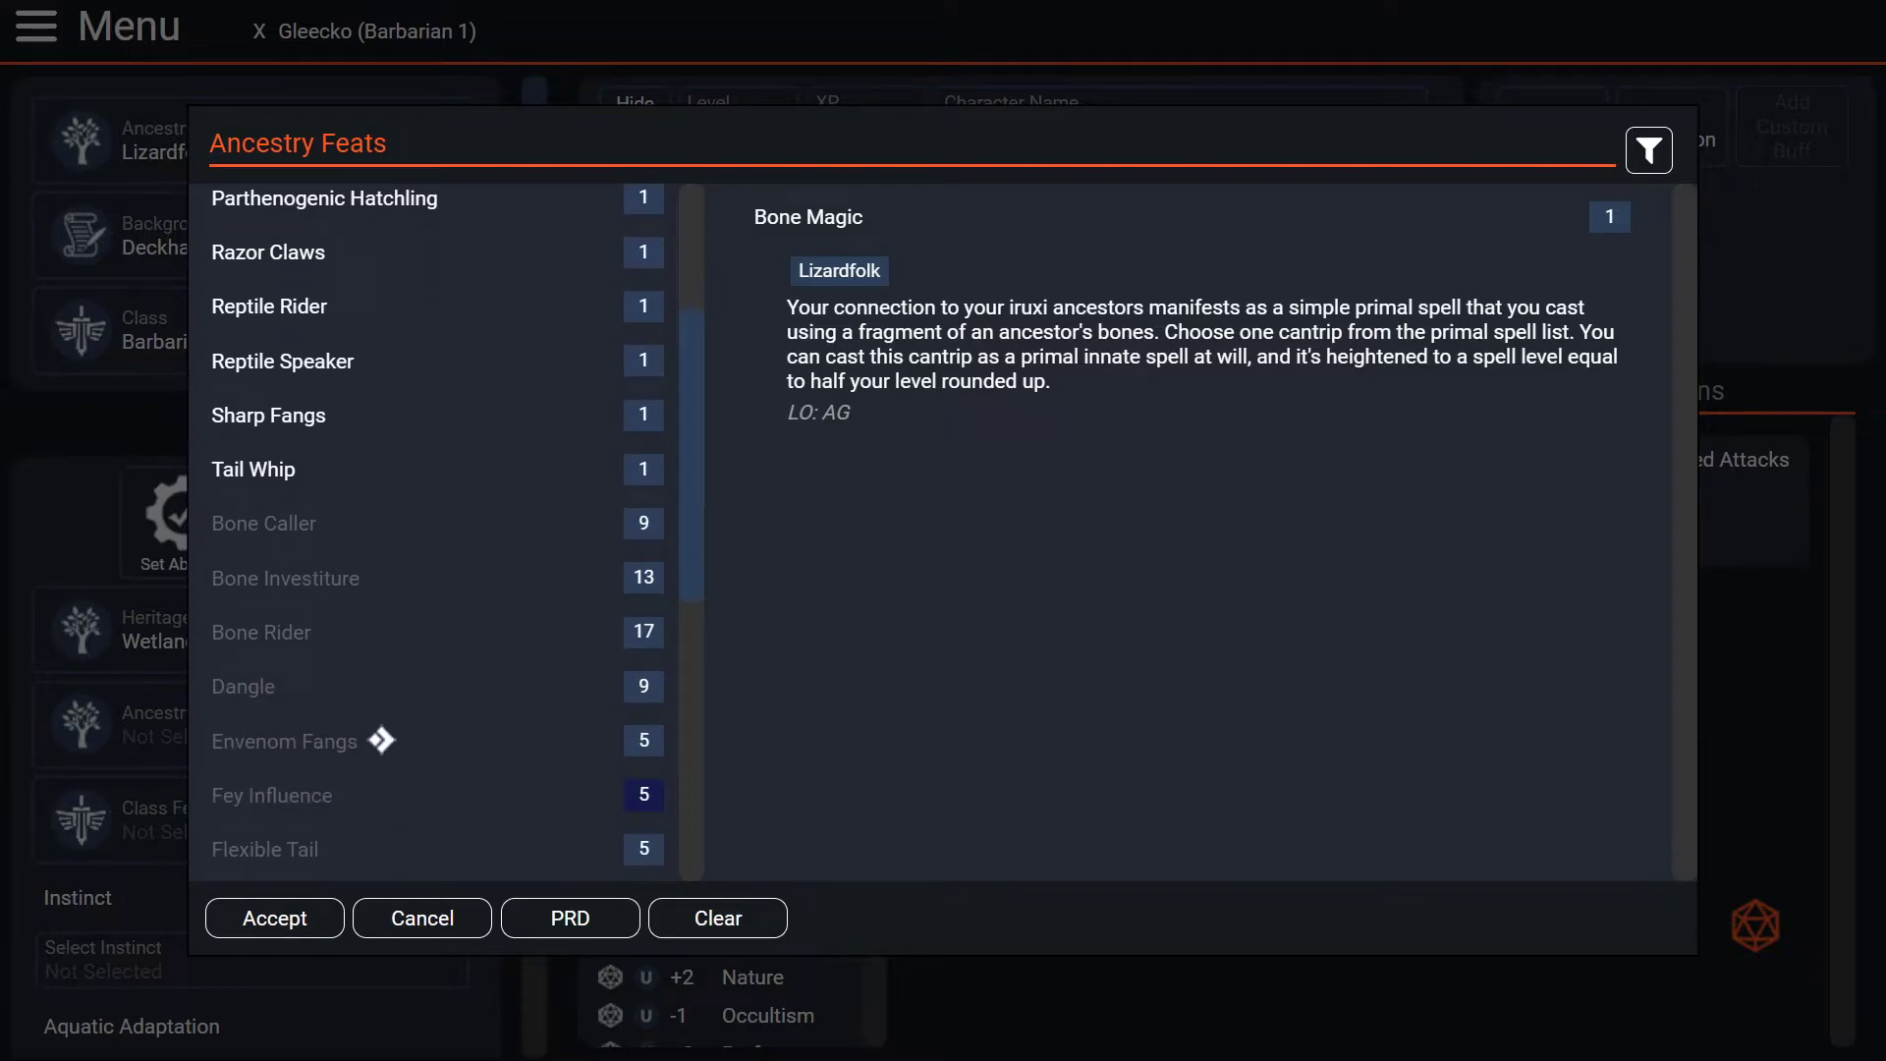
pyautogui.scroll(-13, 439, 532)
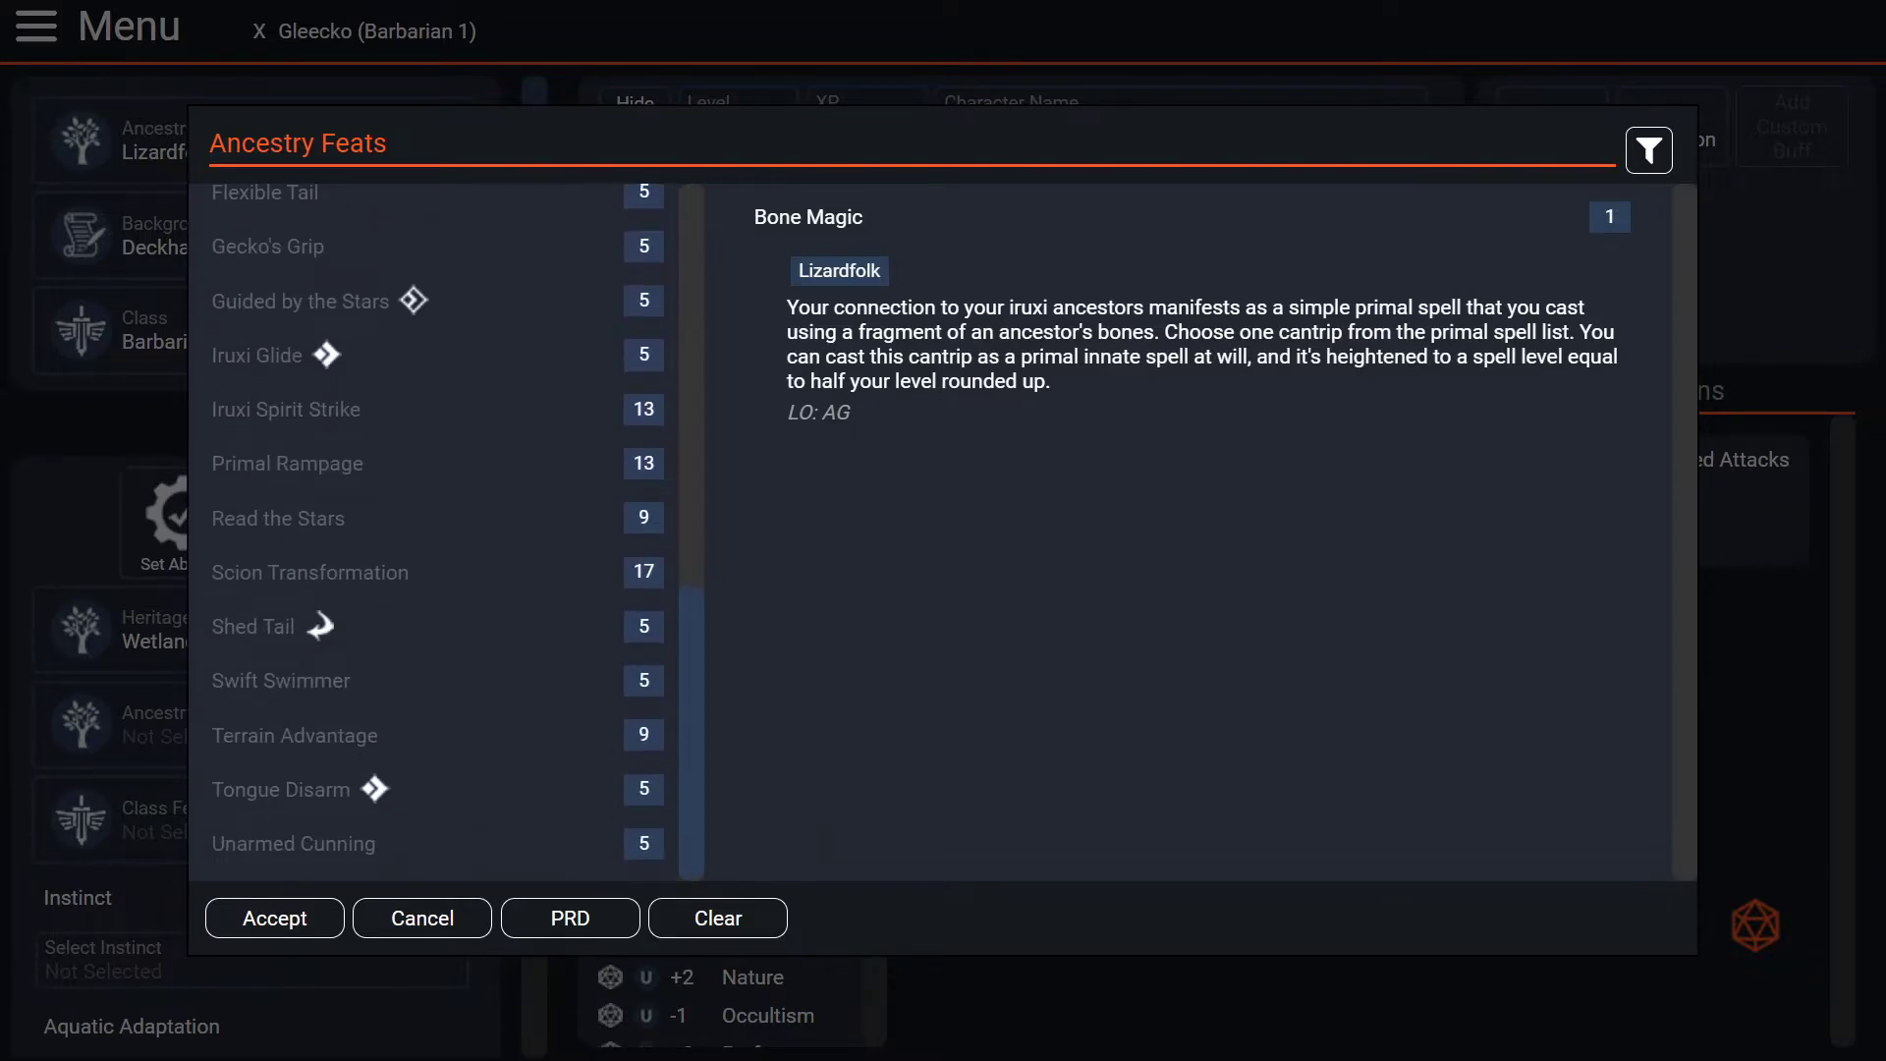
pyautogui.scroll(19, 439, 531)
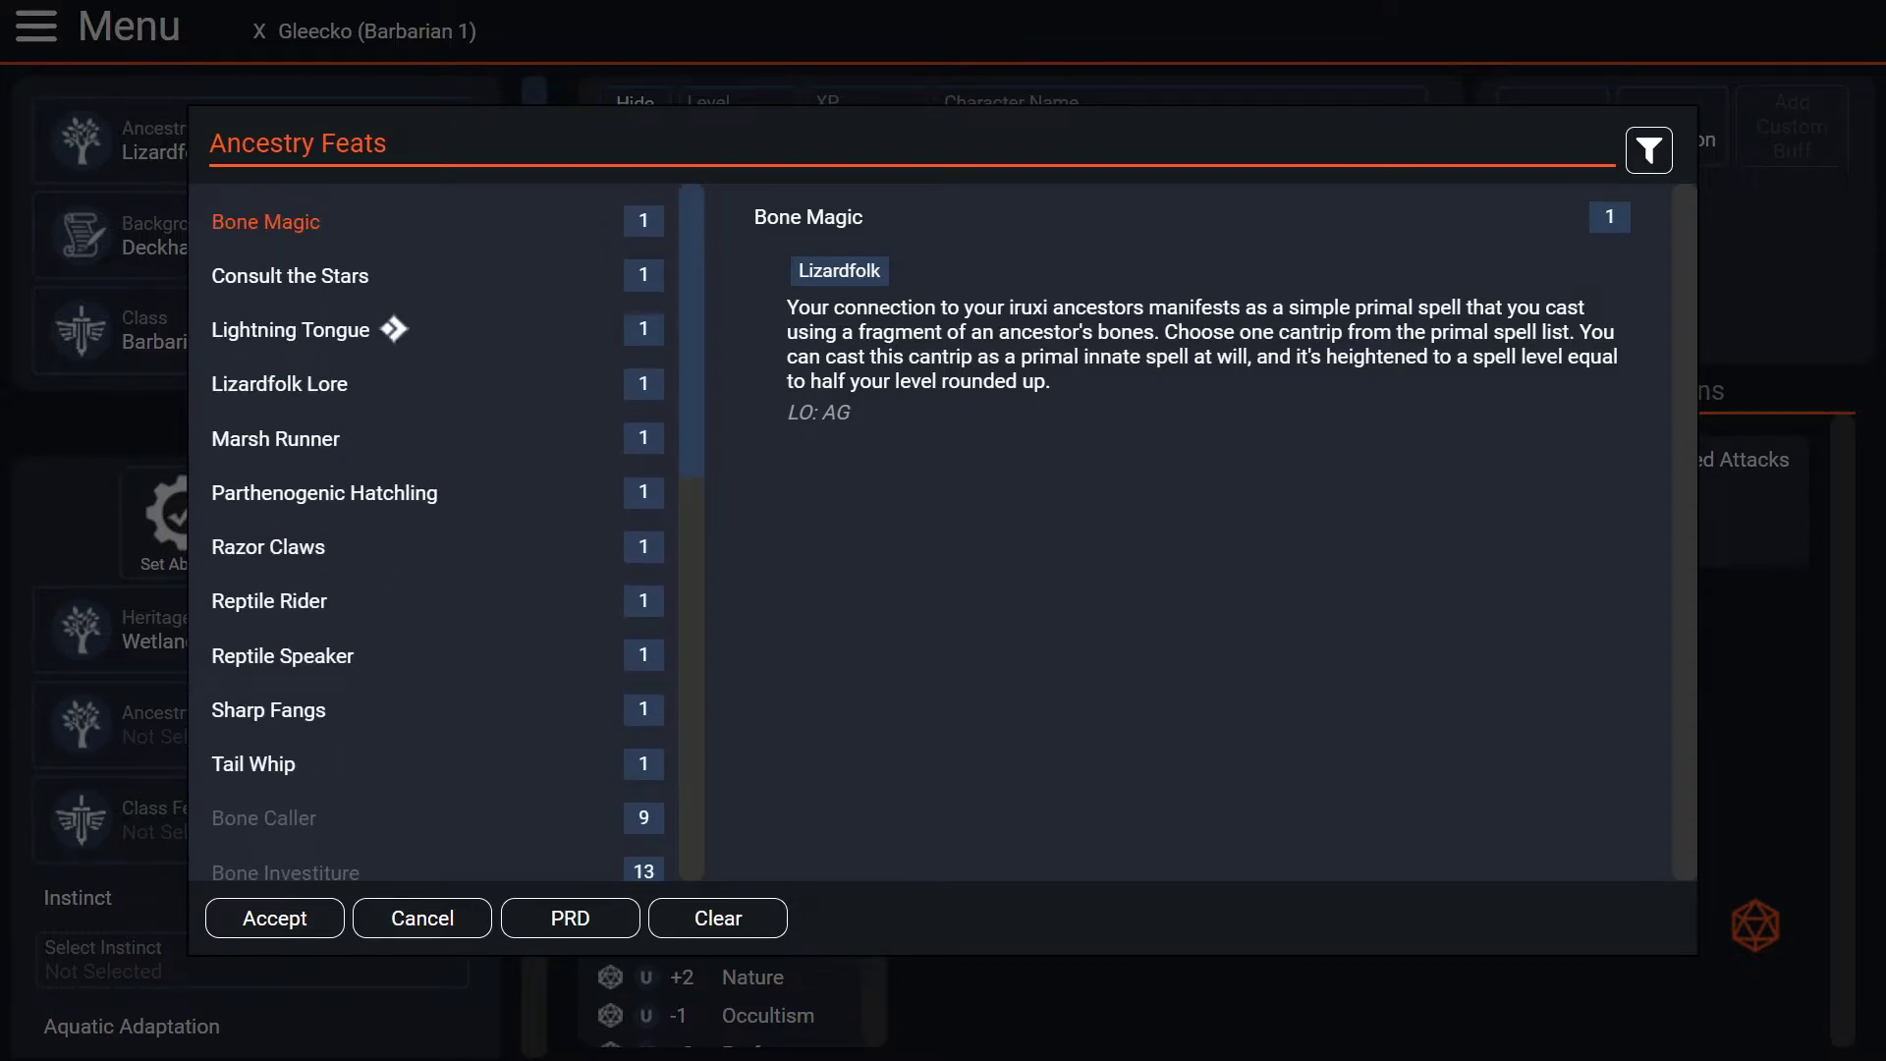
pyautogui.scroll(-17, 439, 532)
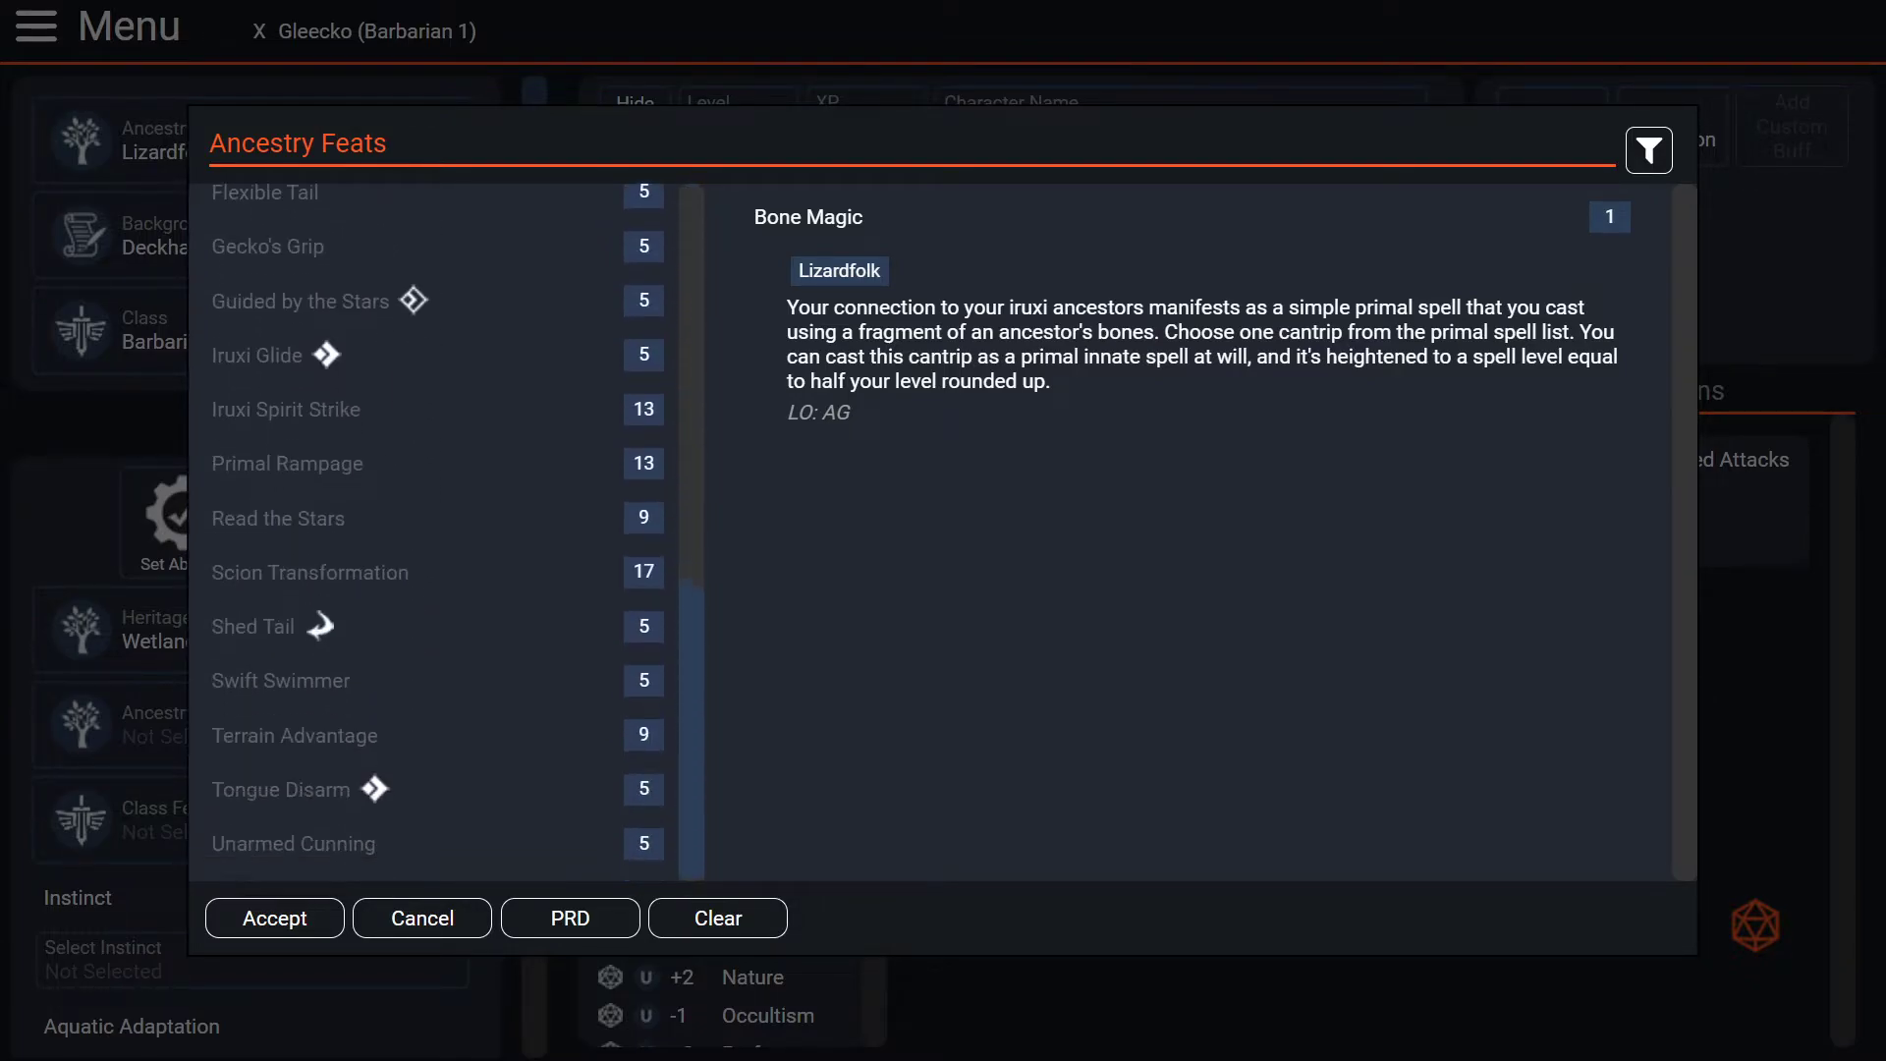
pyautogui.scroll(17, 324, 492)
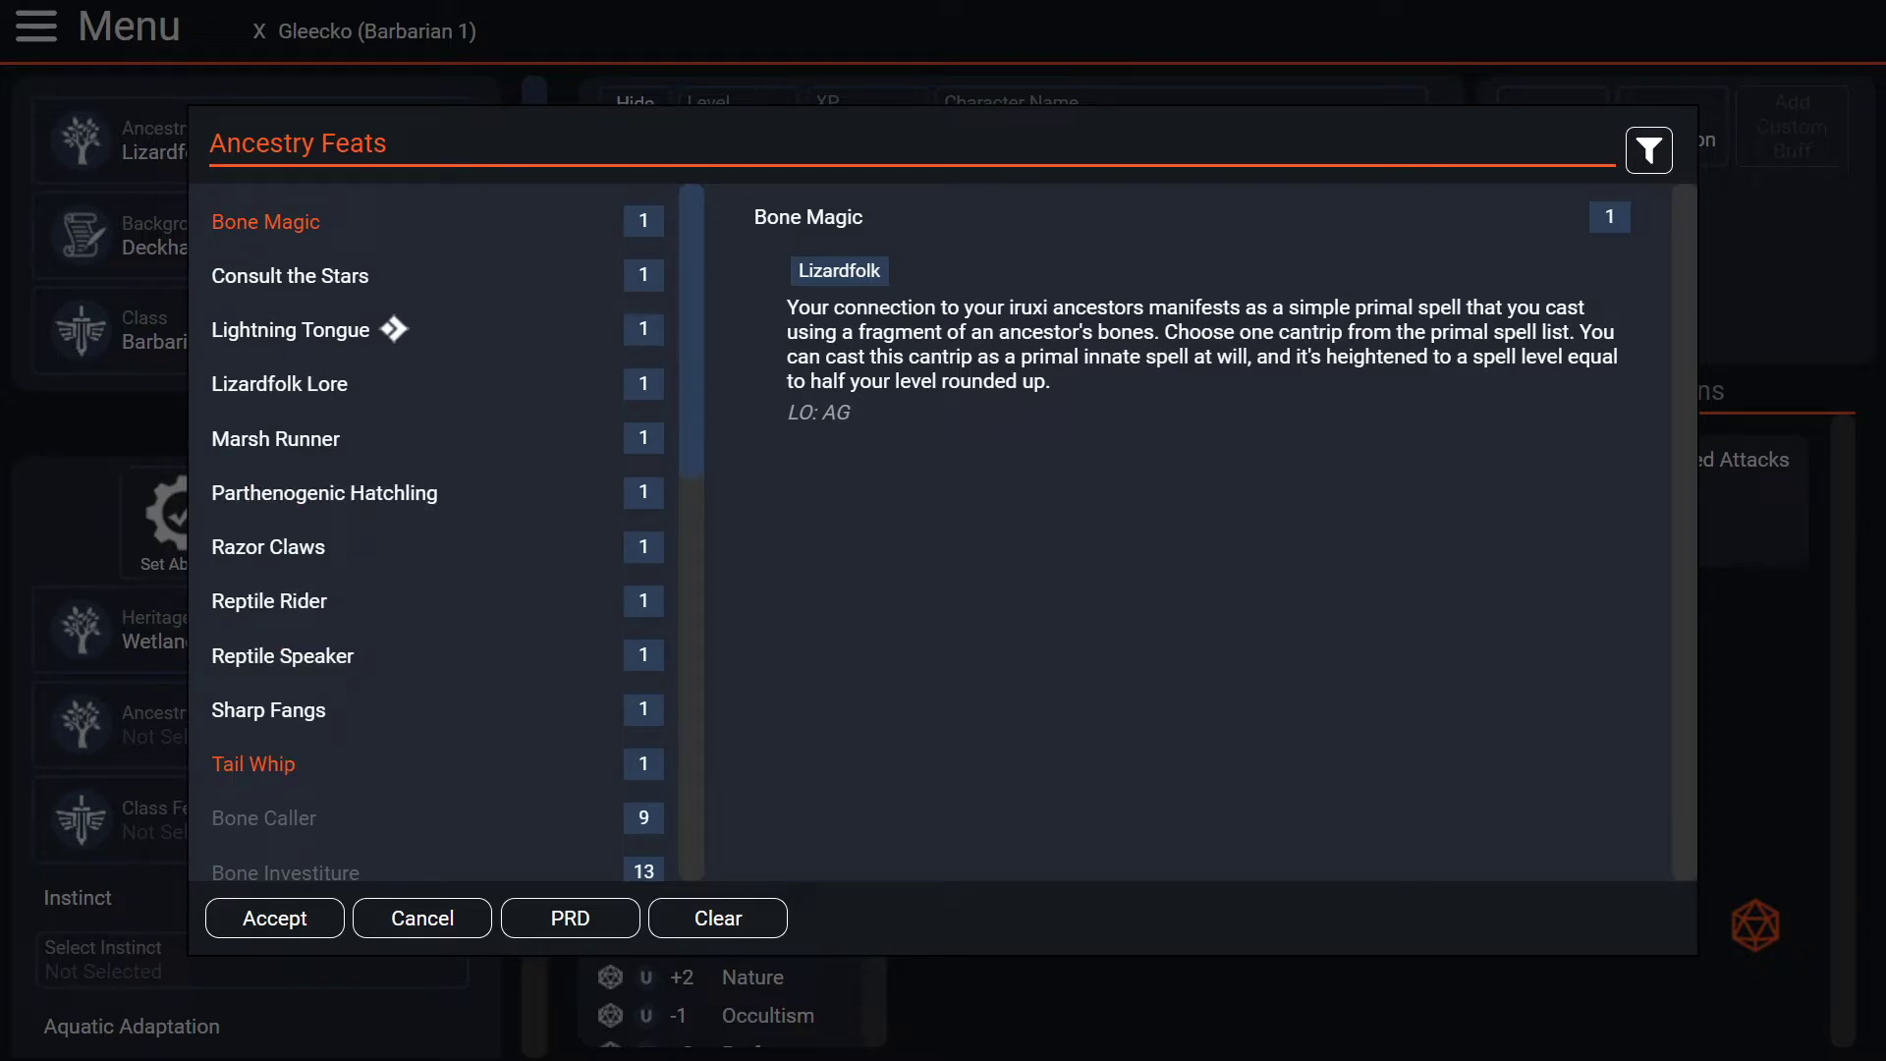
# - Read the Marsh Runner and Sharp Fangs descriptions, including Marsh Runner's prerequisite, and set Sharp Fangs as the ancestry feat
pyautogui.click(276, 439)
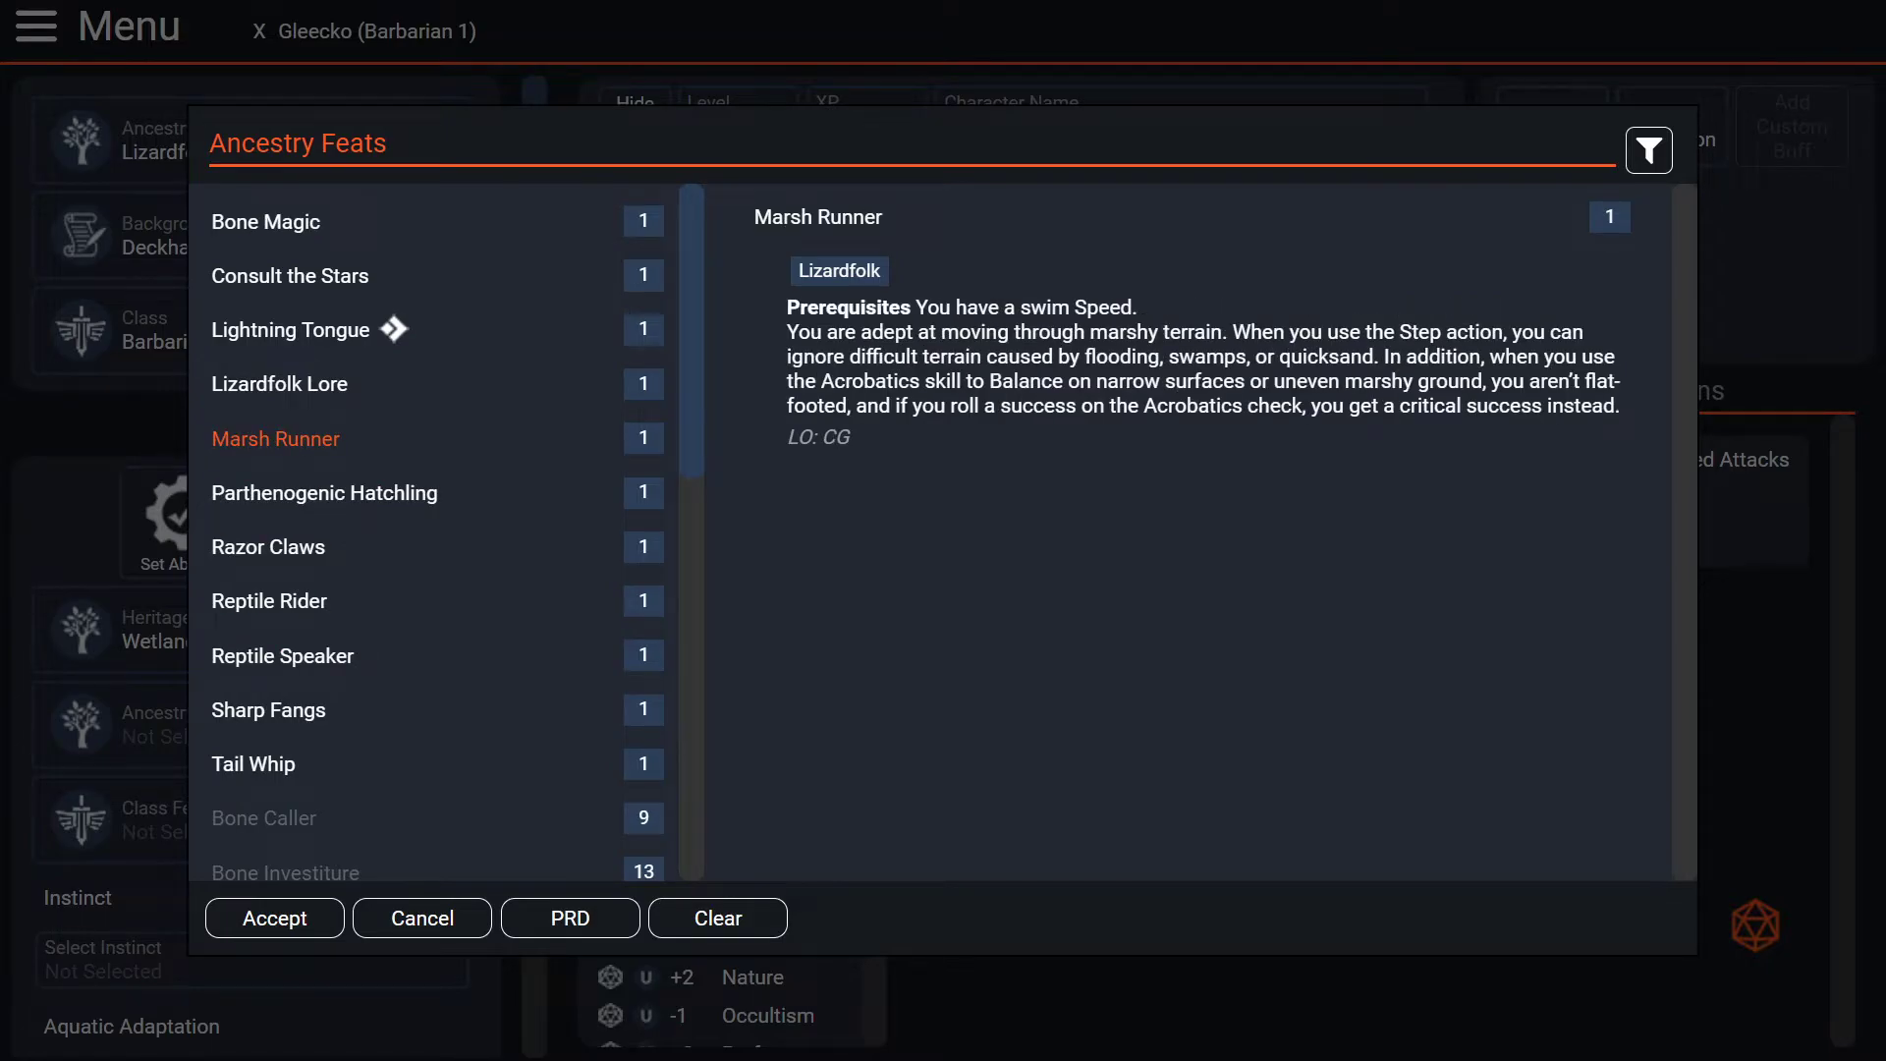
pyautogui.moveTo(787, 308); pyautogui.dragTo(1138, 308)
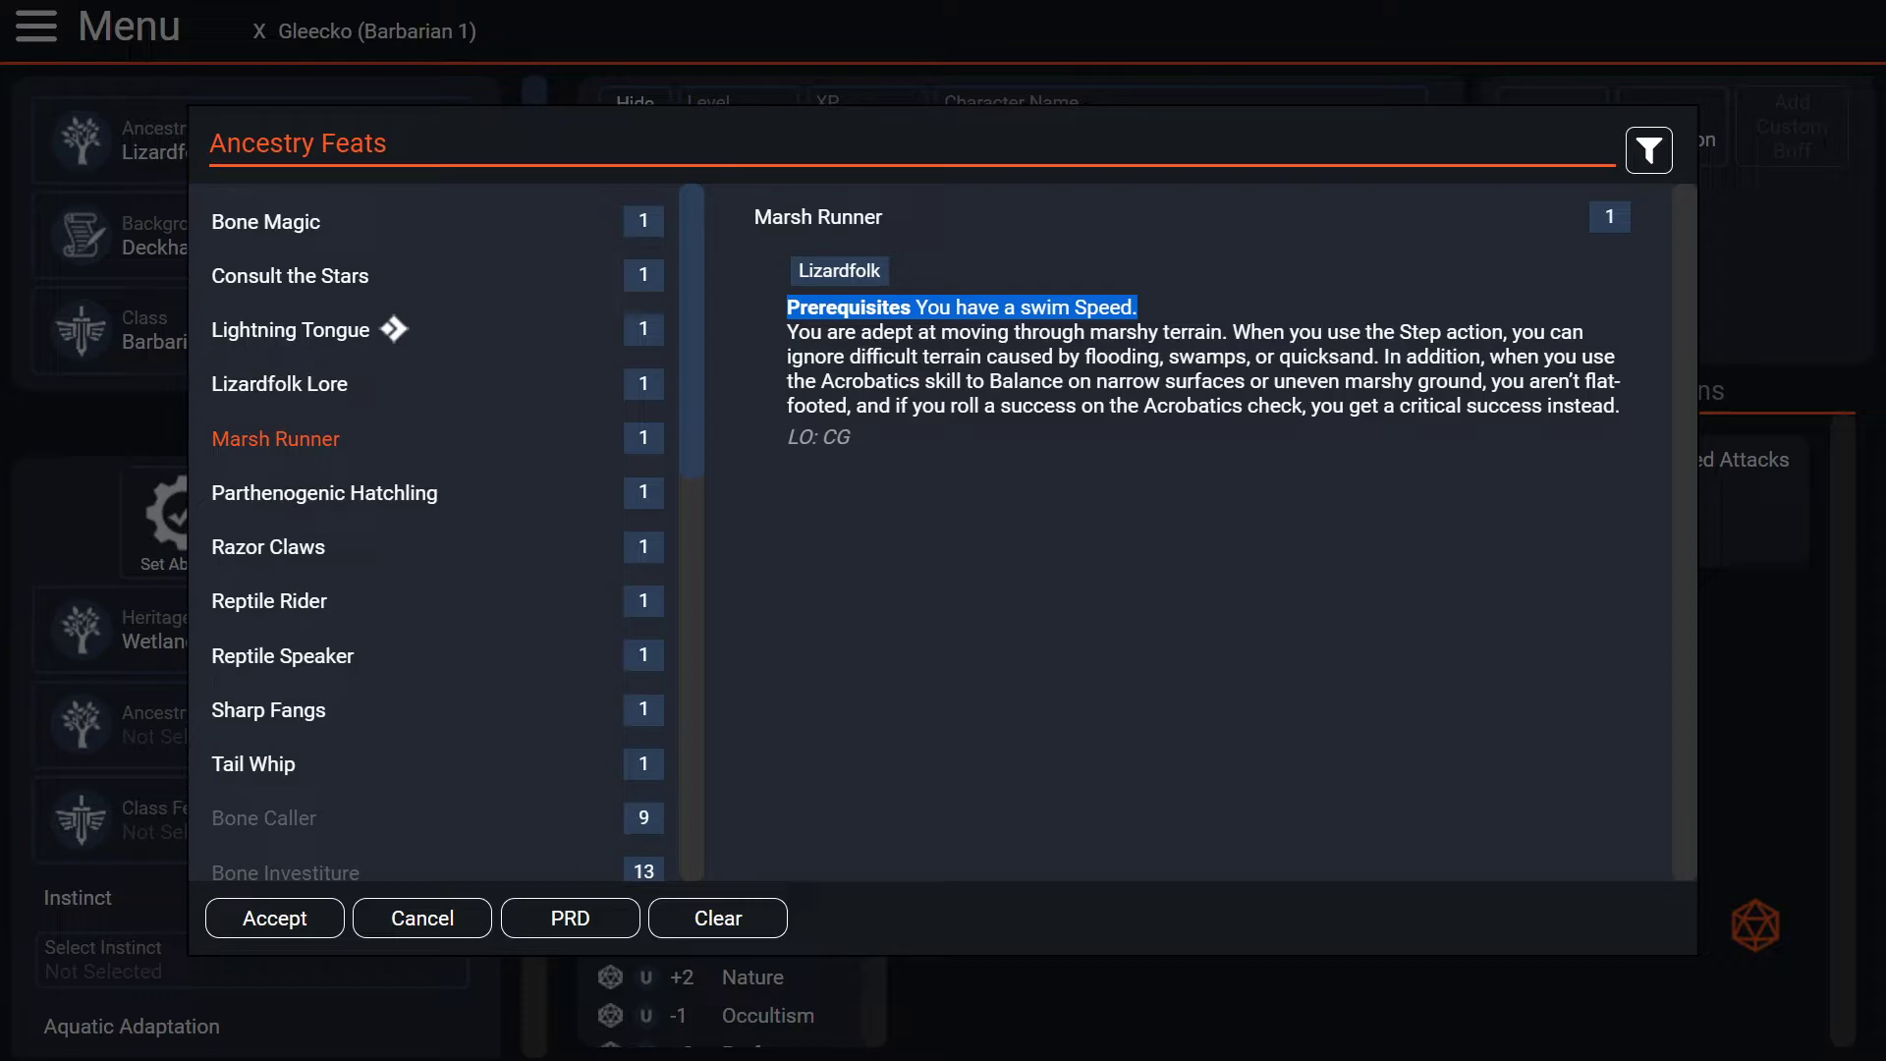
pyautogui.click(1138, 316)
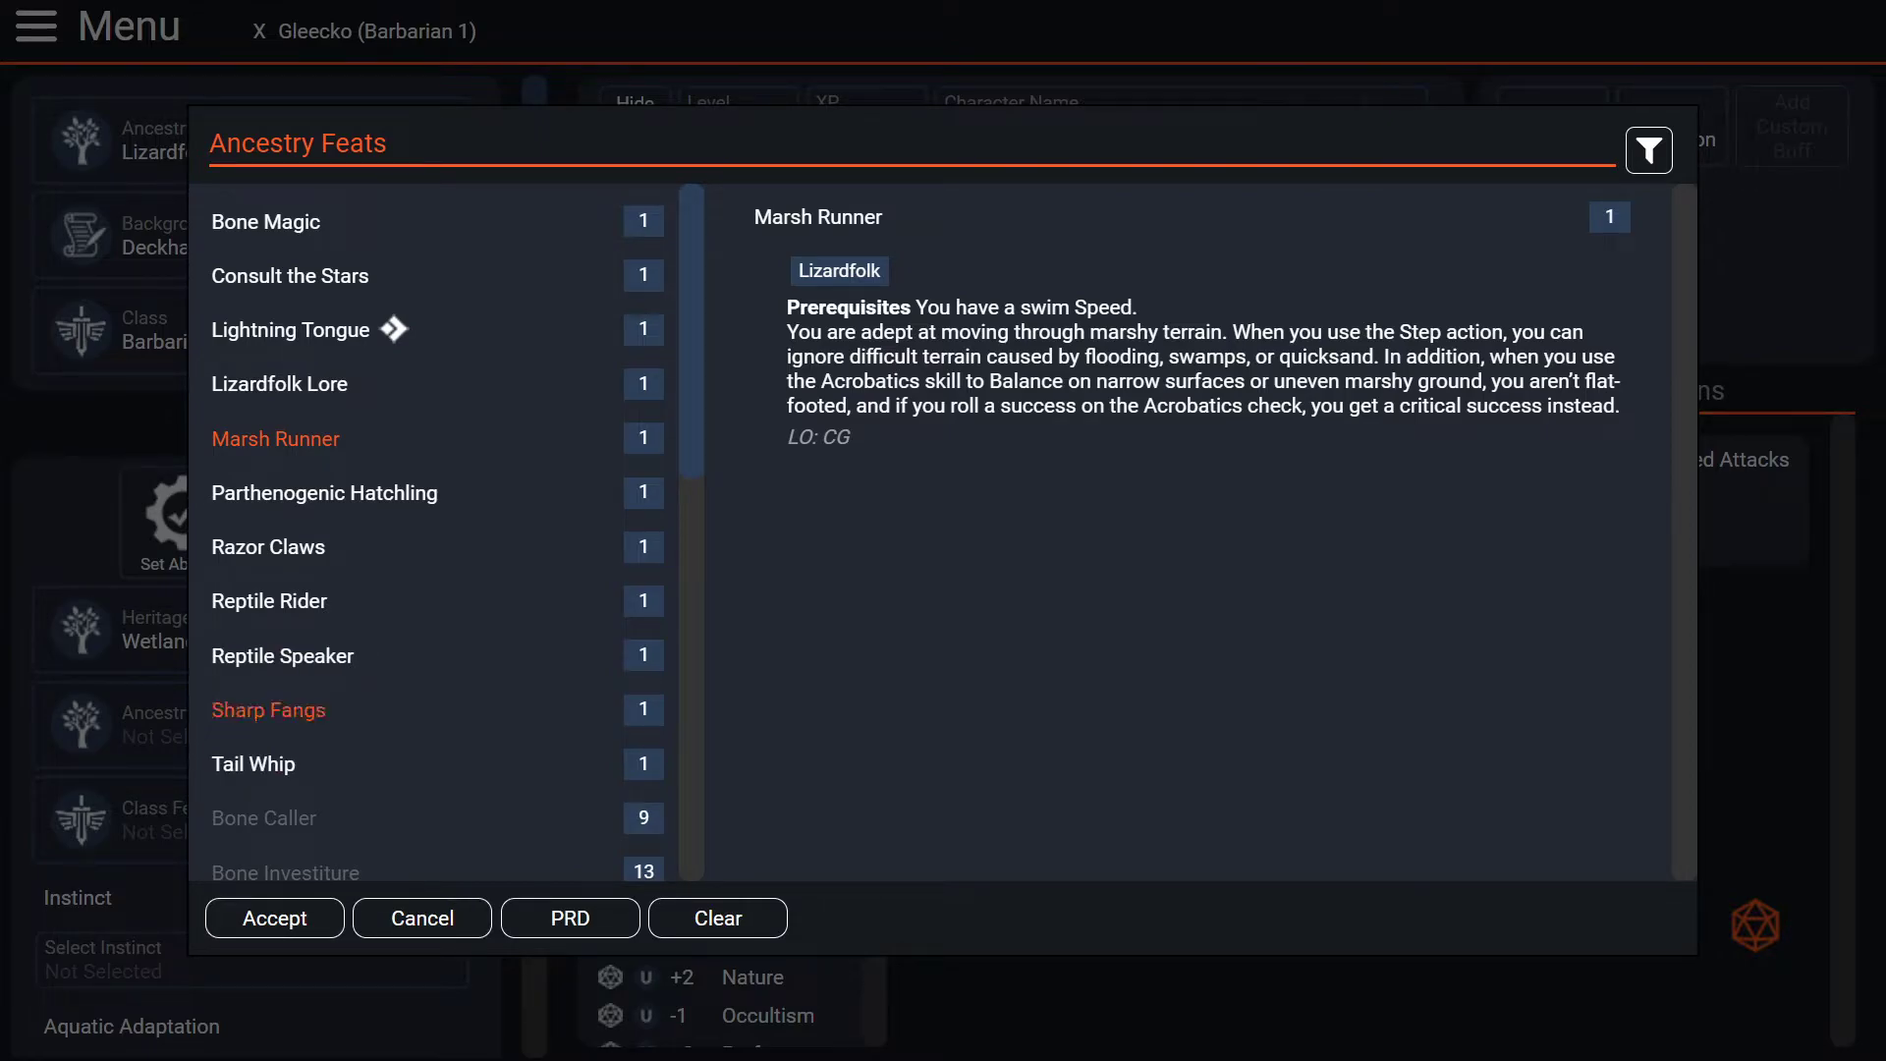
pyautogui.click(268, 710)
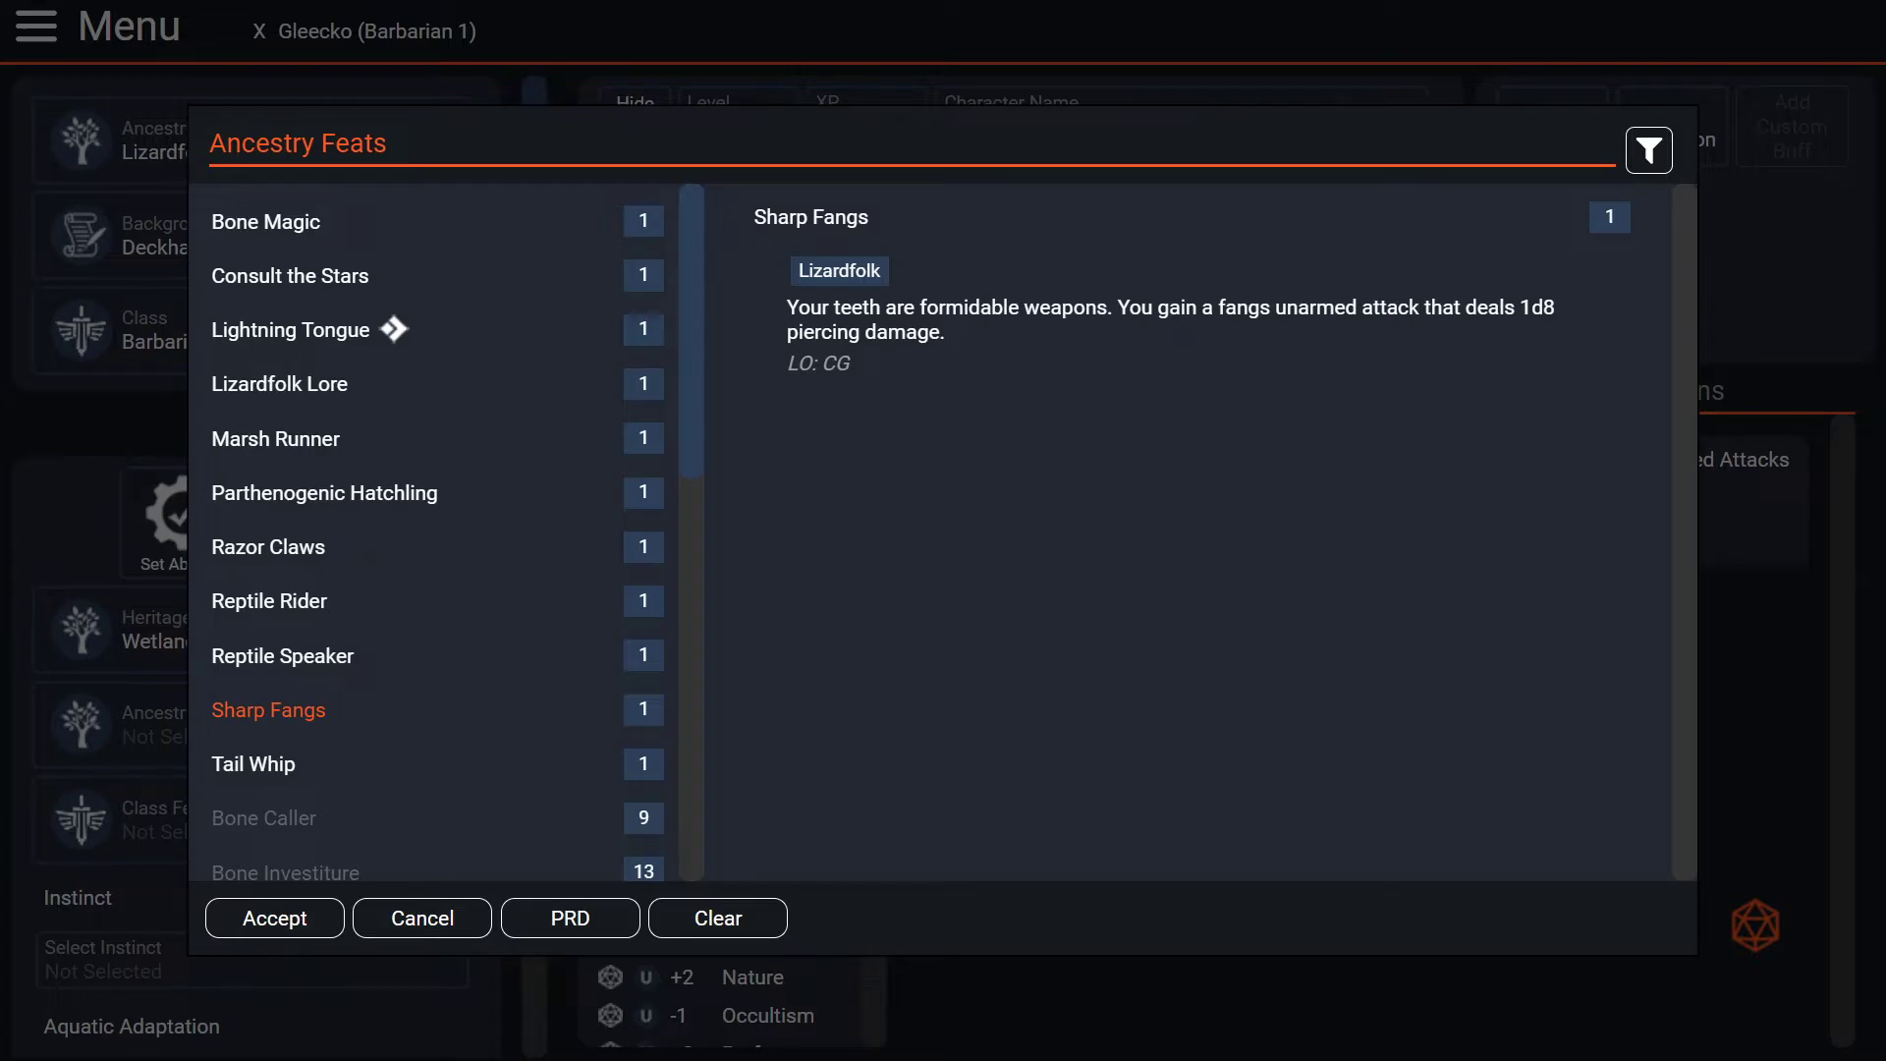
pyautogui.click(275, 917)
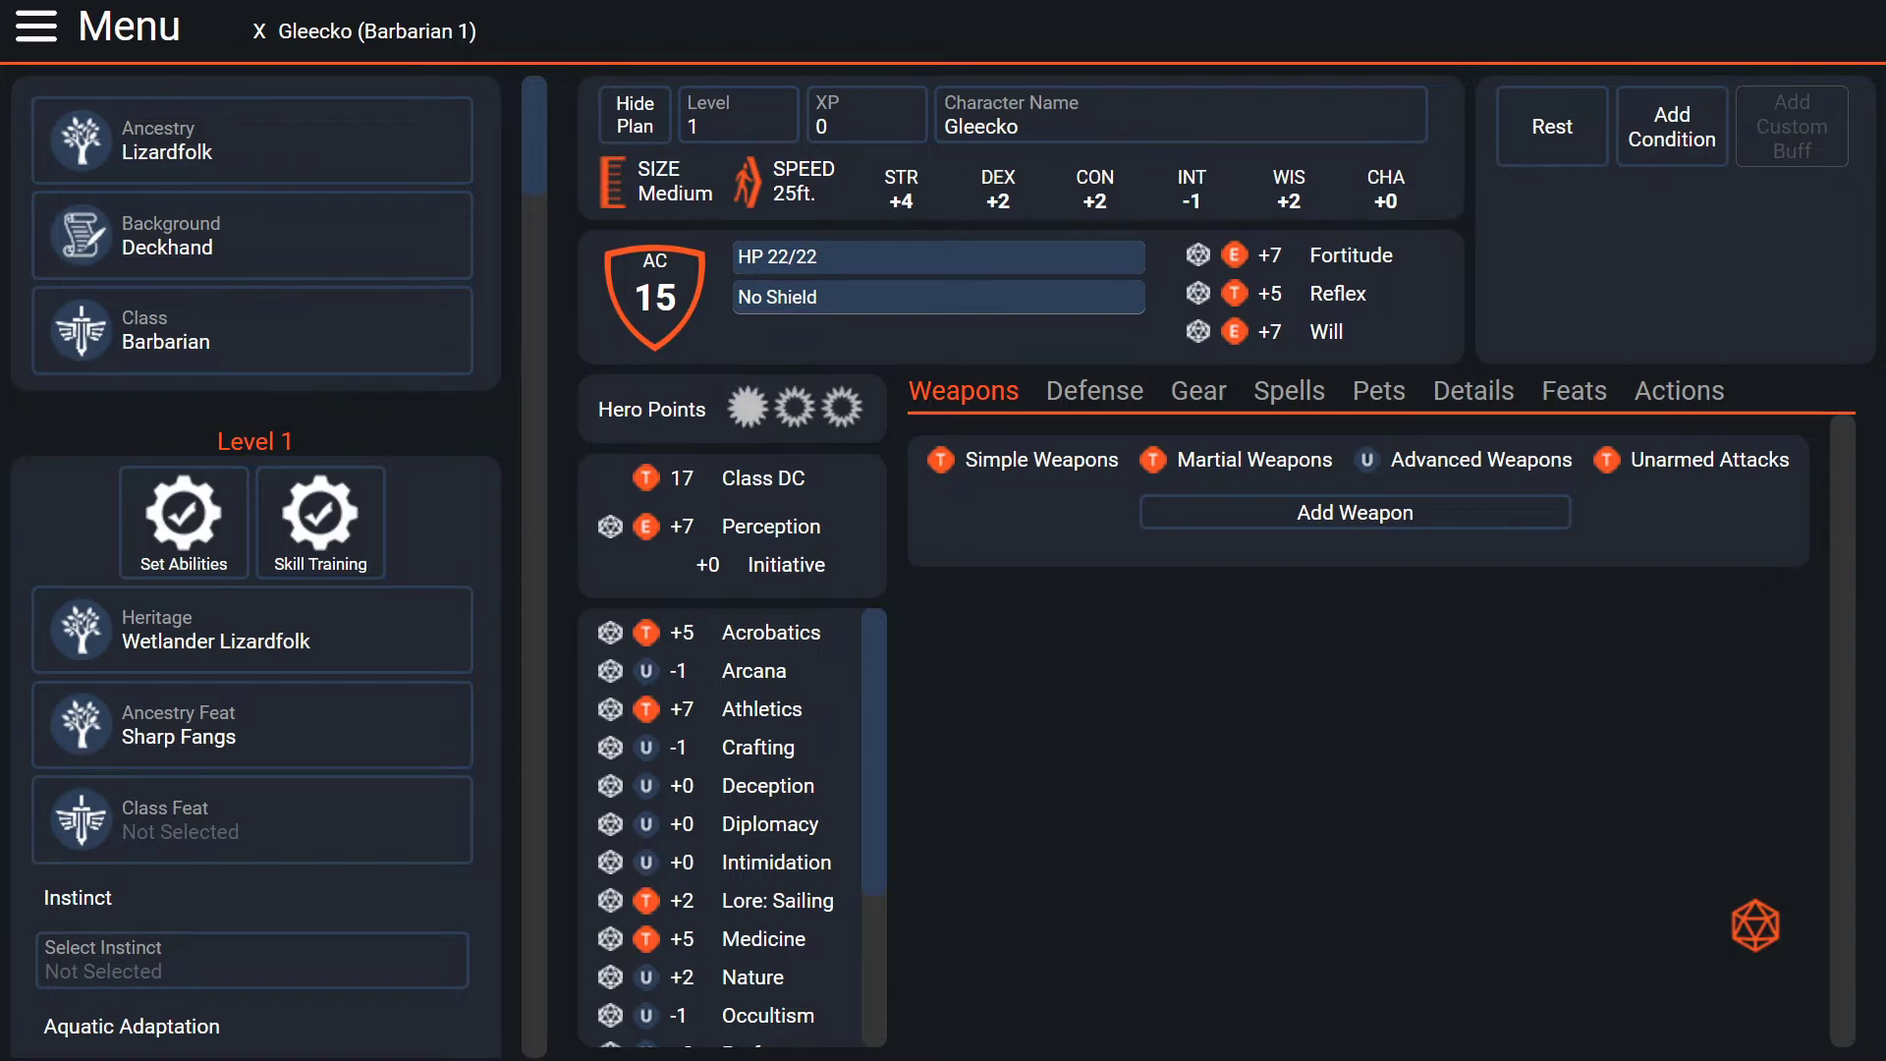
# - Inspect the hit points settings without changing them, and try character level 2 before returning the character to level 1
pyautogui.click(938, 258)
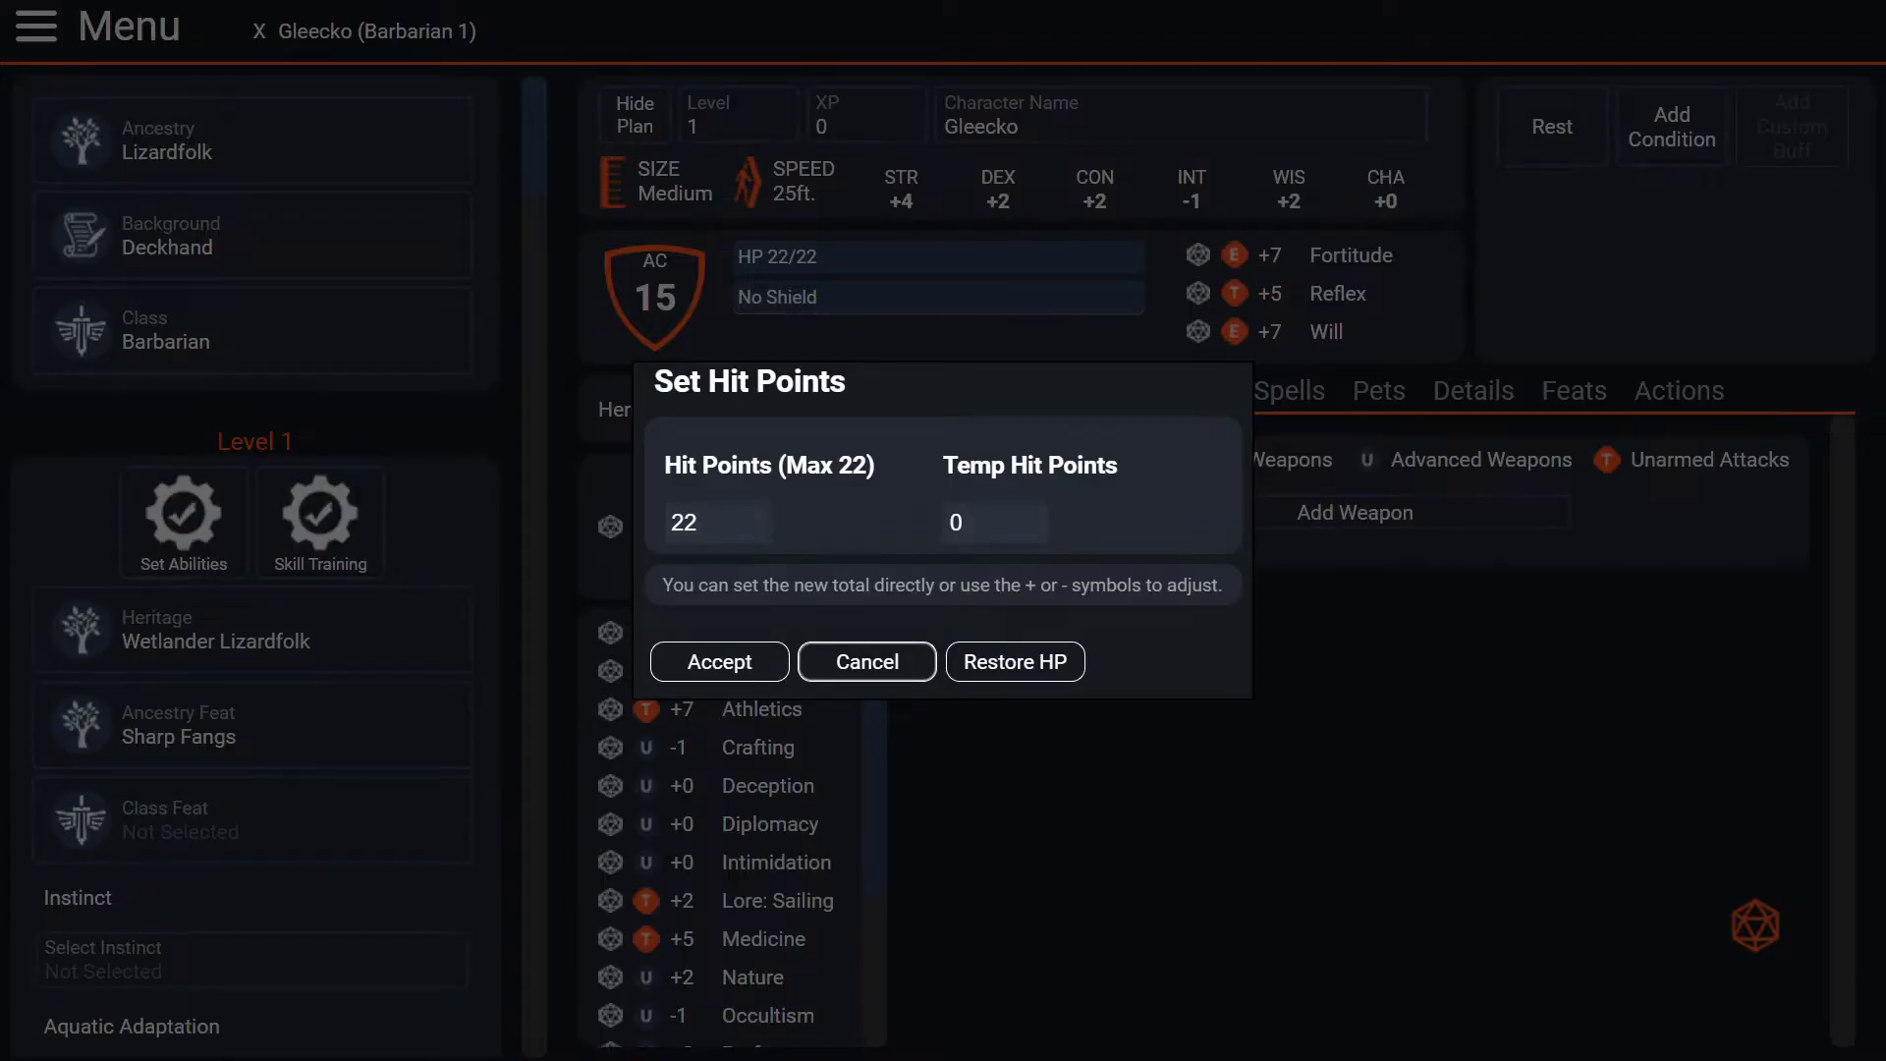
pyautogui.click(868, 662)
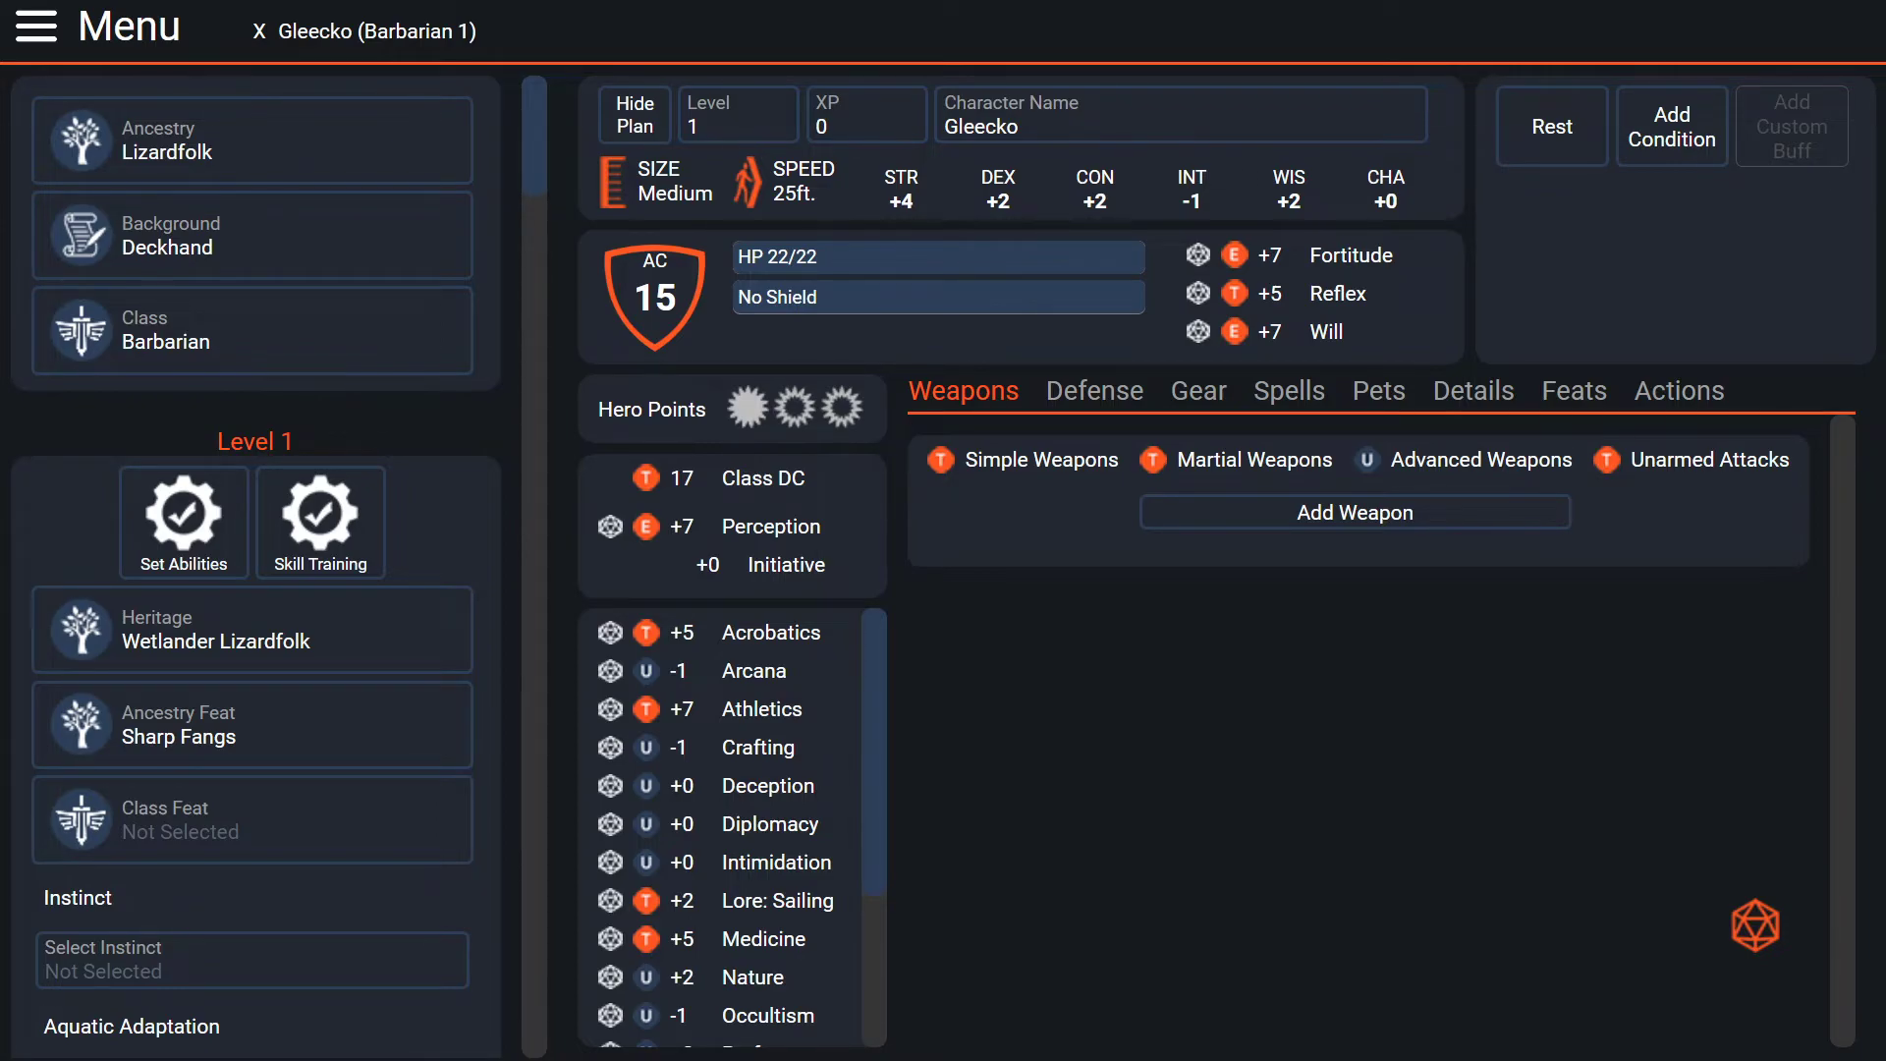
pyautogui.click(736, 114)
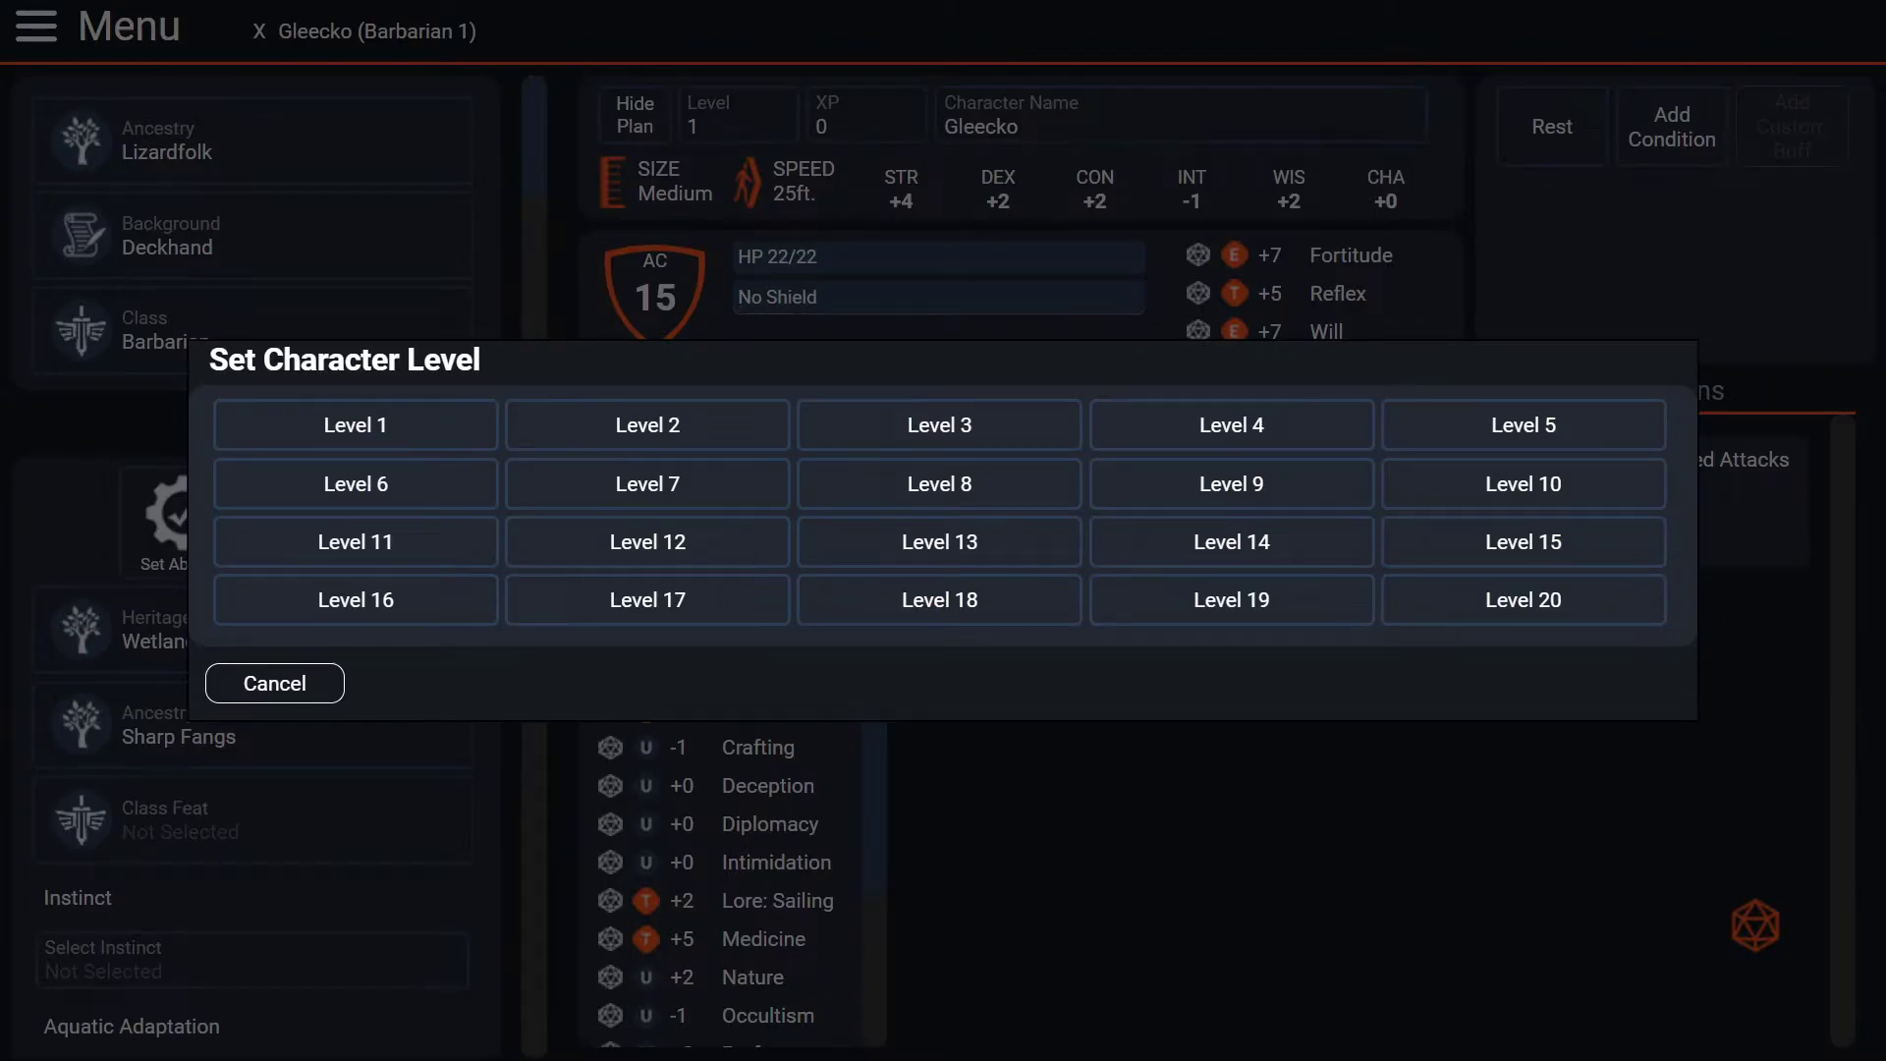
pyautogui.click(647, 424)
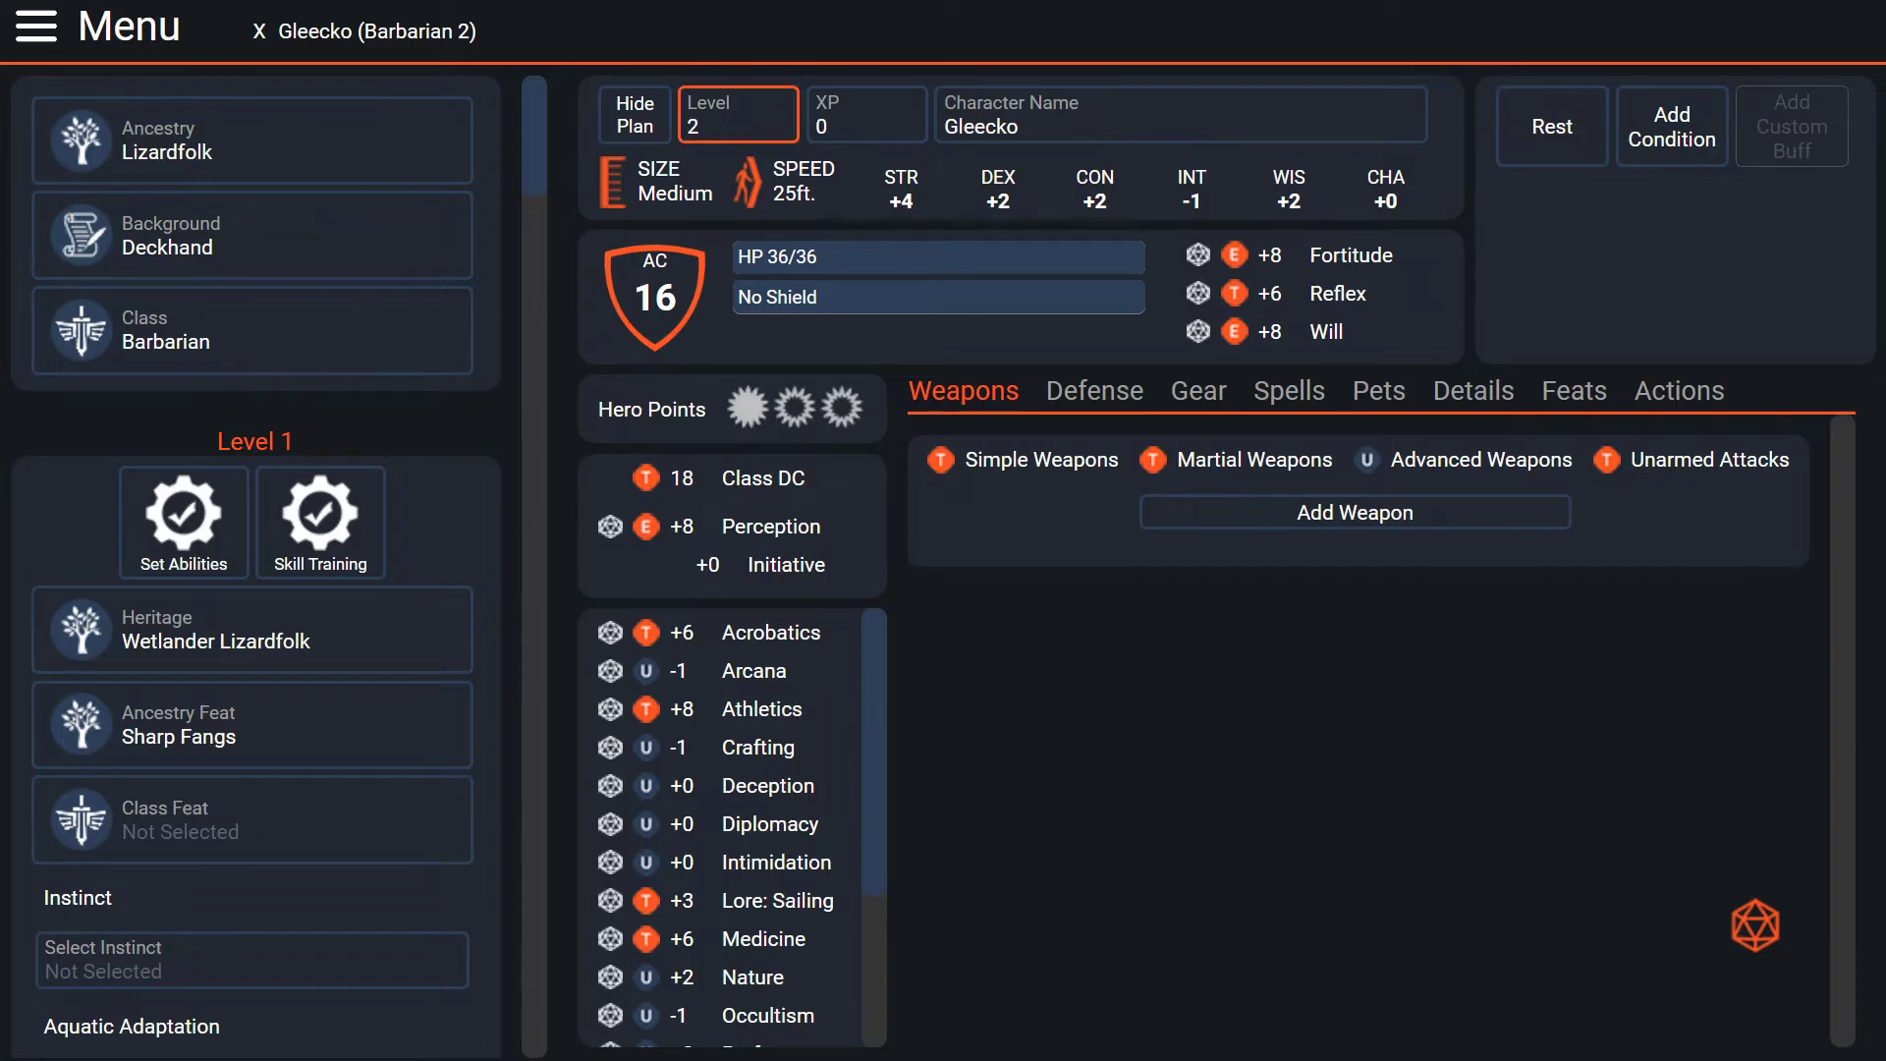
pyautogui.click(737, 113)
pyautogui.click(357, 426)
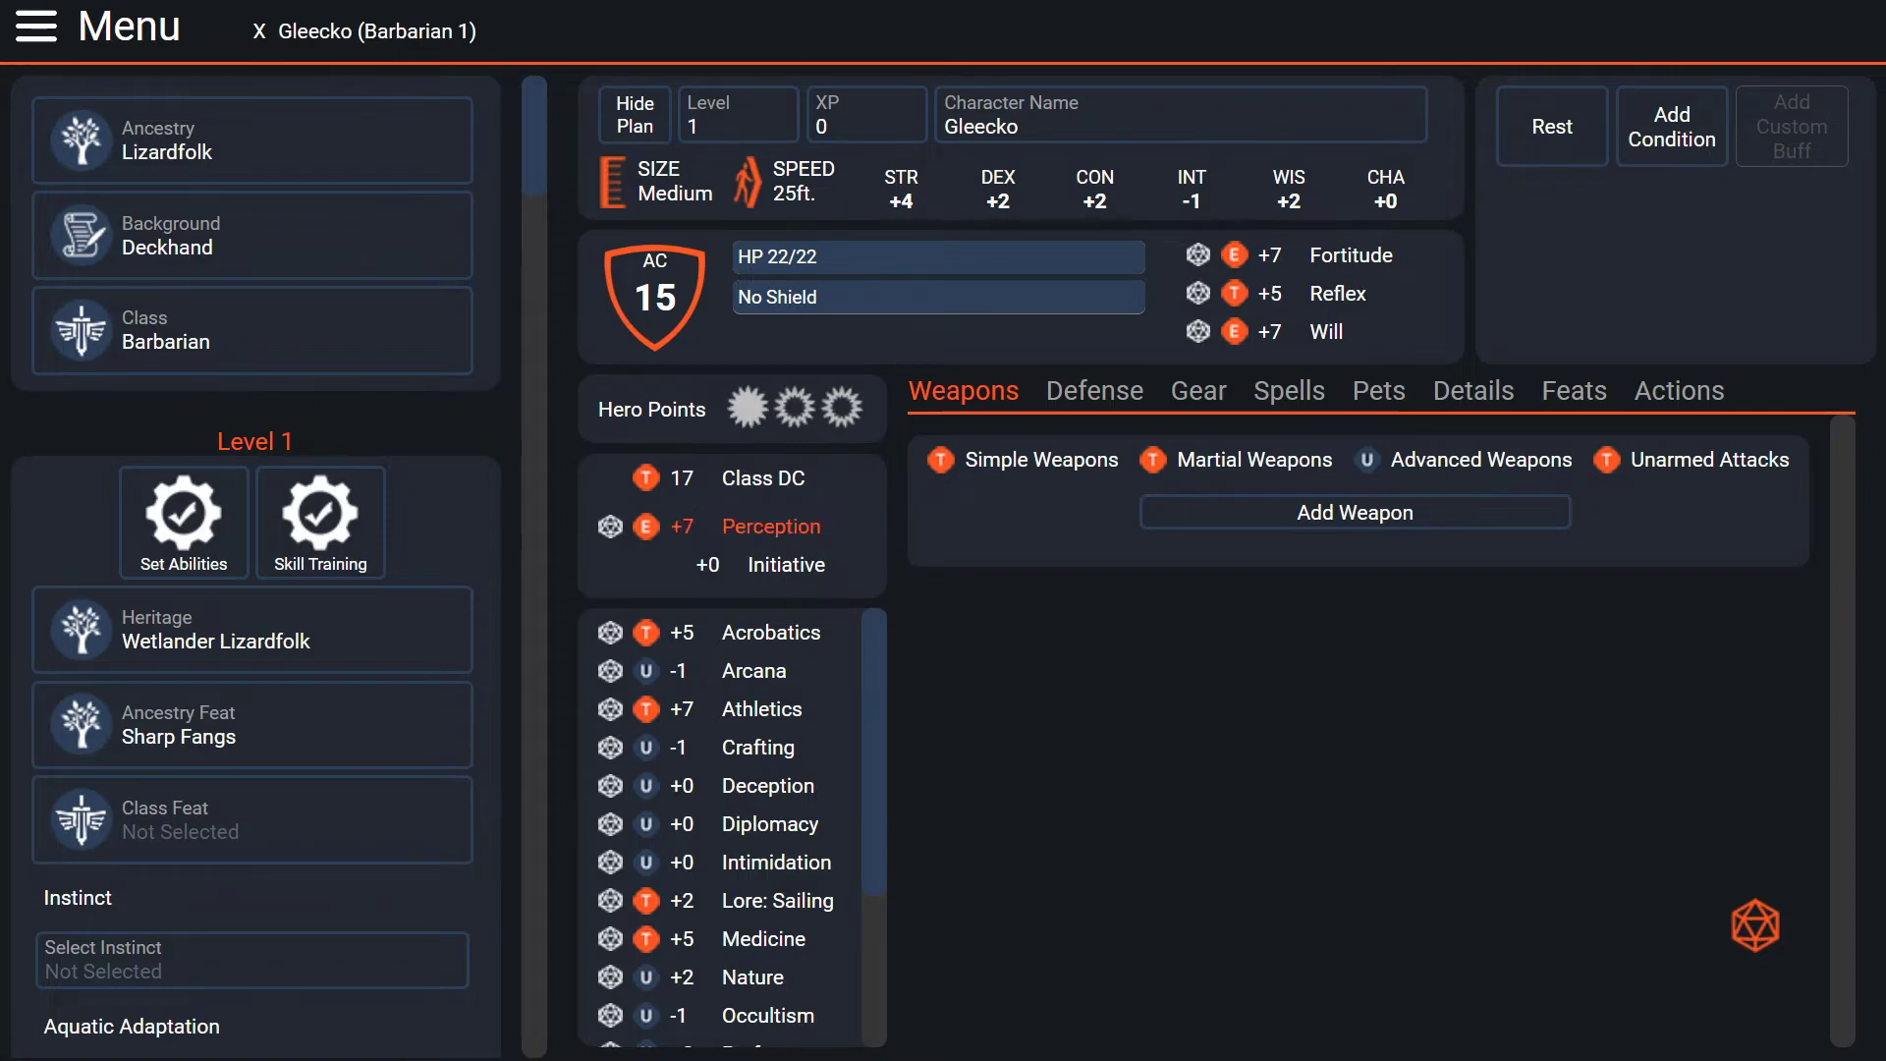
# - Read the description of the Acute Vision class feat without choosing it, and look over the remaining level 1 options
pyautogui.scroll(-2, 731, 835)
pyautogui.click(252, 820)
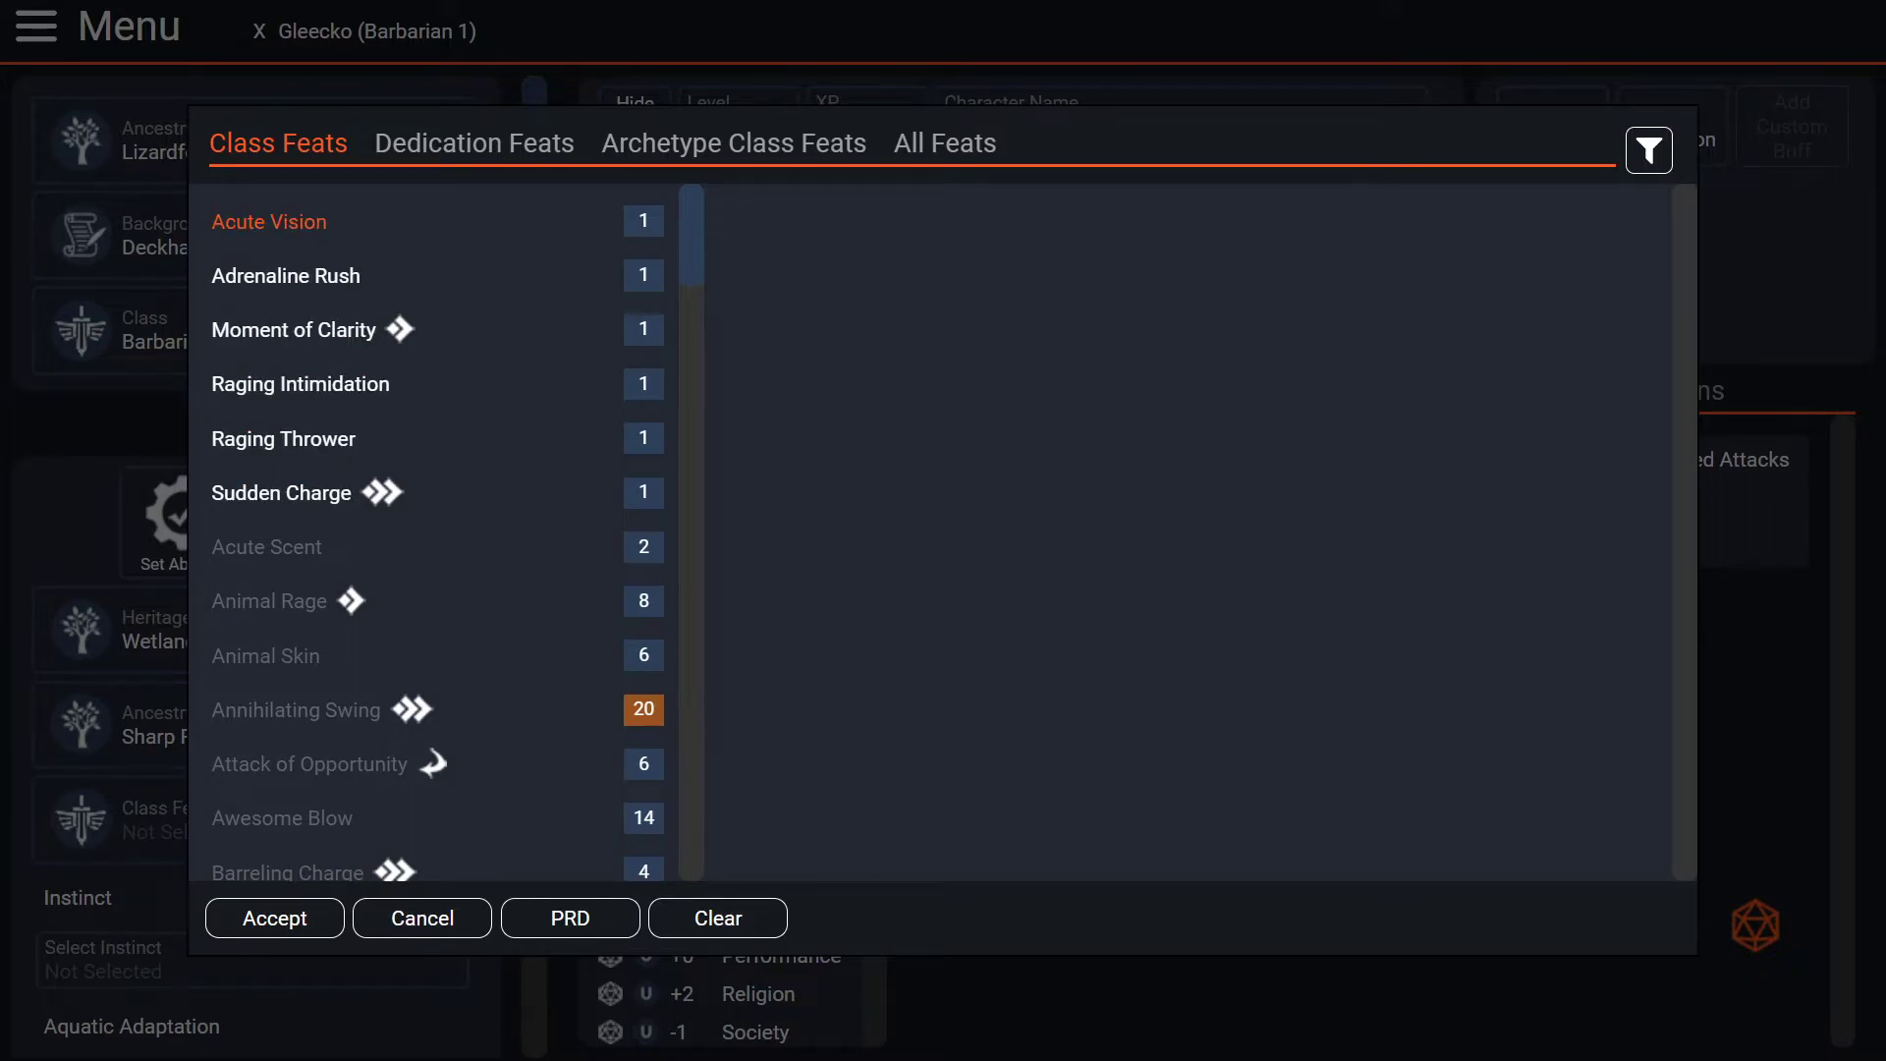
pyautogui.click(269, 222)
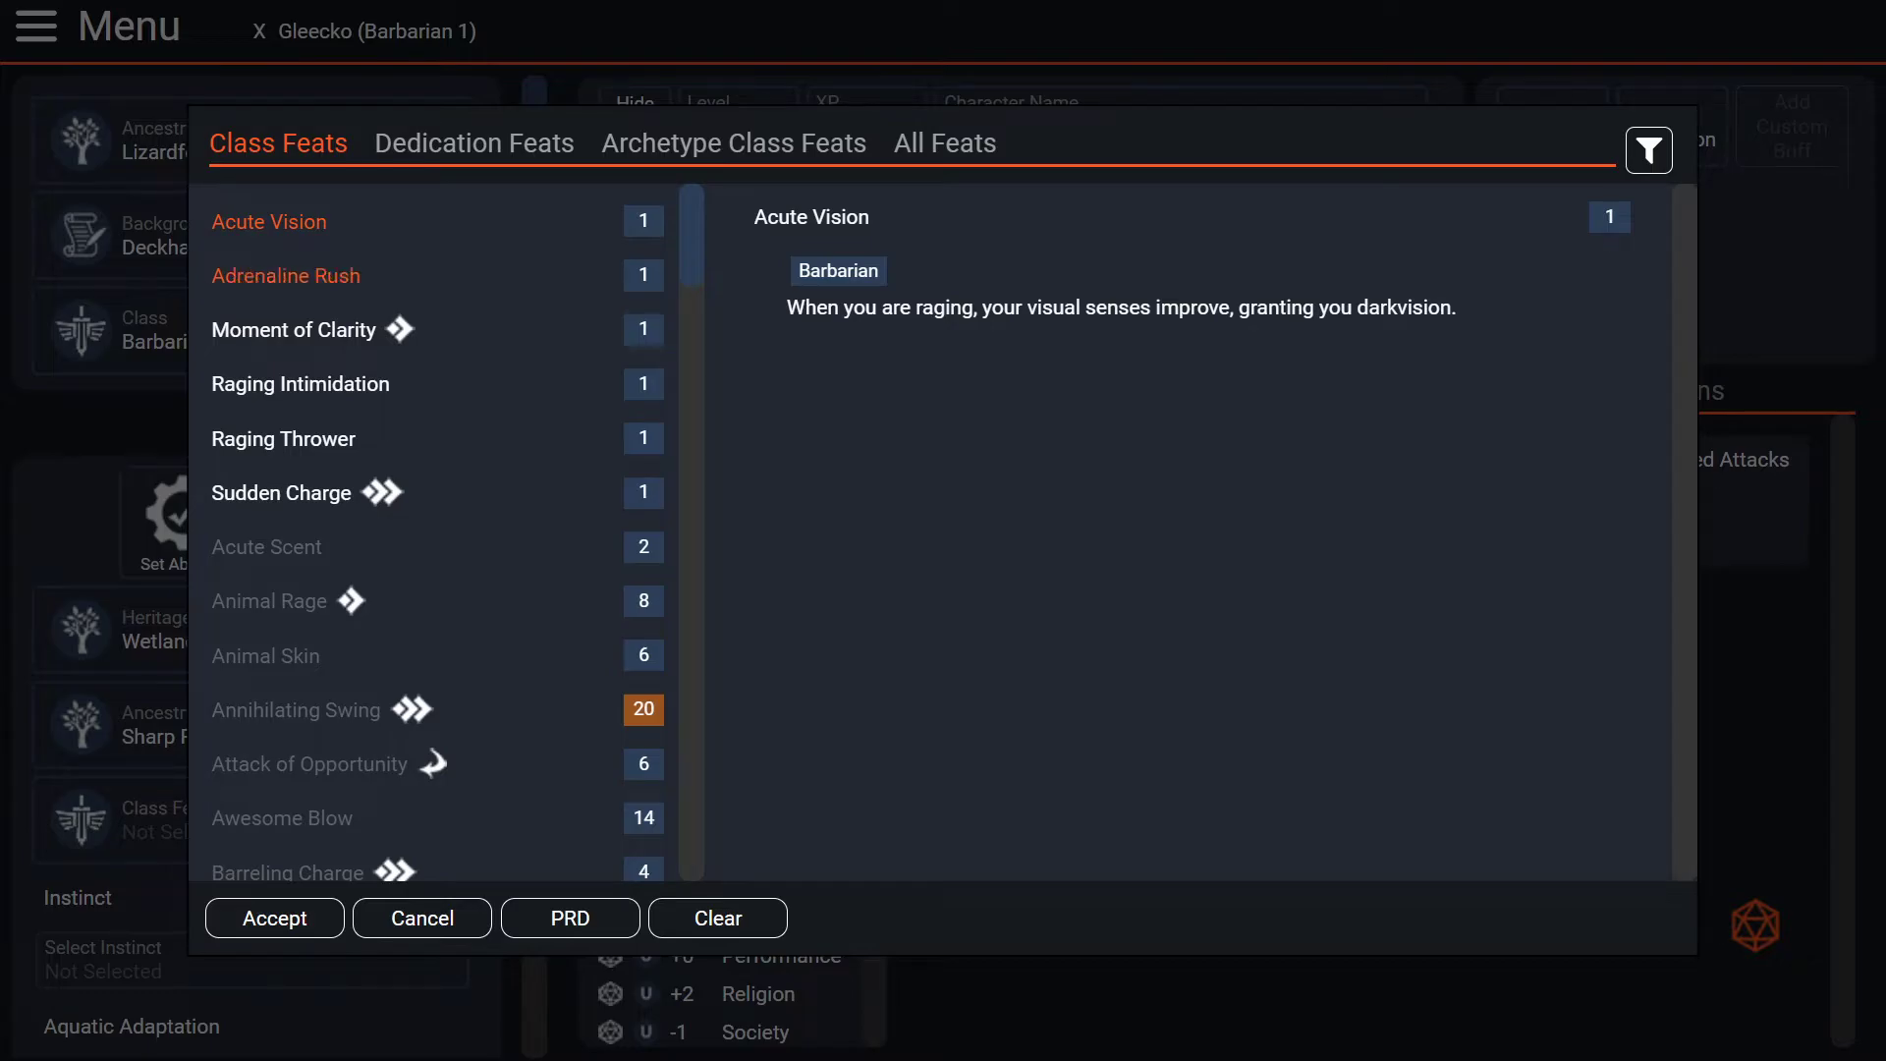
pyautogui.click(423, 918)
pyautogui.scroll(-4, 257, 565)
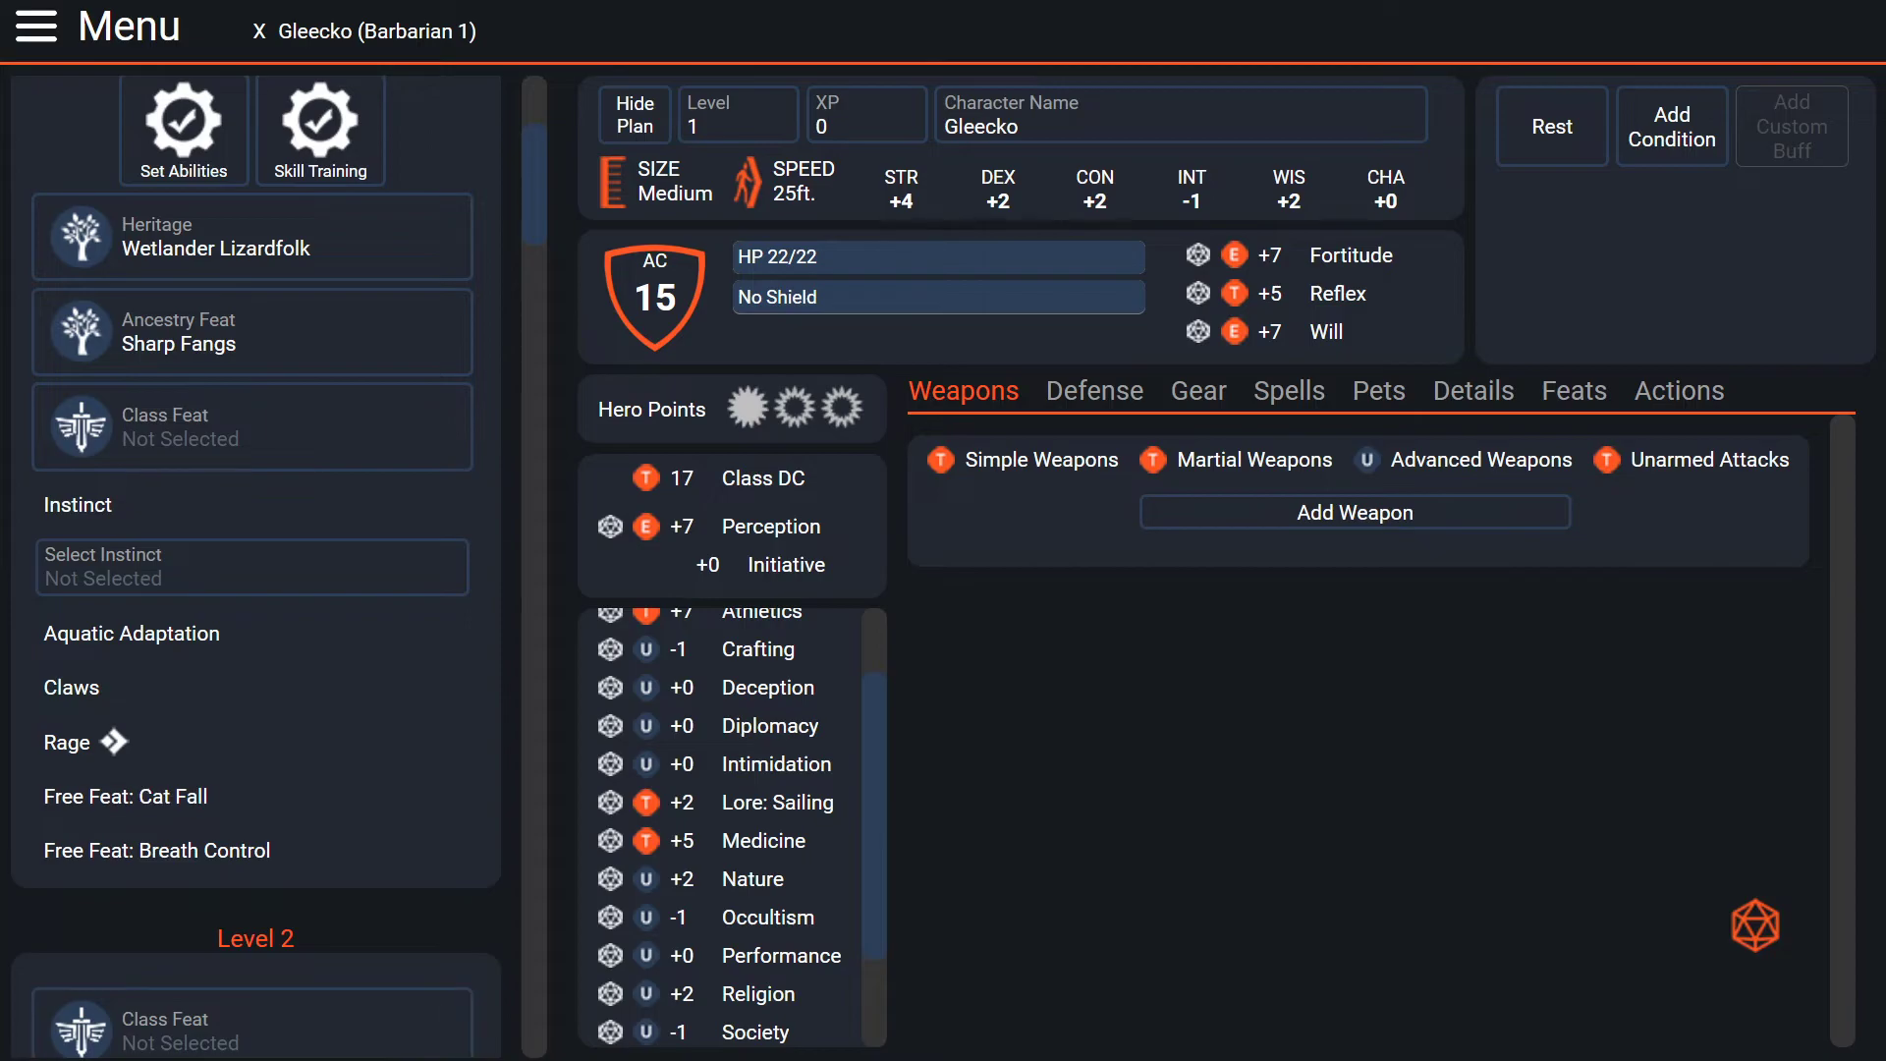
pyautogui.scroll(2, 256, 762)
pyautogui.scroll(2, 253, 688)
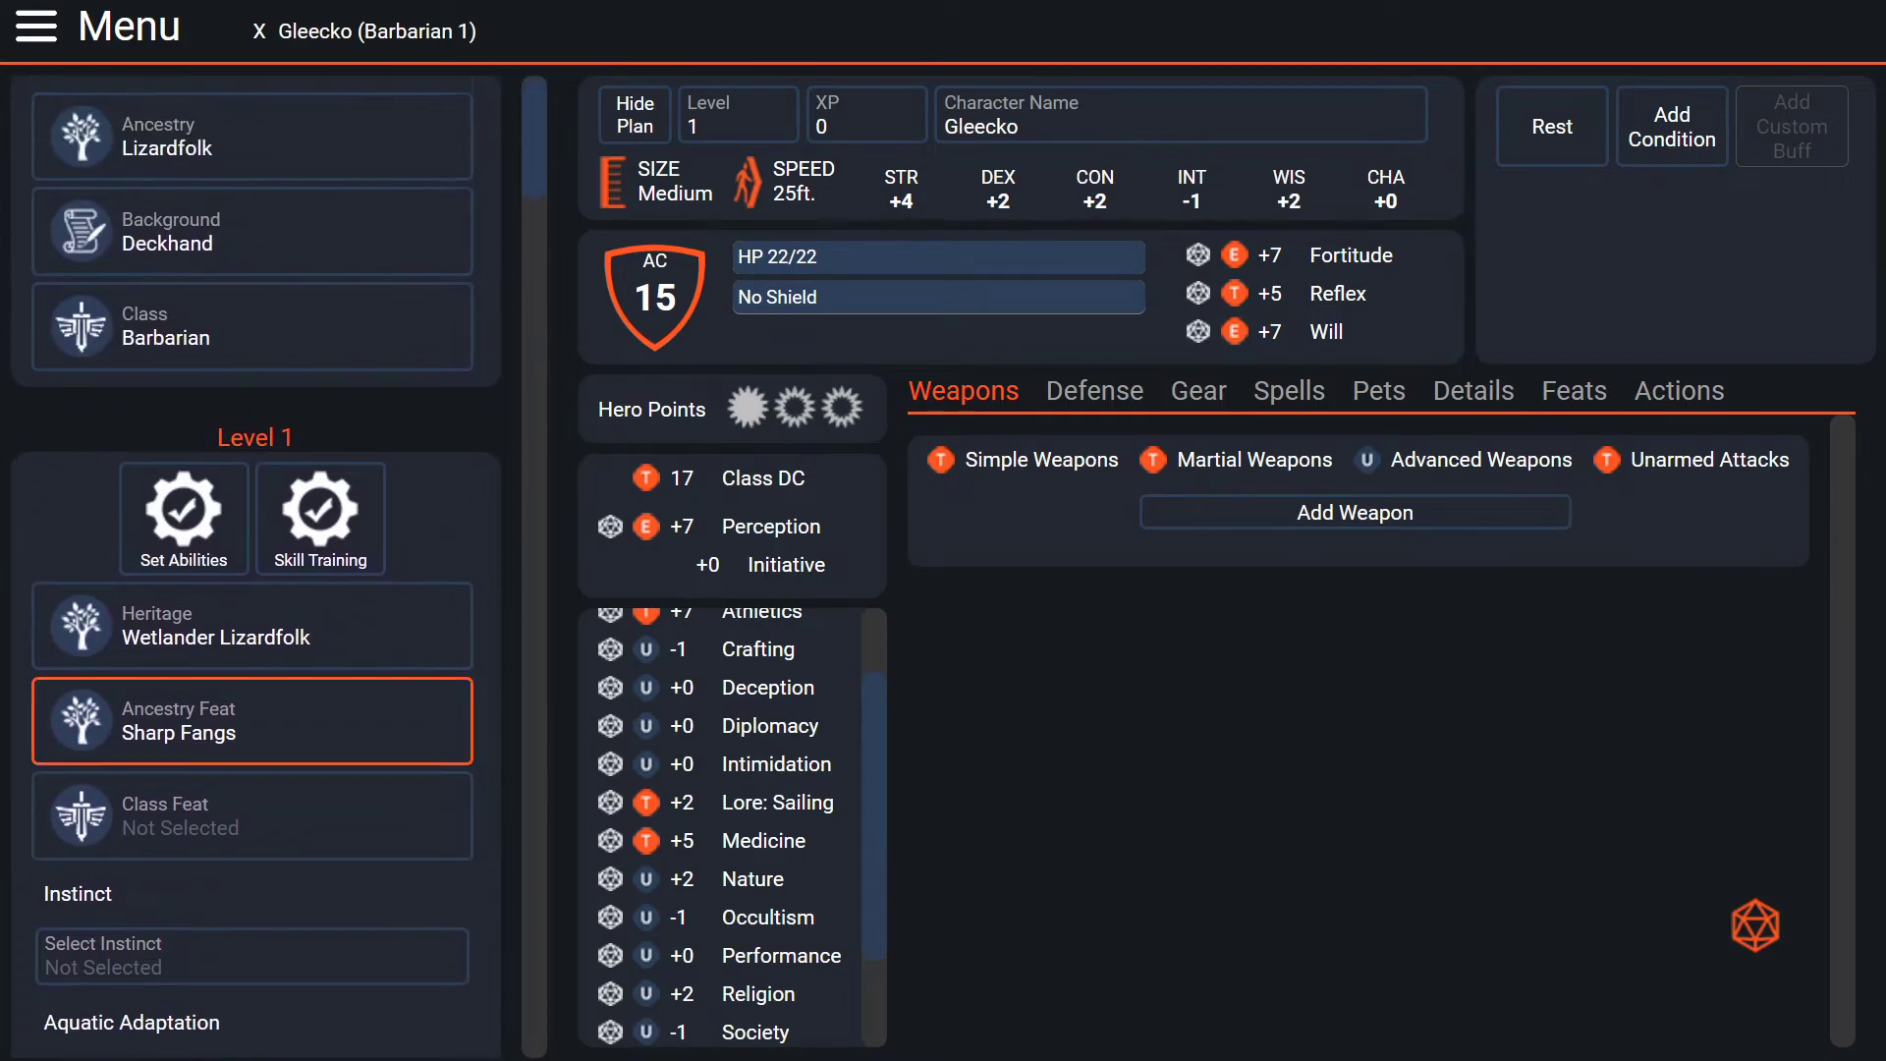
# - Compare the descriptions of the Adrenaline Rush and Sudden Charge class feats without choosing one
pyautogui.click(253, 820)
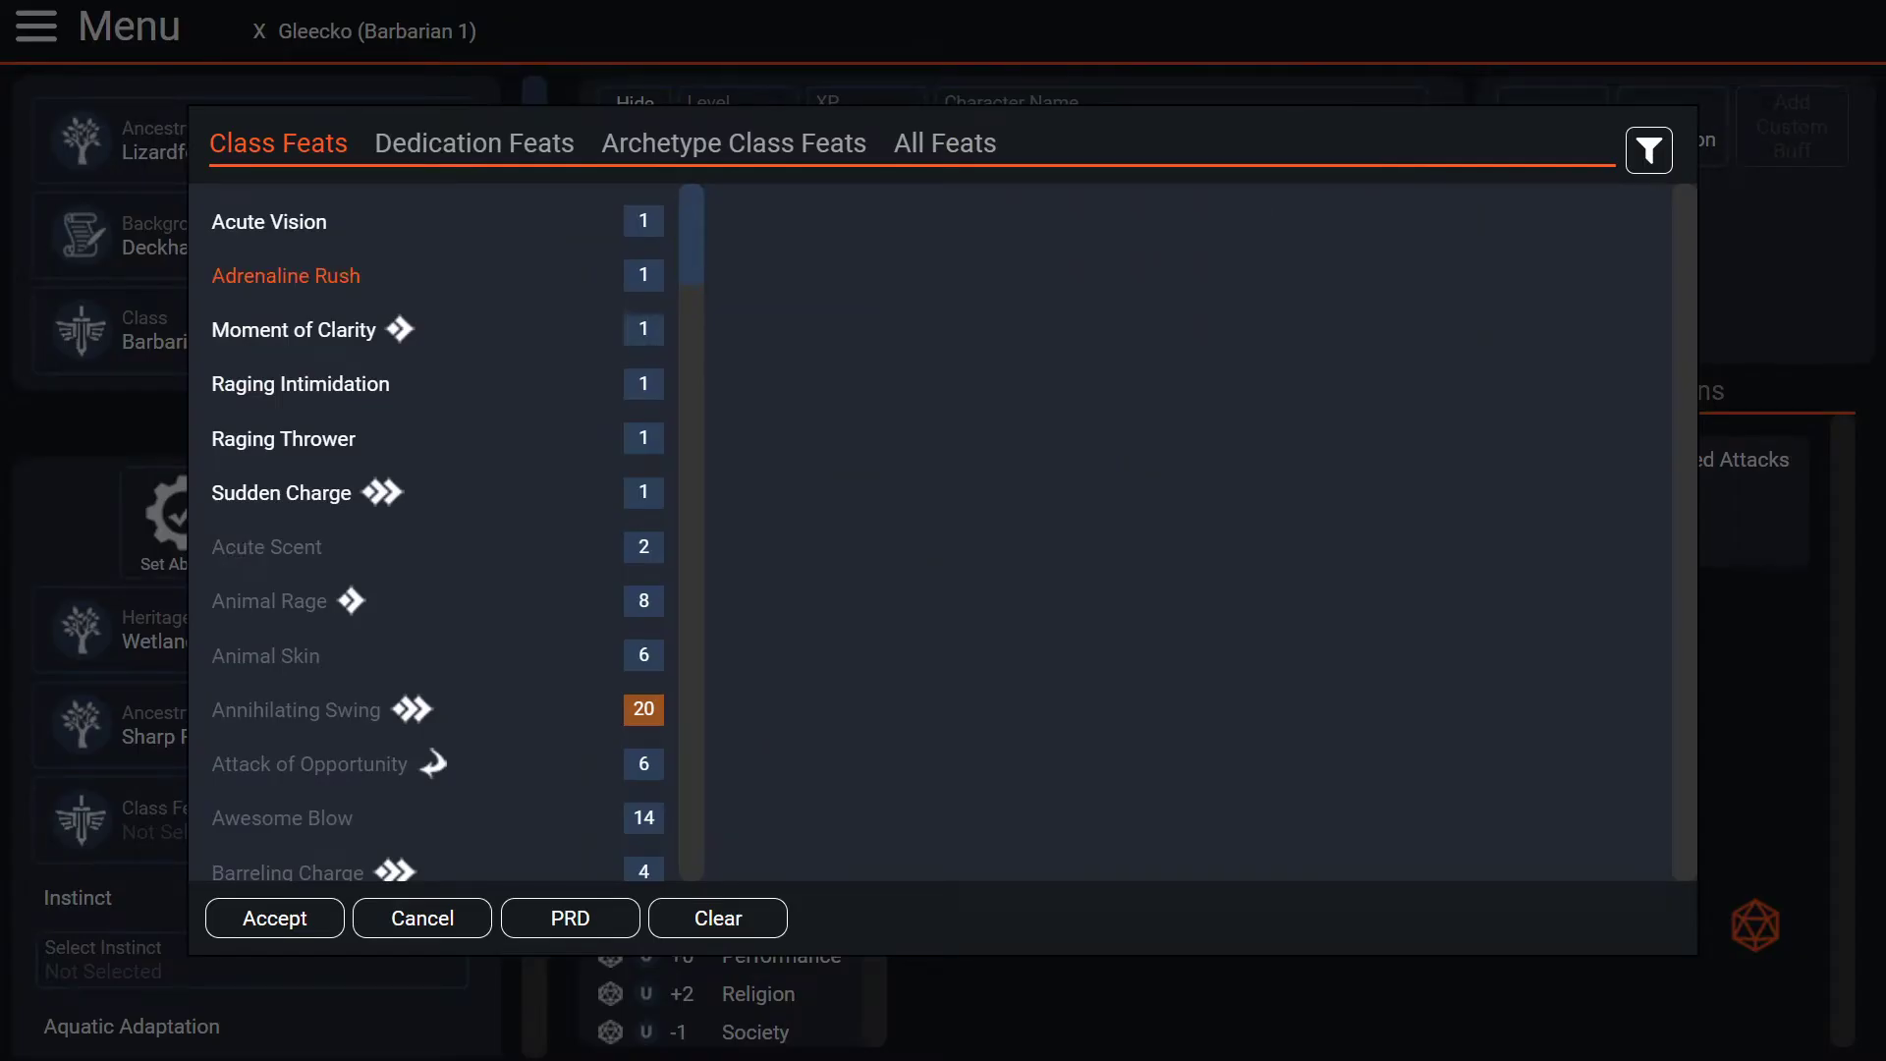
pyautogui.click(286, 276)
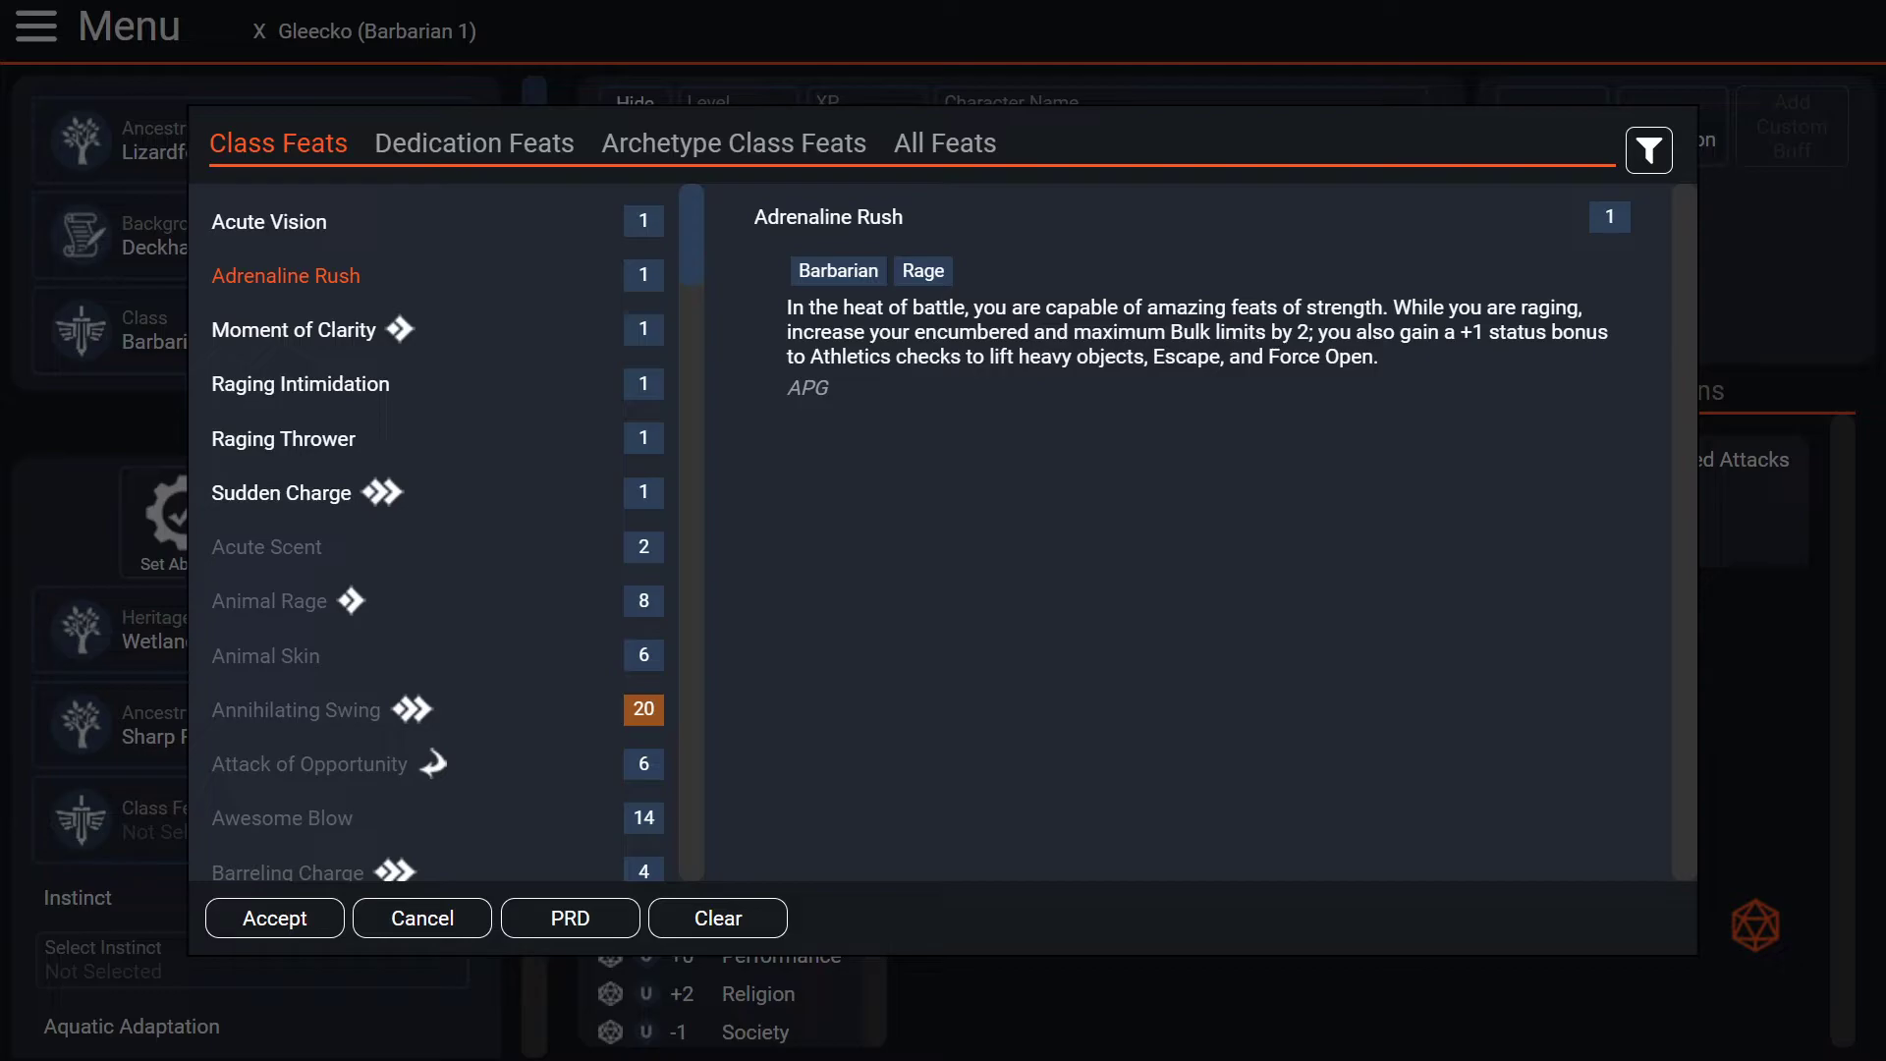
pyautogui.click(282, 494)
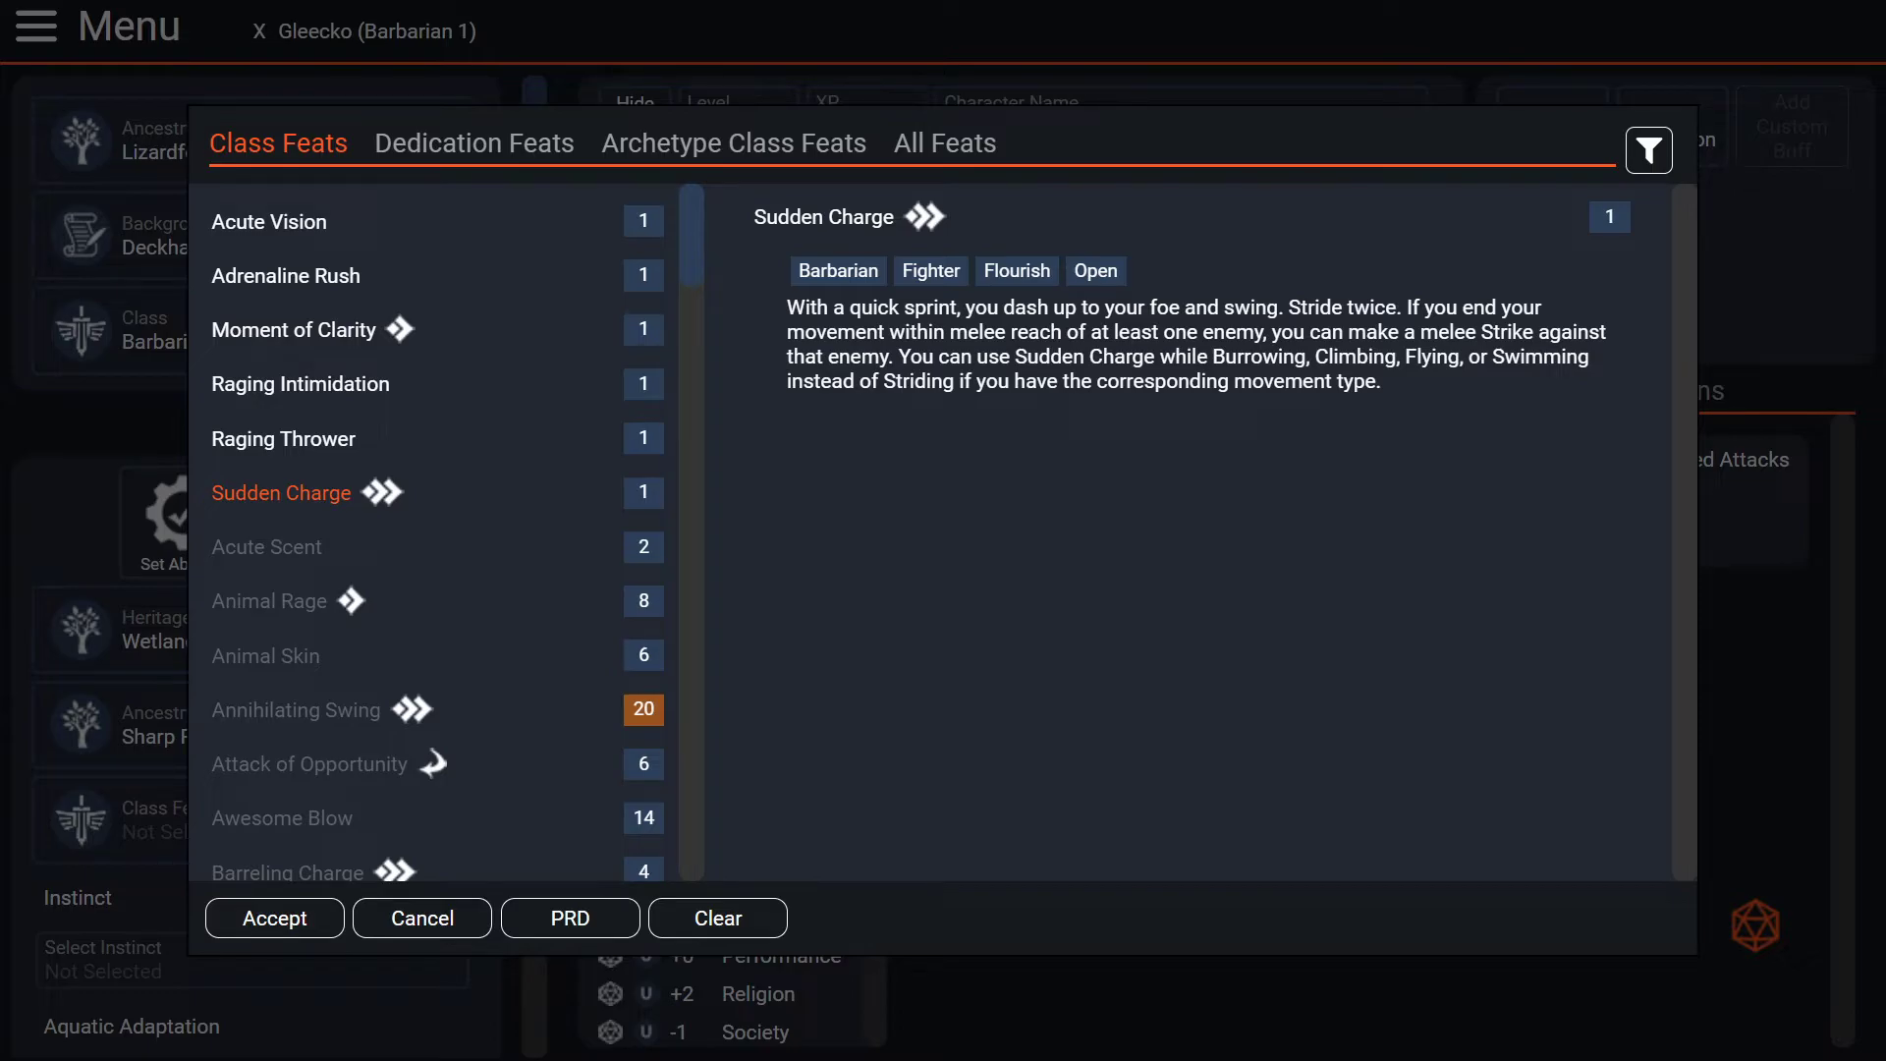
pyautogui.moveTo(786, 308); pyautogui.dragTo(1396, 309)
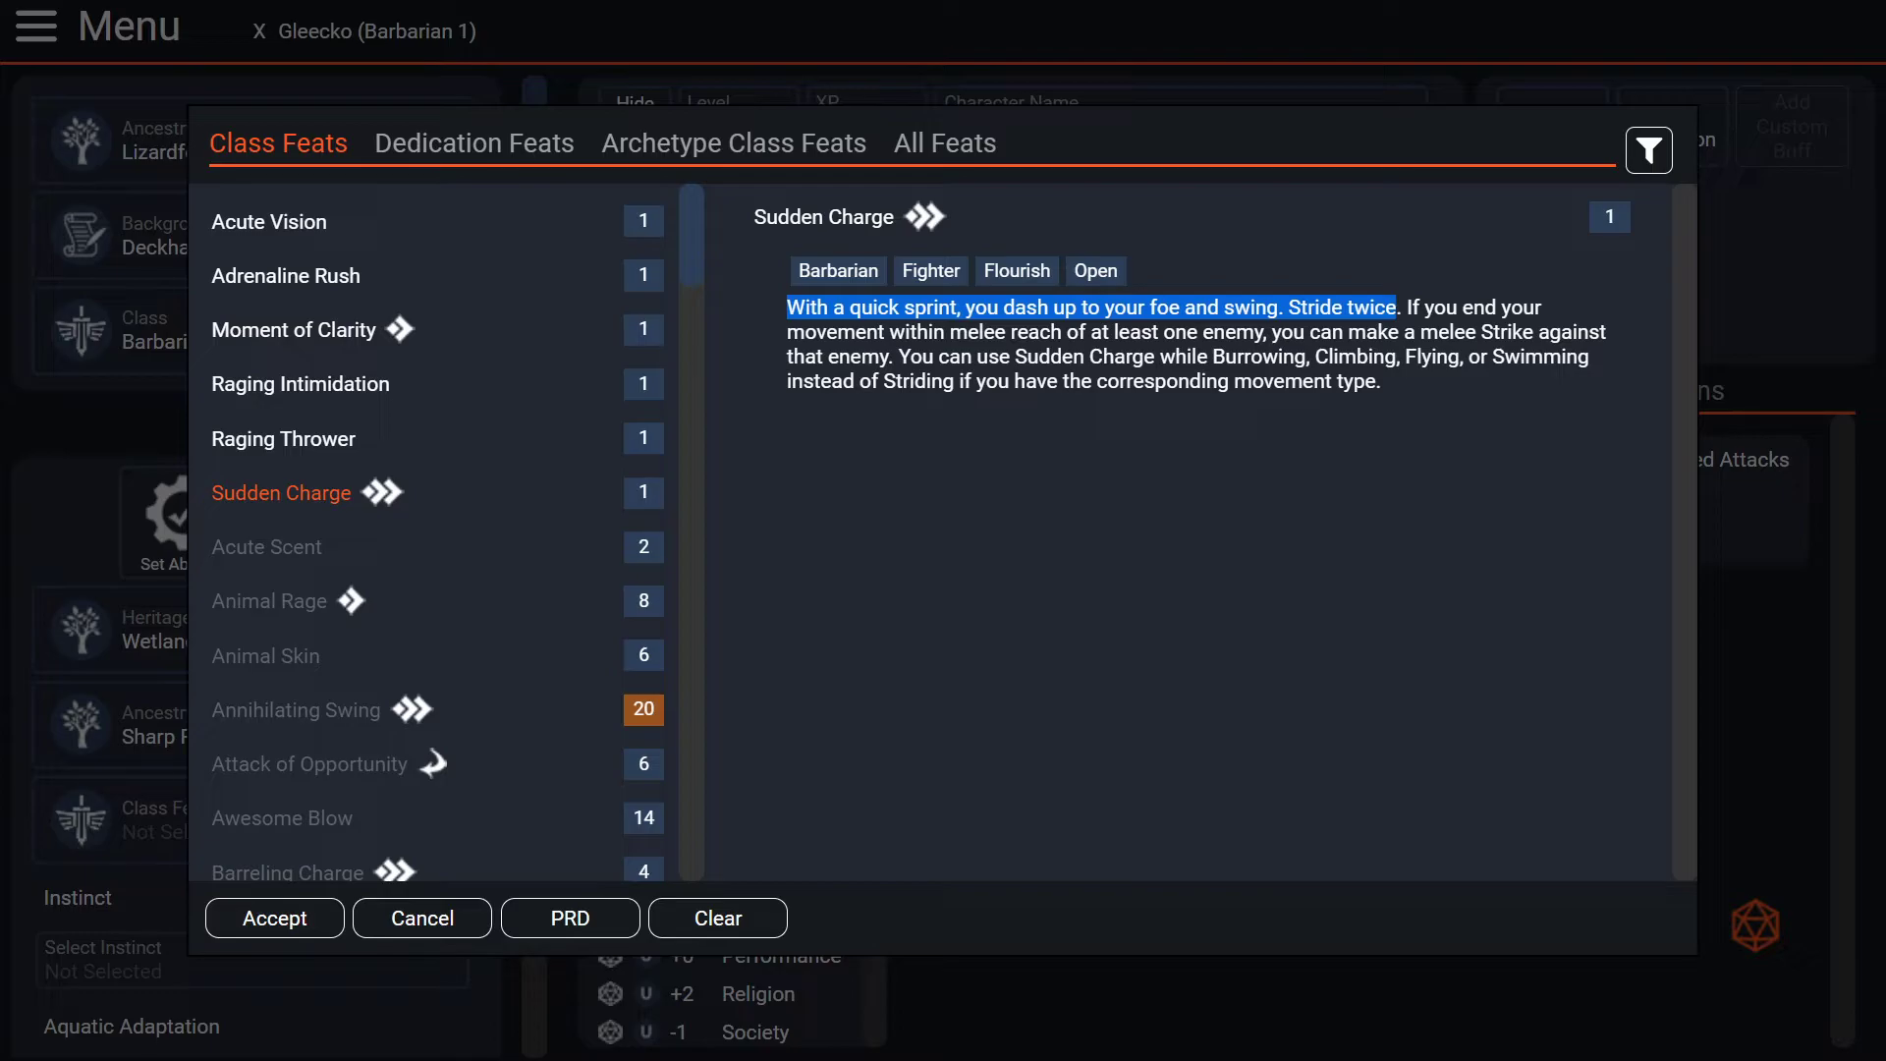
pyautogui.click(423, 917)
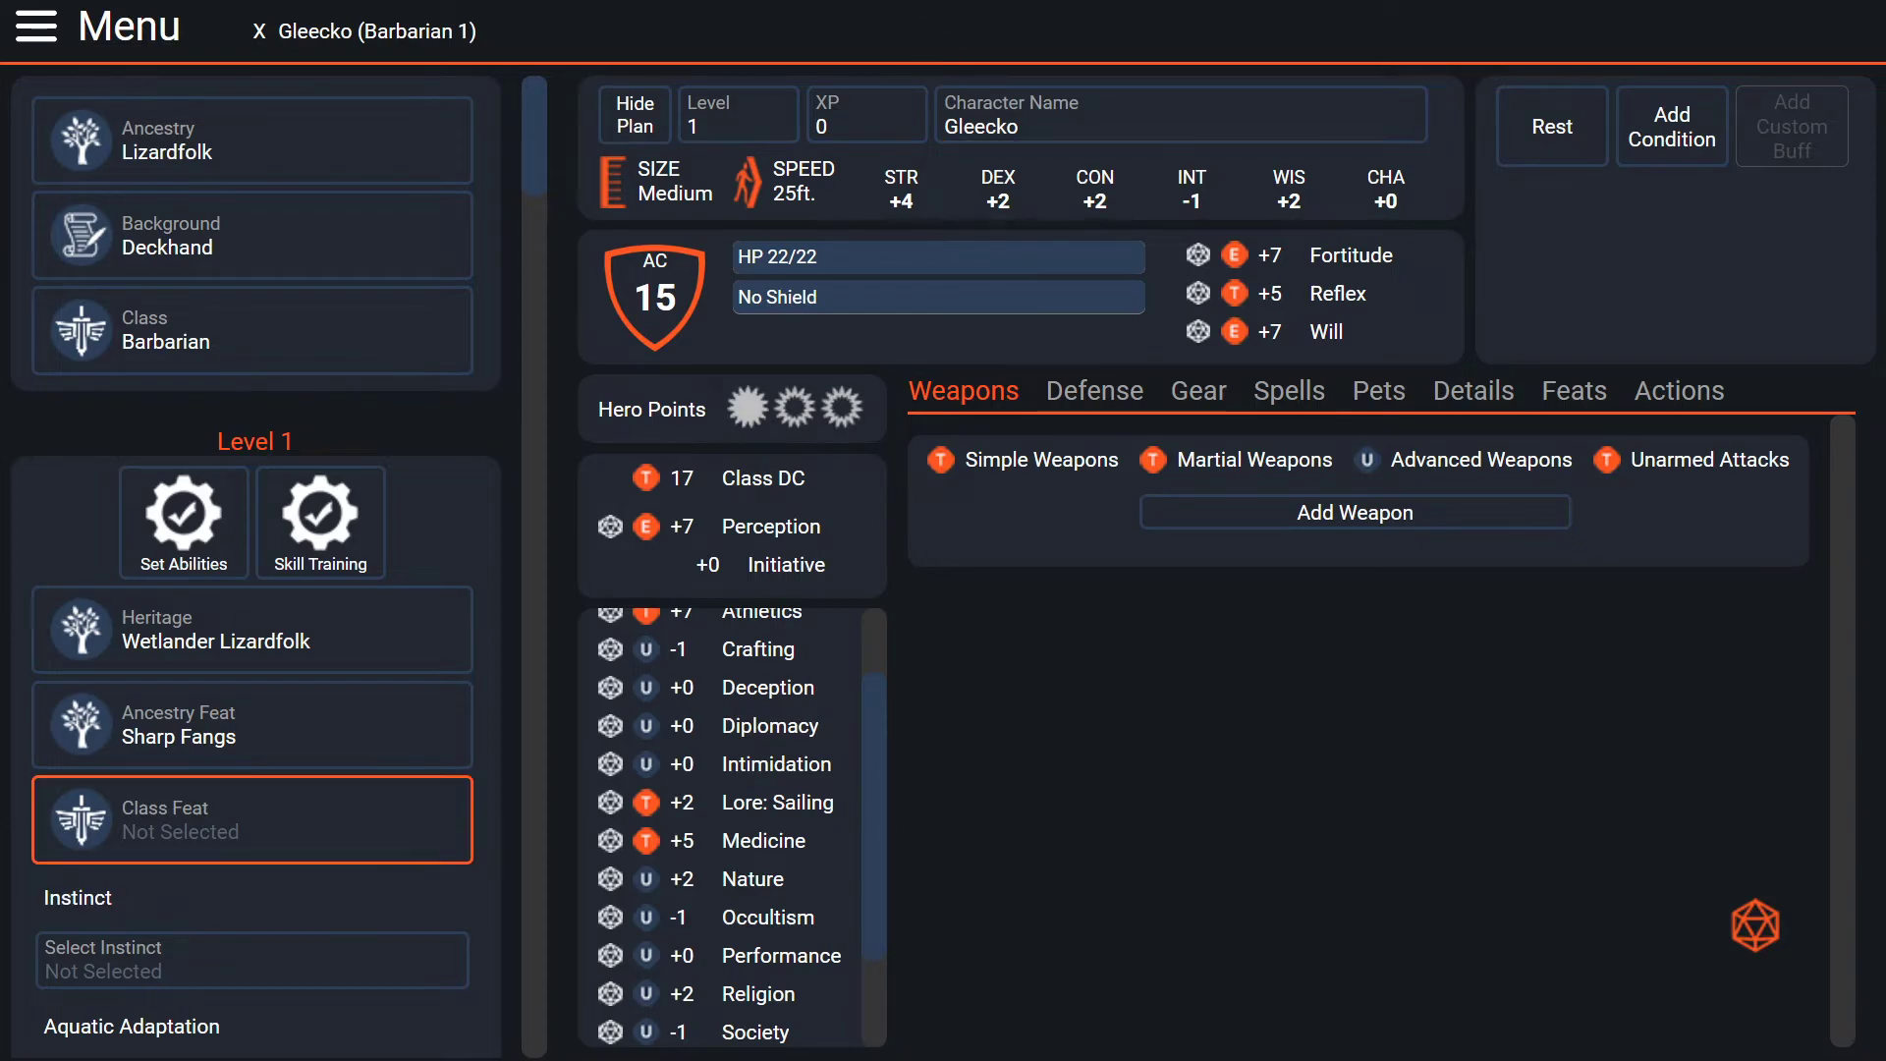
# - Set Sudden Charge as the character's level 1 class feat
pyautogui.click(251, 820)
pyautogui.click(282, 493)
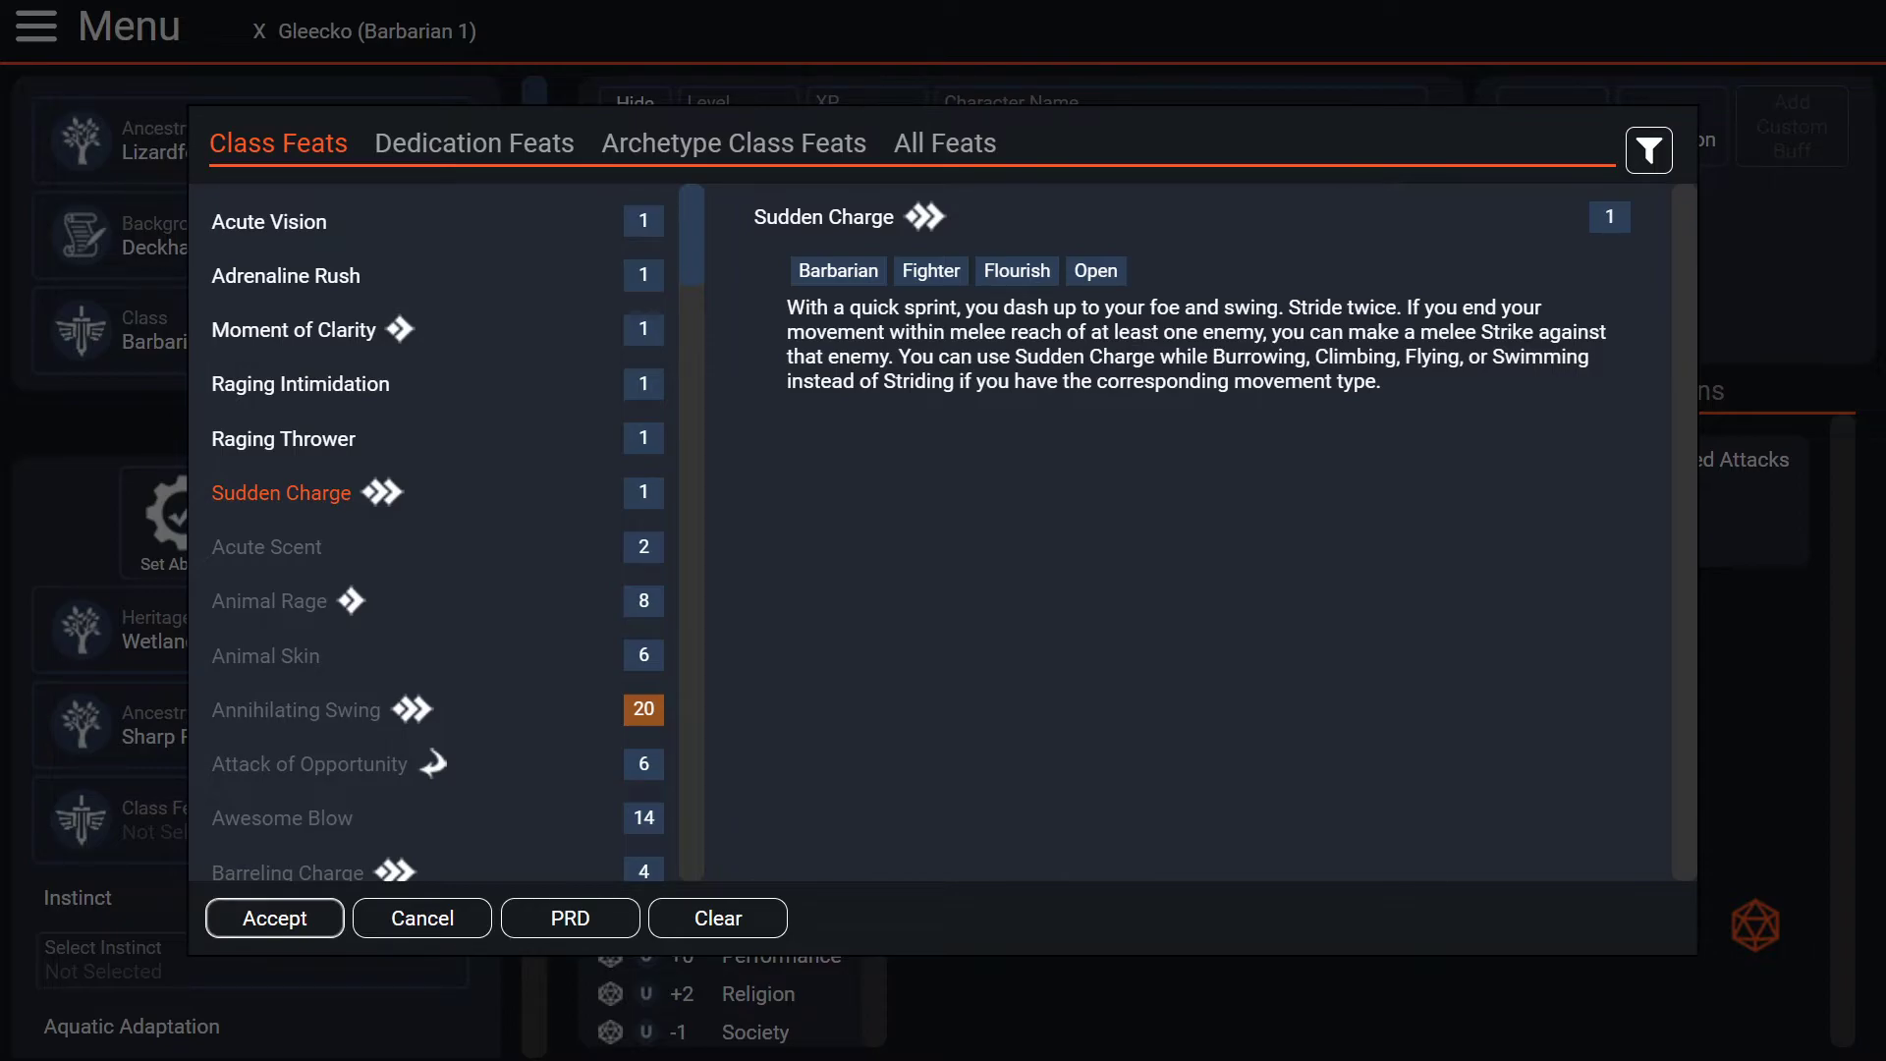
pyautogui.click(276, 917)
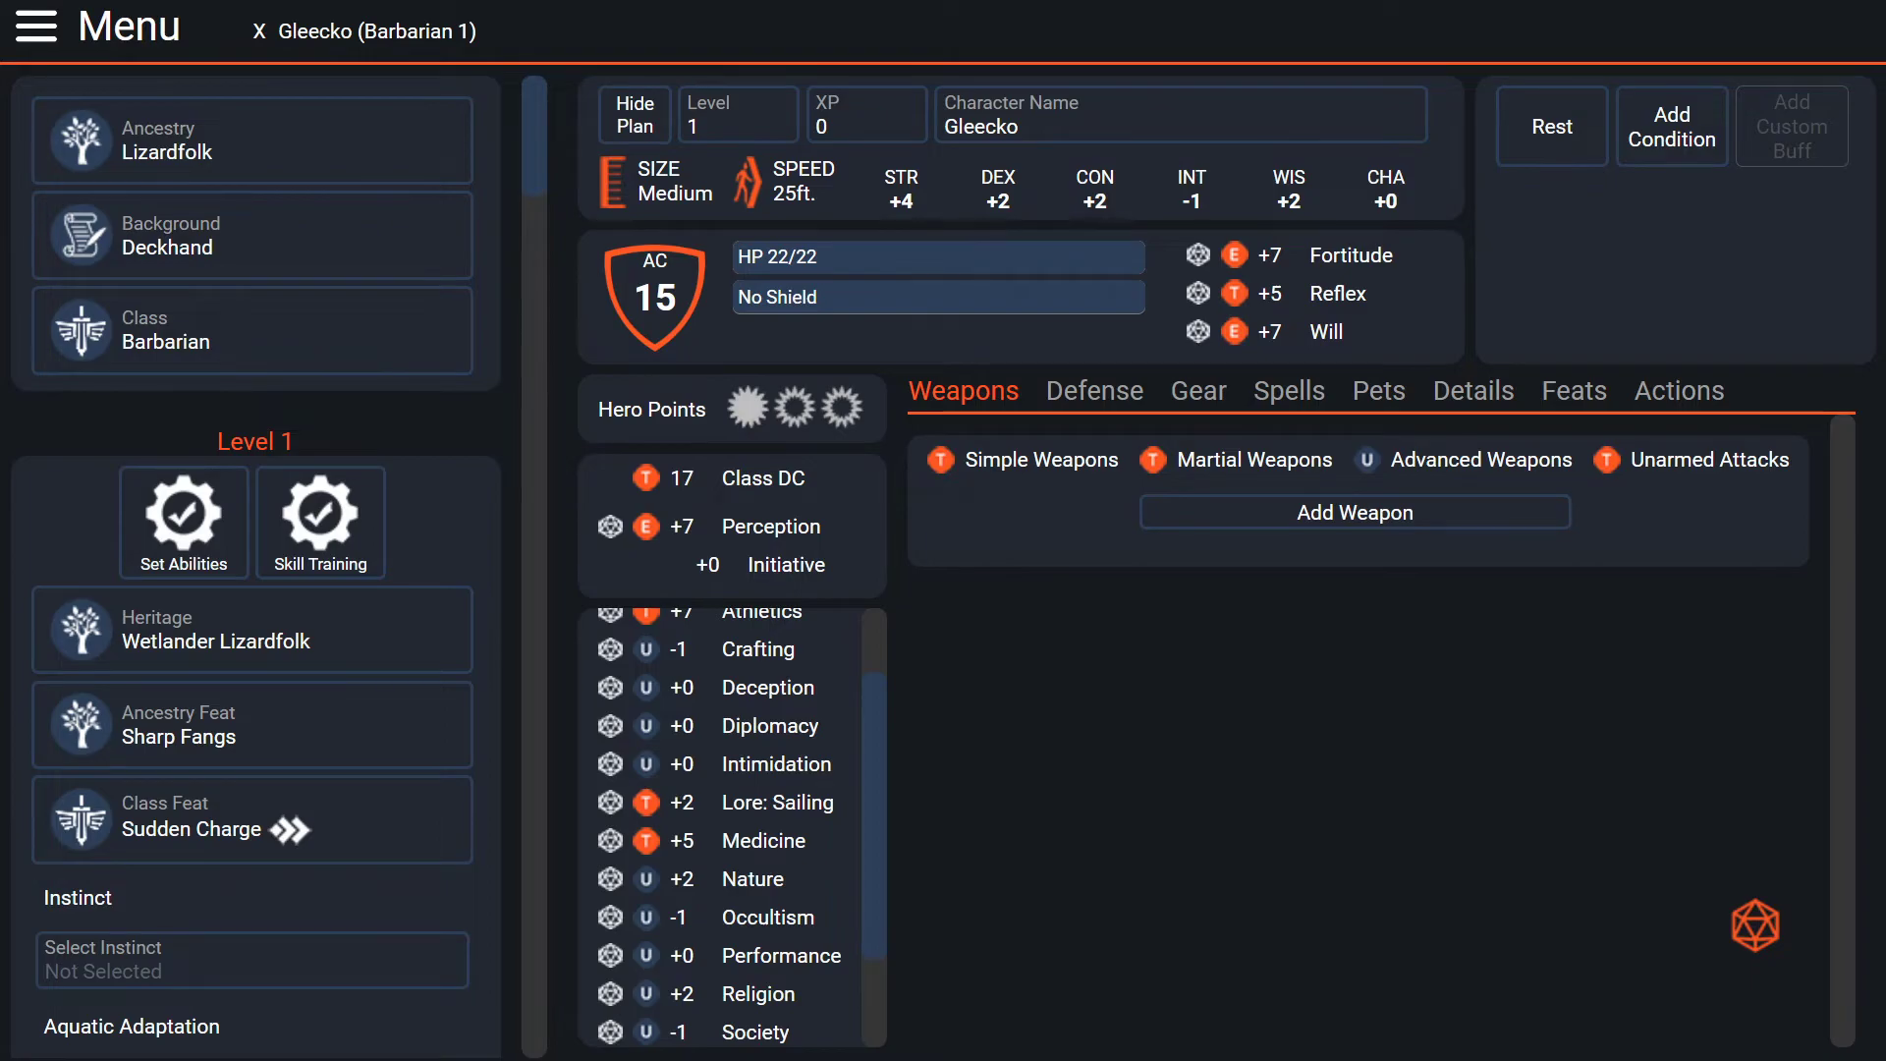
# - Open the level 1 instinct choices and look through the Dragon, Fury and Giant Instinct descriptions
pyautogui.scroll(-3, 255, 560)
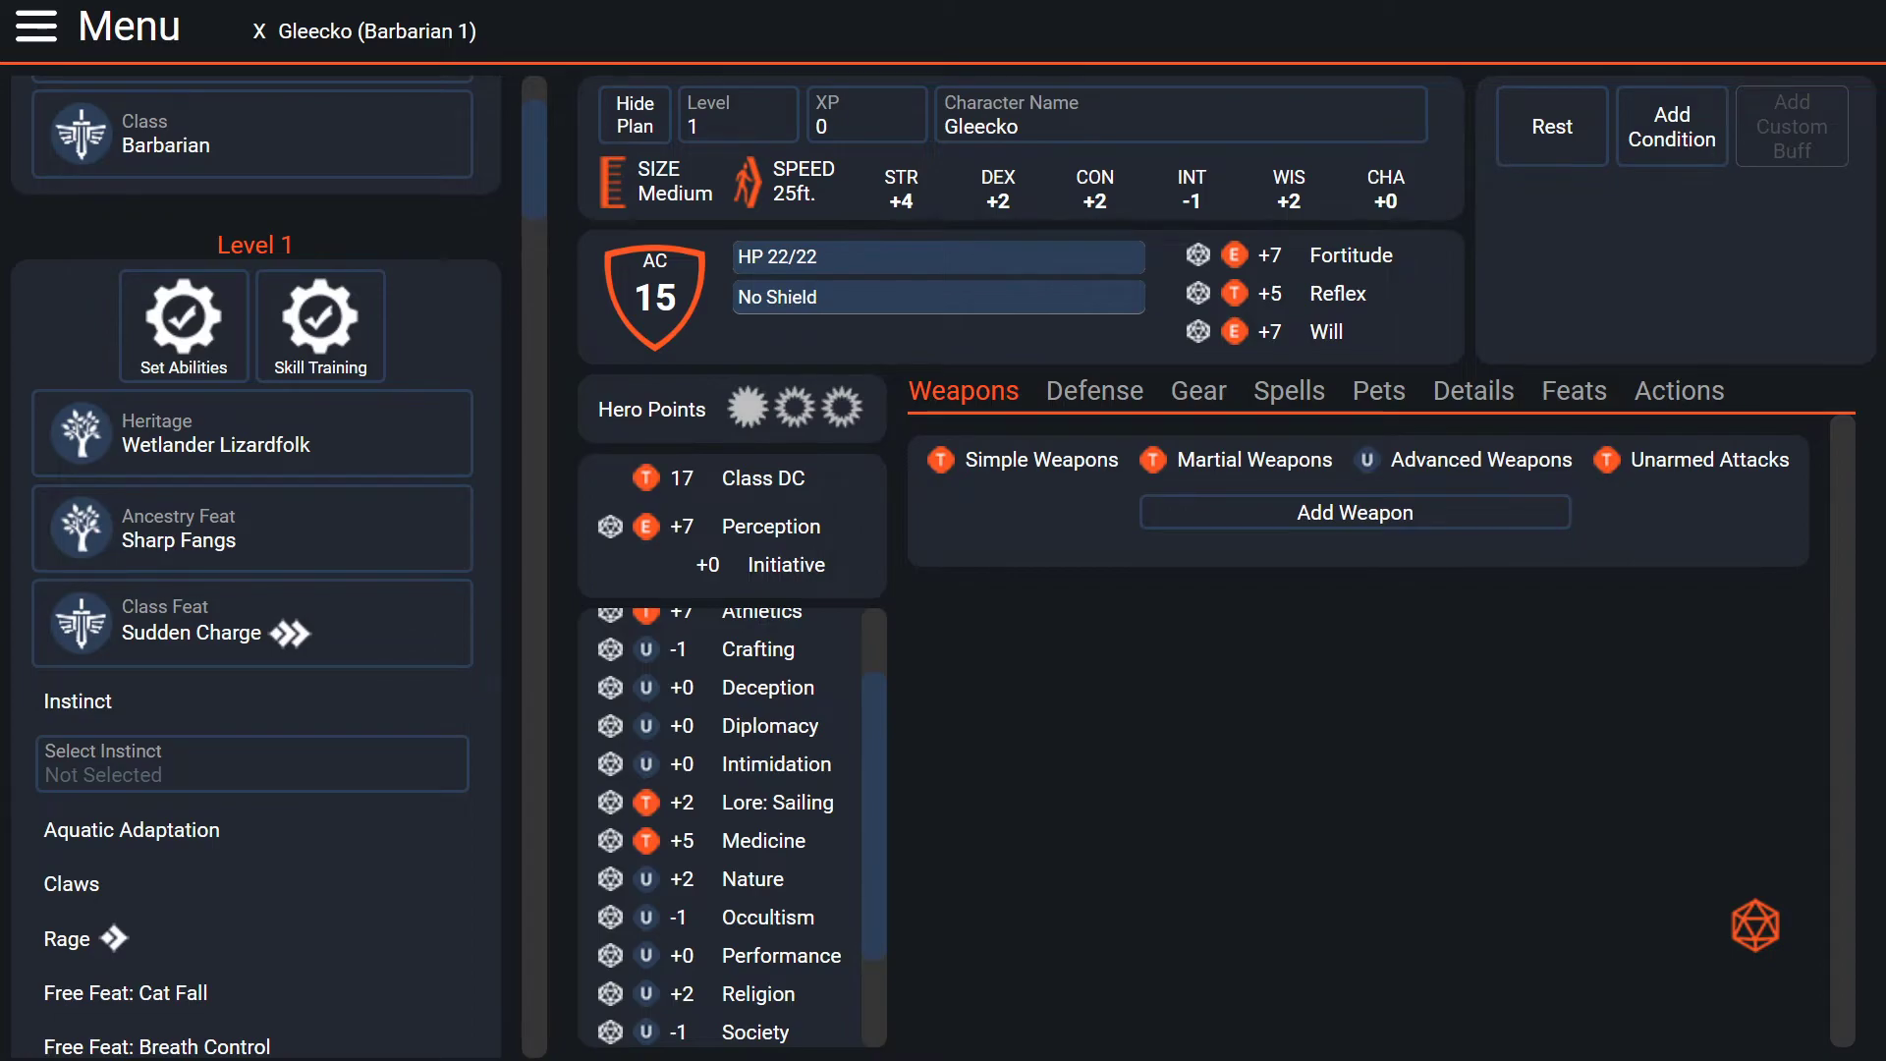
pyautogui.click(251, 762)
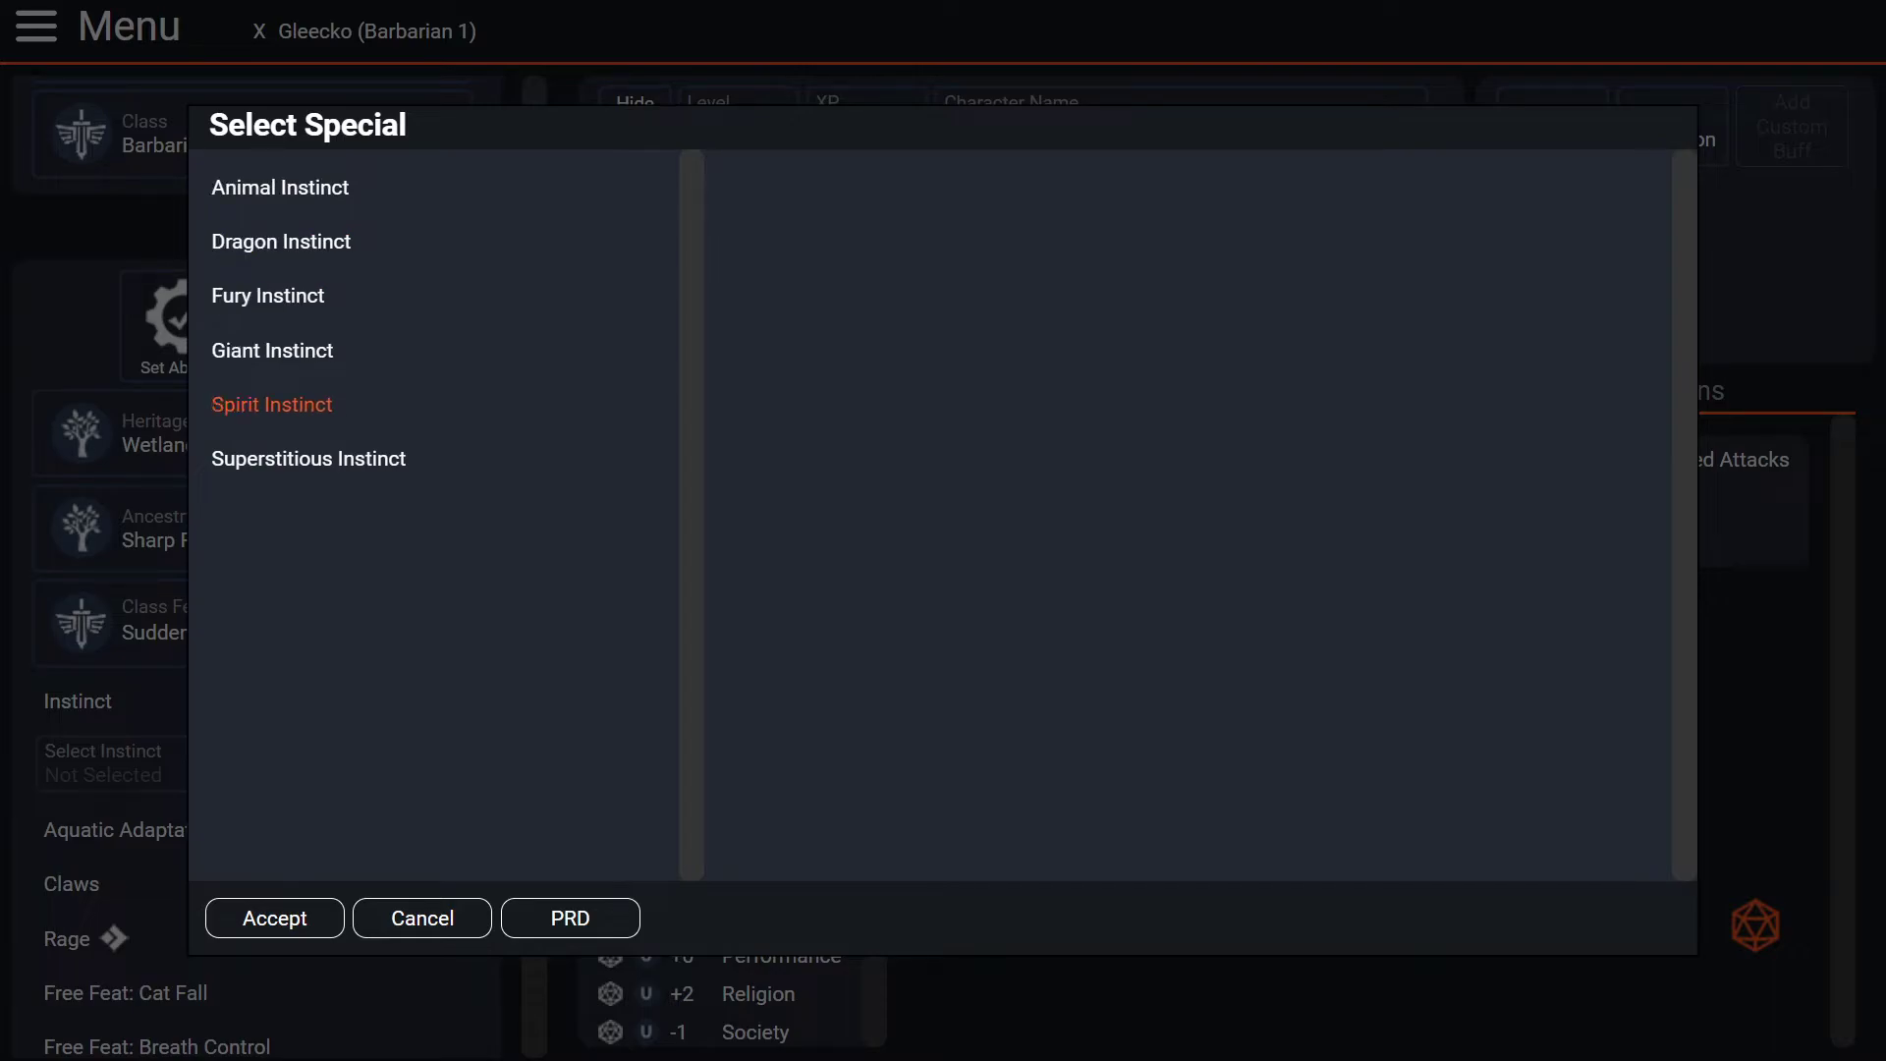
pyautogui.click(281, 241)
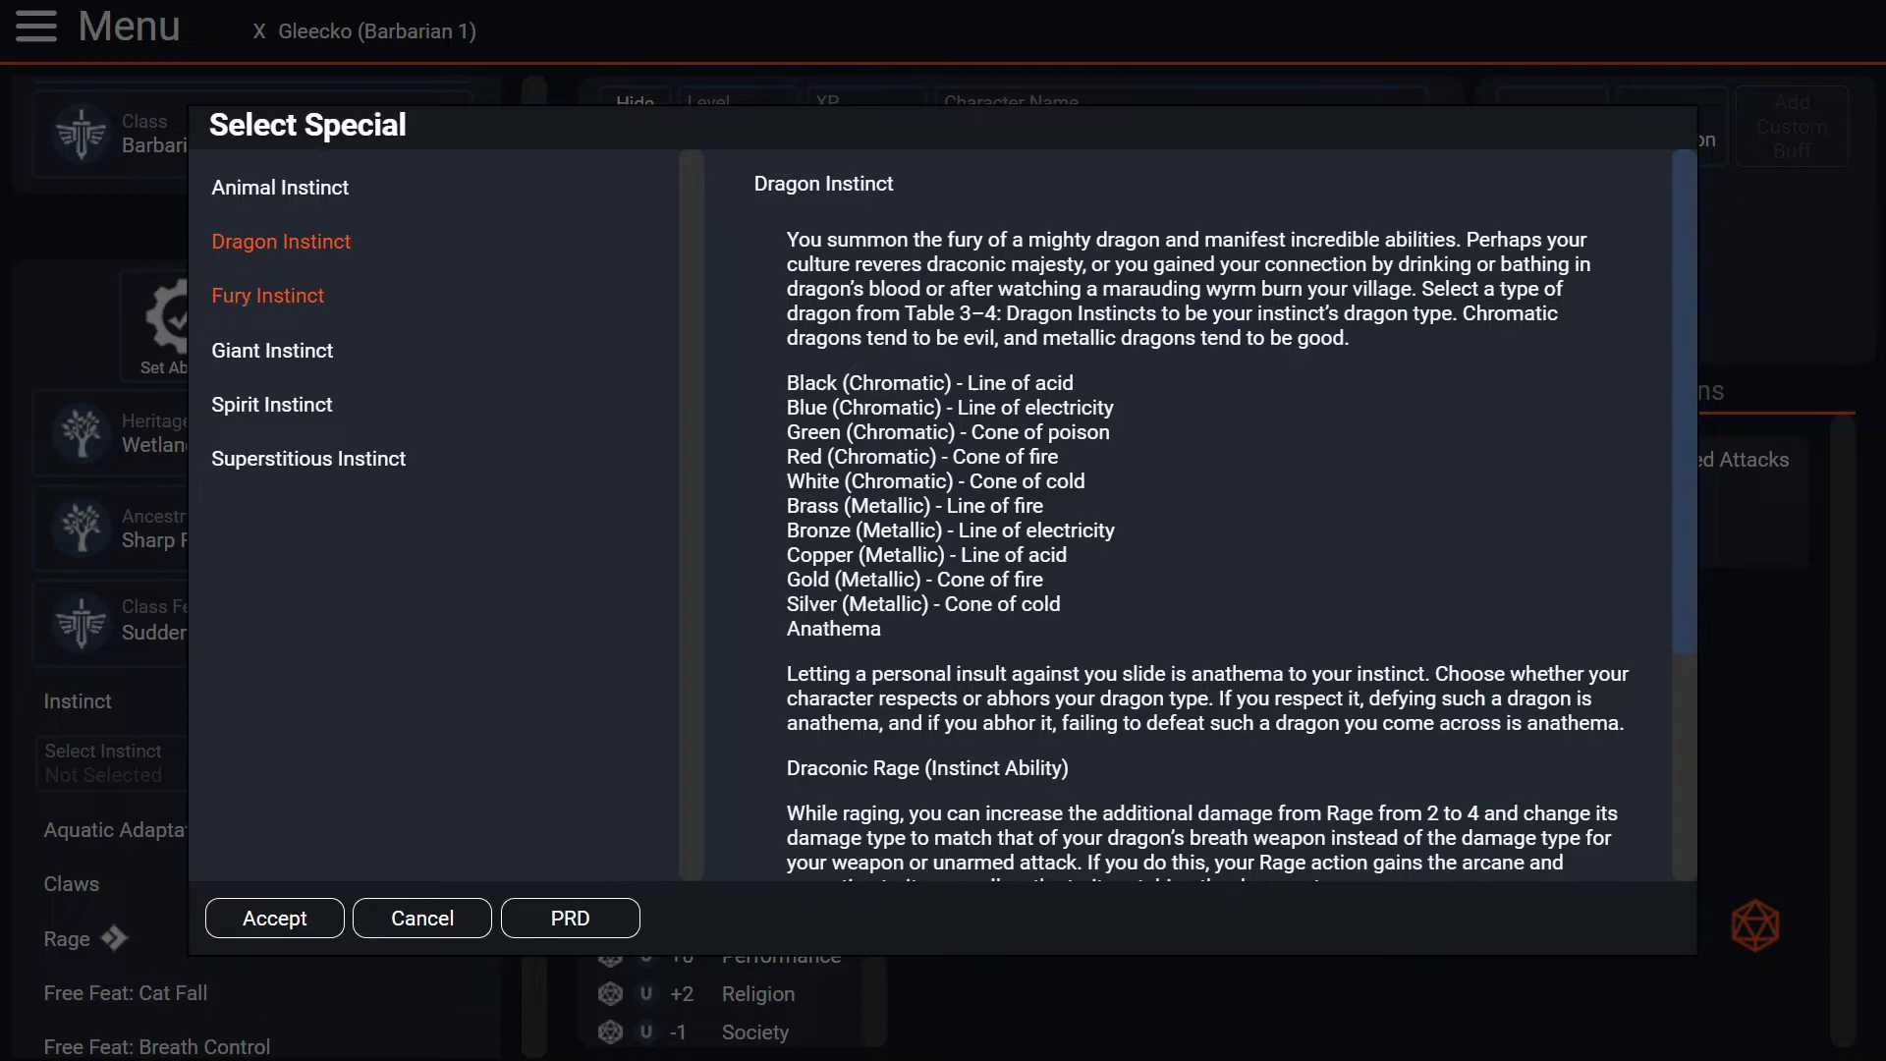
pyautogui.click(267, 295)
pyautogui.click(272, 351)
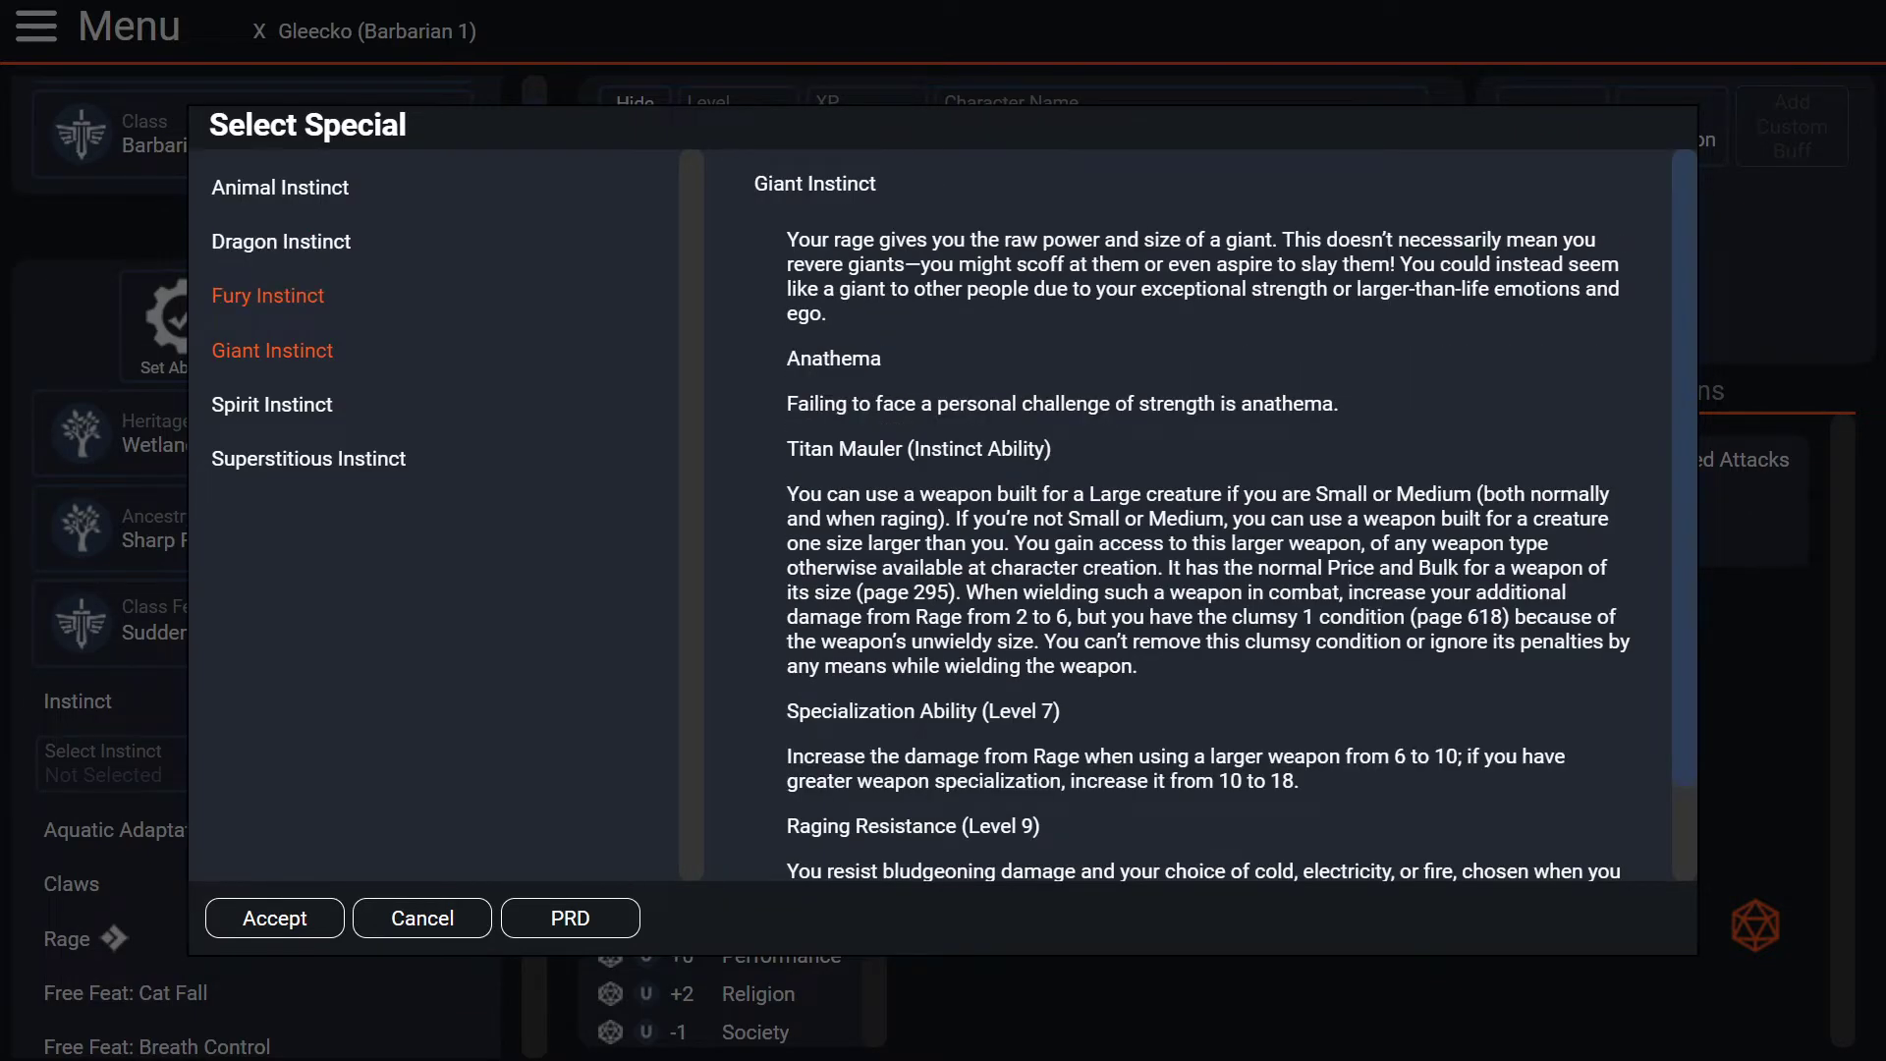
# - Read the Fury Instinct description, including its anathema and level 7 specialization ability, and leave without choosing an instinct
pyautogui.click(267, 296)
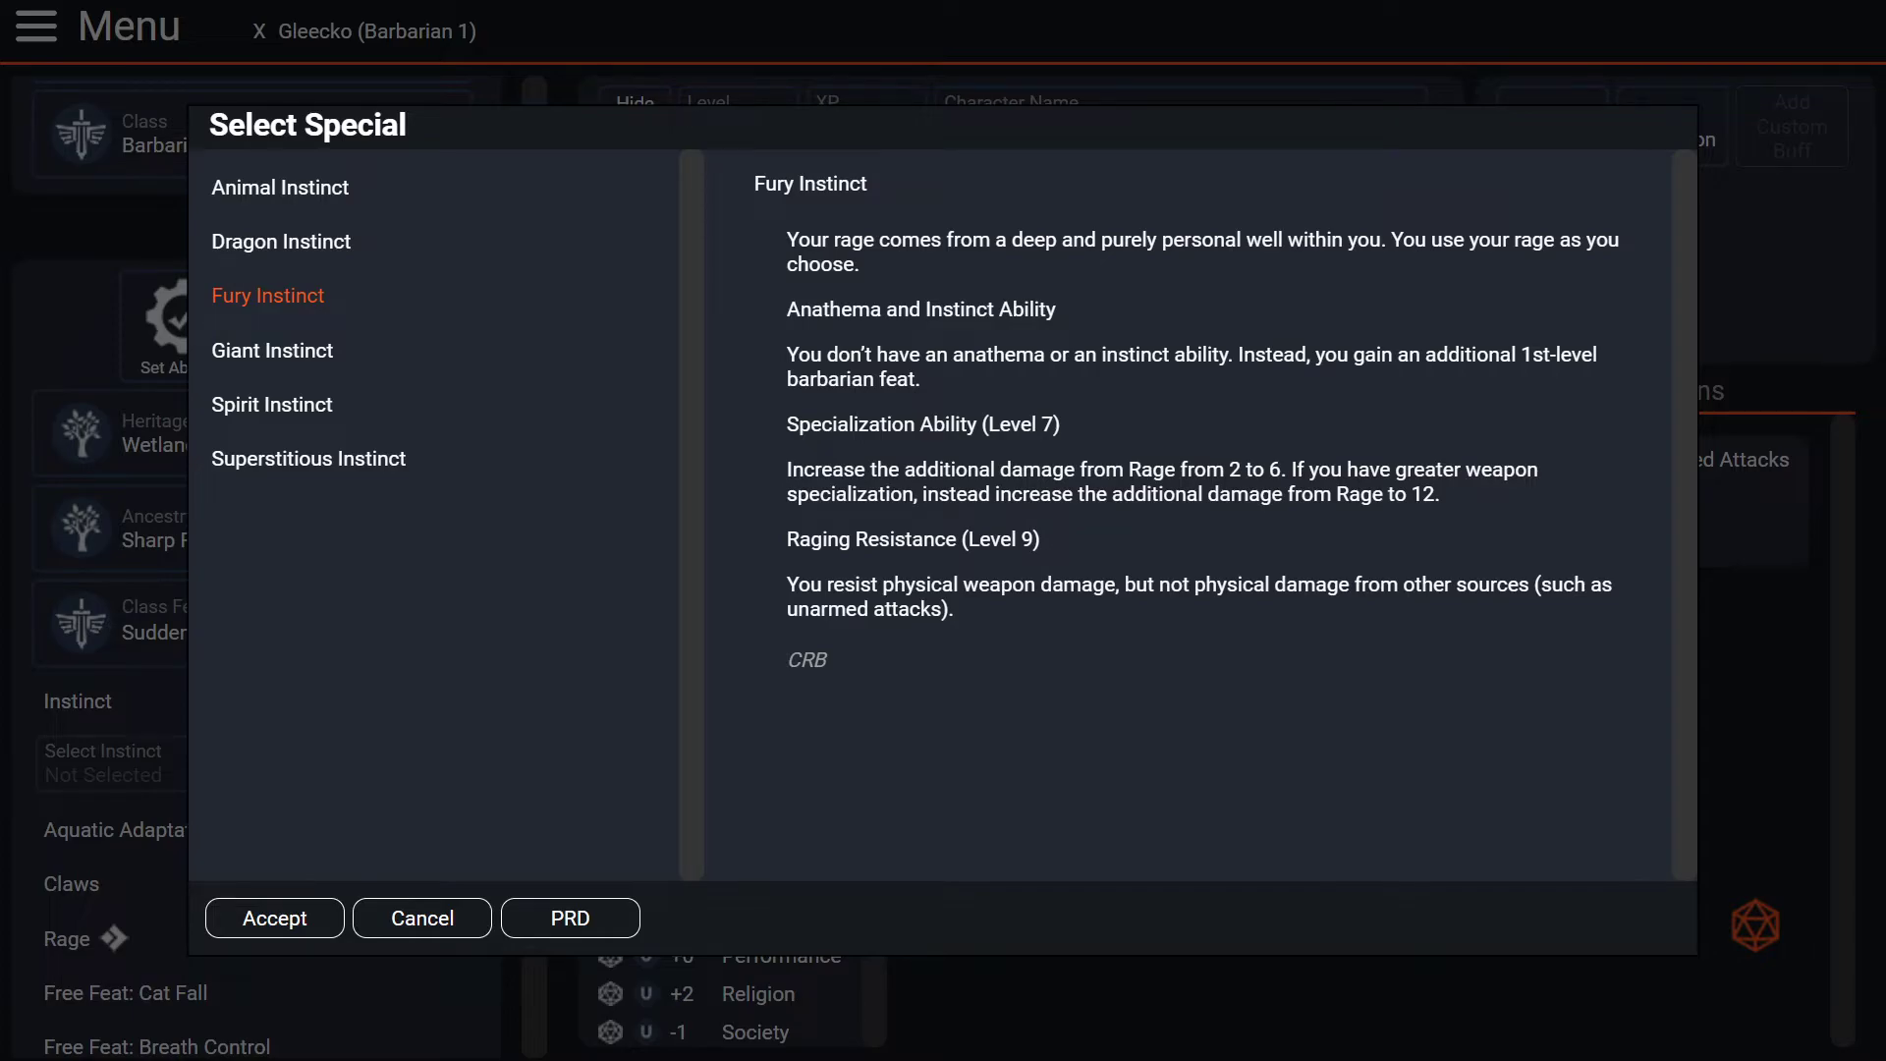
pyautogui.moveTo(787, 240); pyautogui.dragTo(1073, 239)
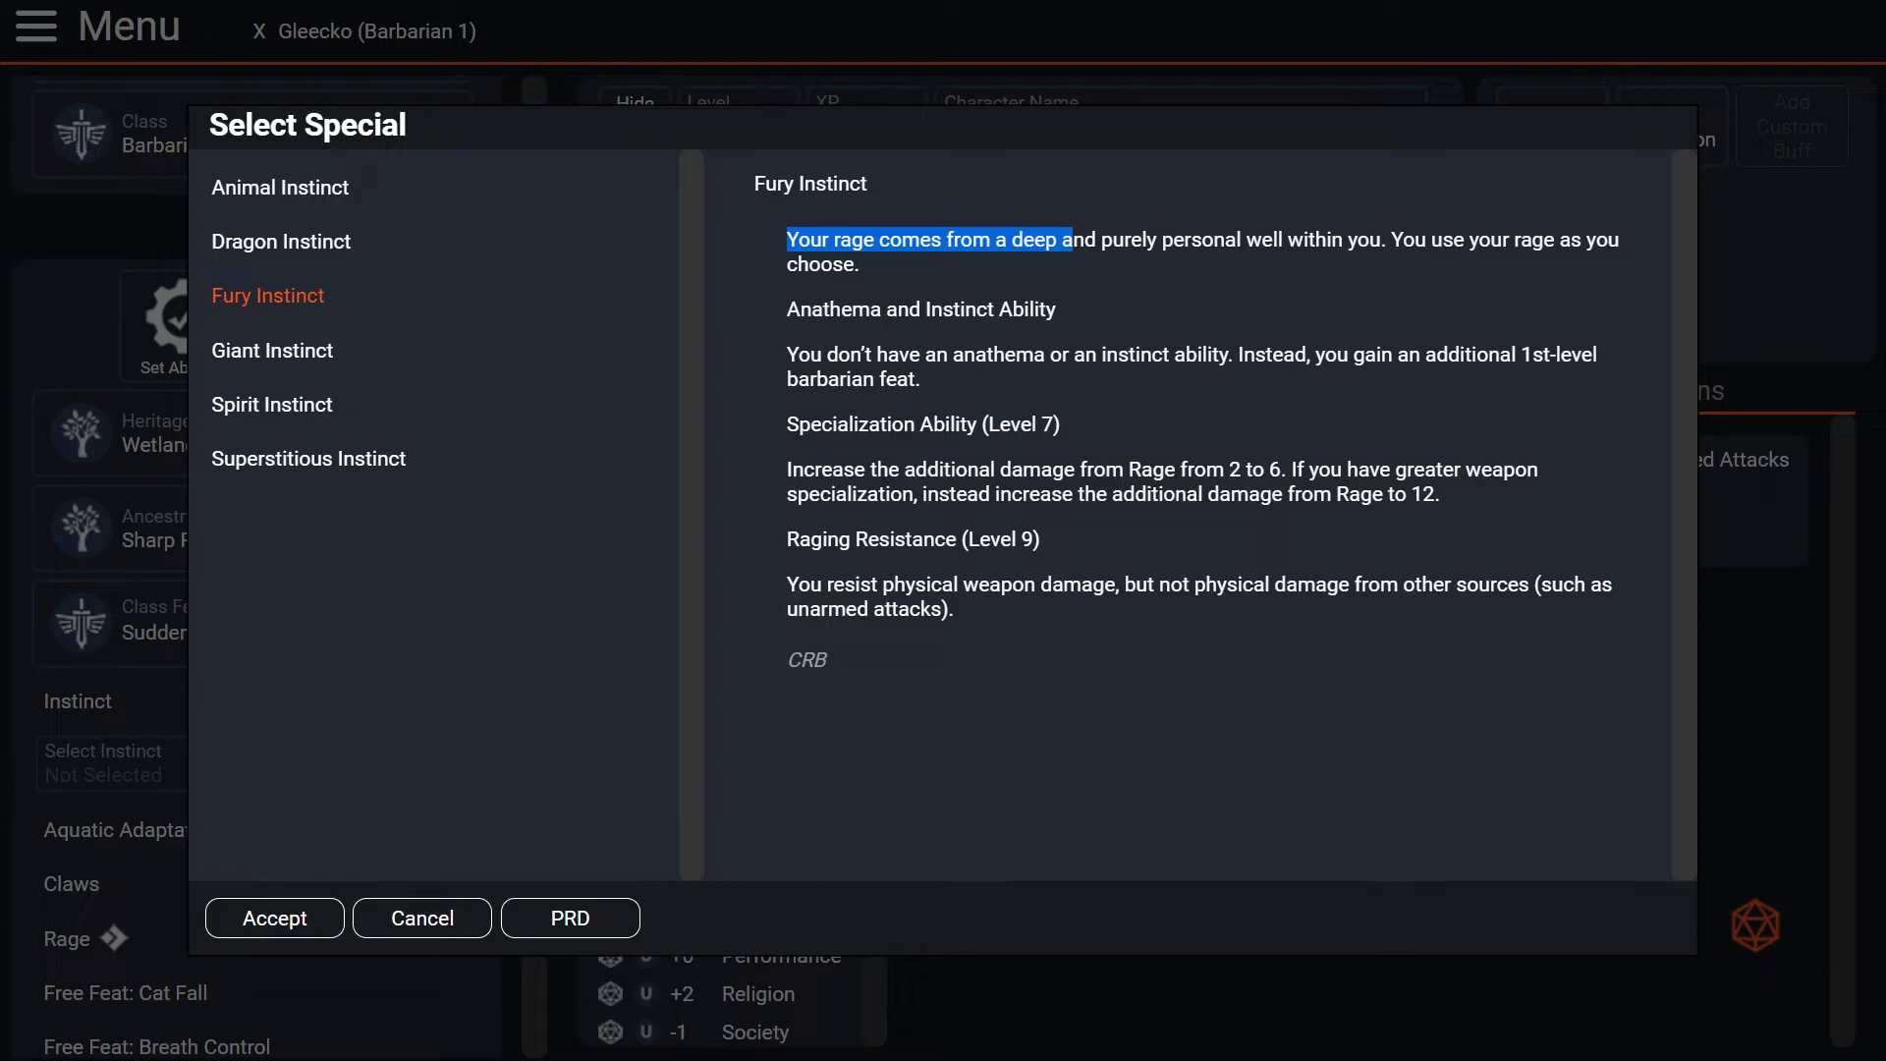
pyautogui.moveTo(787, 353); pyautogui.dragTo(1164, 353)
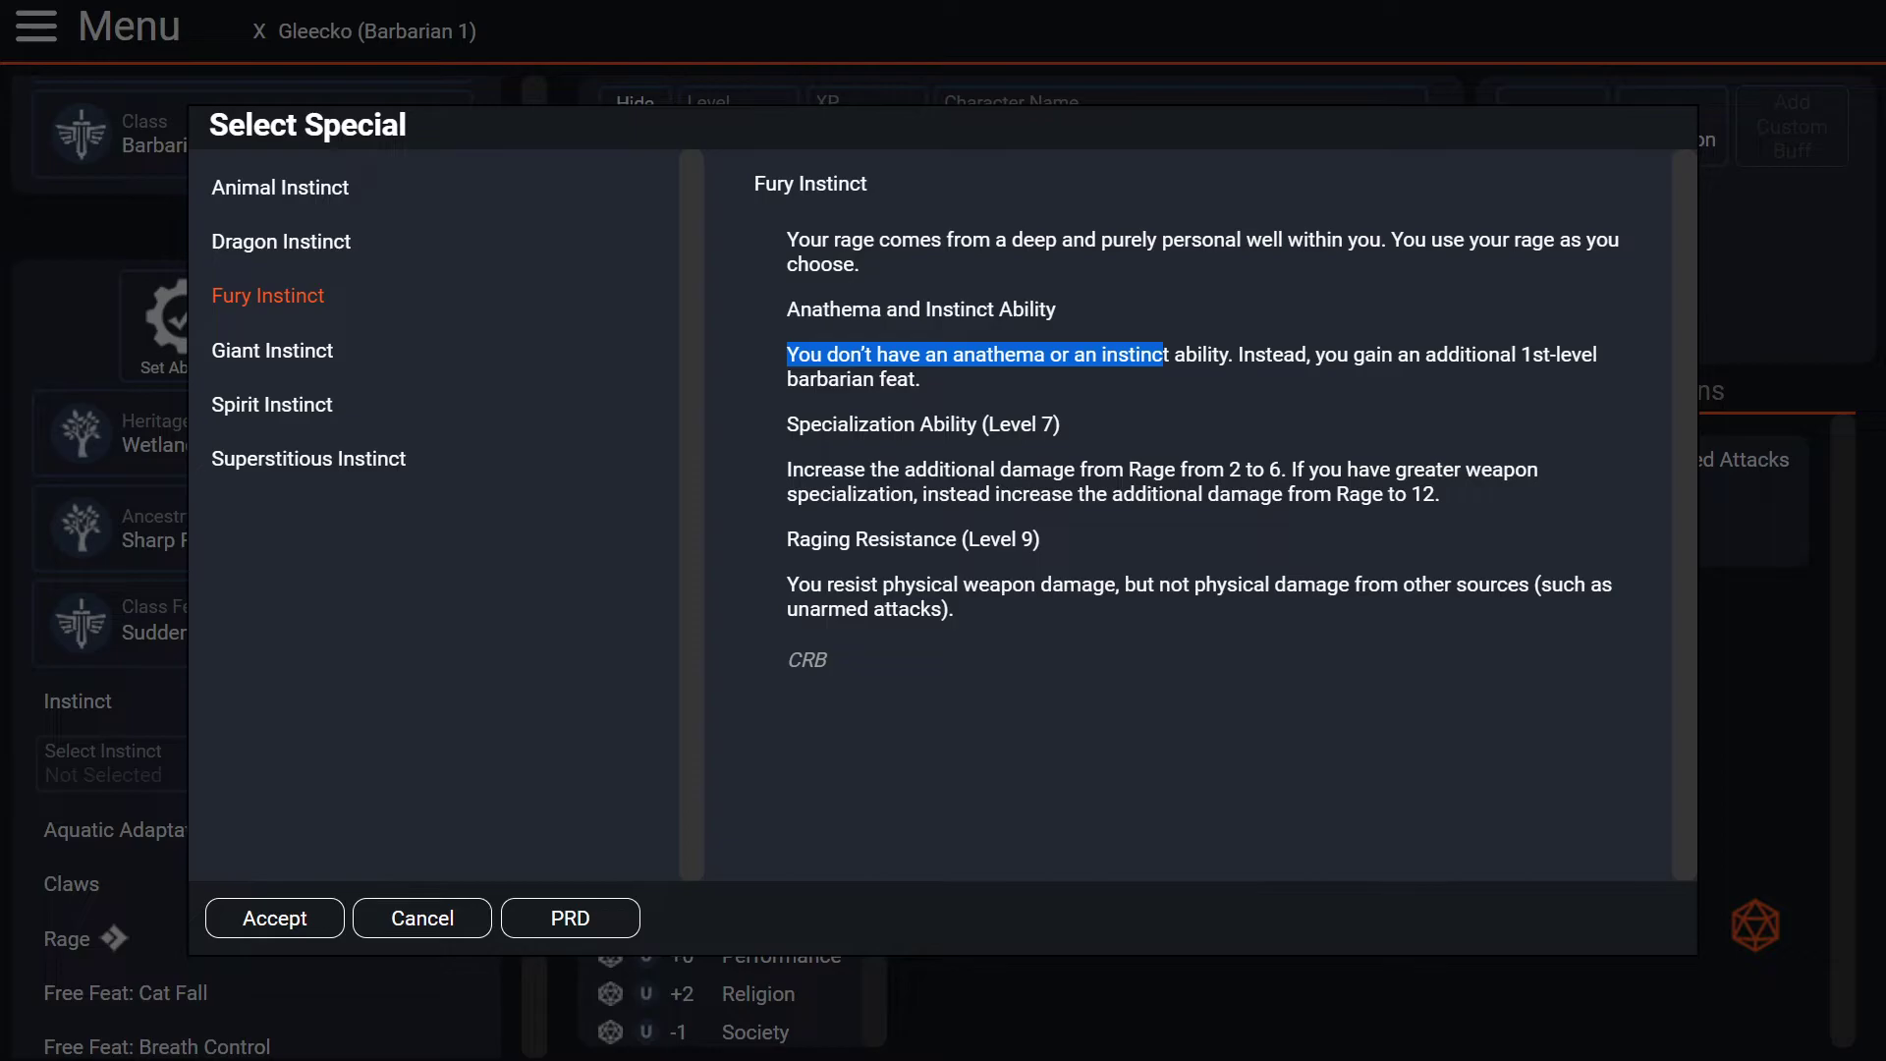
pyautogui.moveTo(786, 424); pyautogui.dragTo(1061, 424)
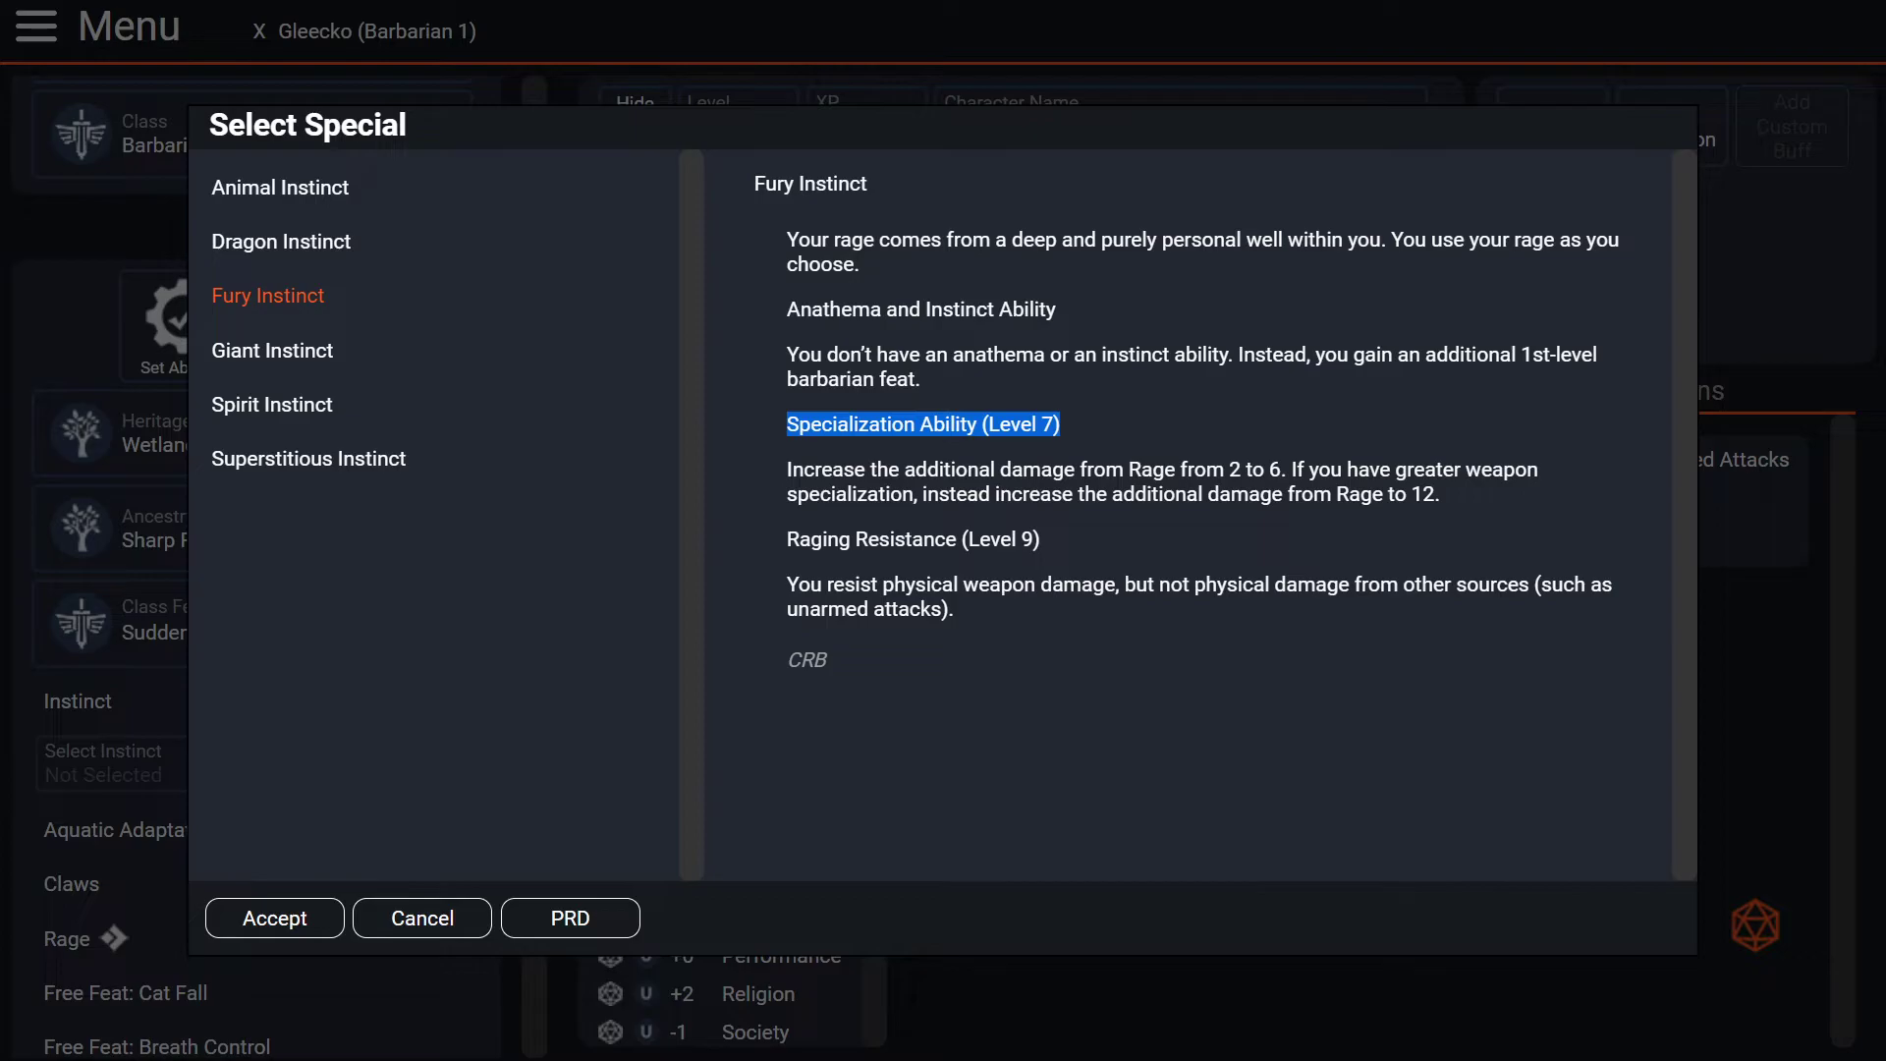
pyautogui.click(423, 918)
# - Read the Weapon Specialization class feature at level 7 and return to the level 1 instinct choice
pyautogui.scroll(-12, 334, 471)
pyautogui.scroll(-10, 256, 566)
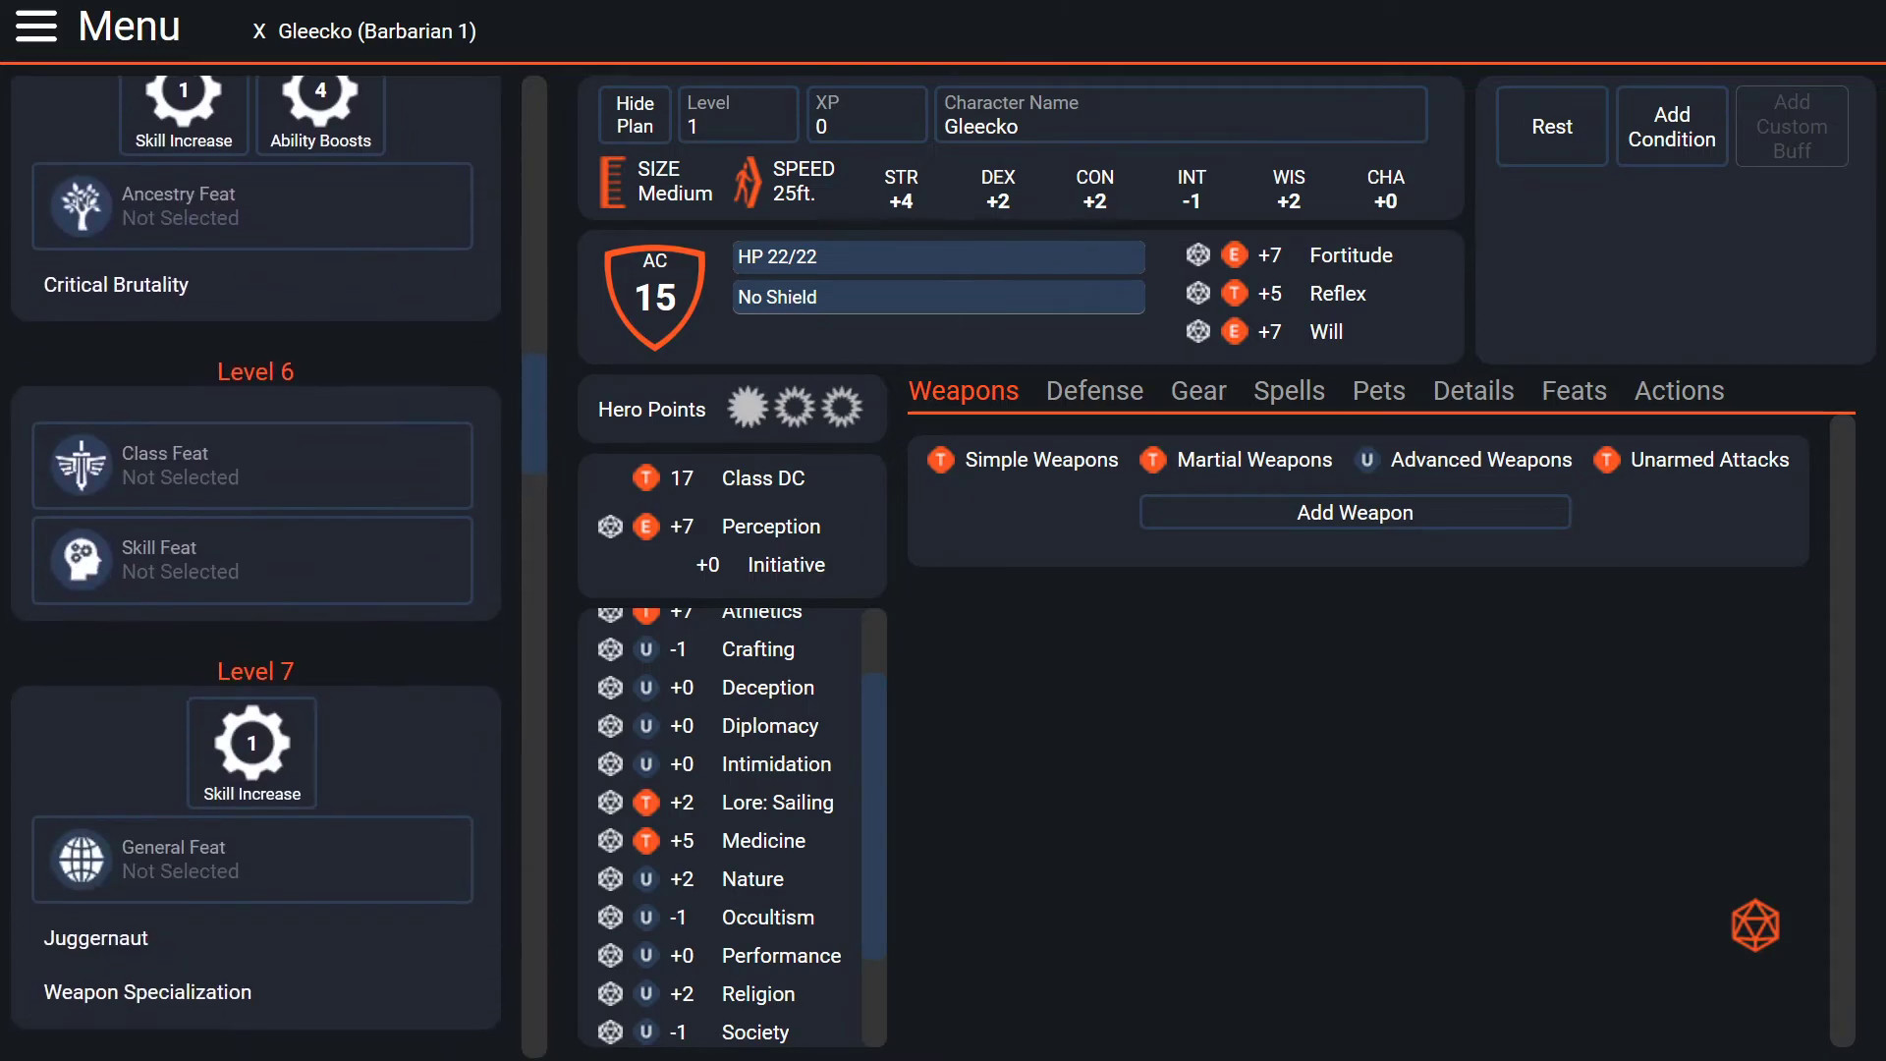
pyautogui.scroll(-3, 257, 629)
pyautogui.click(147, 705)
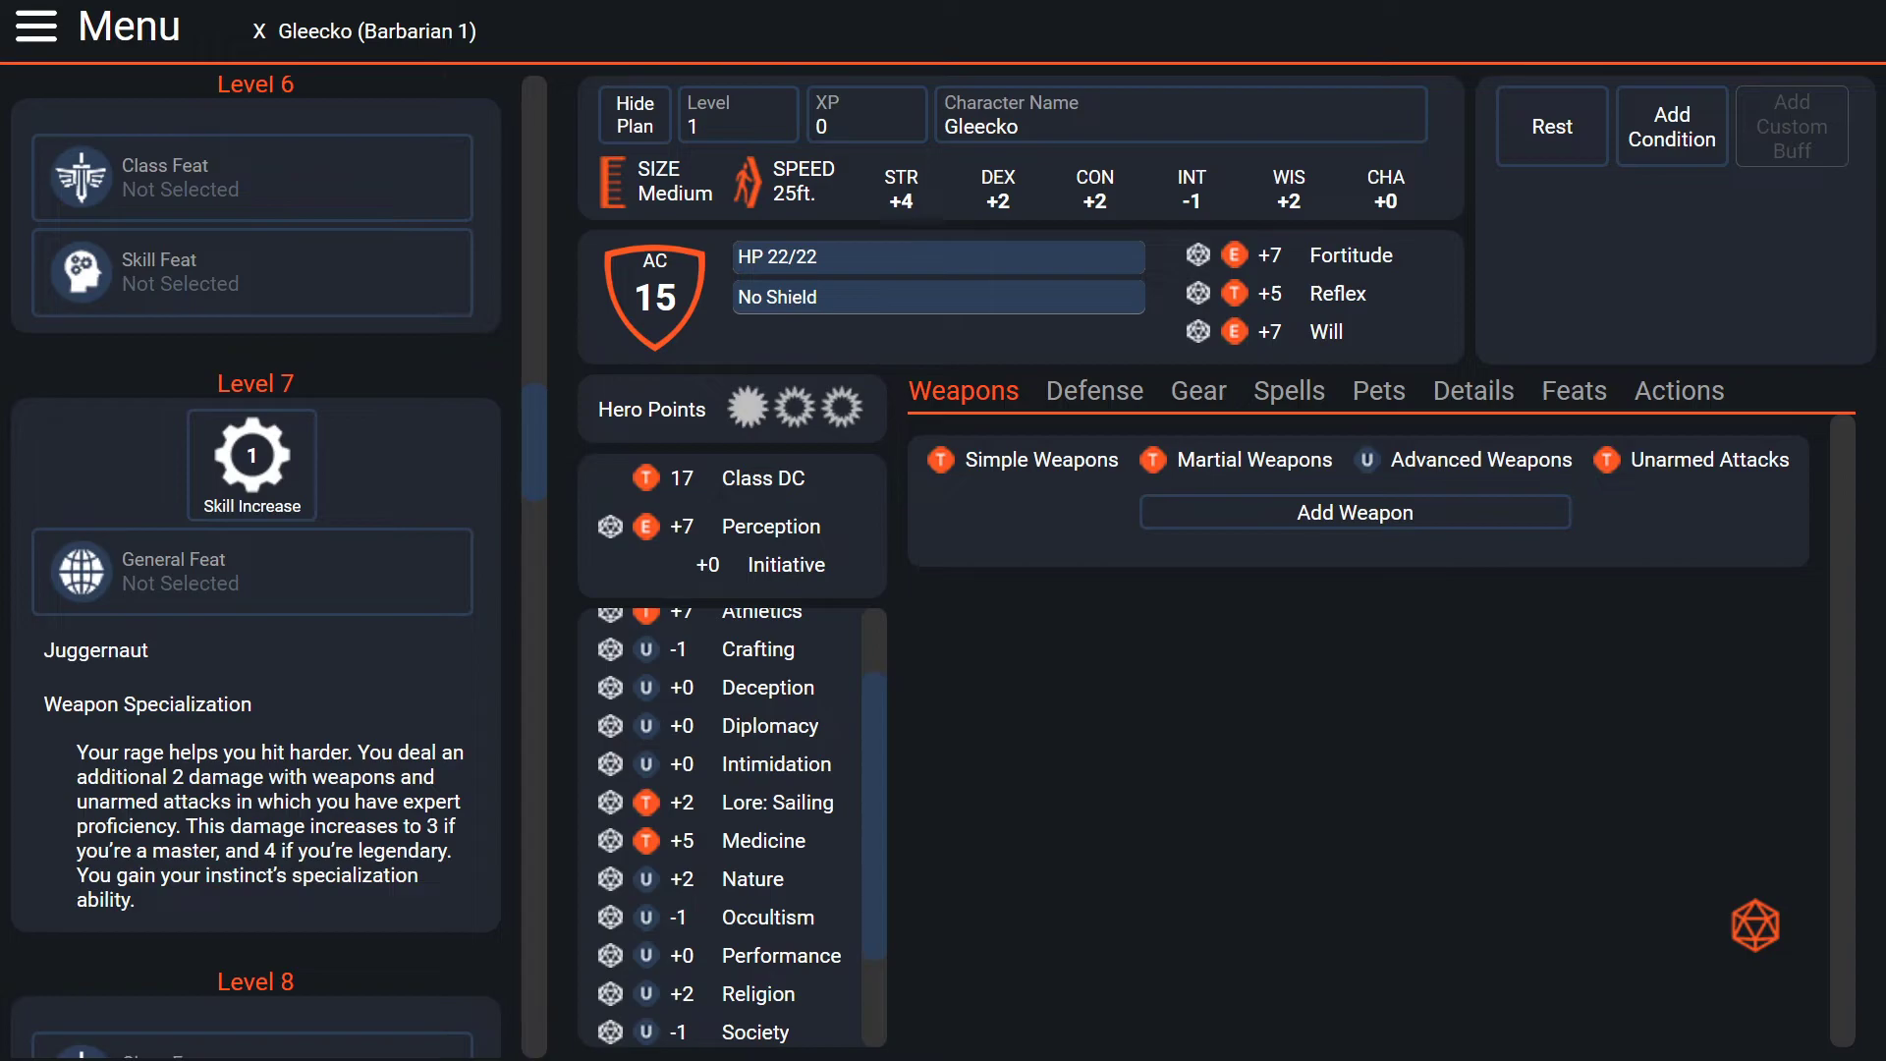
pyautogui.scroll(10, 255, 560)
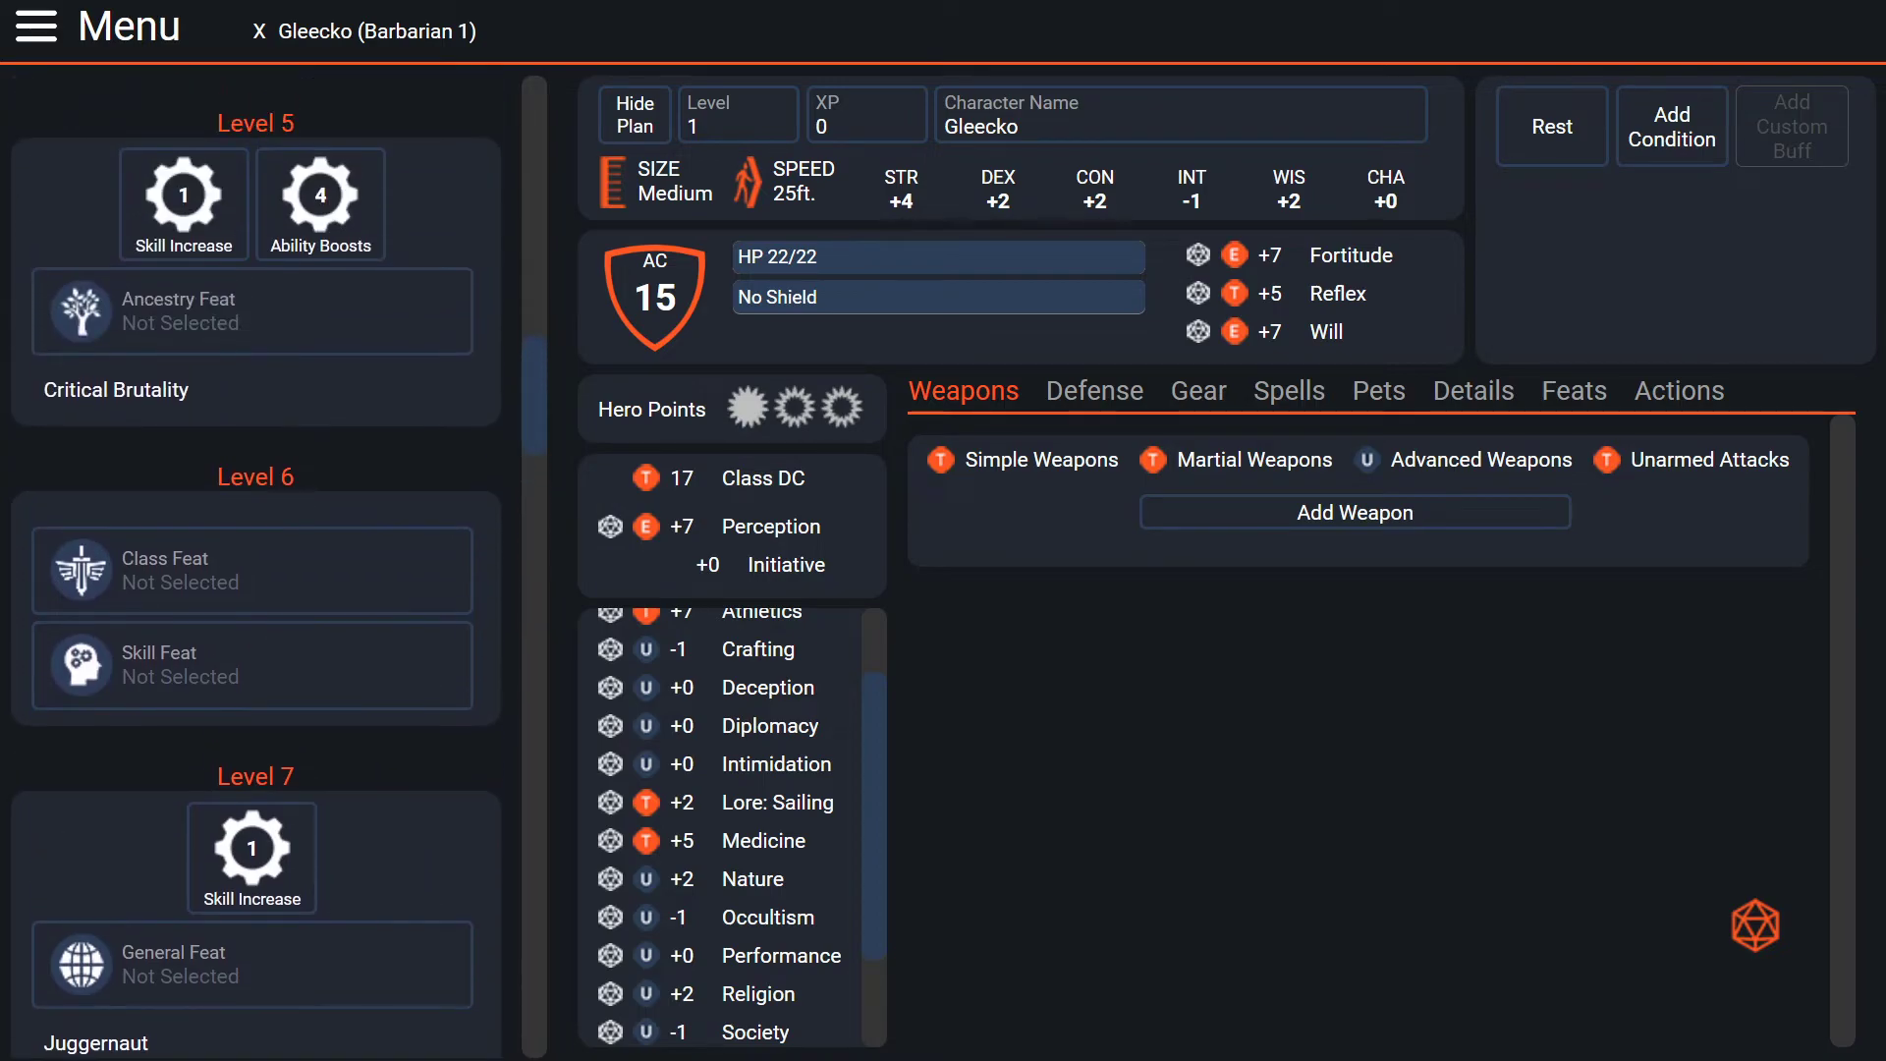
pyautogui.scroll(8, 256, 560)
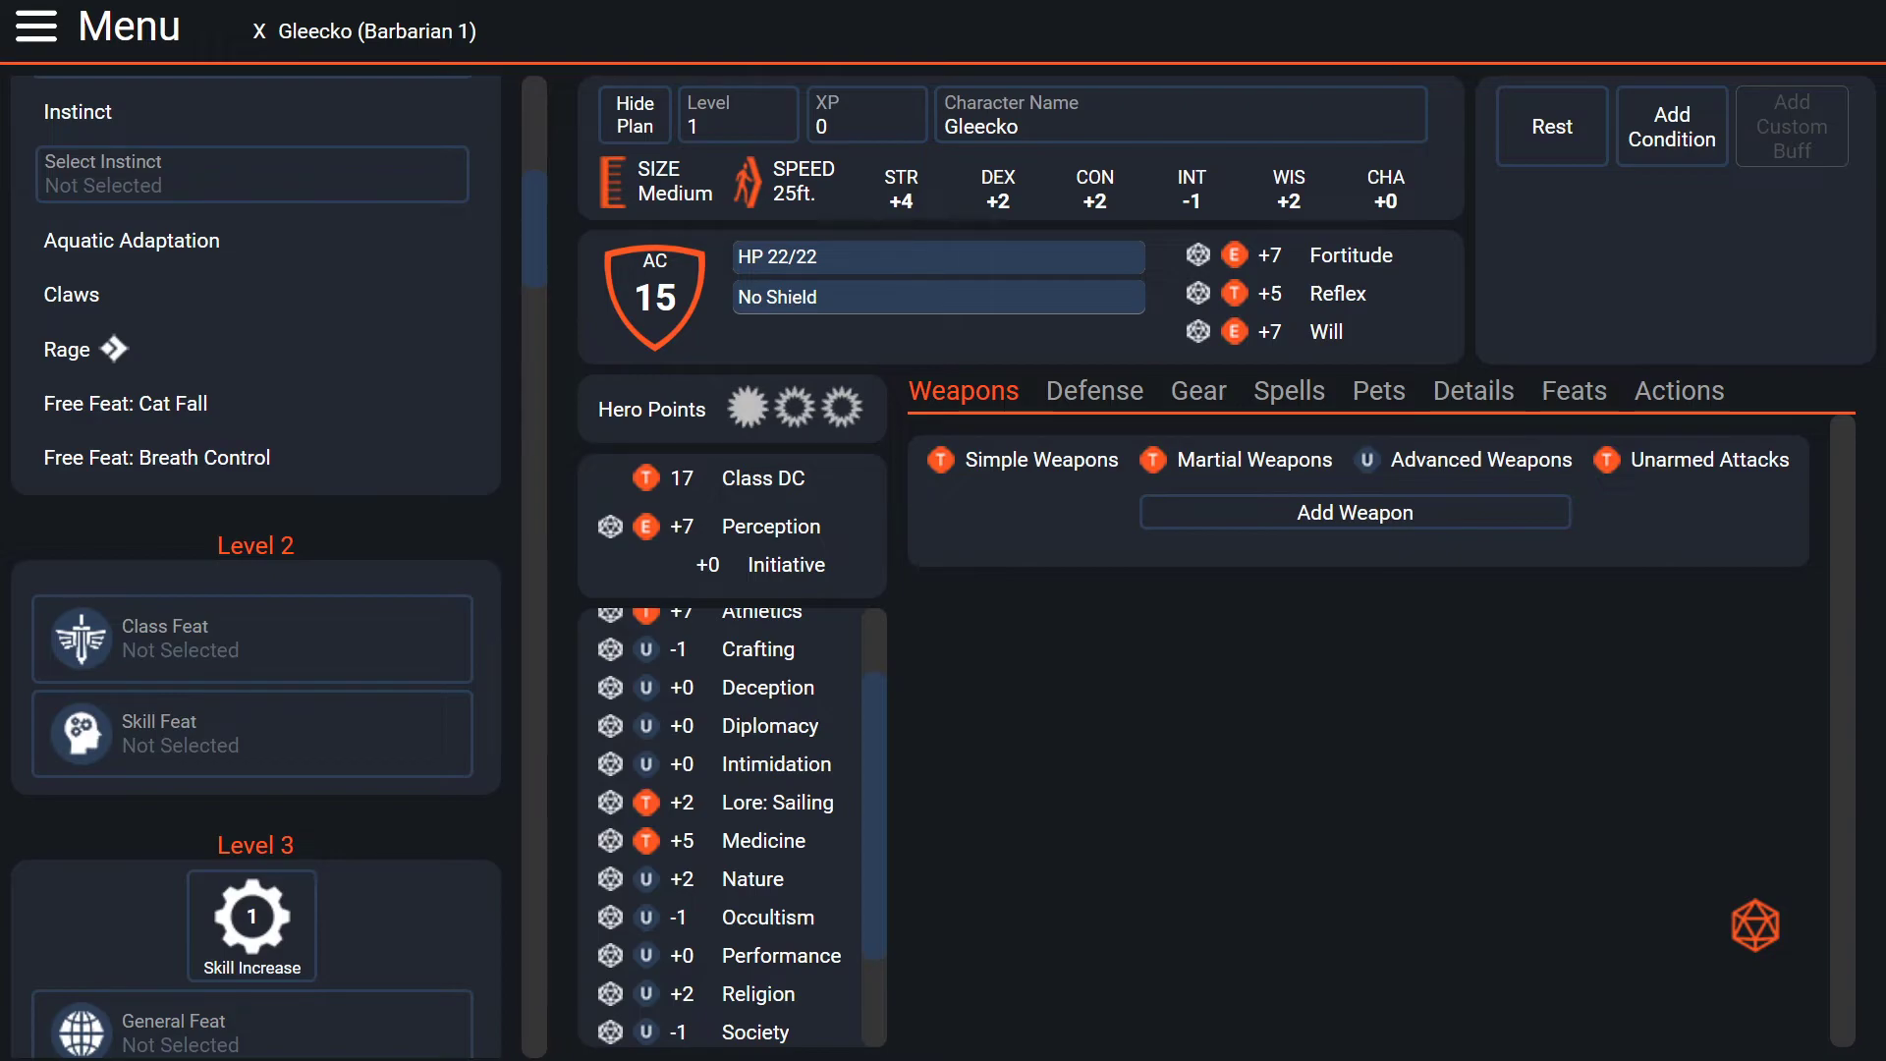
pyautogui.scroll(3, 255, 472)
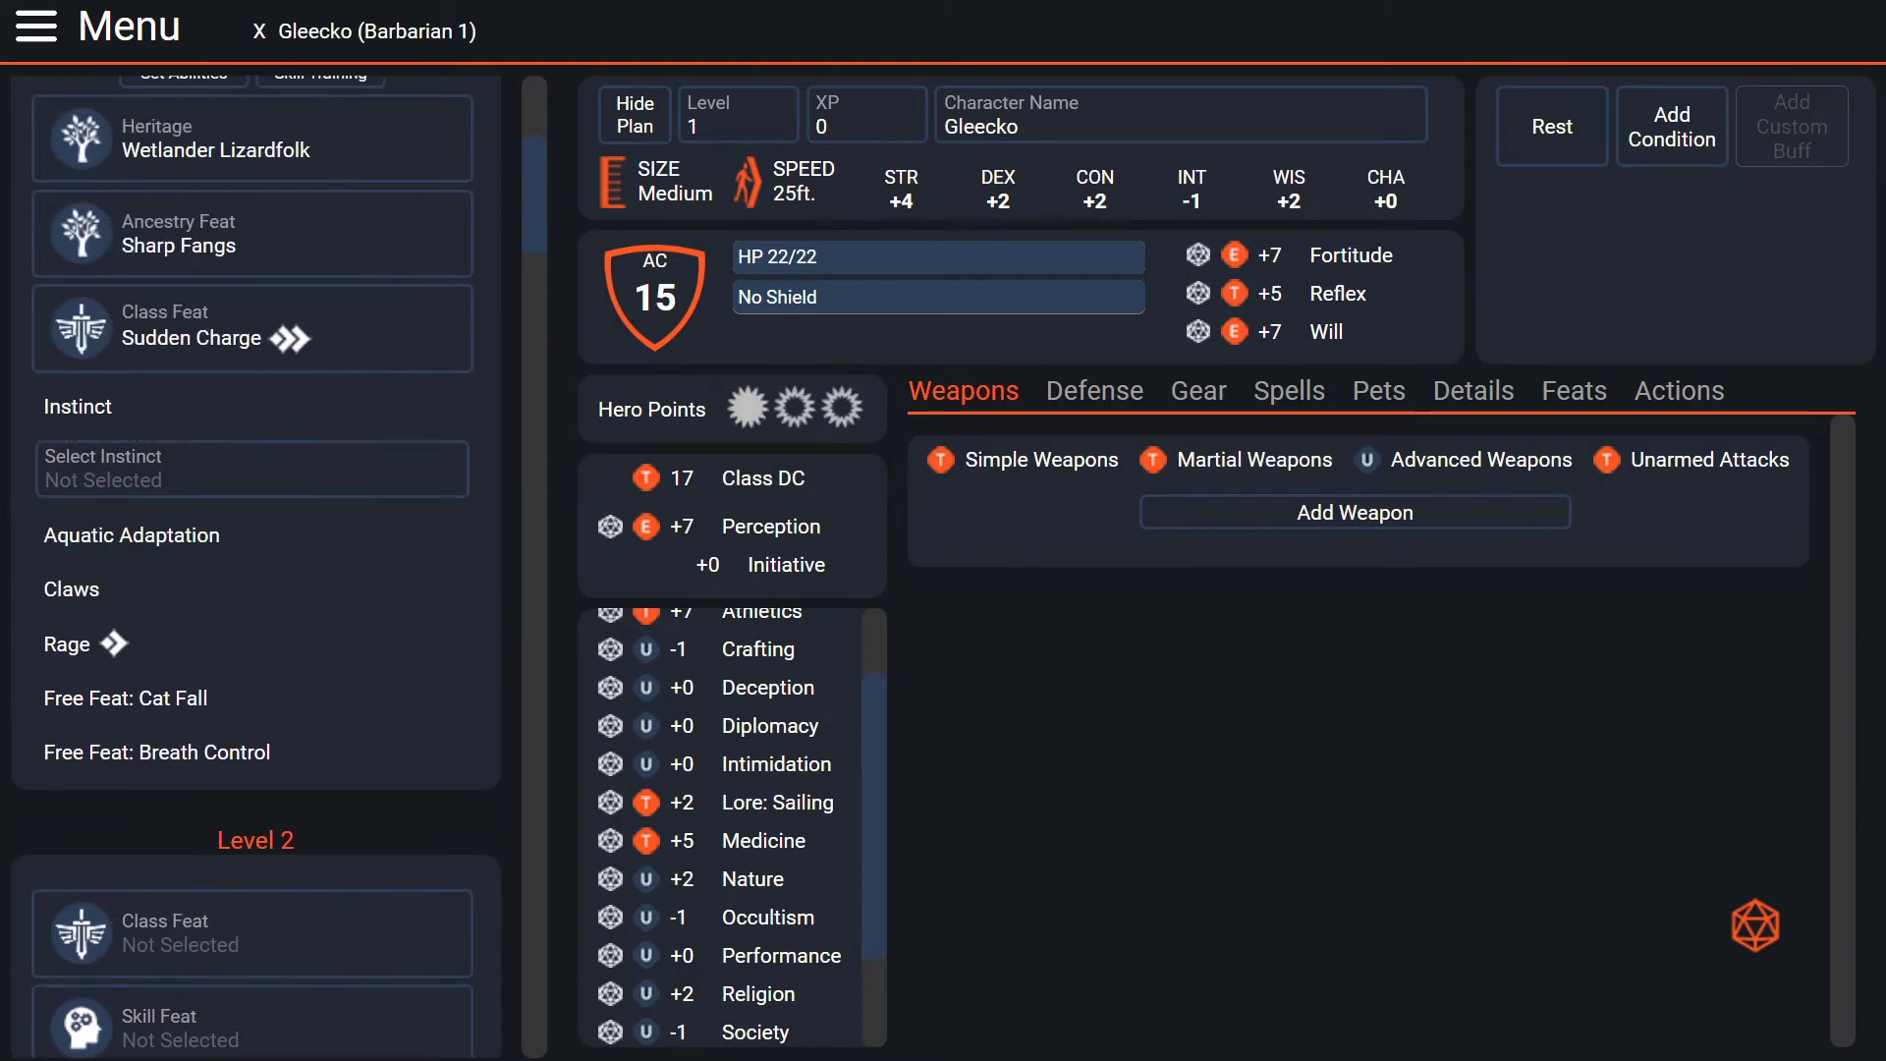
# - Read through the Giant Instinct description, including Titan Mauler, and set Giant Instinct as the barbarian's instinct
pyautogui.click(251, 469)
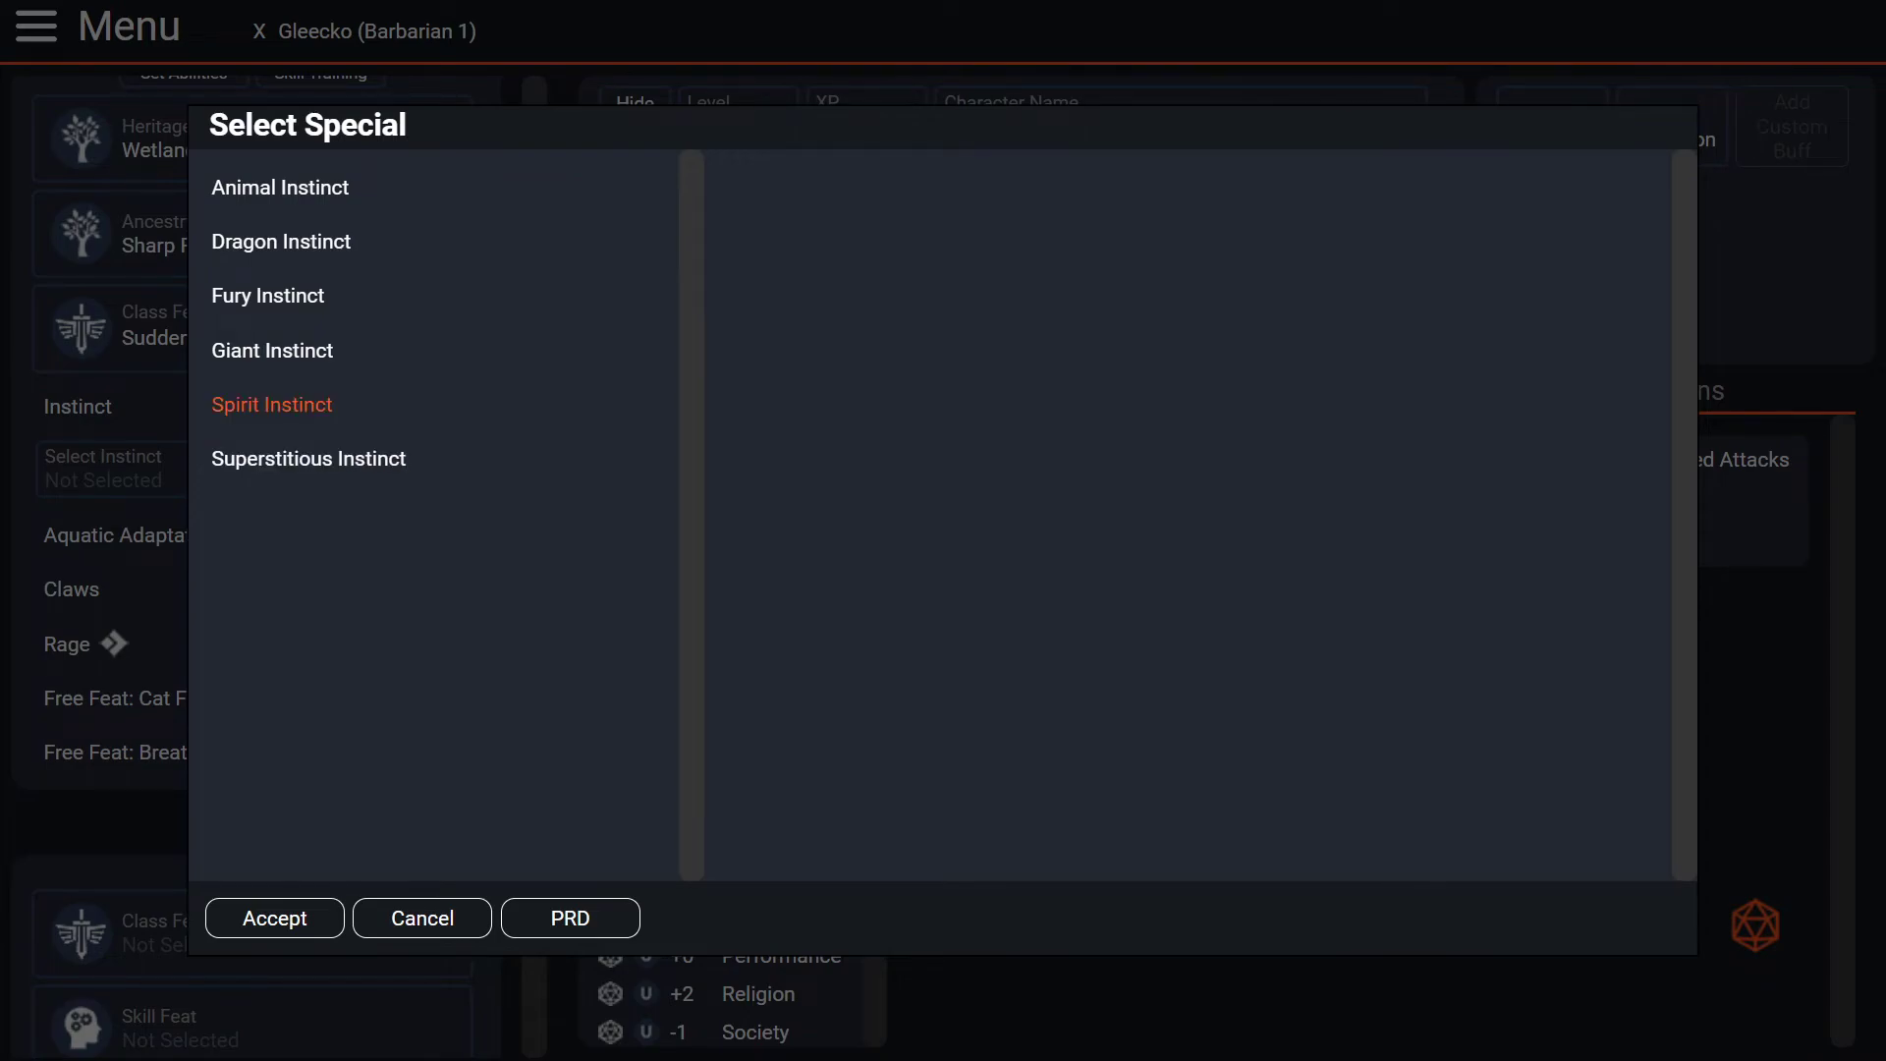
pyautogui.click(272, 351)
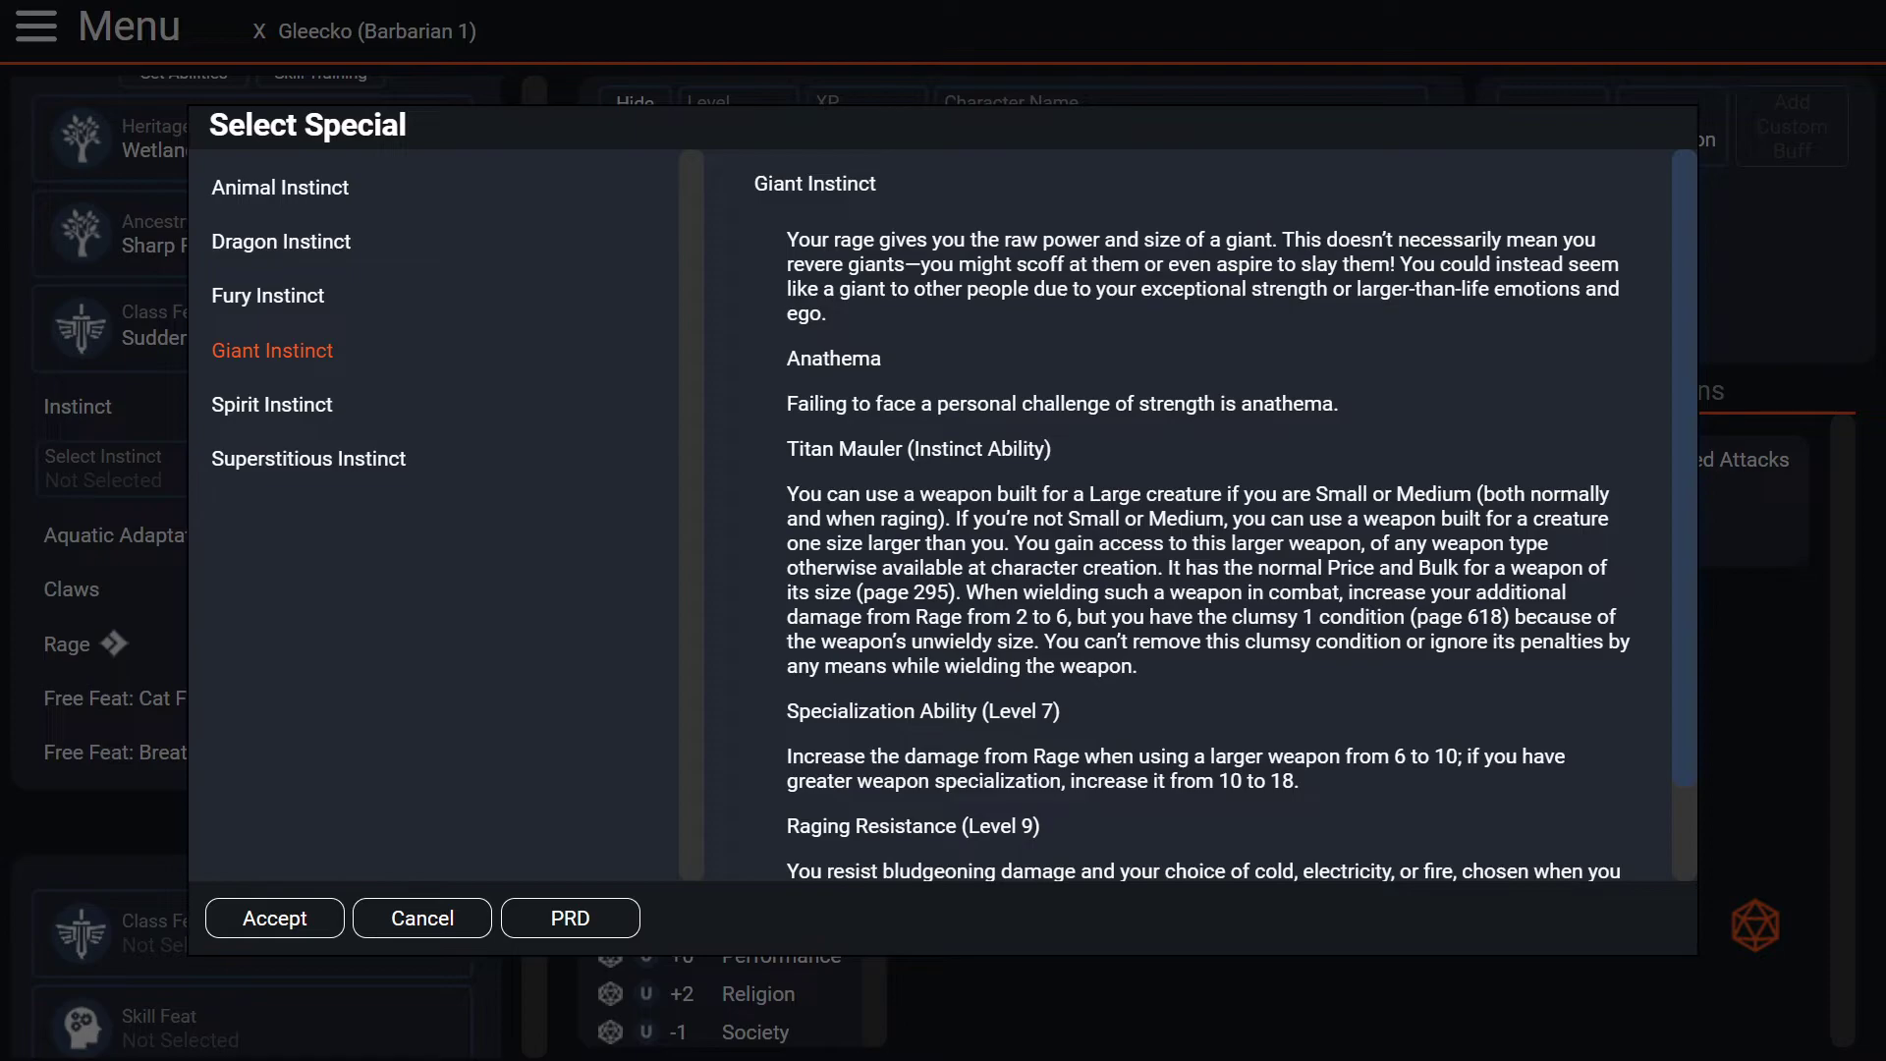
pyautogui.moveTo(905, 263); pyautogui.dragTo(1397, 264)
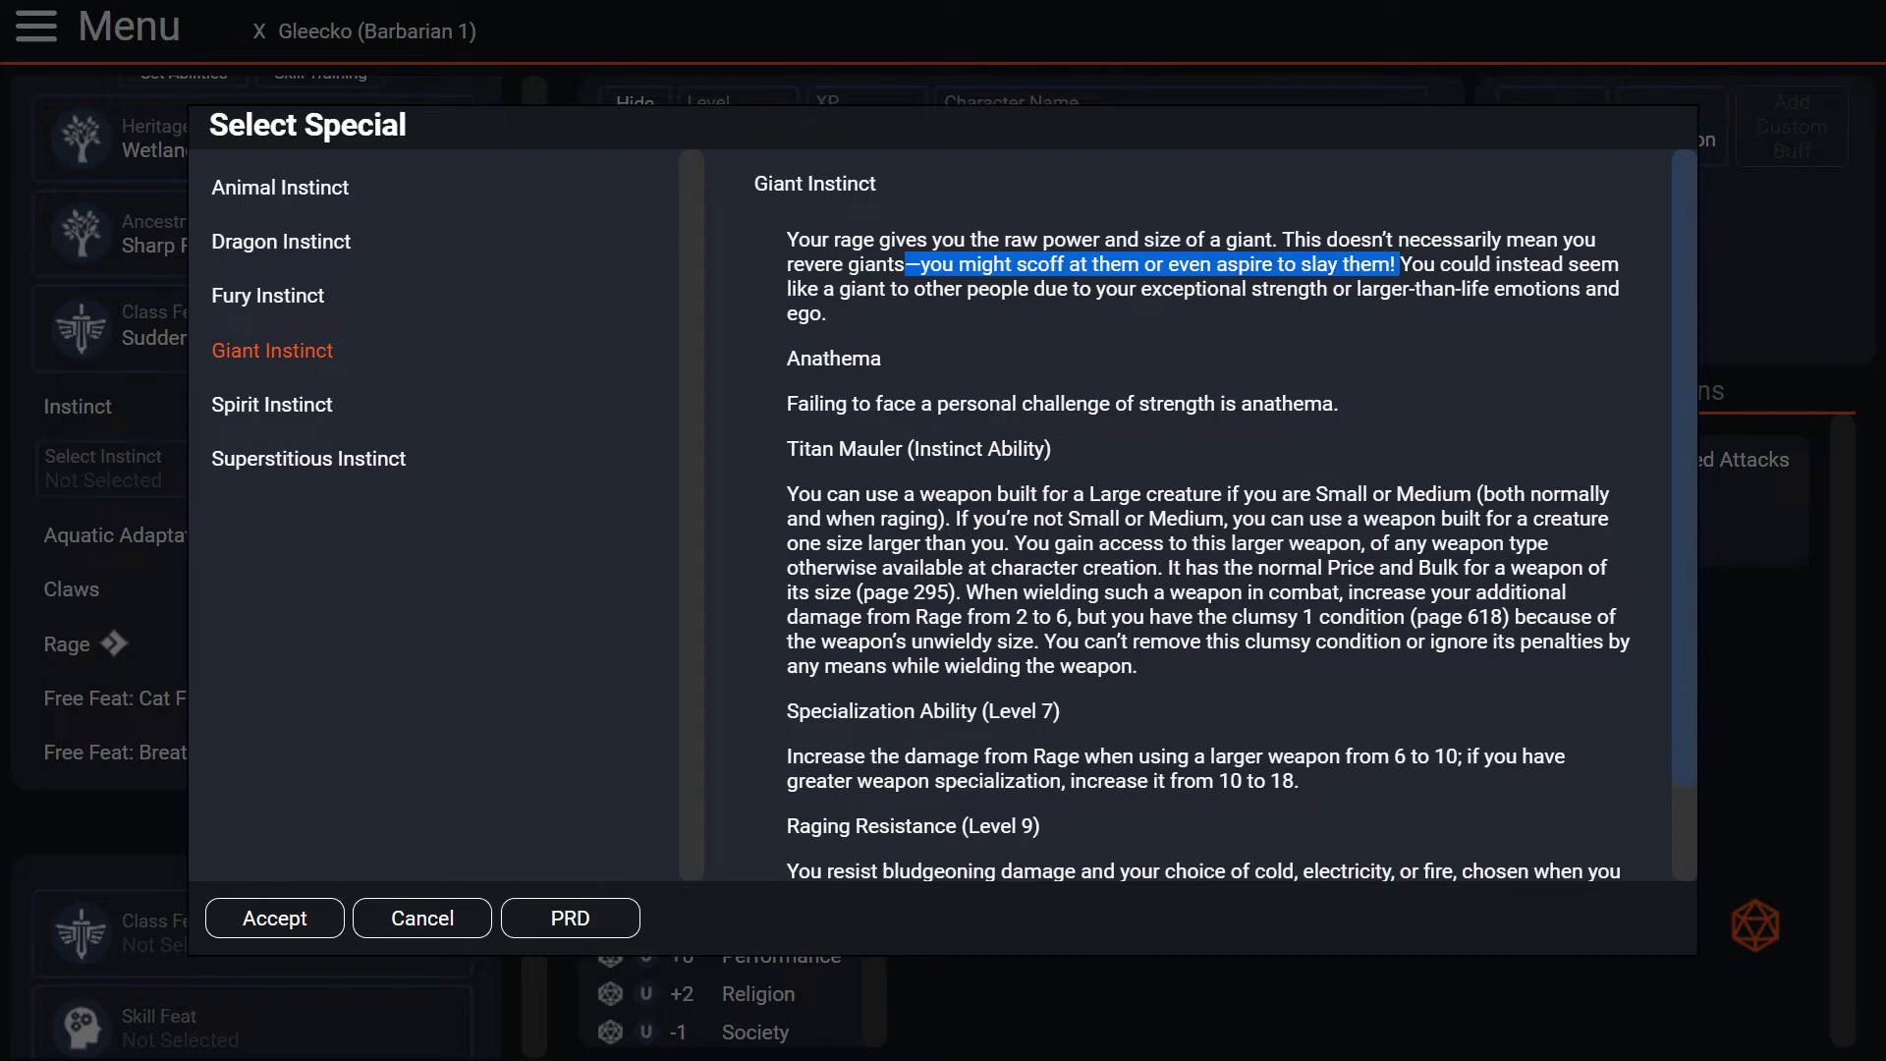
pyautogui.click(1397, 265)
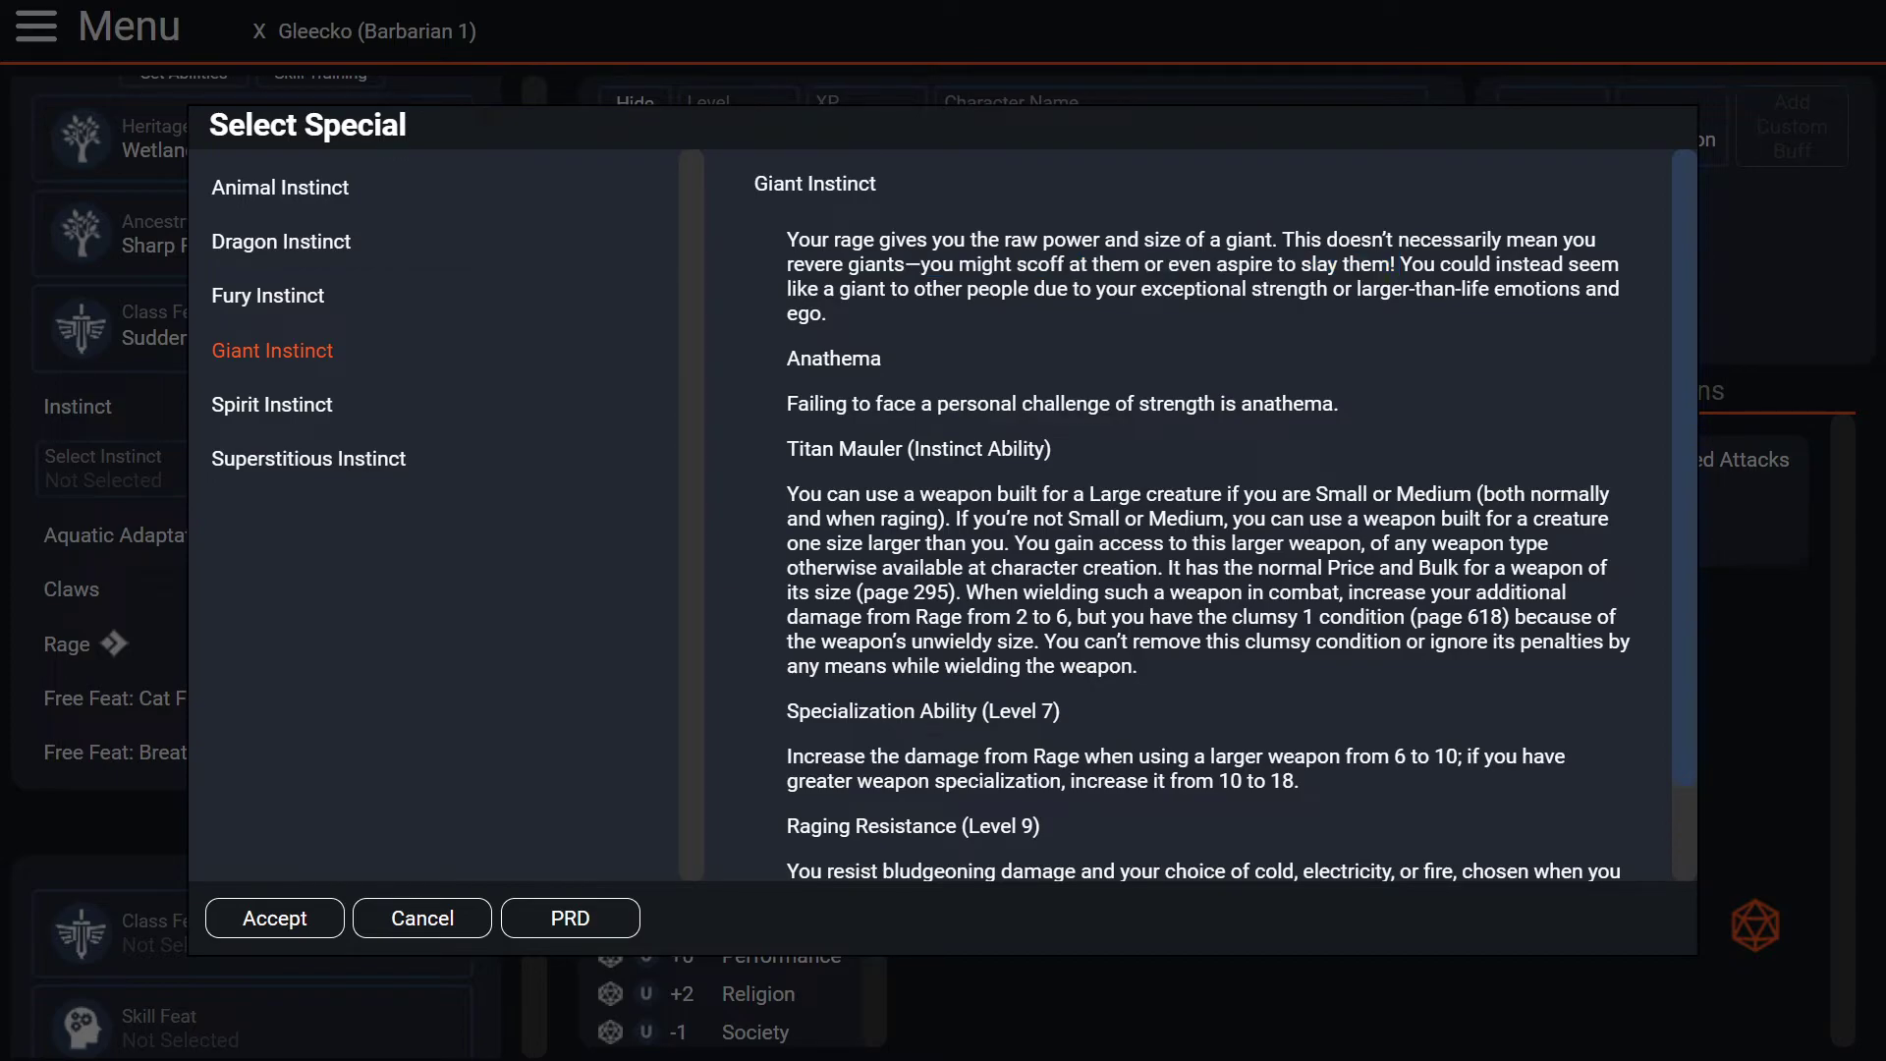
pyautogui.moveTo(1343, 404); pyautogui.dragTo(788, 404)
pyautogui.click(788, 403)
pyautogui.moveTo(787, 449); pyautogui.dragTo(905, 448)
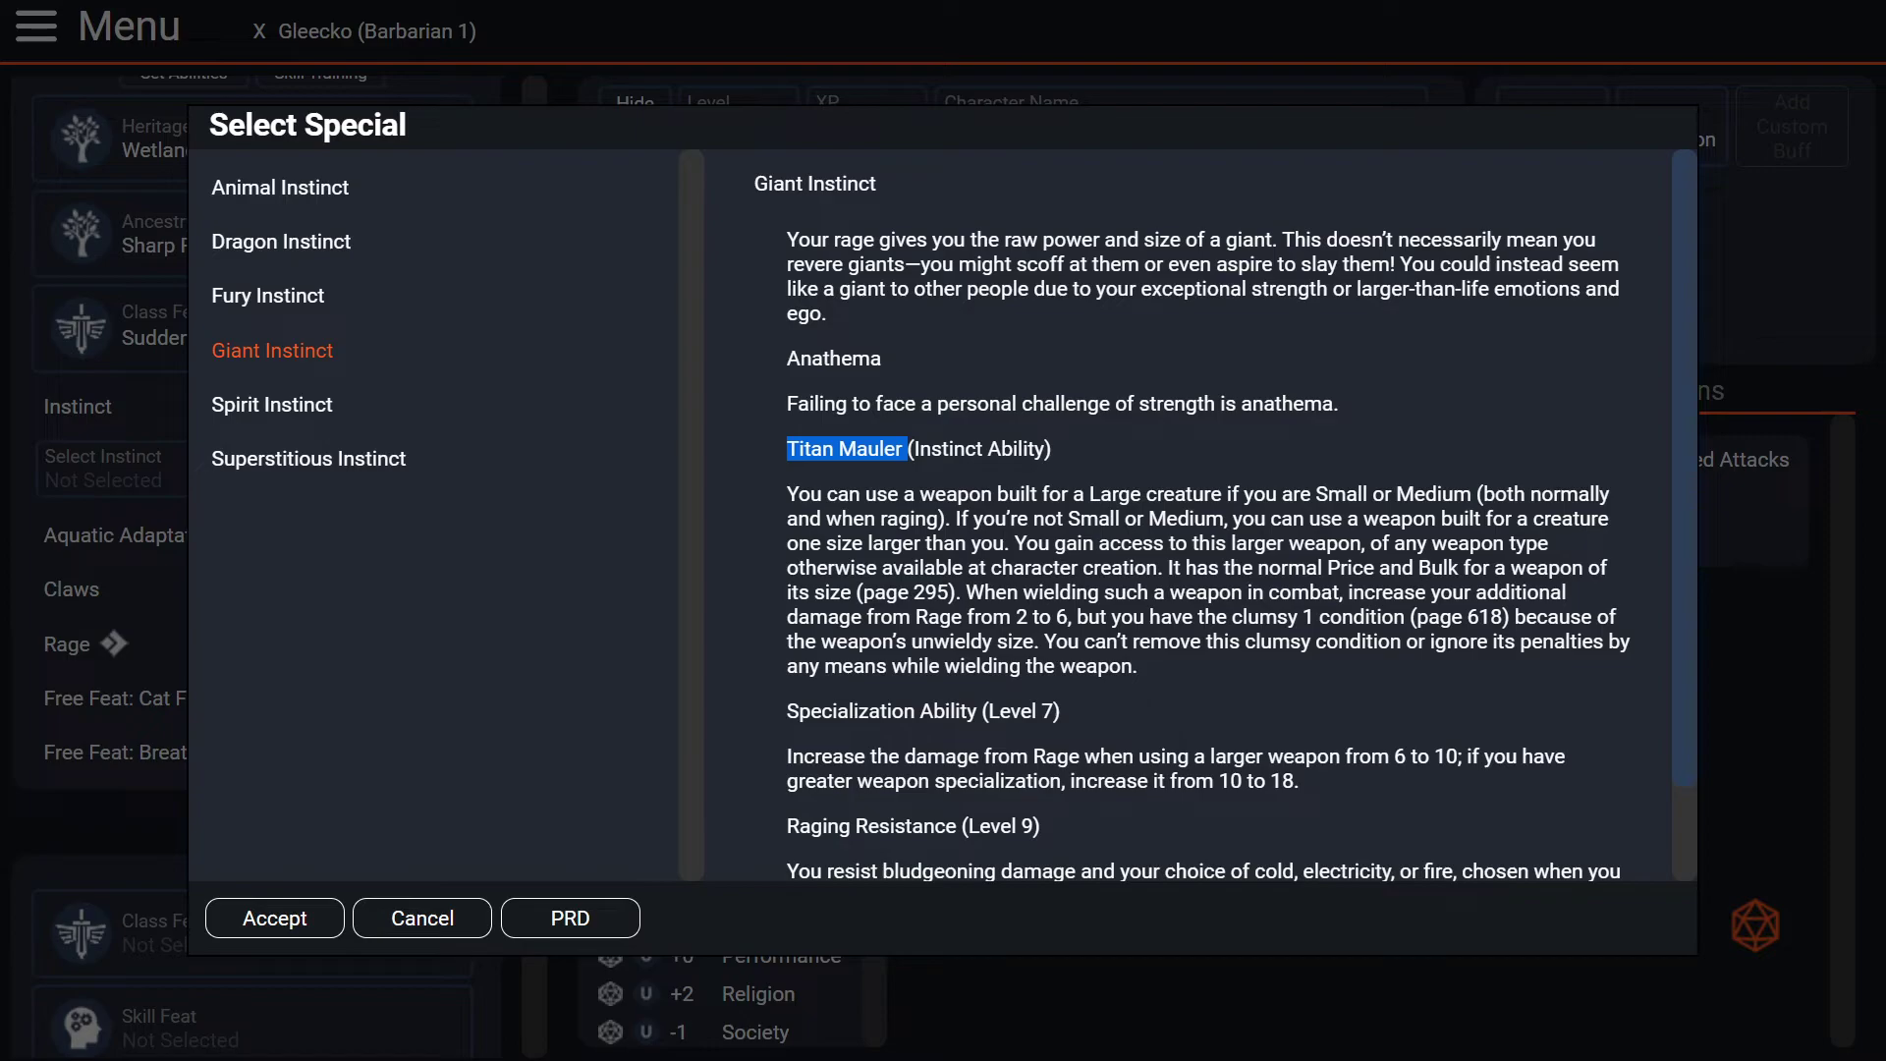
pyautogui.moveTo(1163, 567); pyautogui.dragTo(1304, 543)
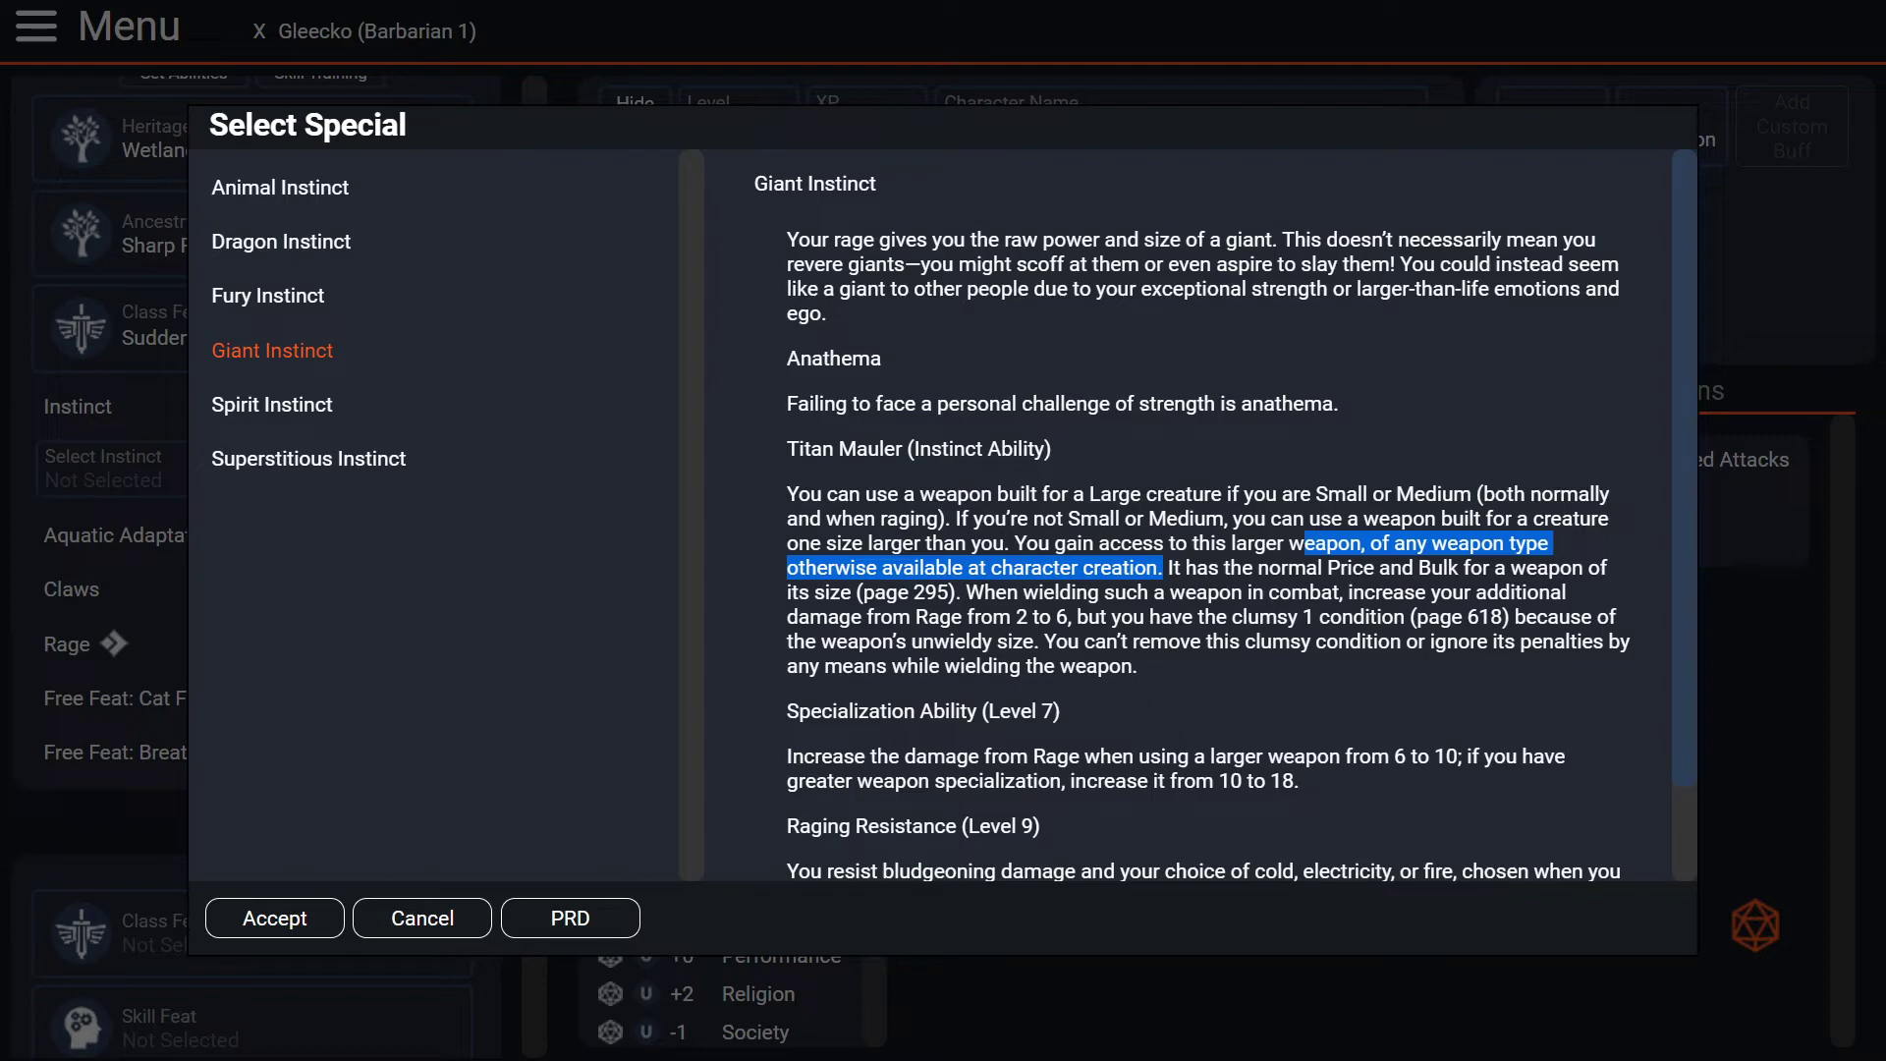
pyautogui.scroll(-2, 1192, 517)
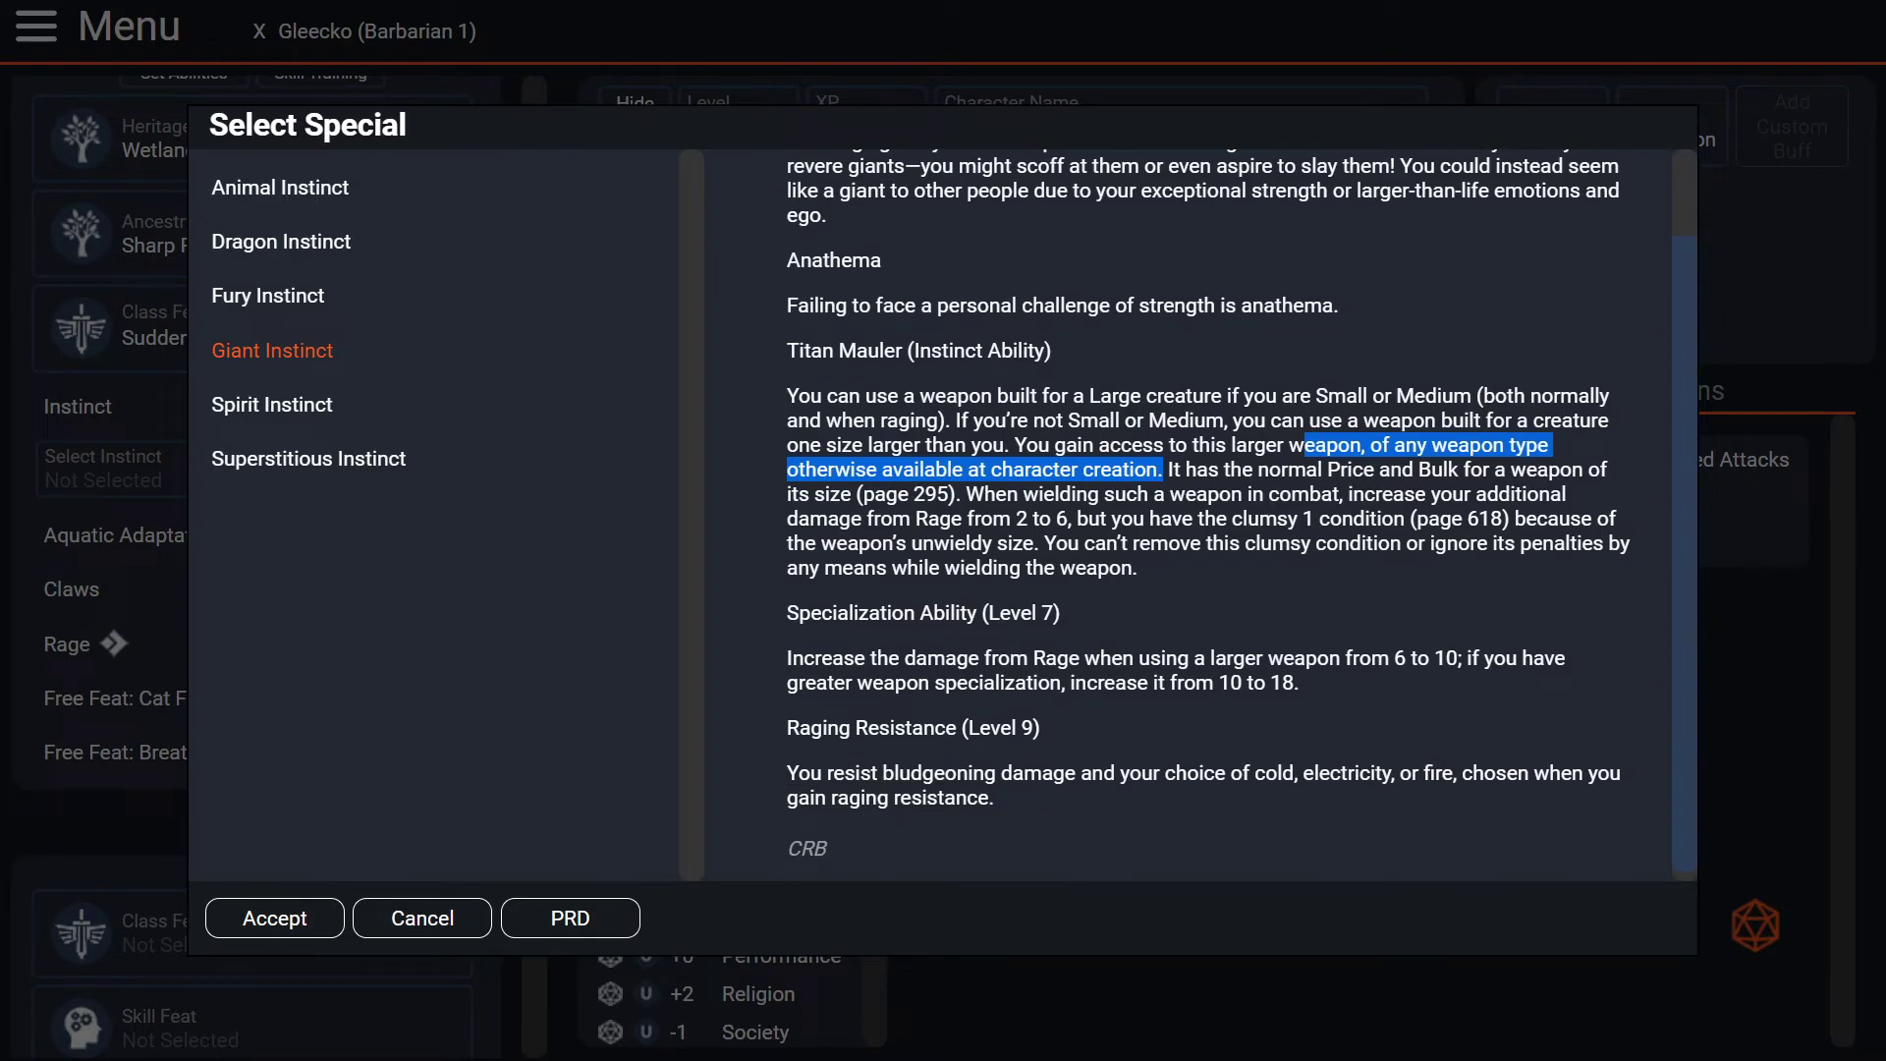
pyautogui.click(275, 917)
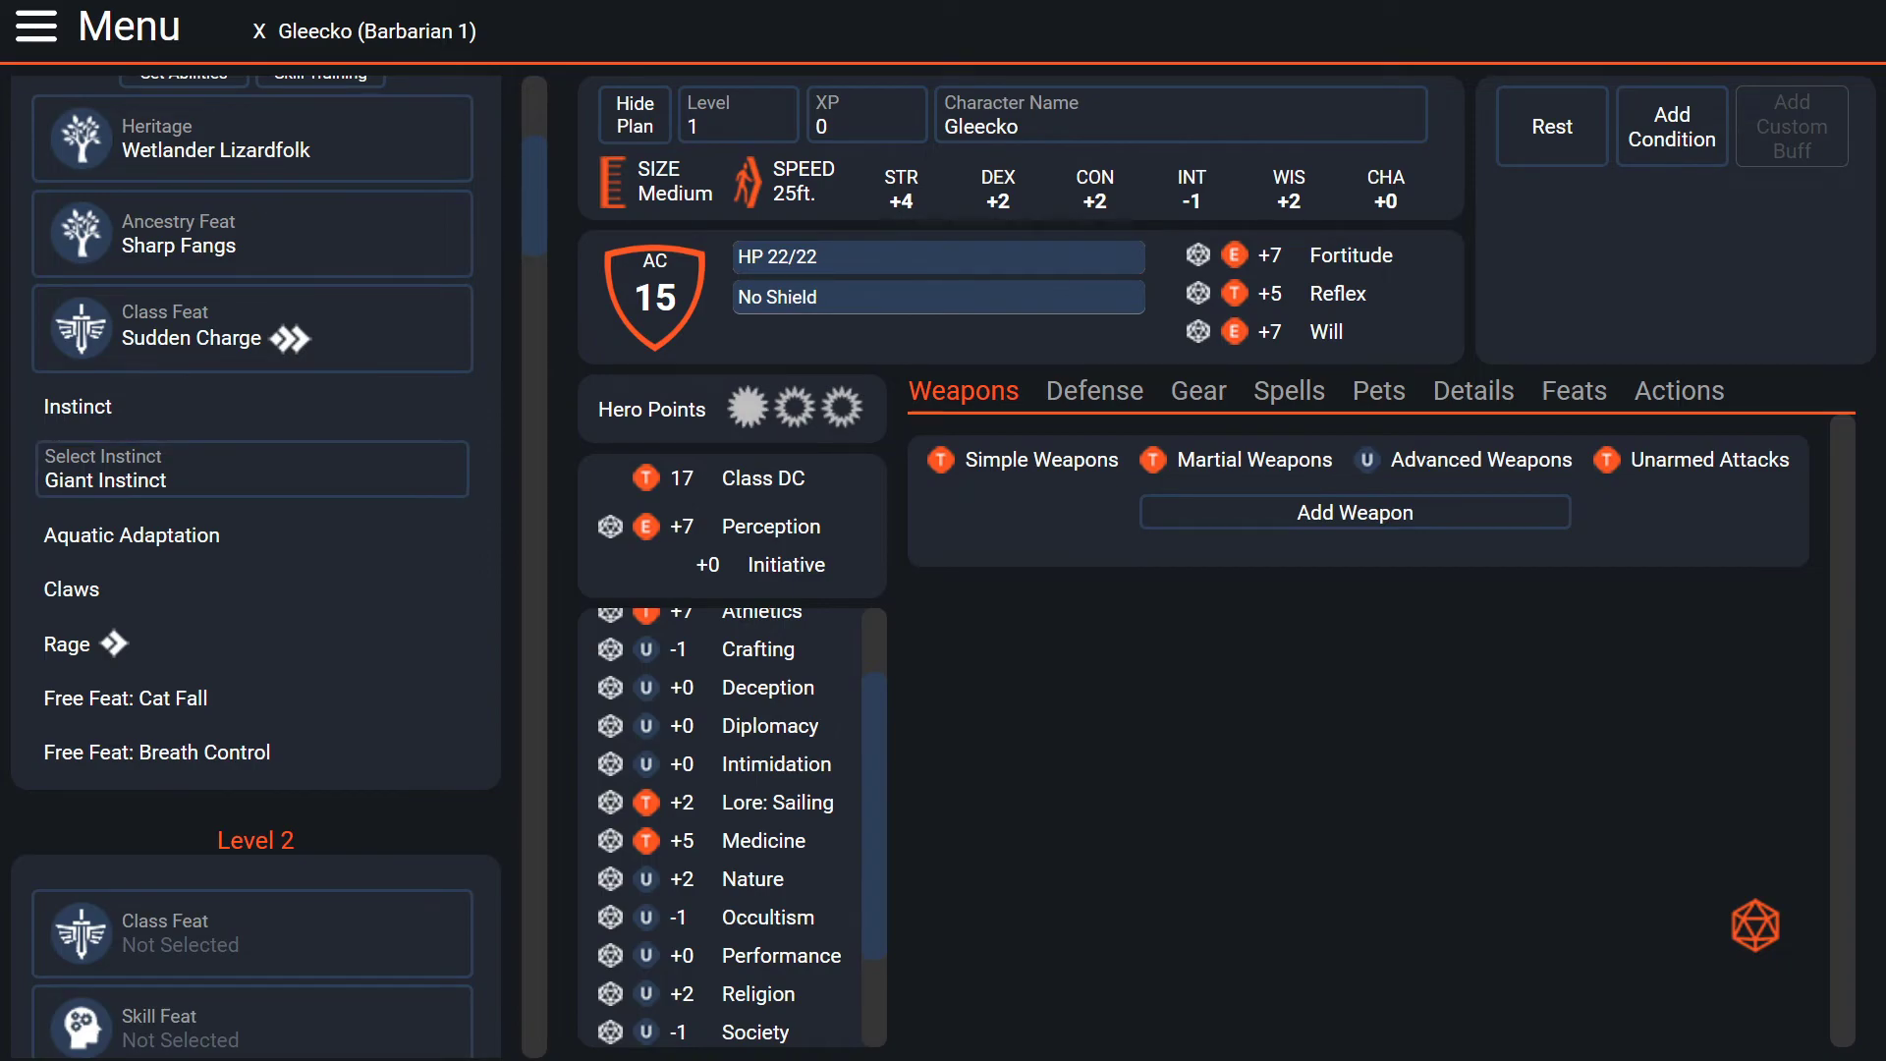
# - Review the ancestry, background, class and level 1 selections in the build plan for anything still unselected
pyautogui.scroll(-2, 255, 566)
pyautogui.scroll(2, 256, 566)
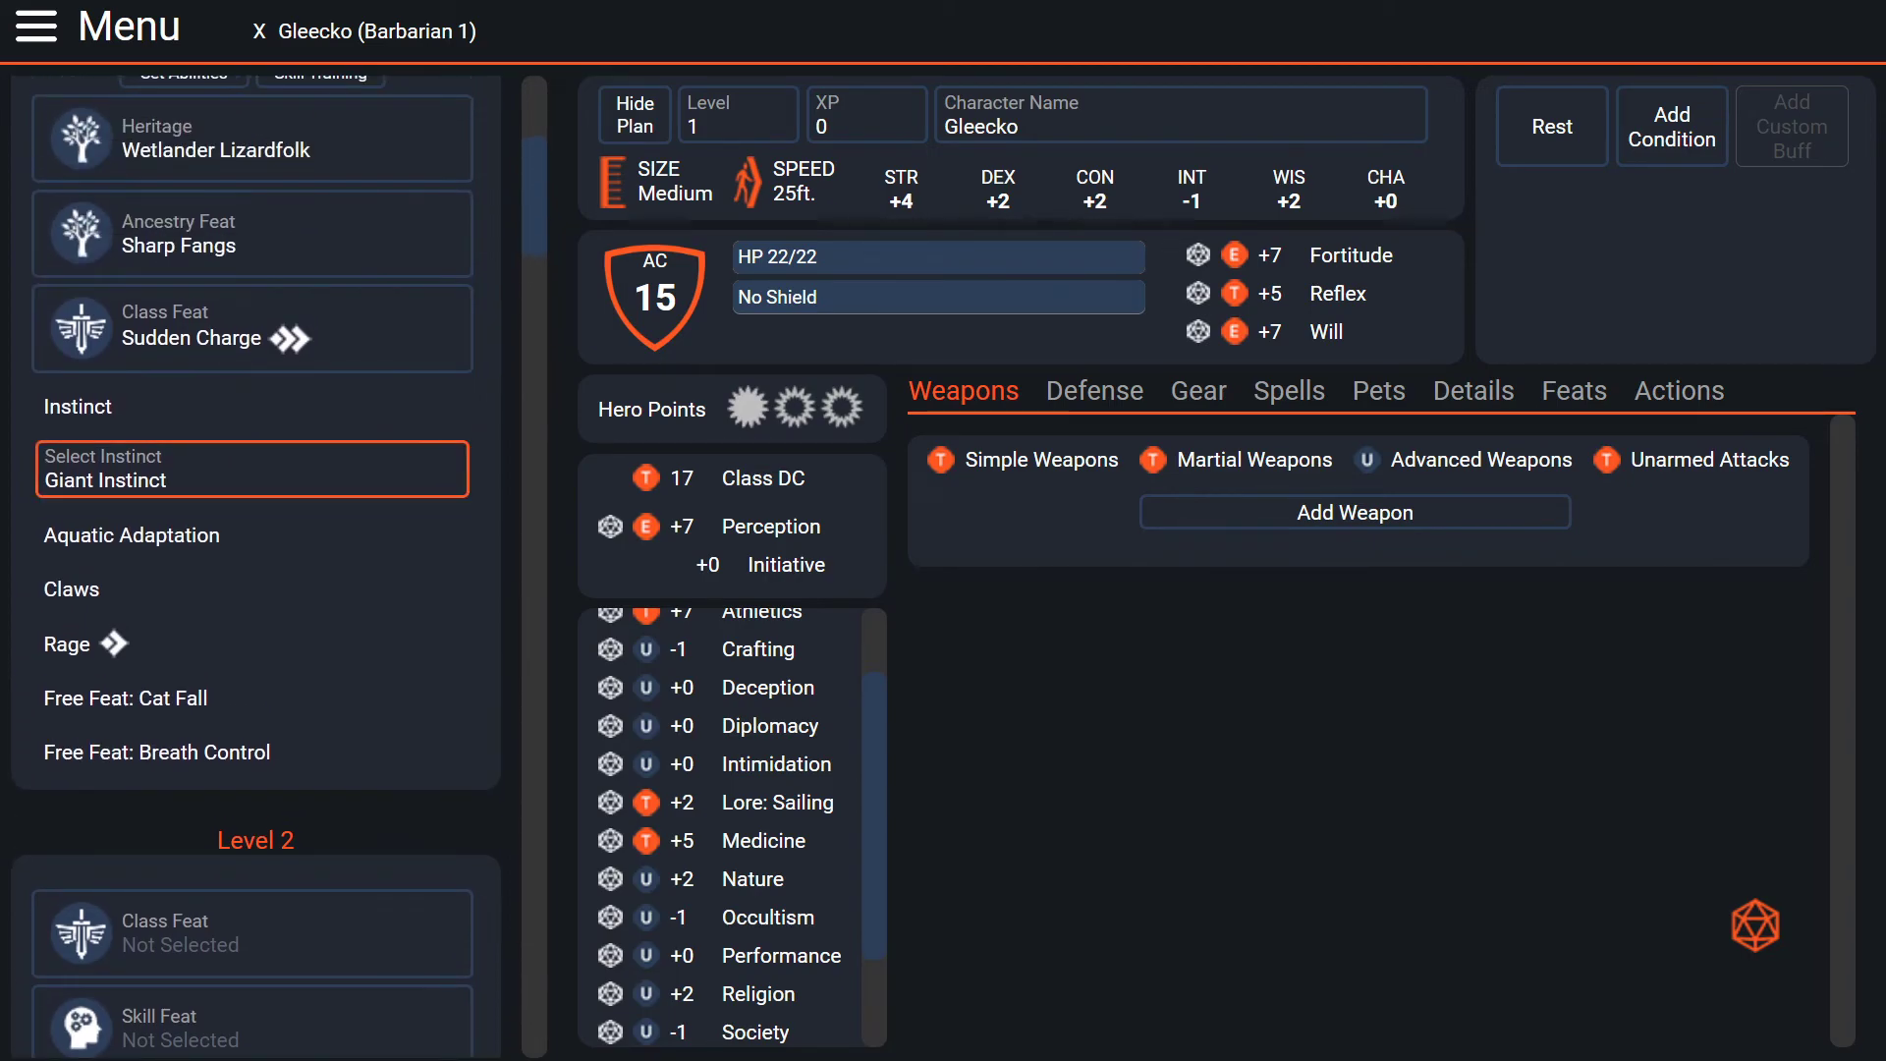
pyautogui.scroll(2, 256, 668)
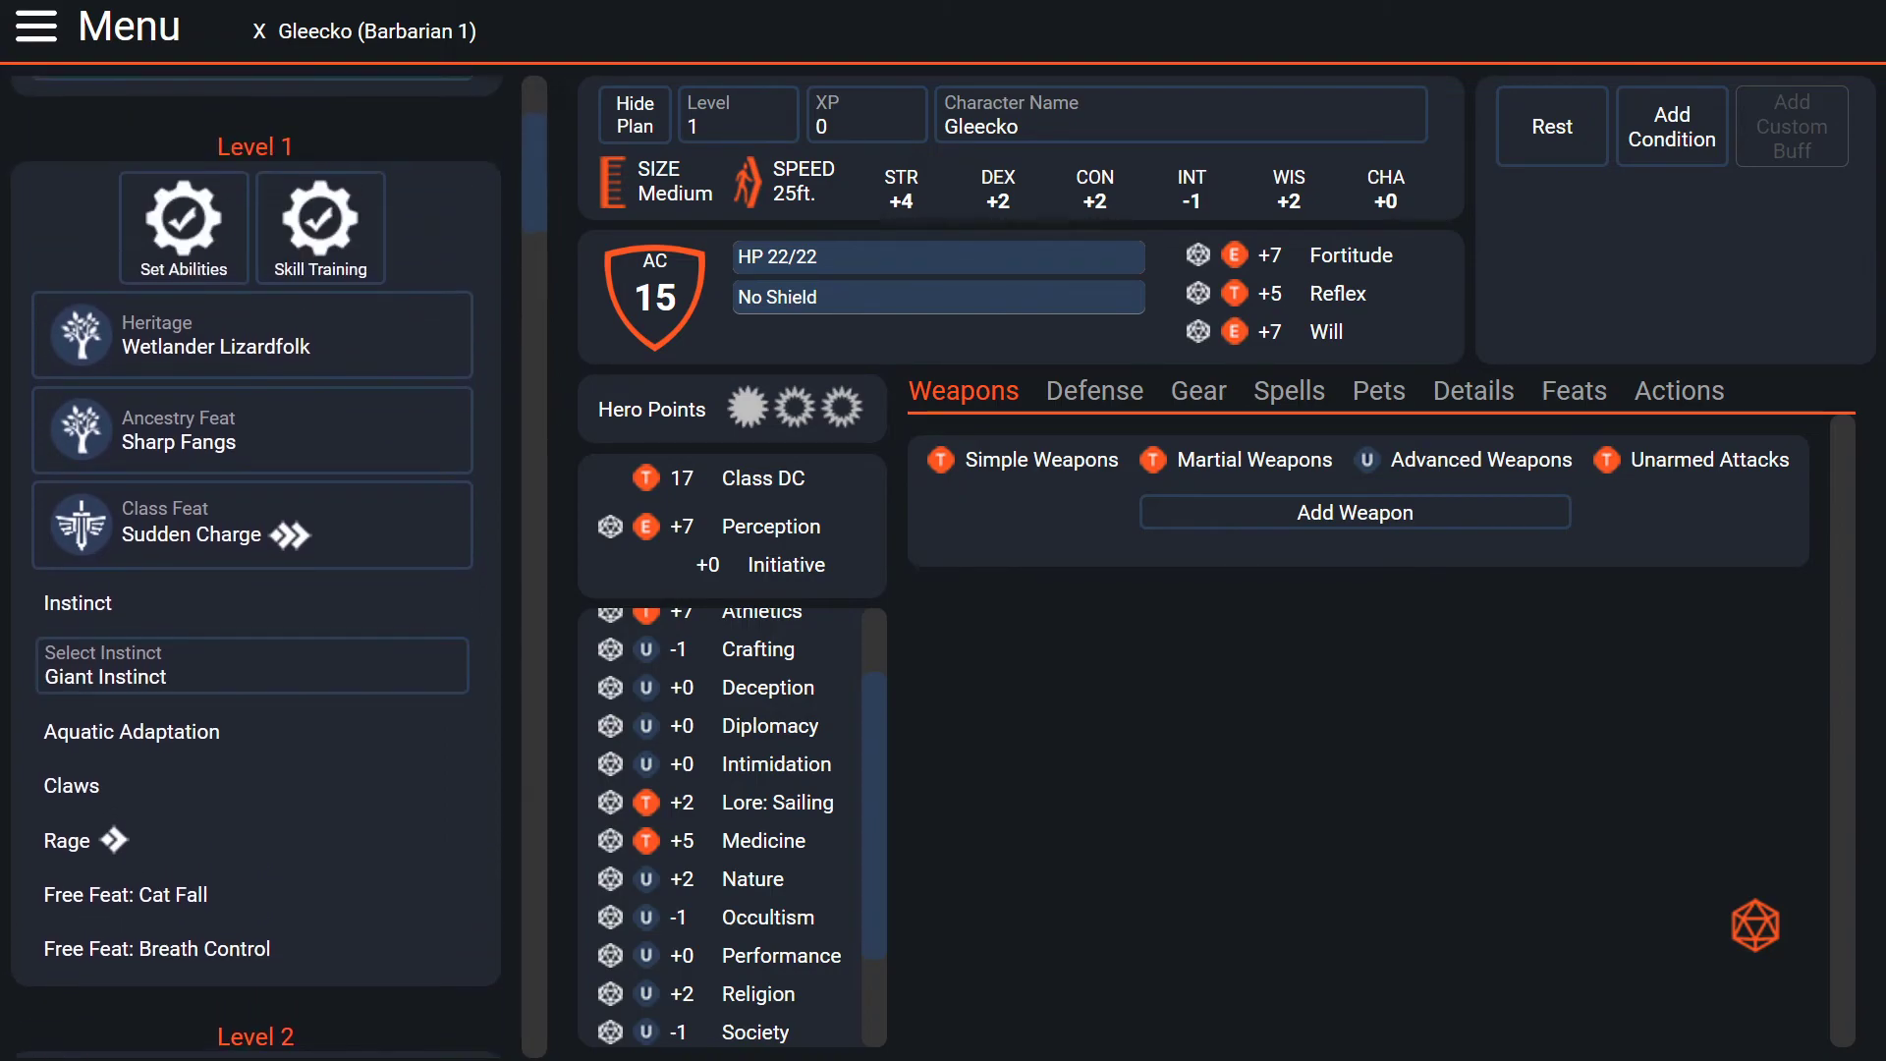
pyautogui.scroll(-3, 256, 565)
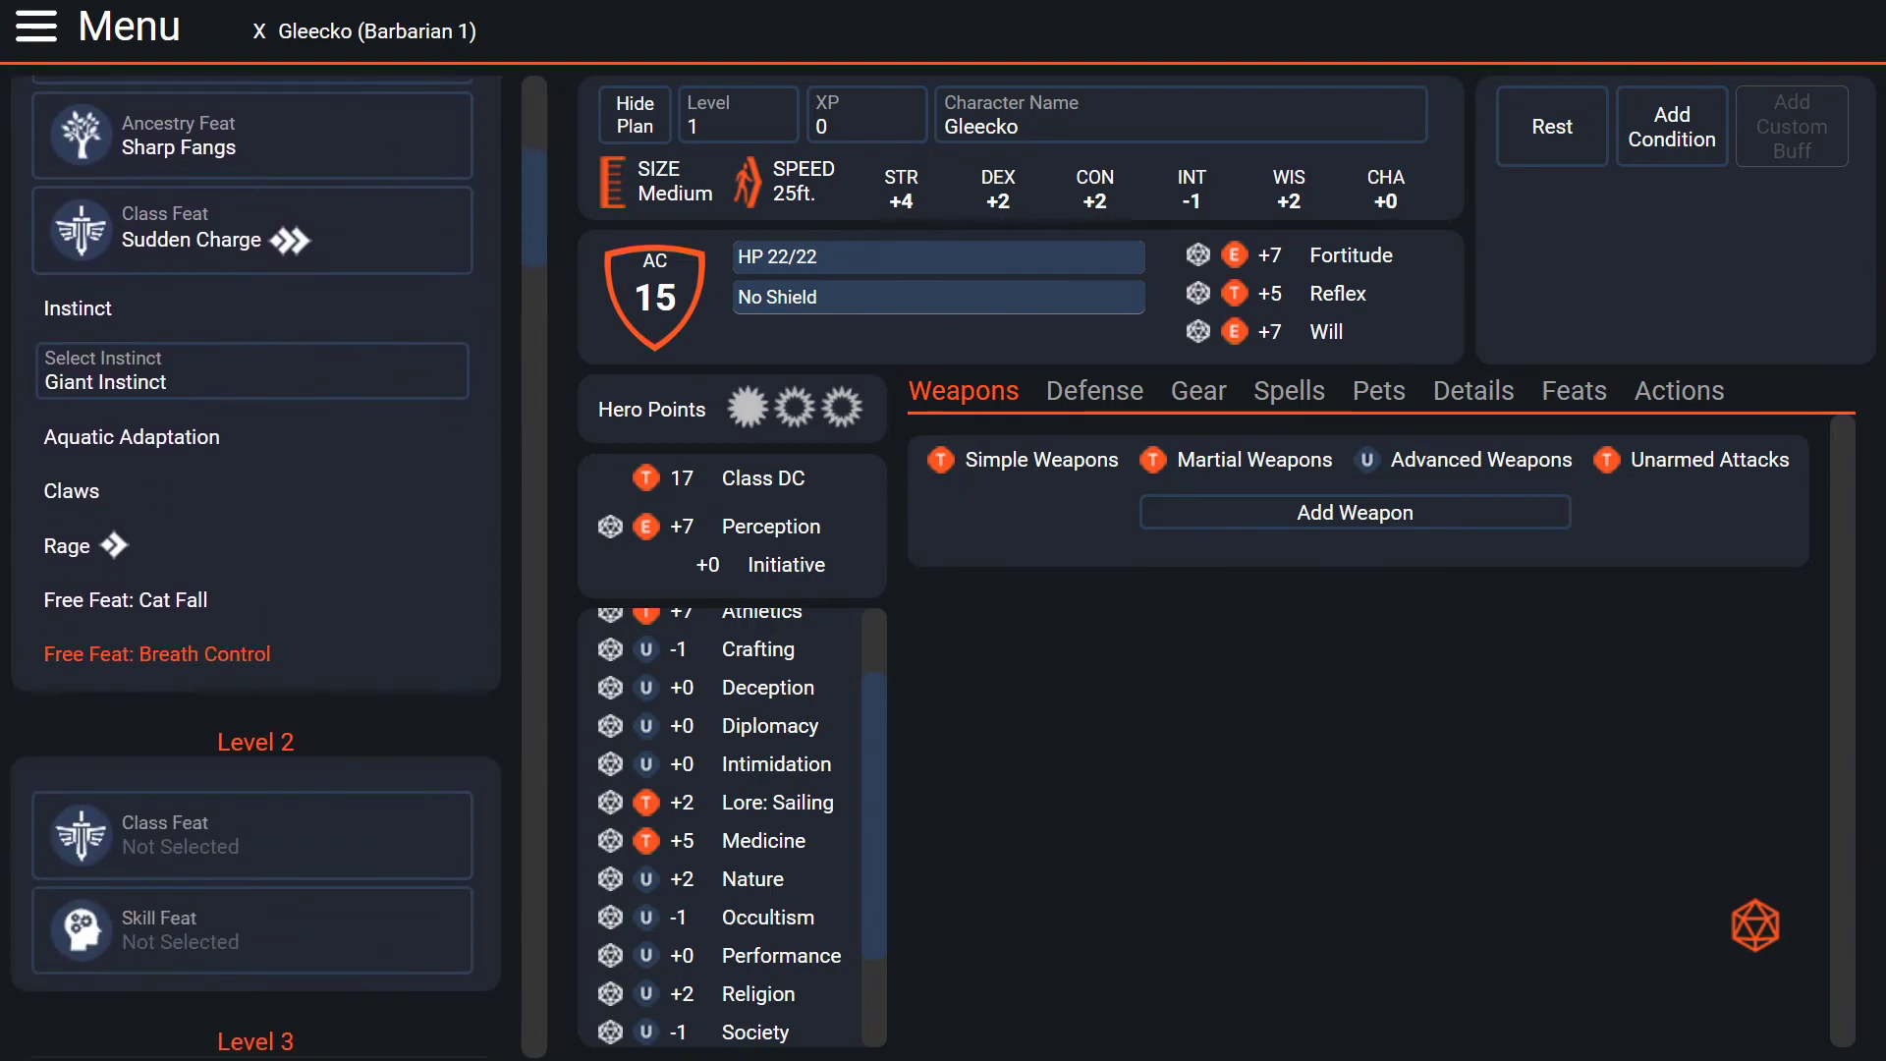
pyautogui.scroll(3, 256, 570)
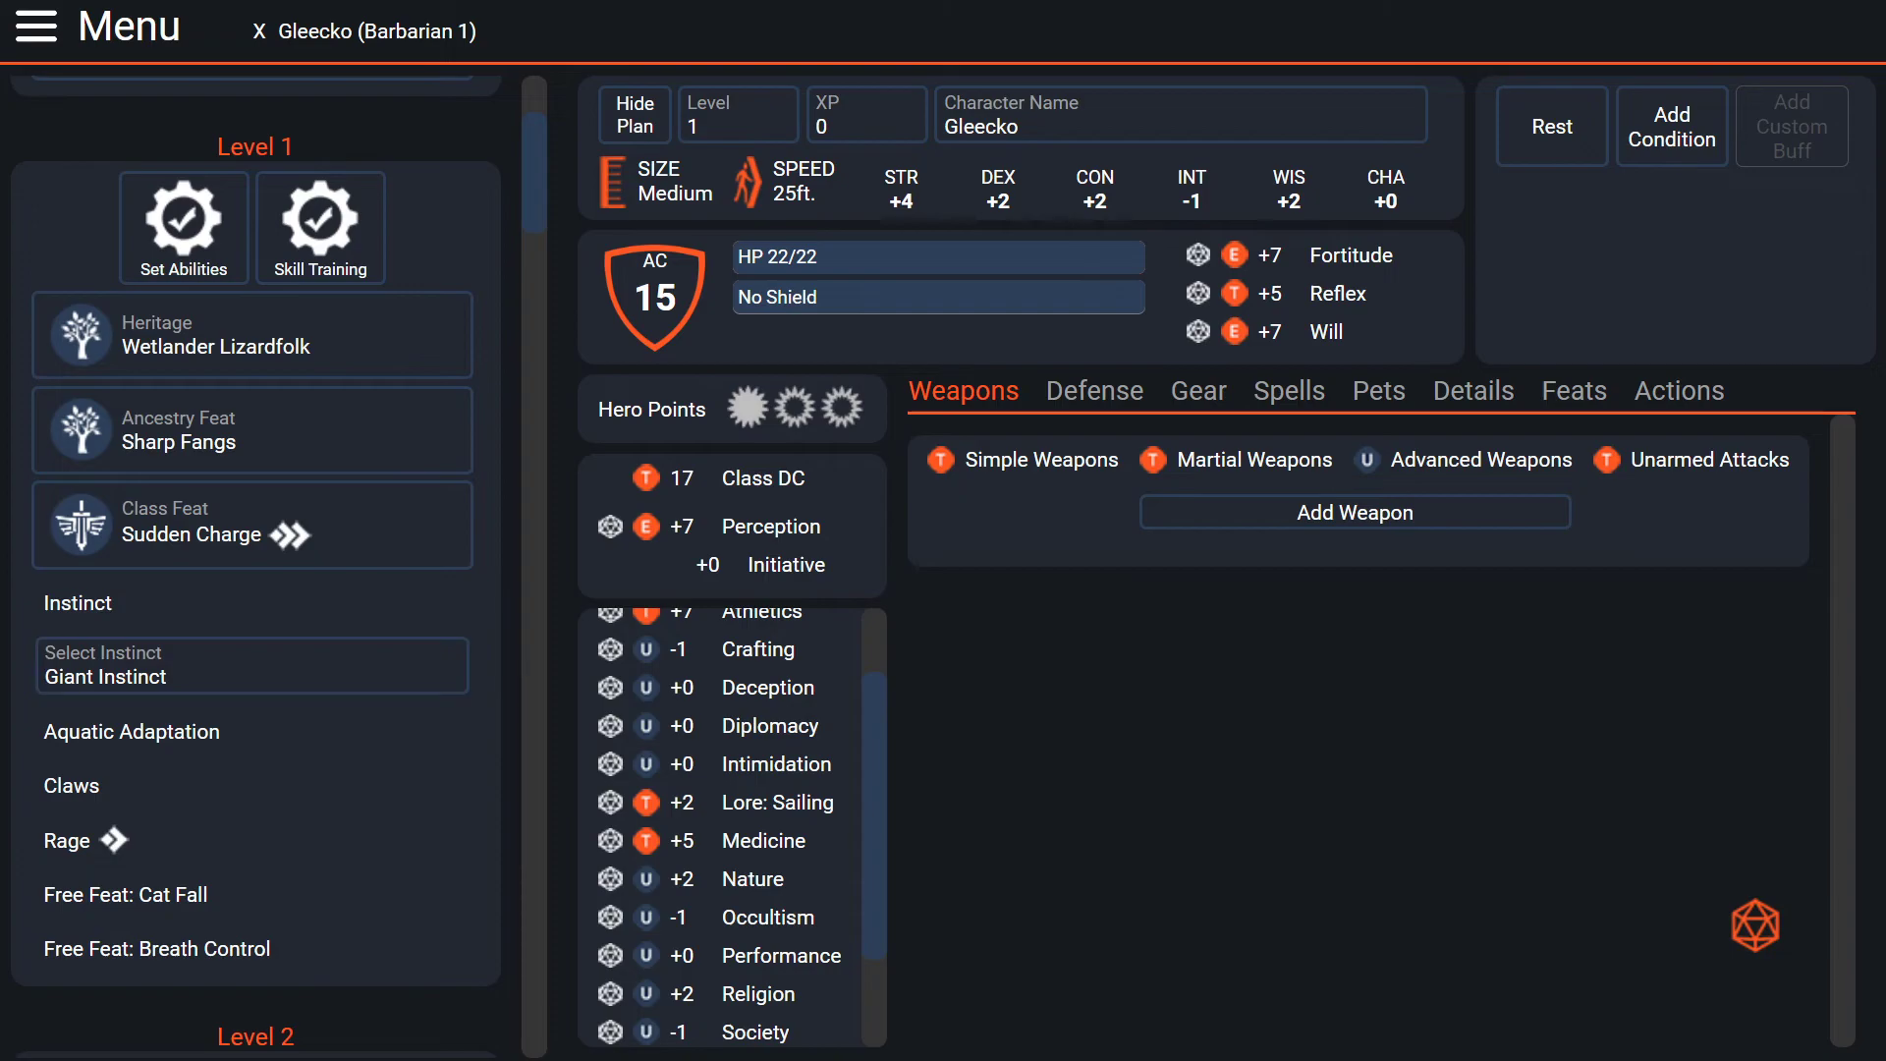
pyautogui.scroll(-1, 255, 570)
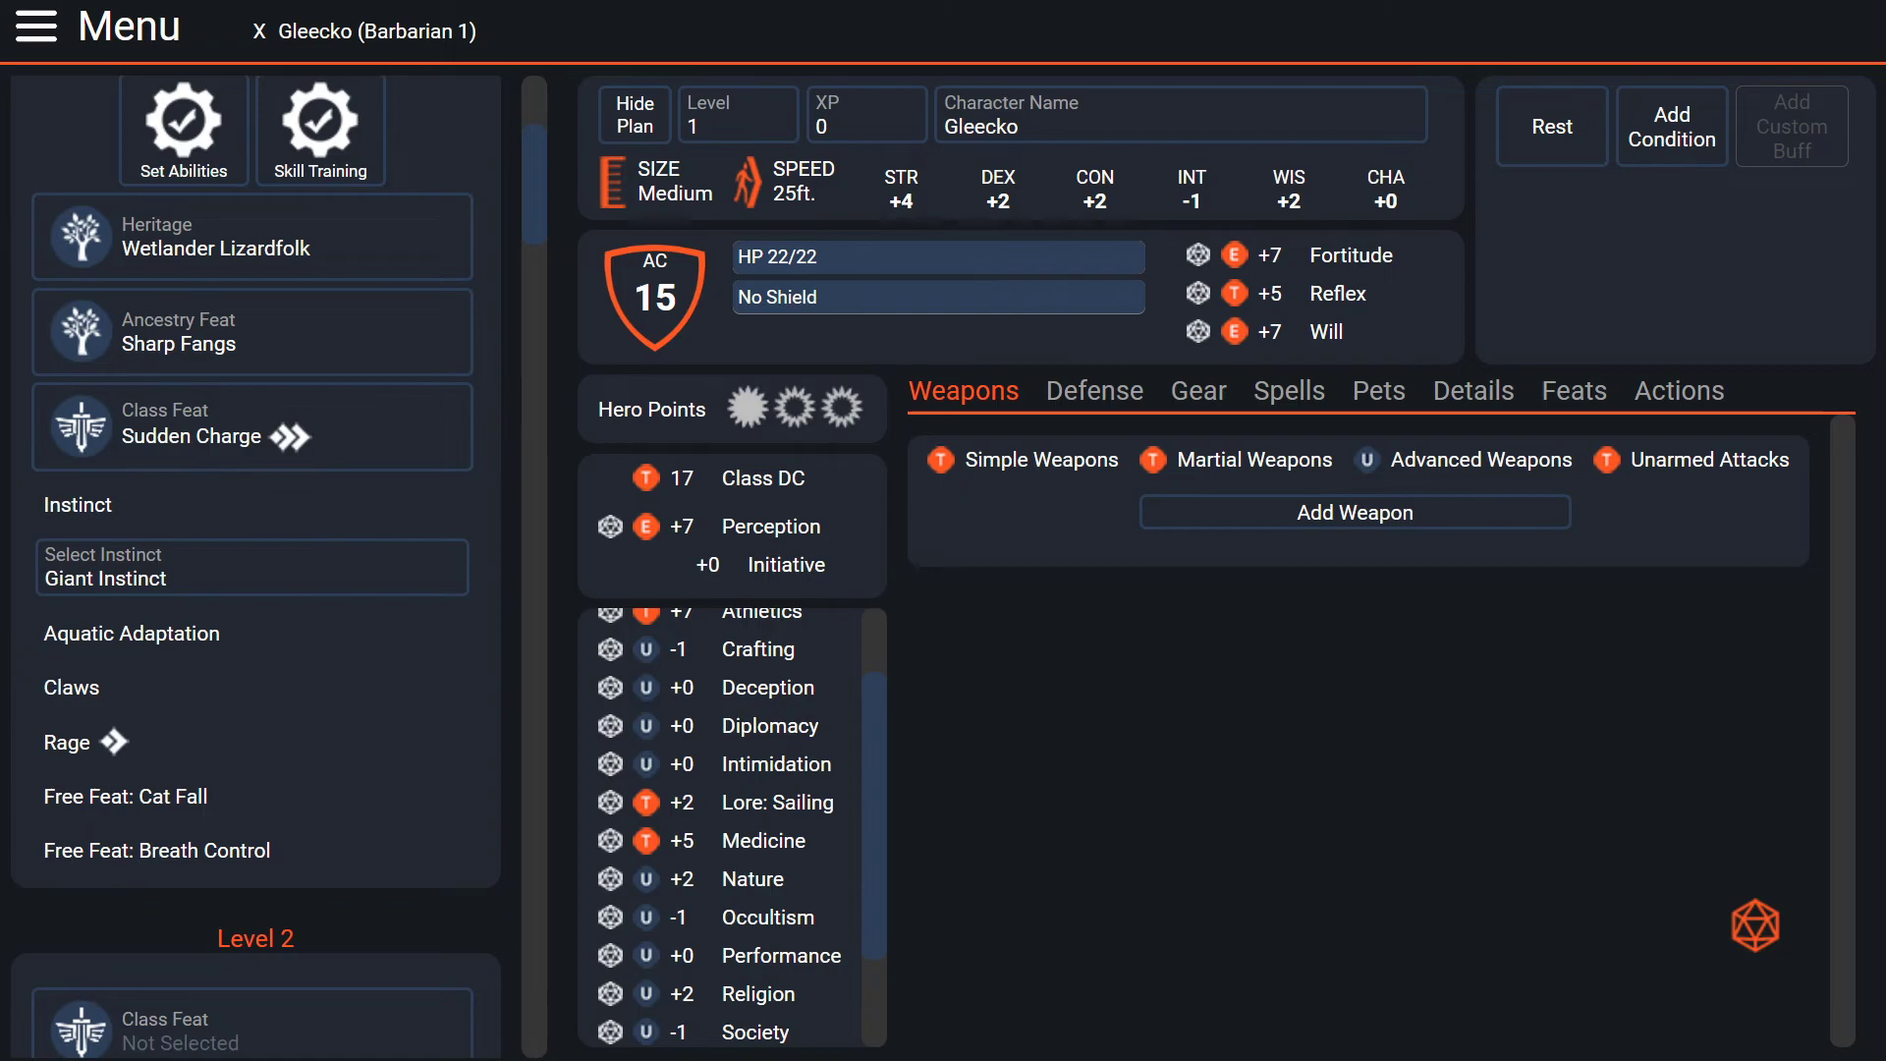
pyautogui.scroll(2, 256, 570)
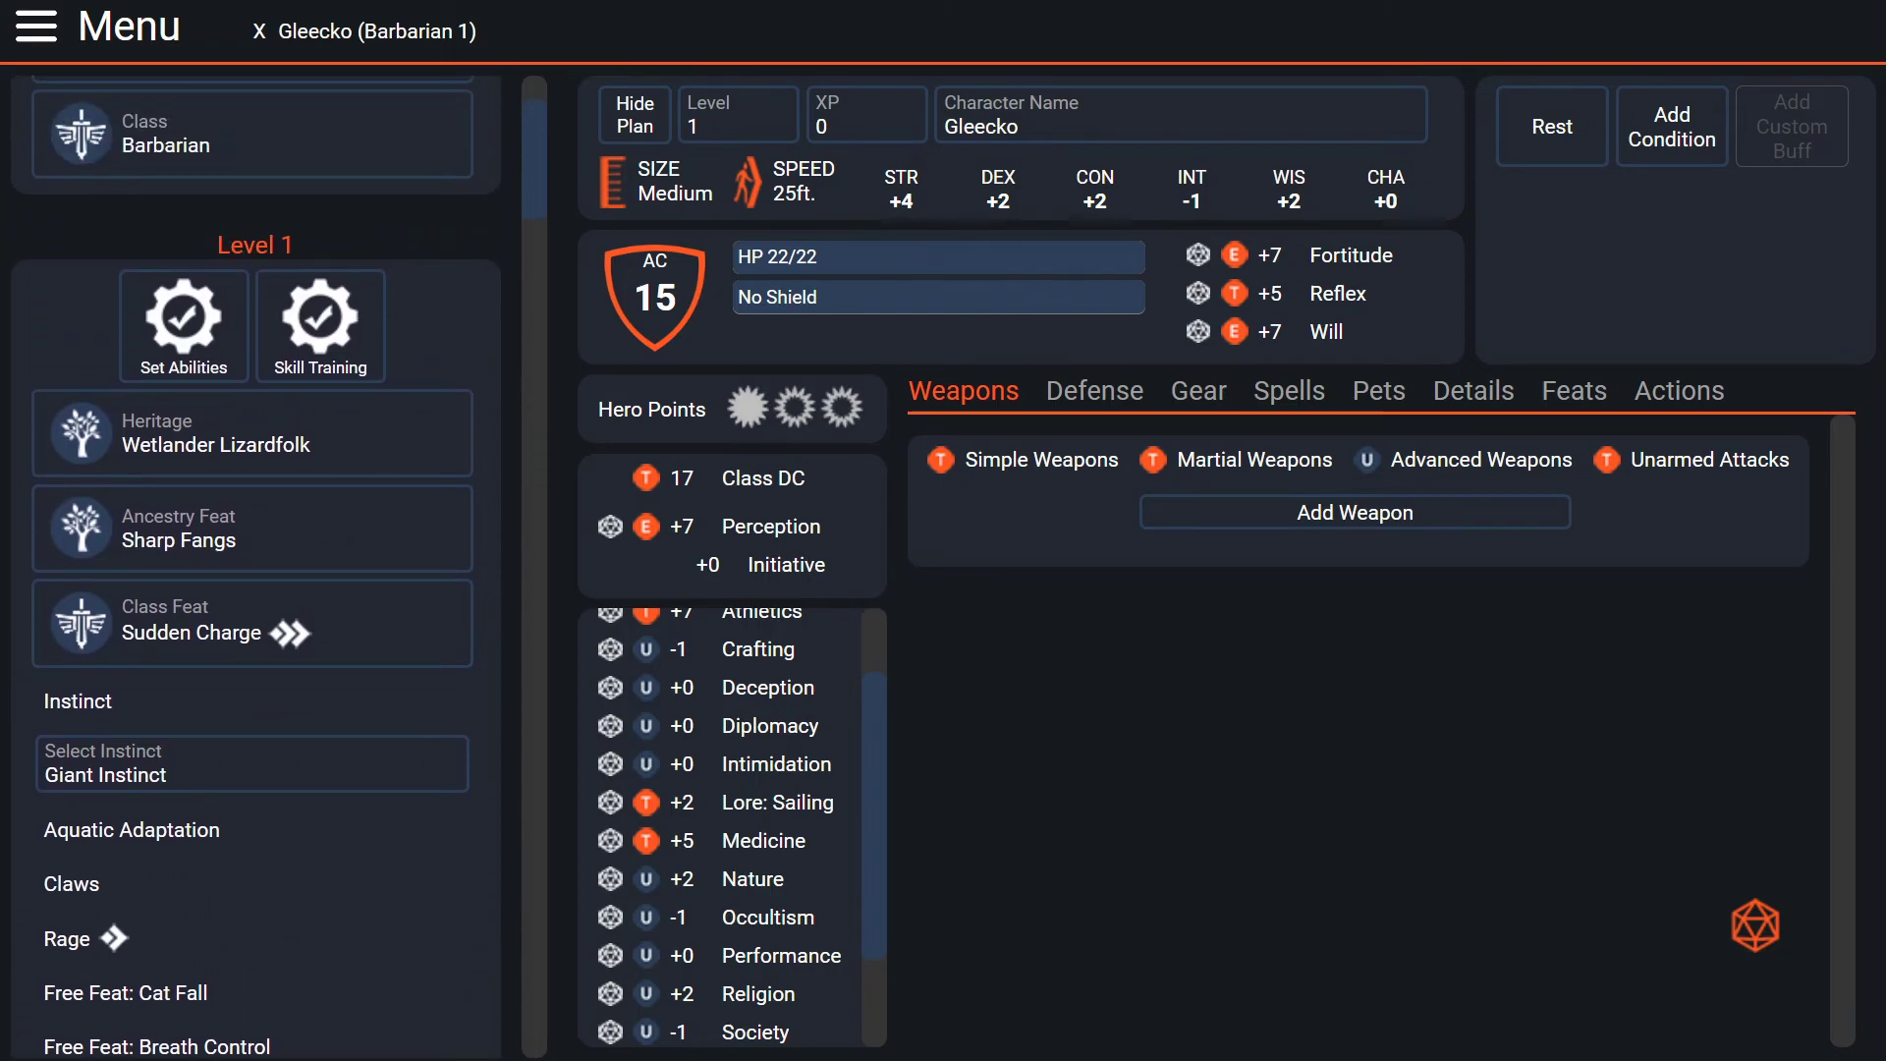
pyautogui.scroll(2, 256, 570)
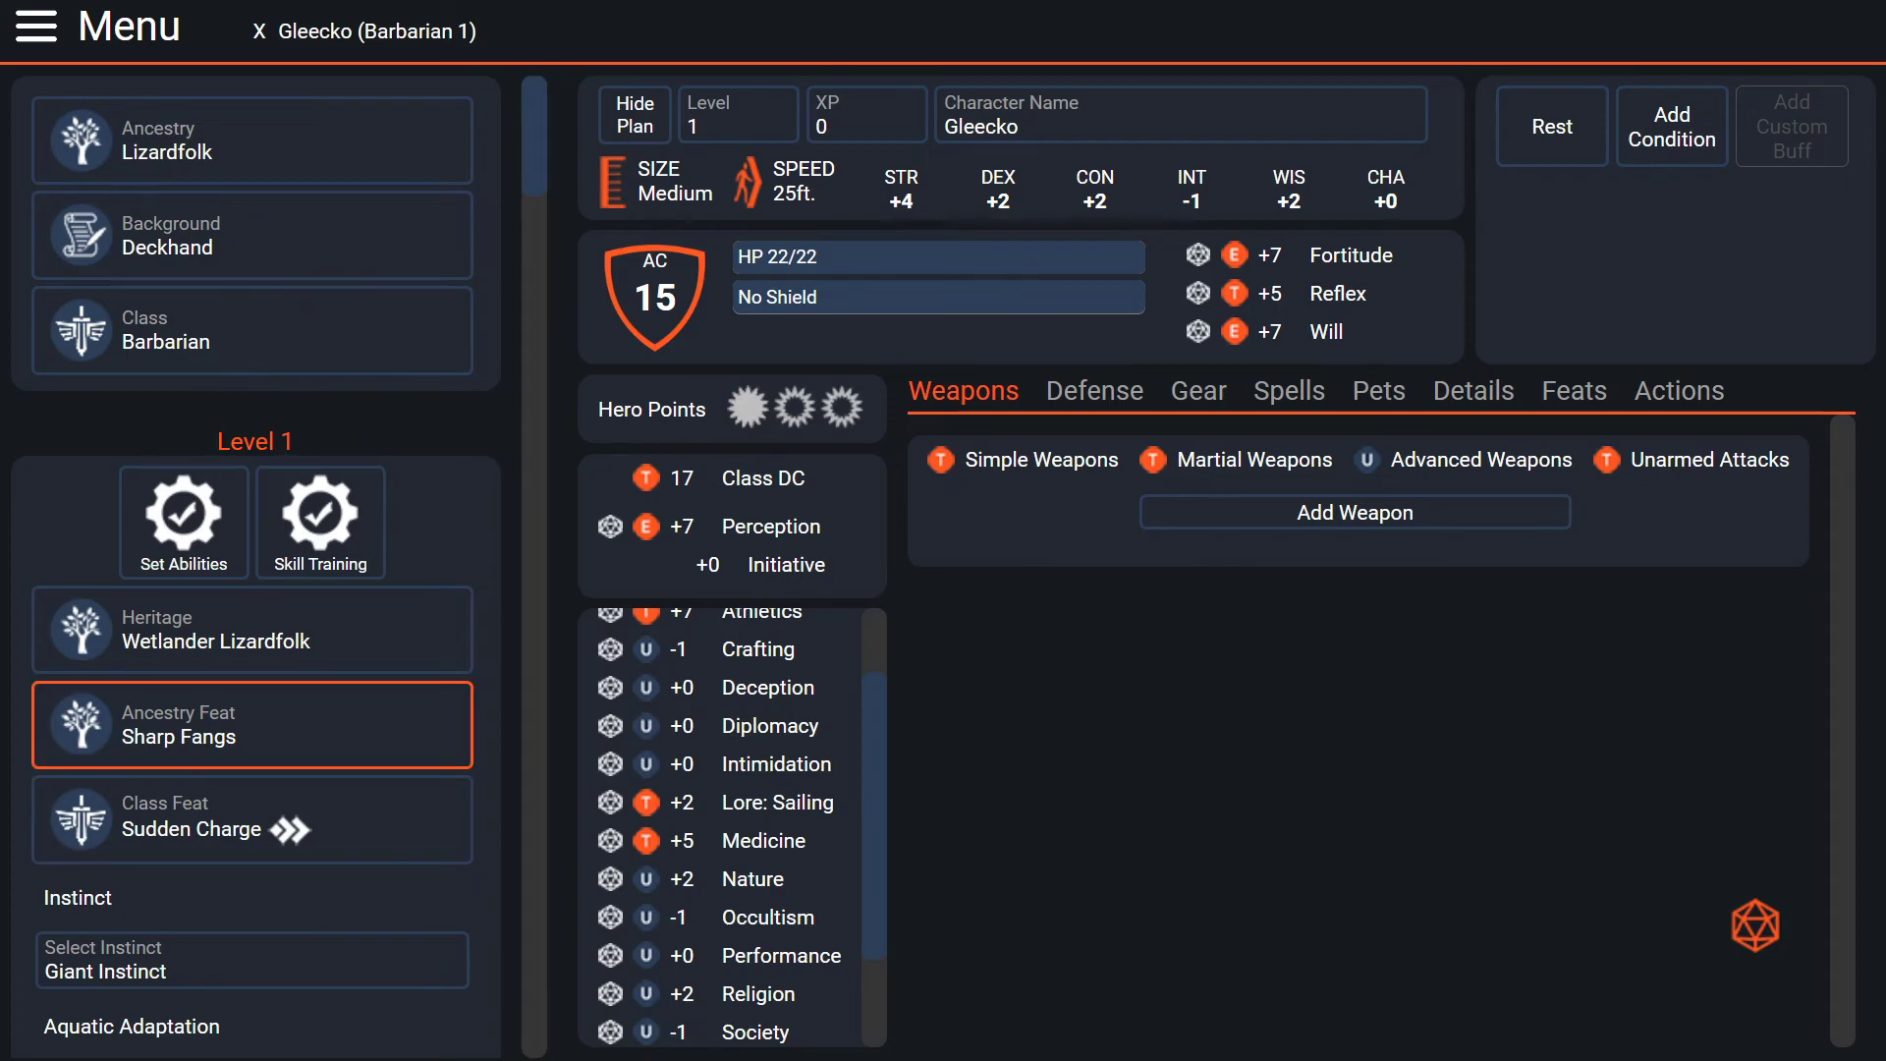
pyautogui.scroll(-1, 252, 722)
pyautogui.scroll(-1, 252, 746)
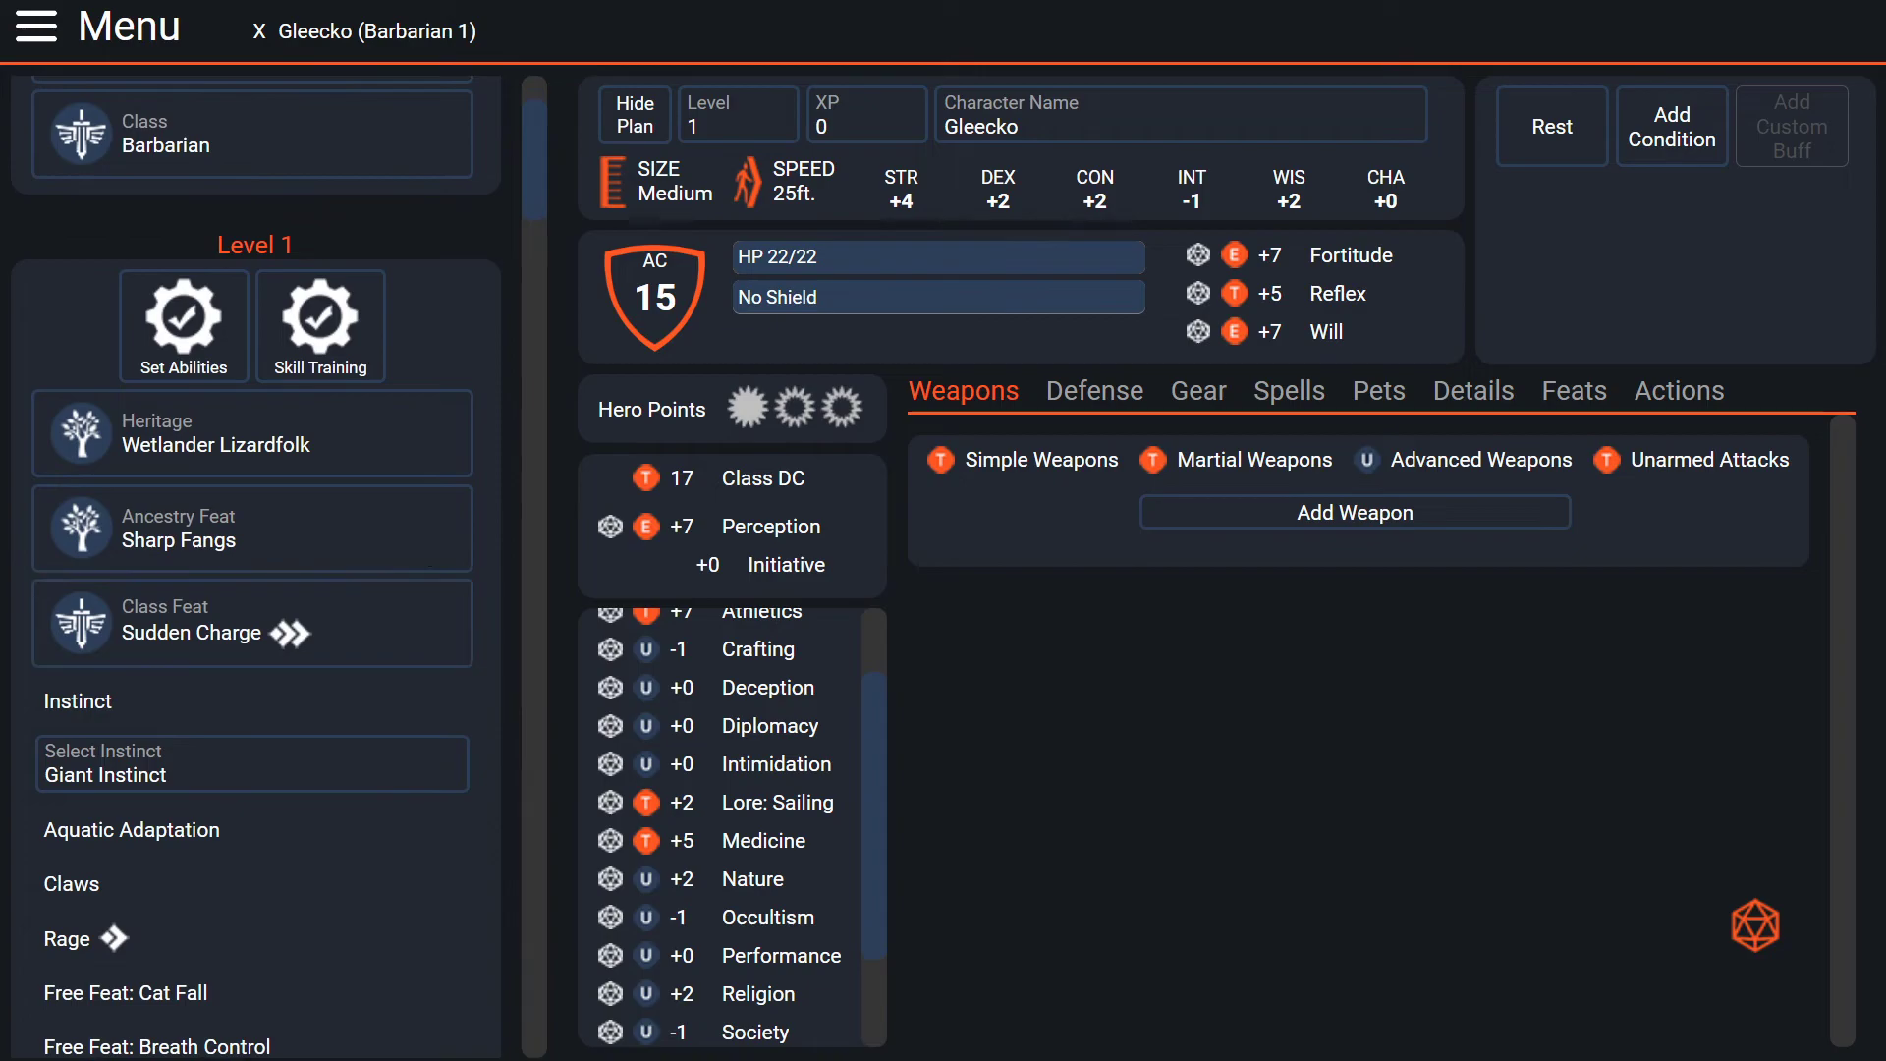
pyautogui.scroll(-4, 253, 746)
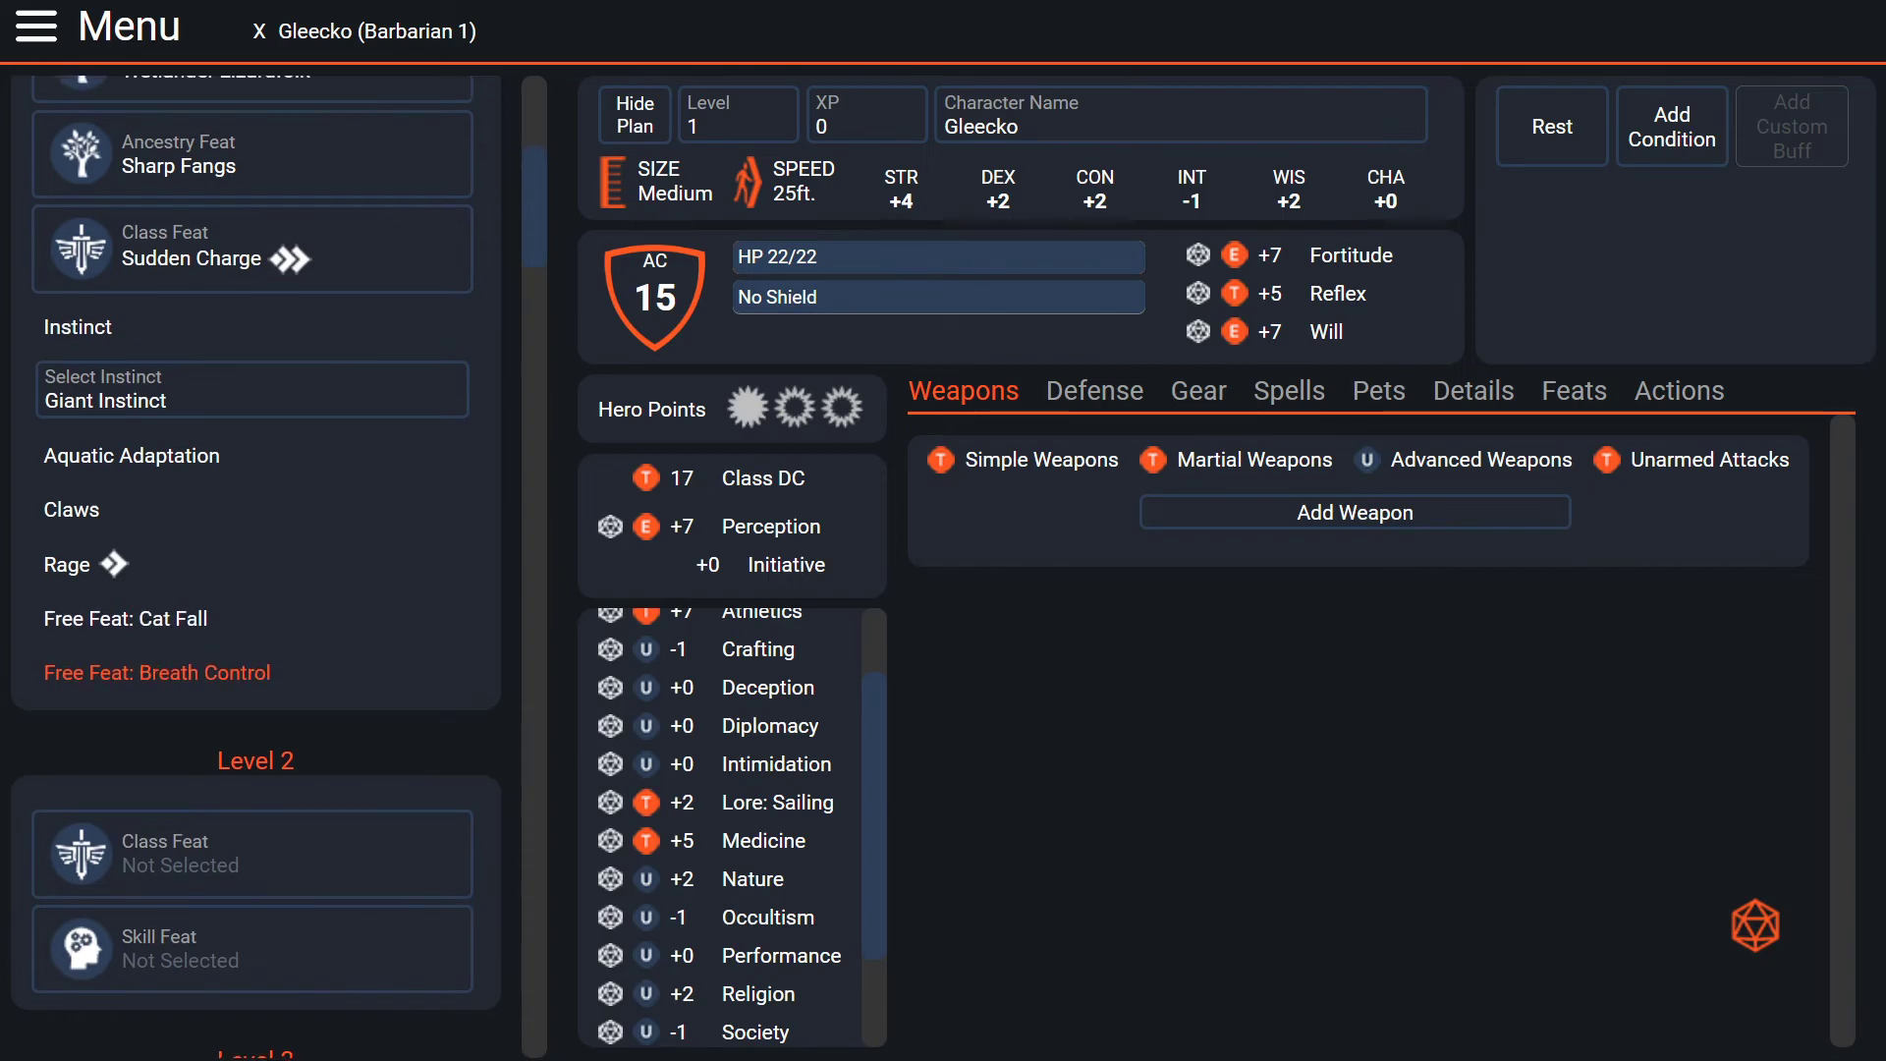
# - Expand and read the descriptions of the Breath Control and Cat Fall free feats and the Claws ability at level 1
pyautogui.scroll(2, 157, 654)
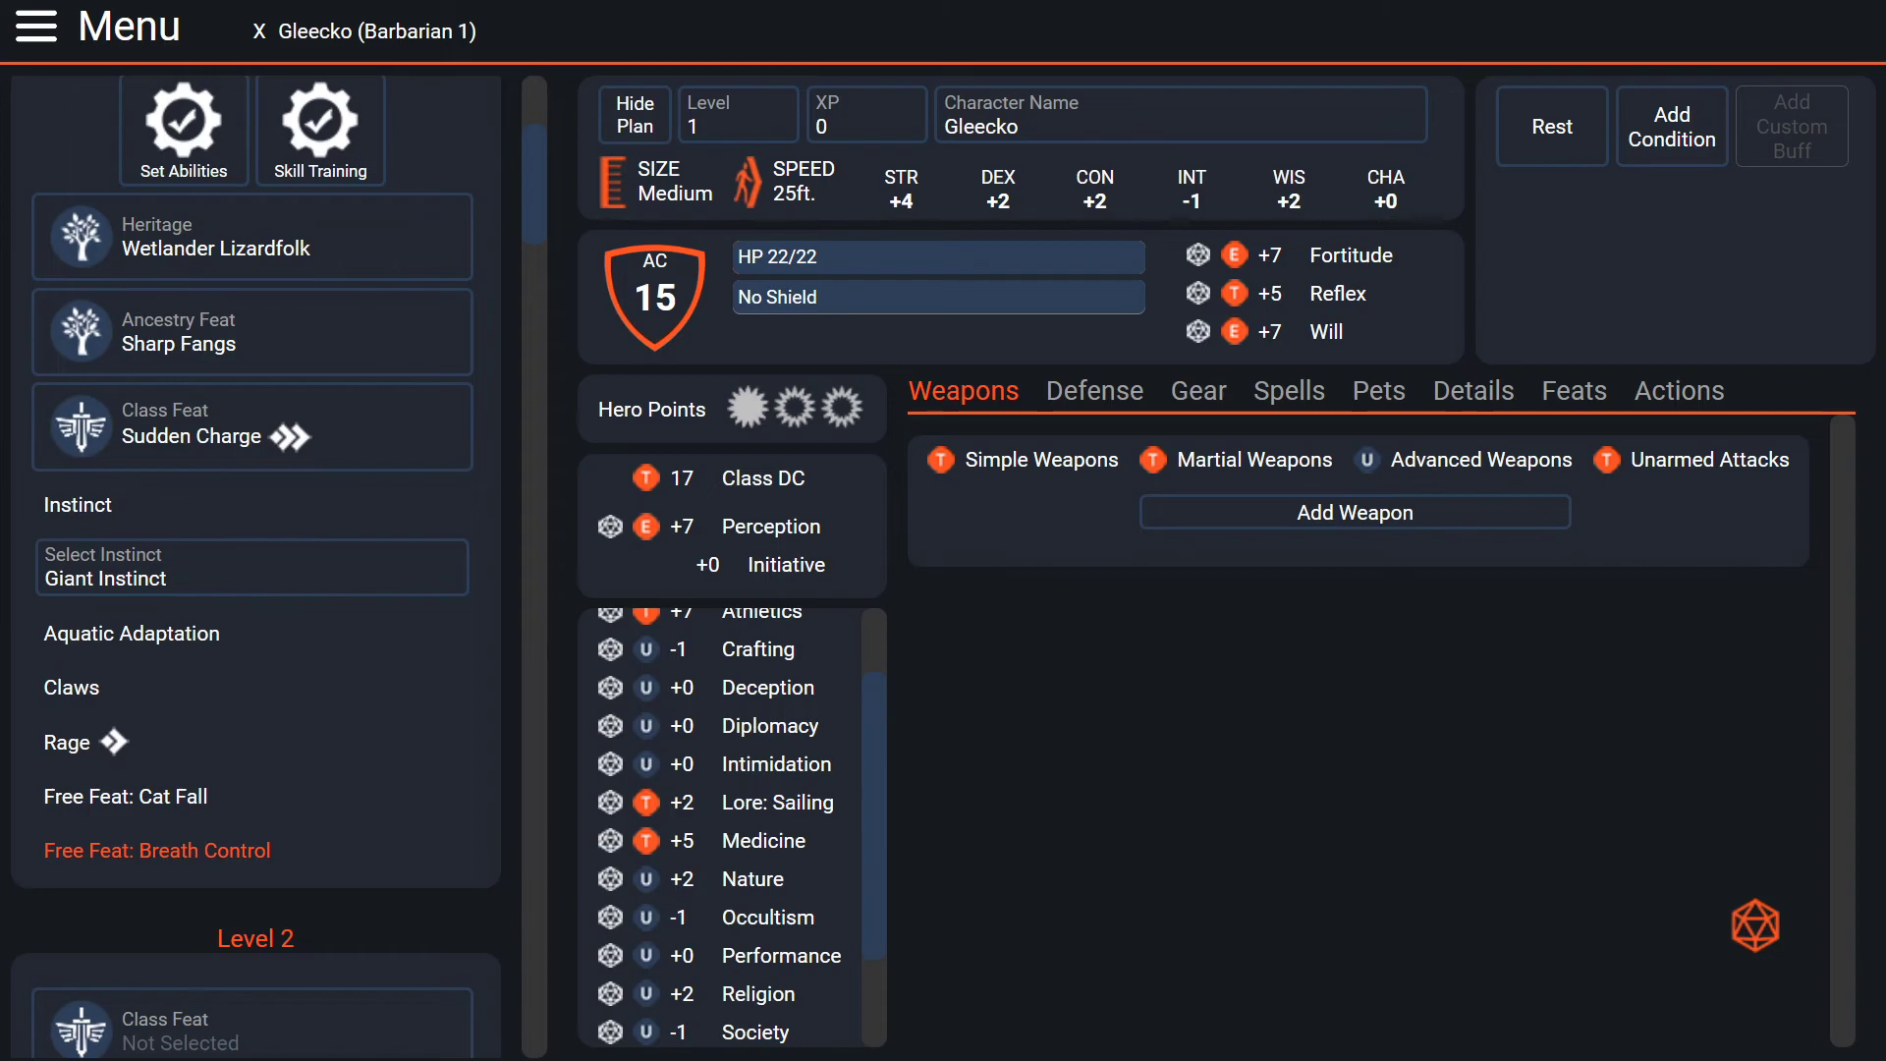
pyautogui.click(157, 851)
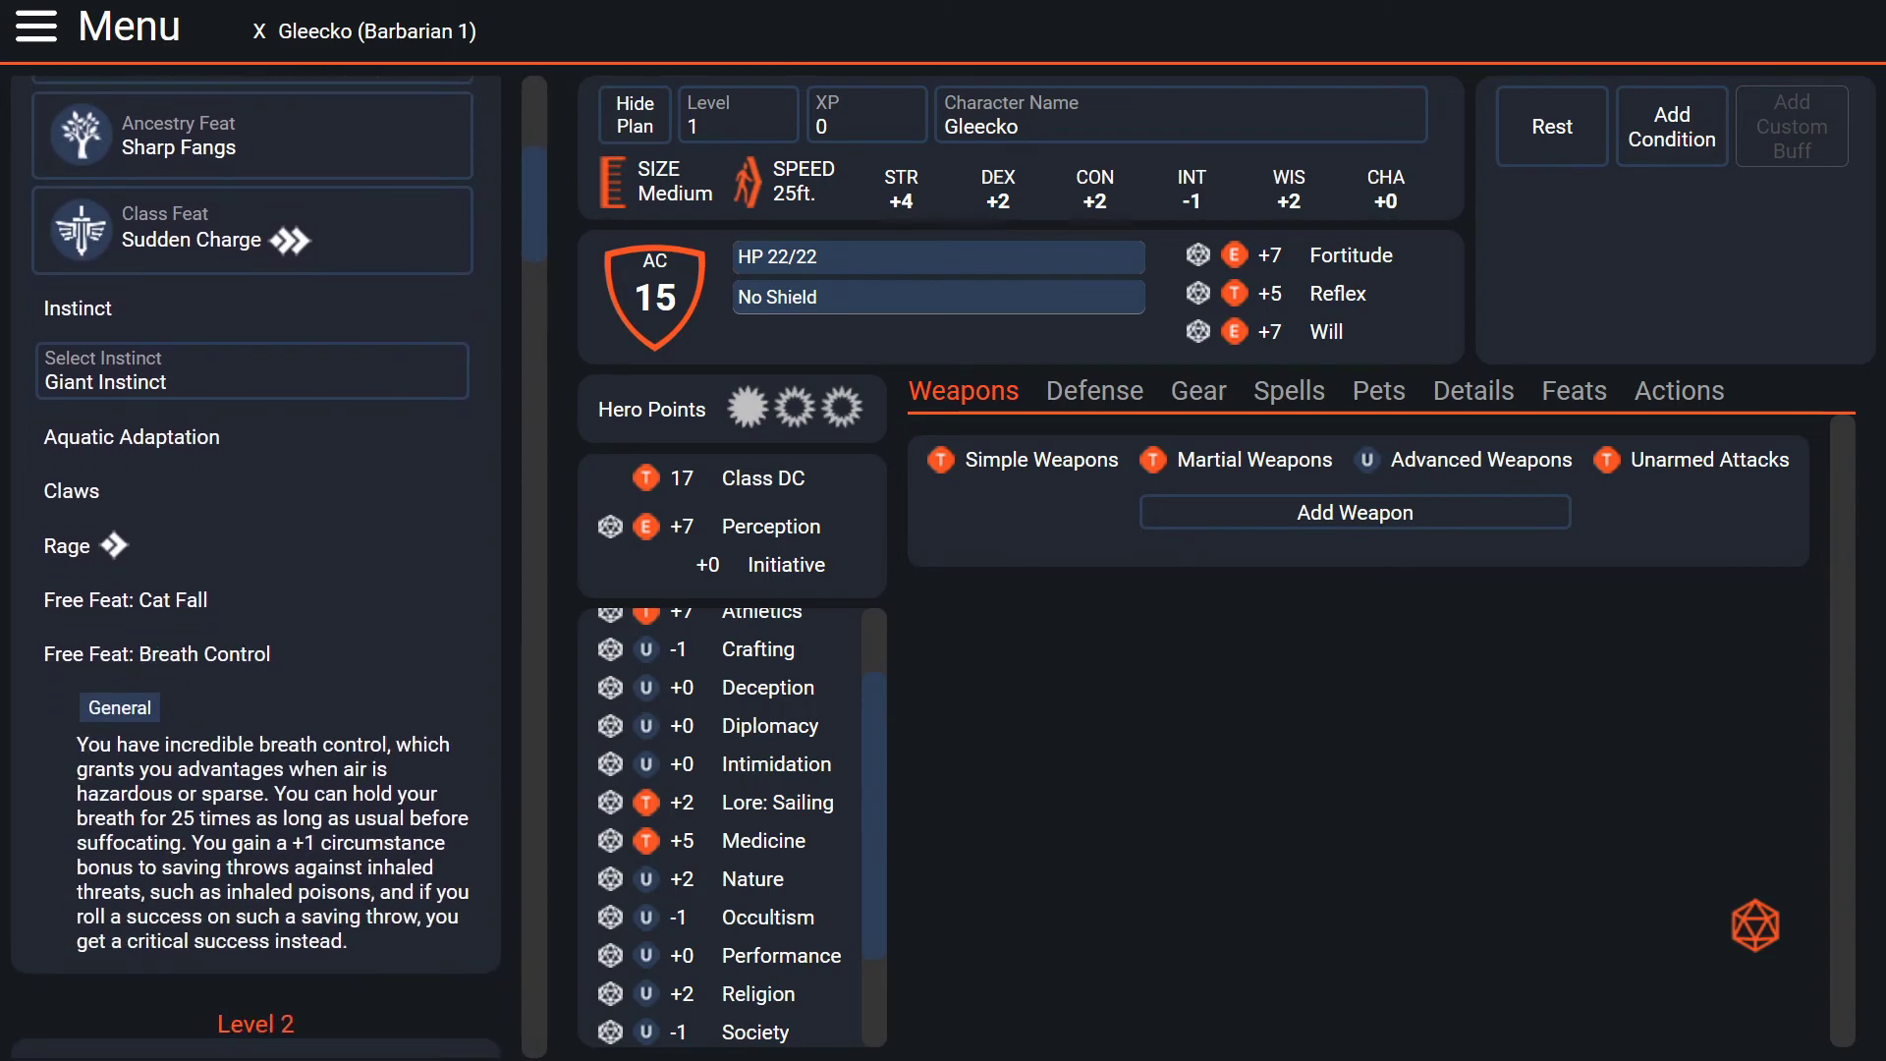
pyautogui.click(125, 600)
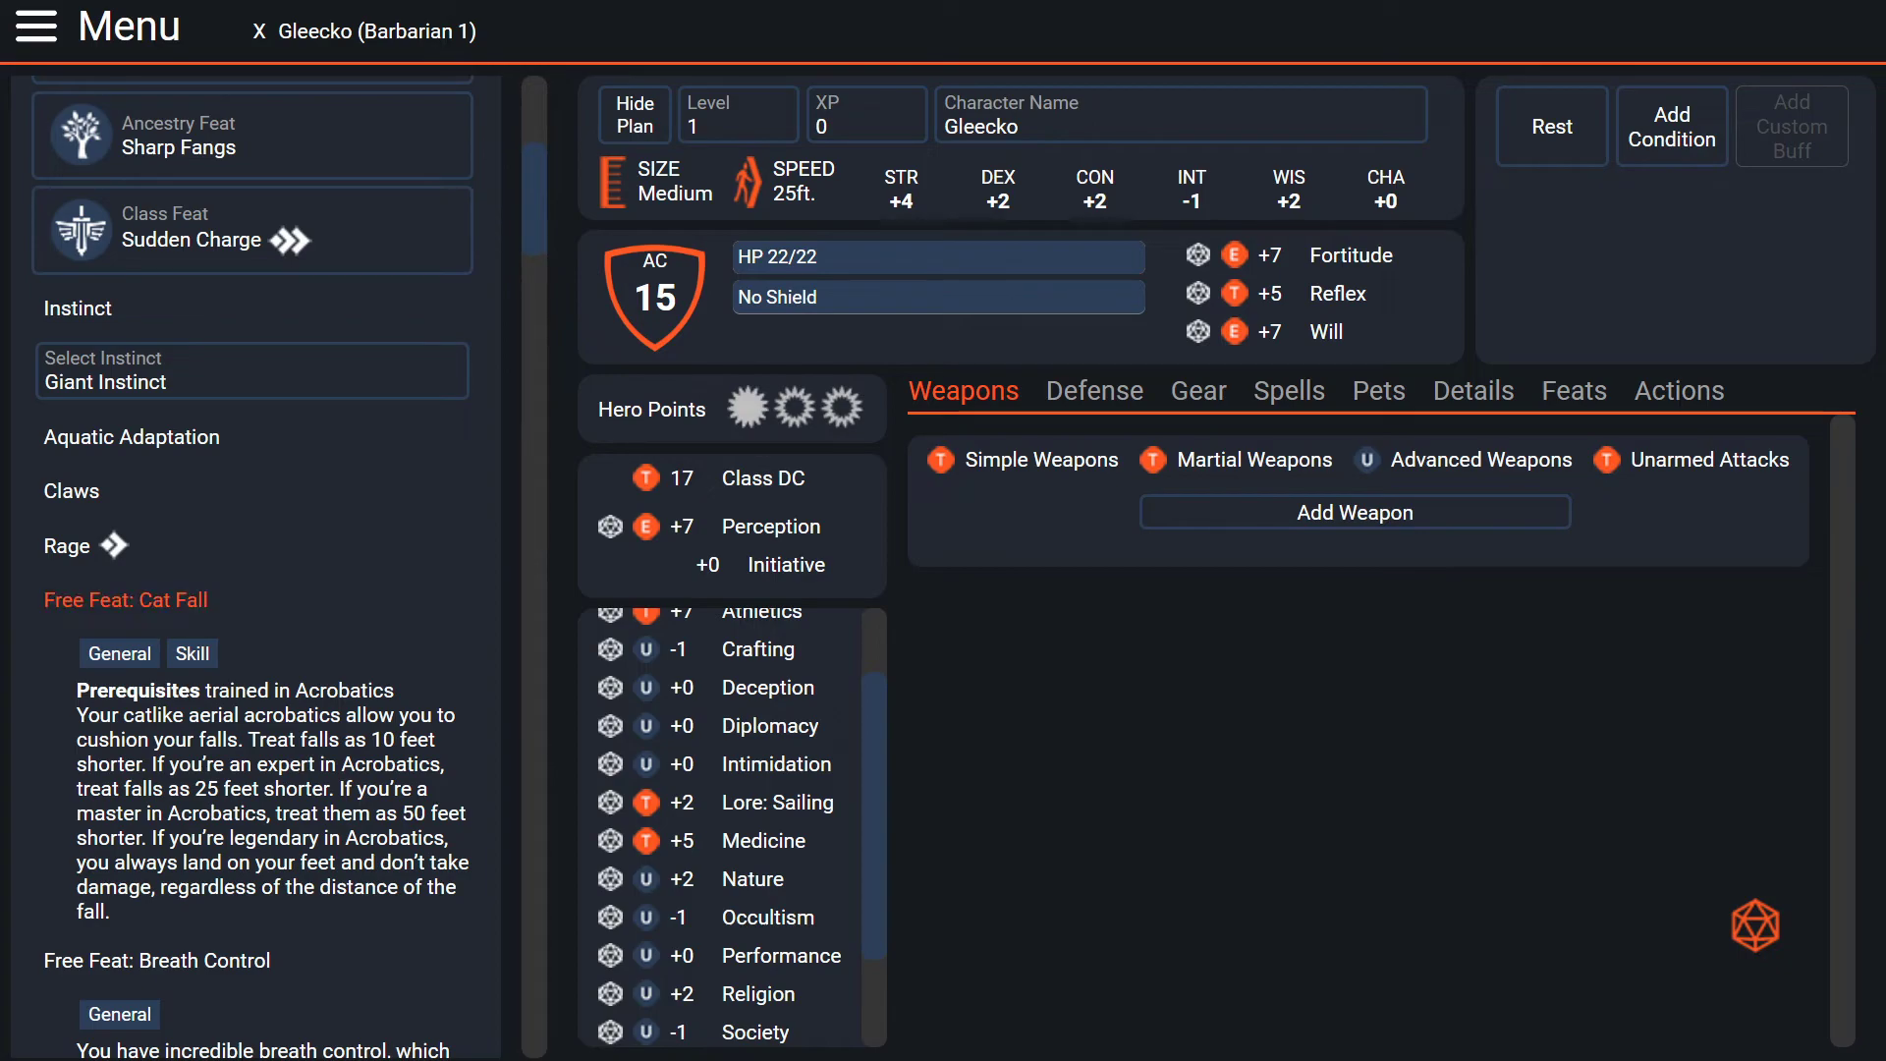
pyautogui.click(71, 491)
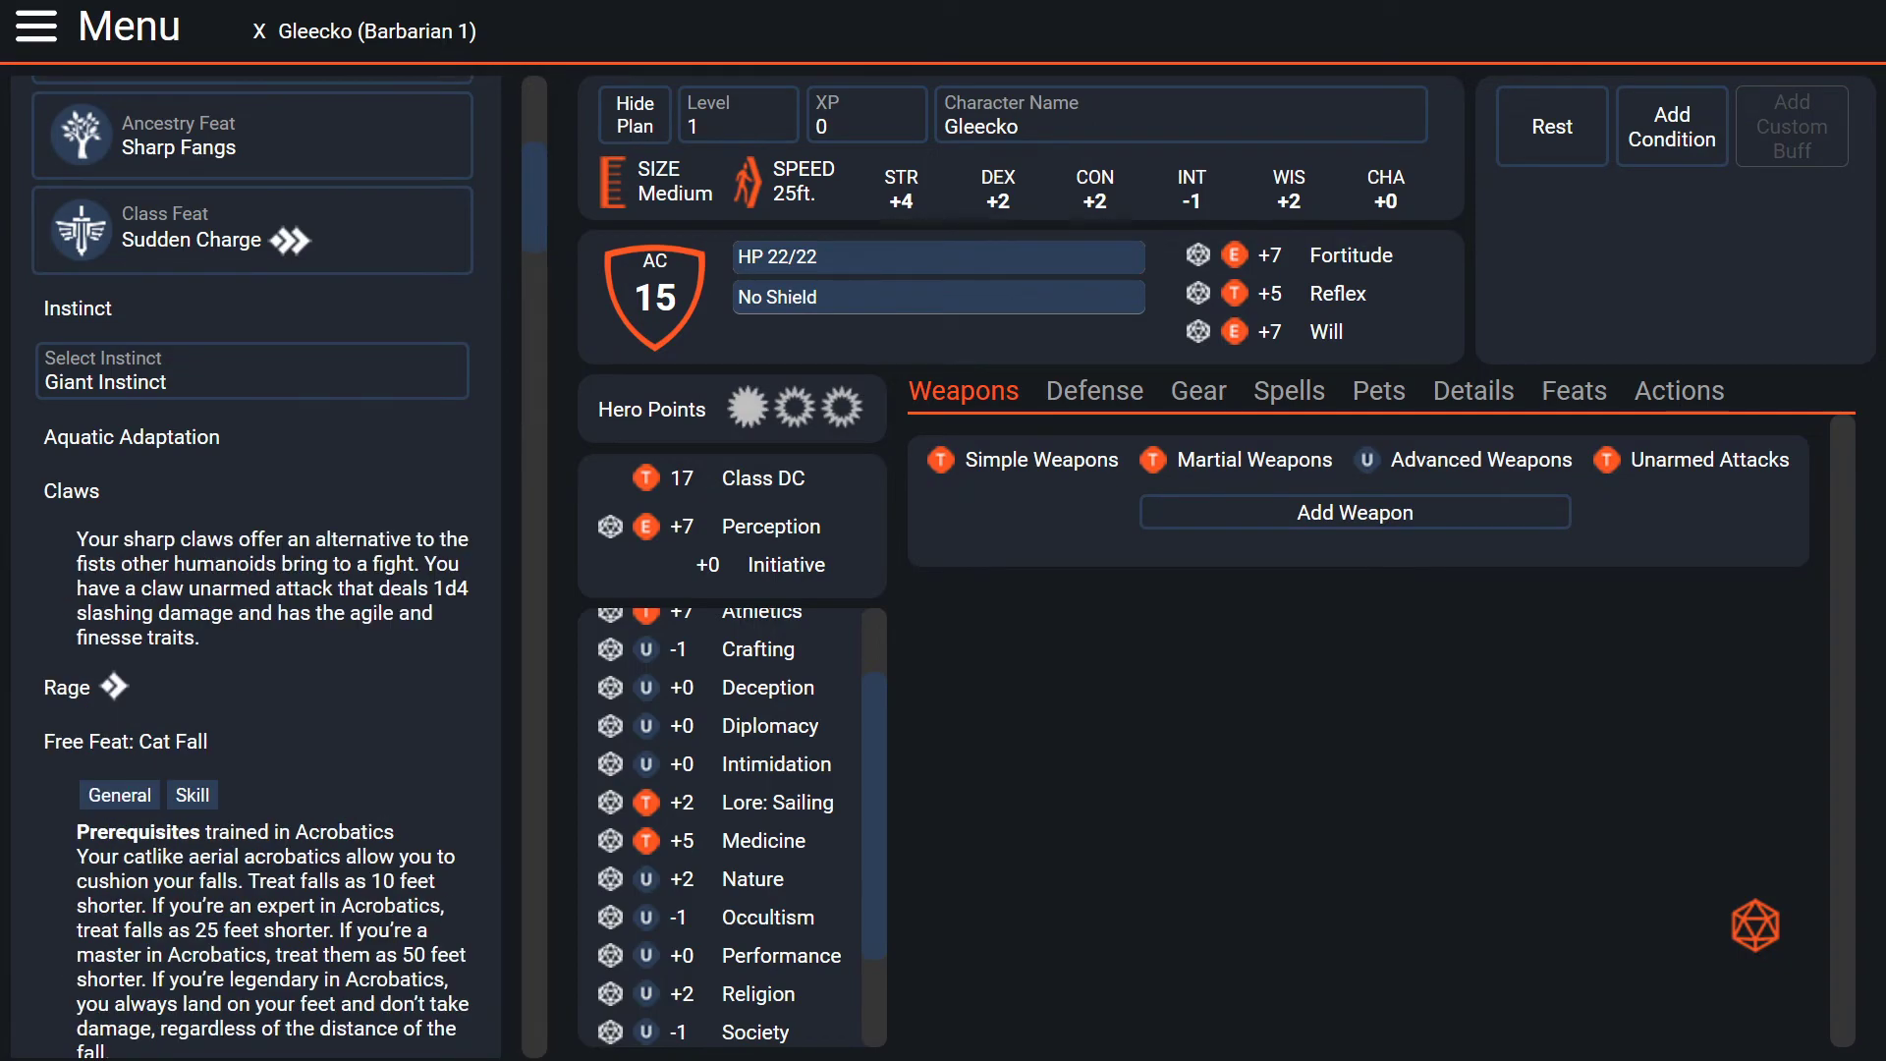
pyautogui.scroll(3, 246, 442)
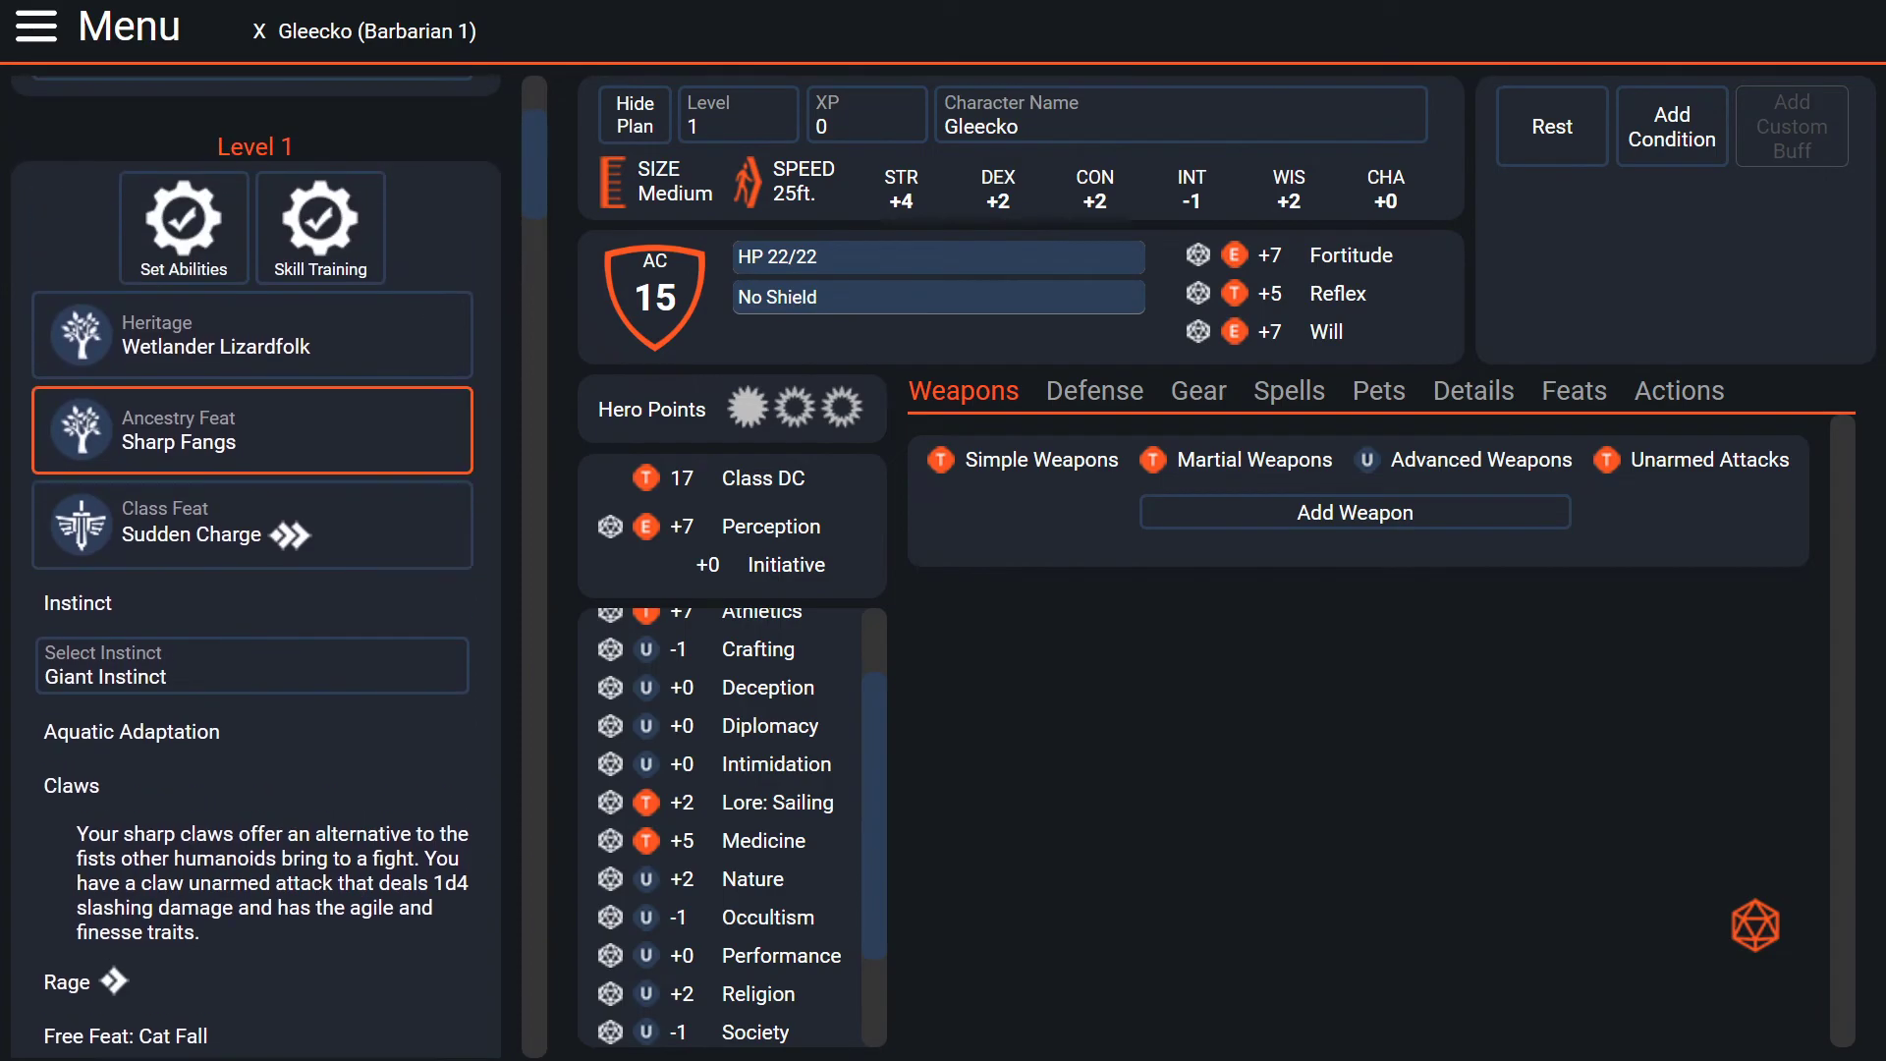
# - Read through the Cat Fall and Breath Control feat descriptions and check the character's gear, coins and weapons
pyautogui.scroll(-2, 246, 442)
pyautogui.scroll(-8, 253, 568)
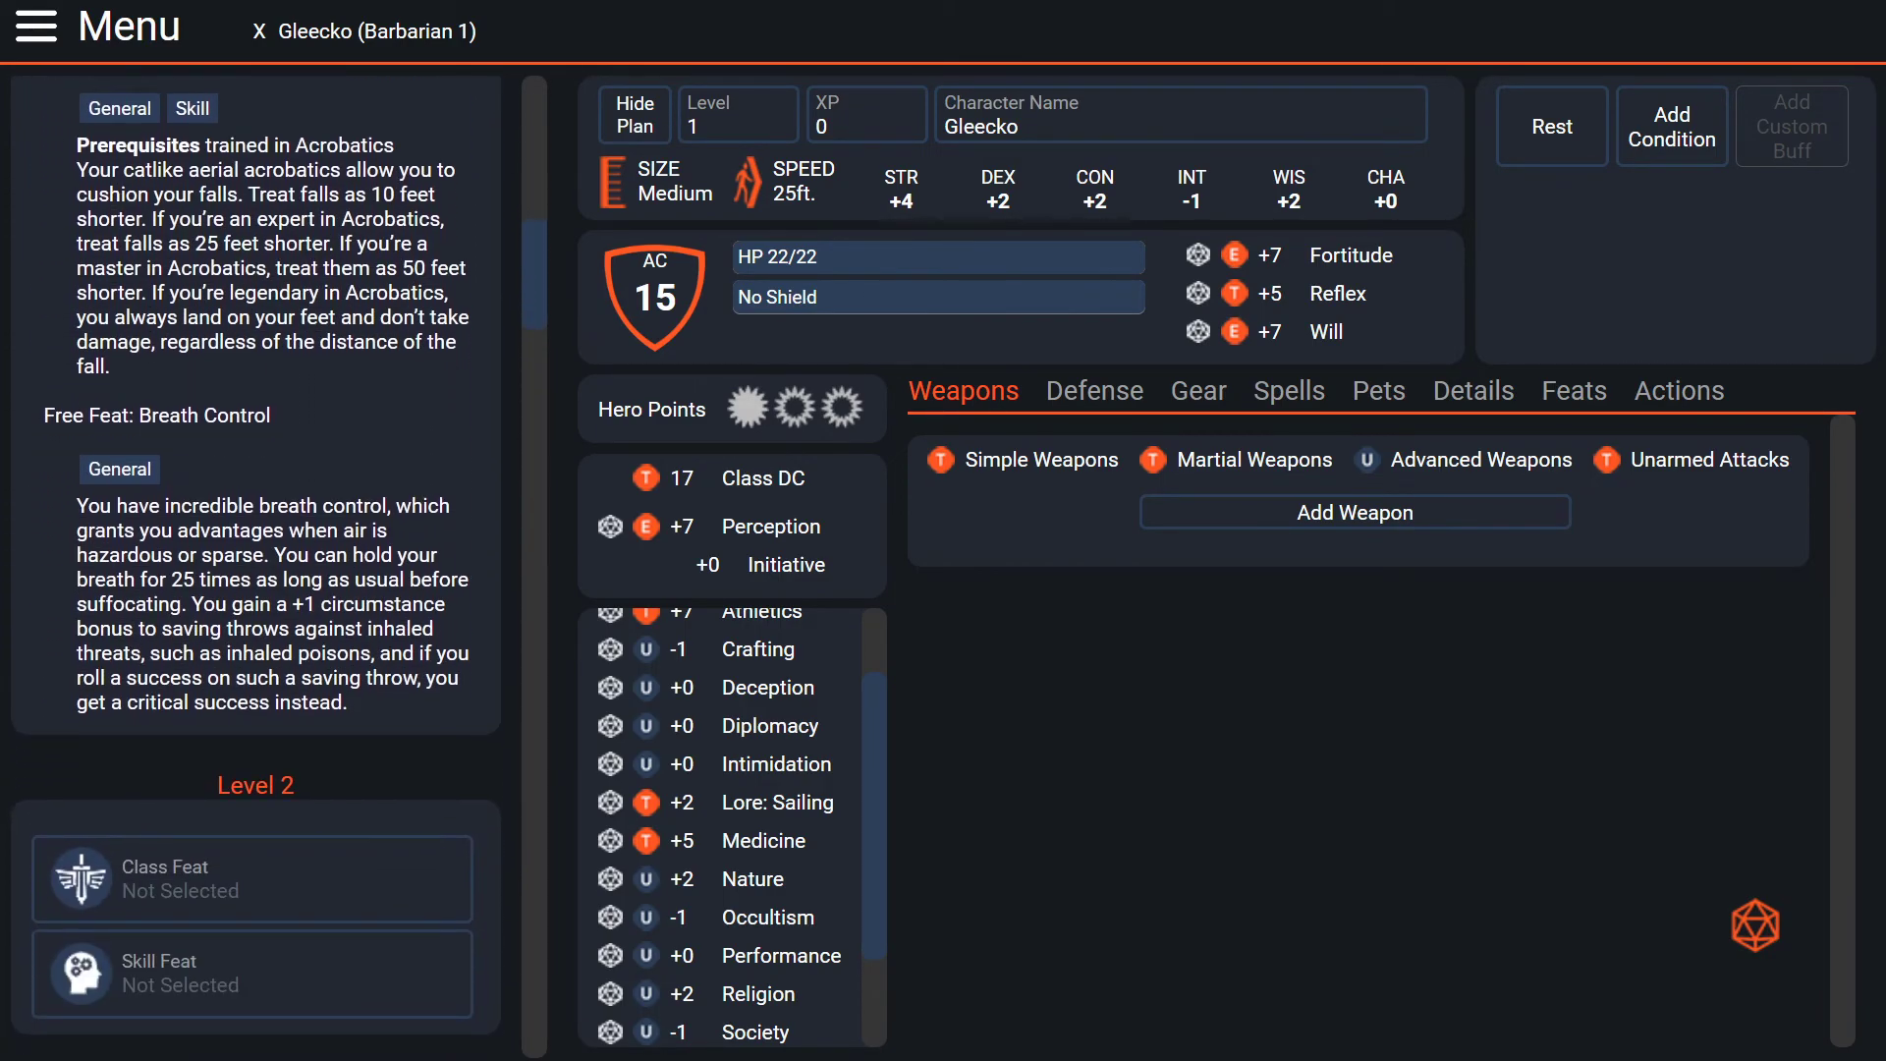
pyautogui.scroll(4, 255, 559)
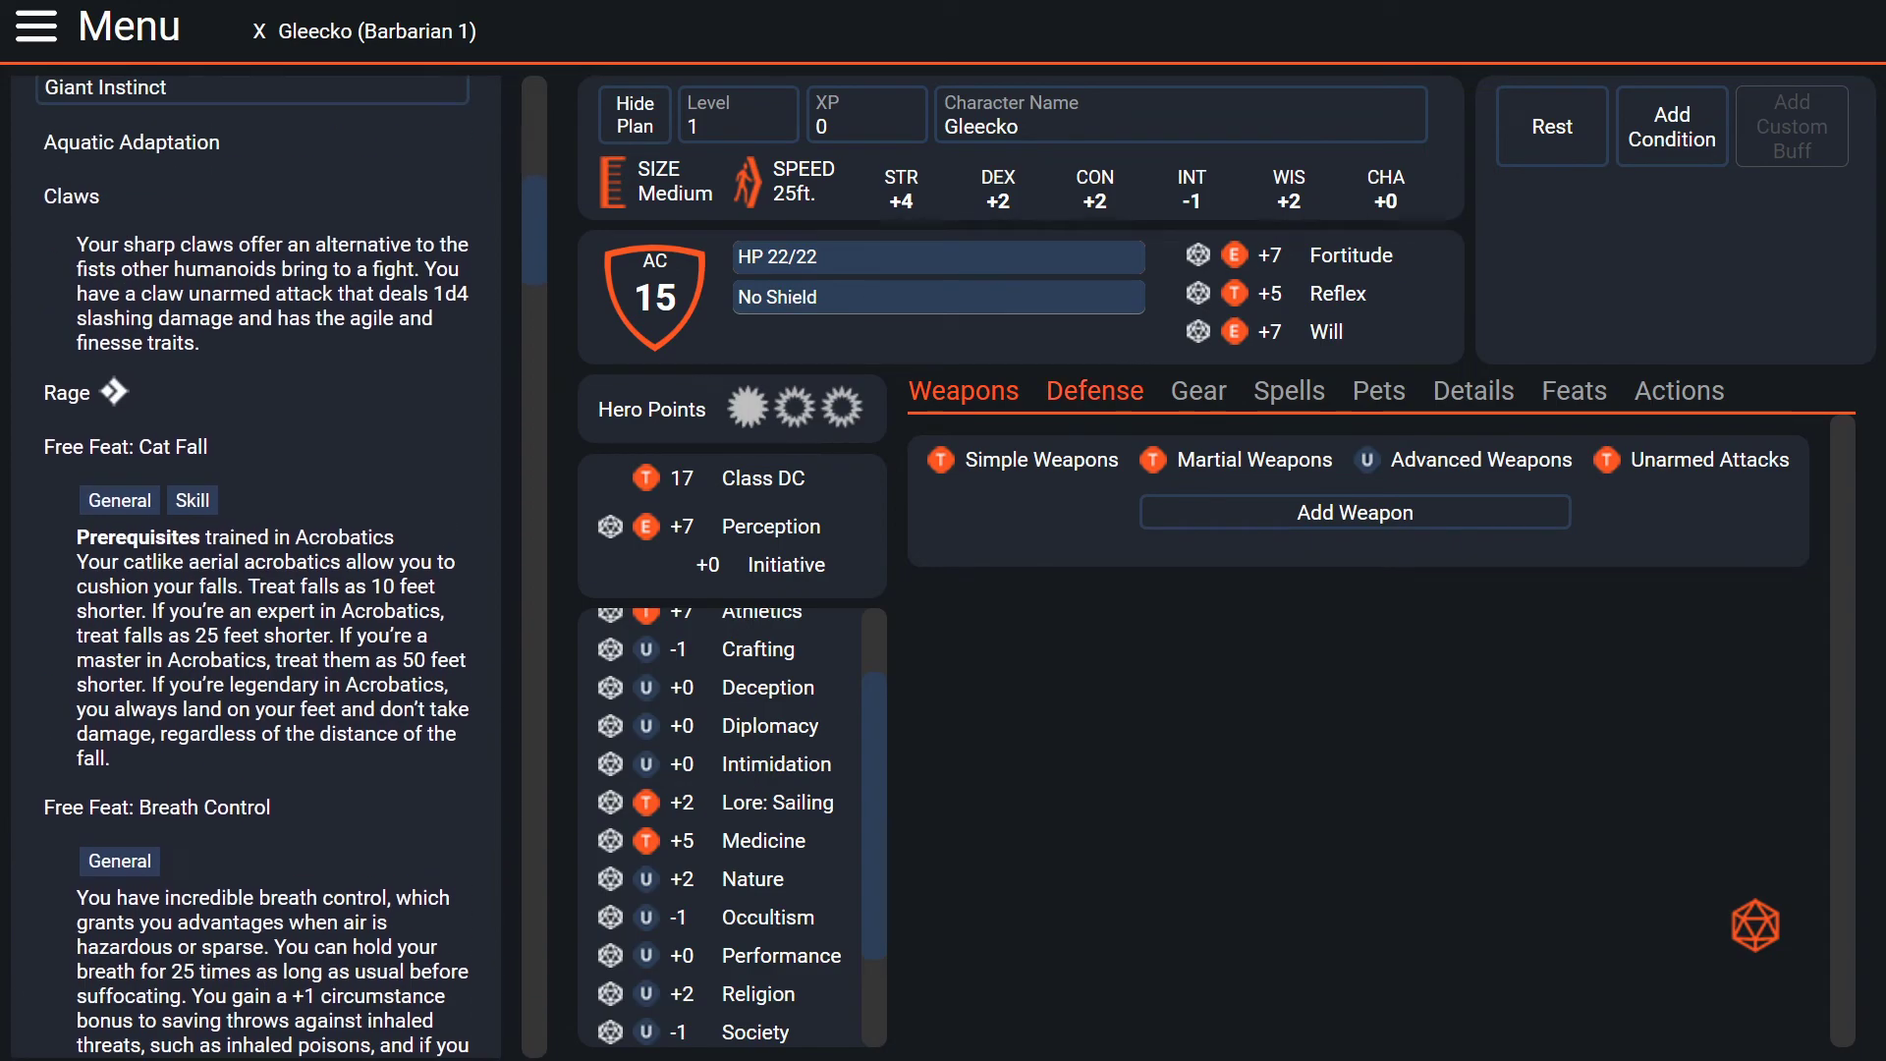
pyautogui.click(1094, 391)
pyautogui.click(1198, 391)
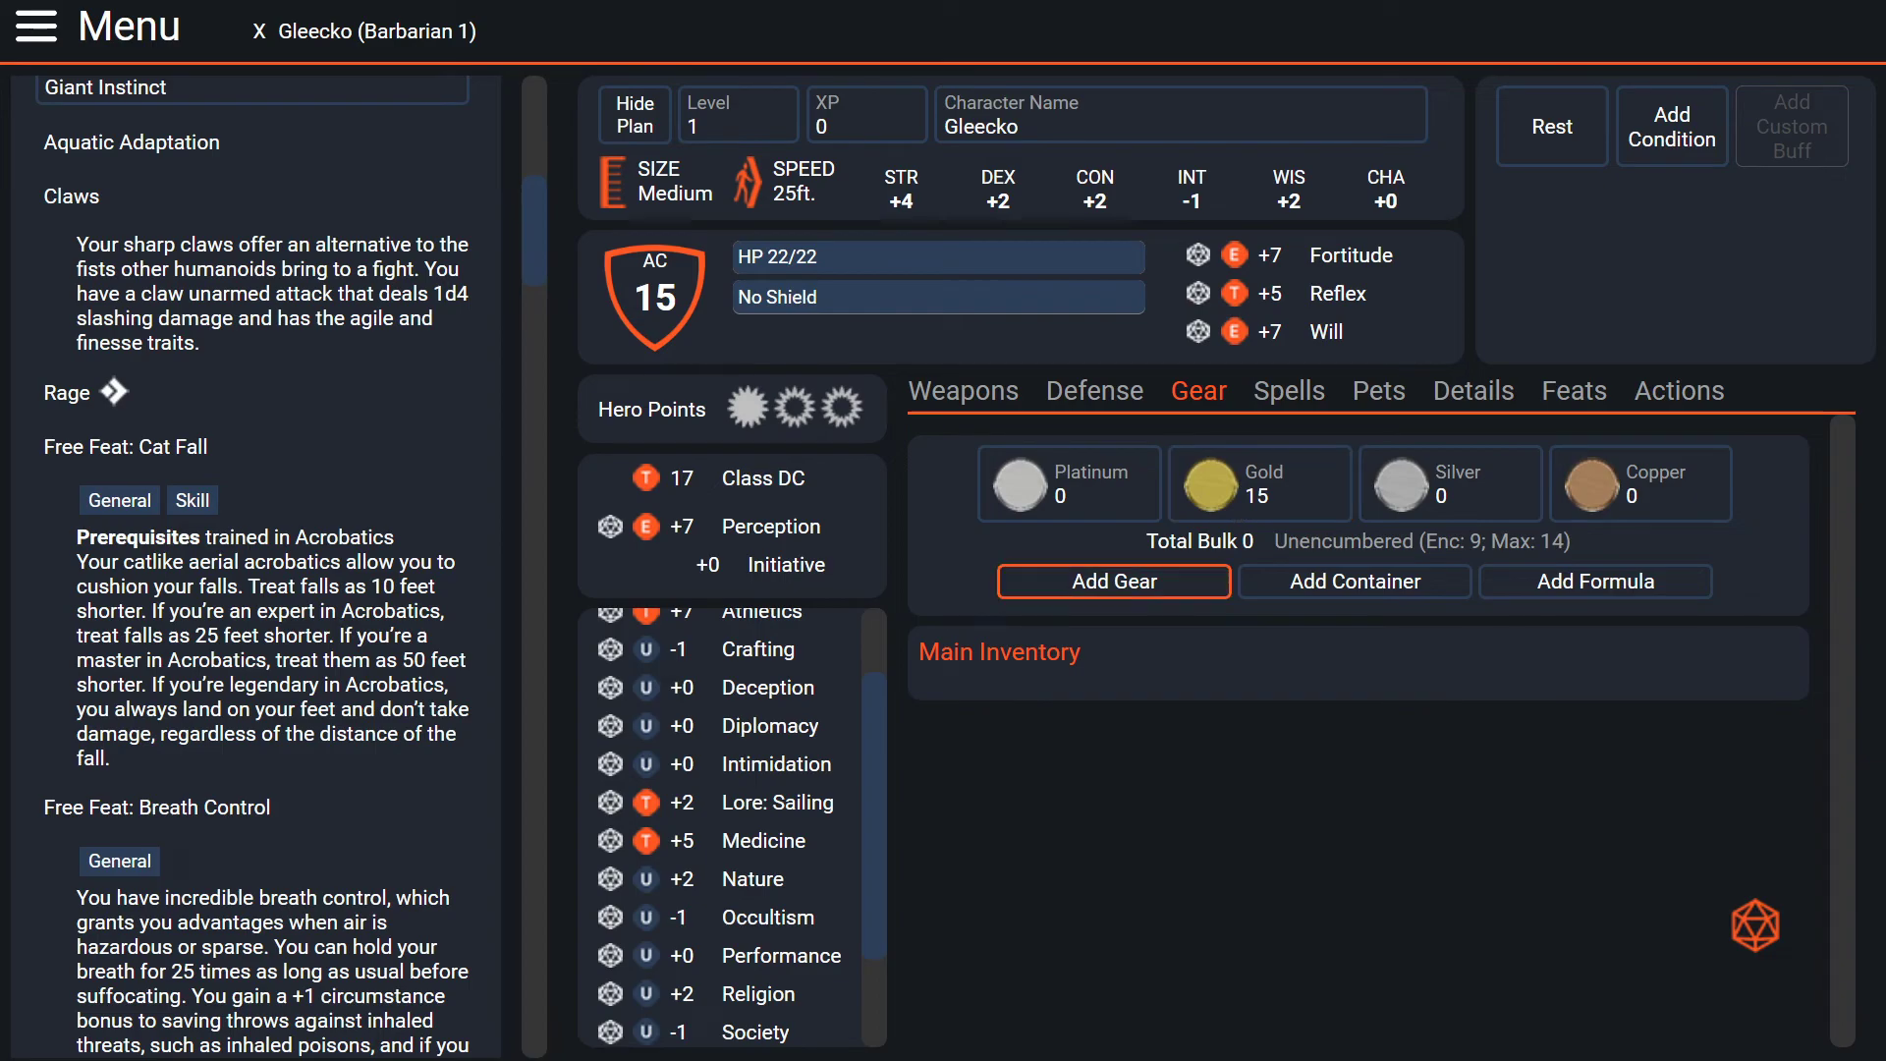
pyautogui.click(962, 391)
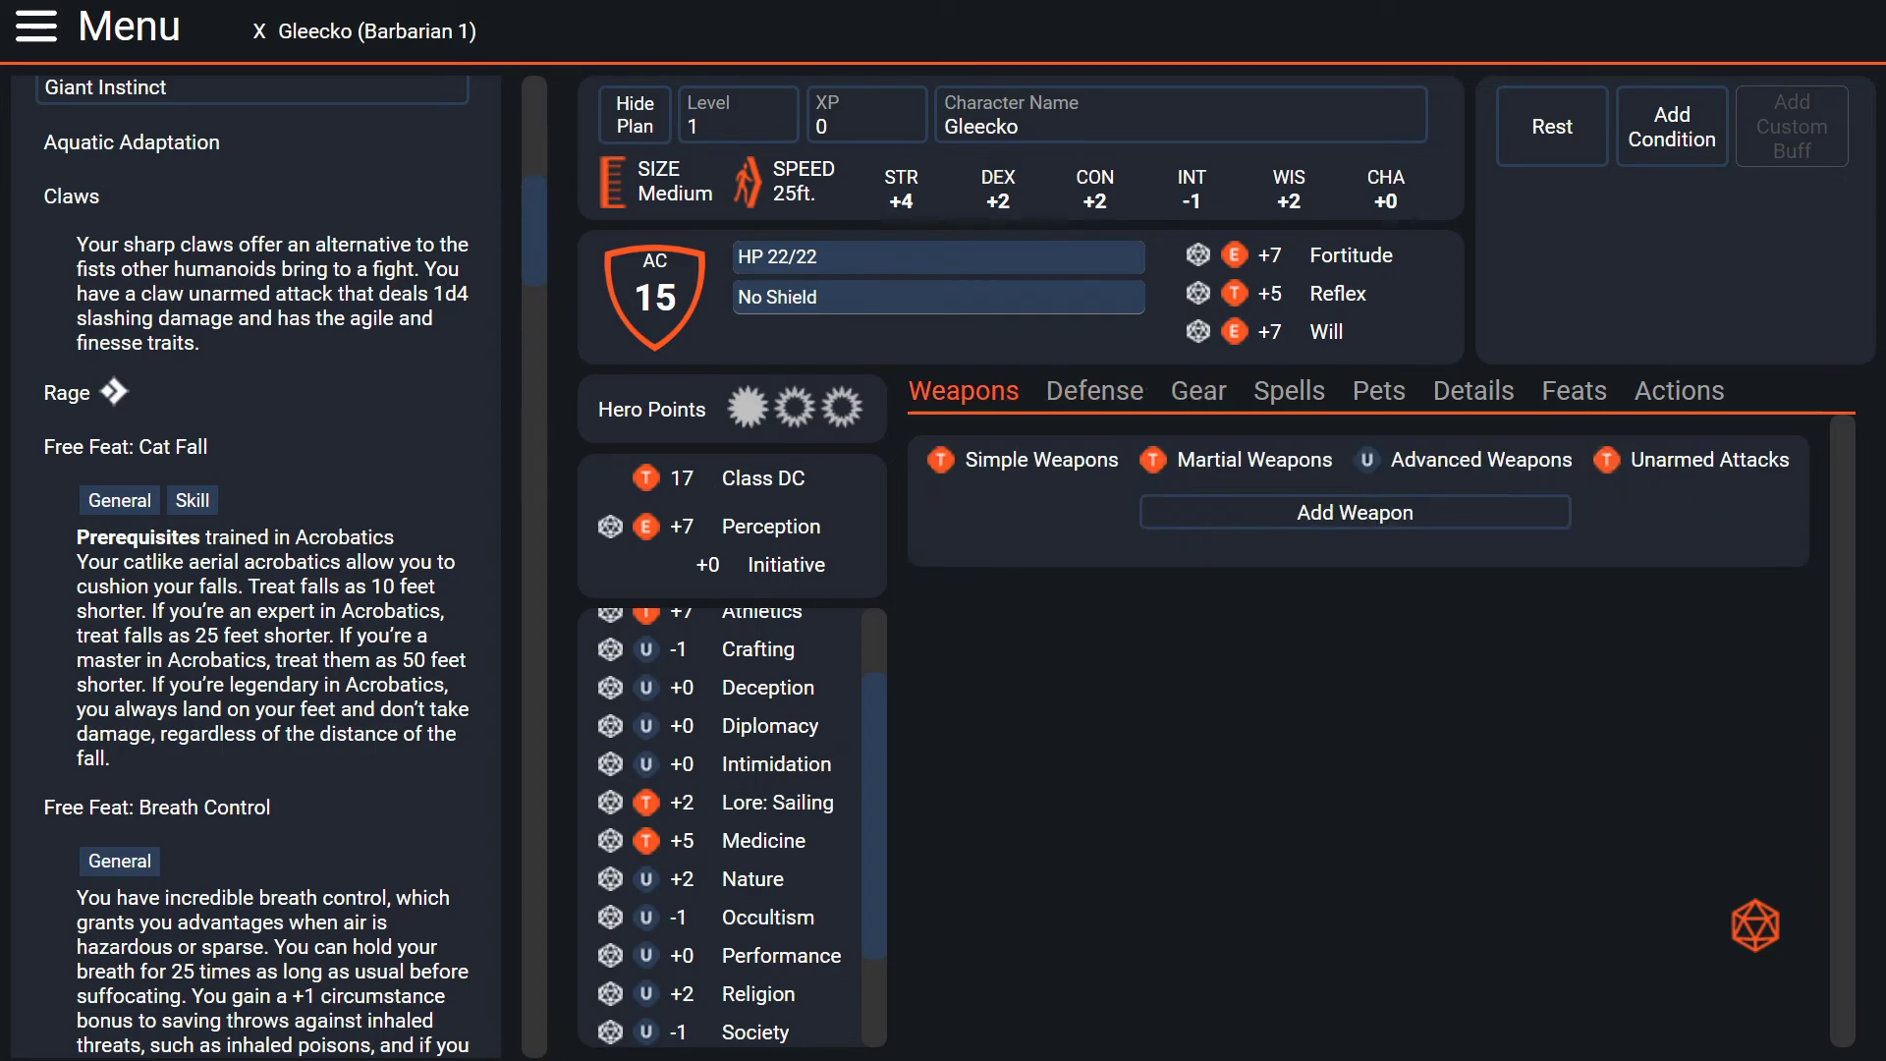
# - Start adding a weapon, compare the simple and proficient categories, and limit the list to martial weapons
pyautogui.click(1356, 512)
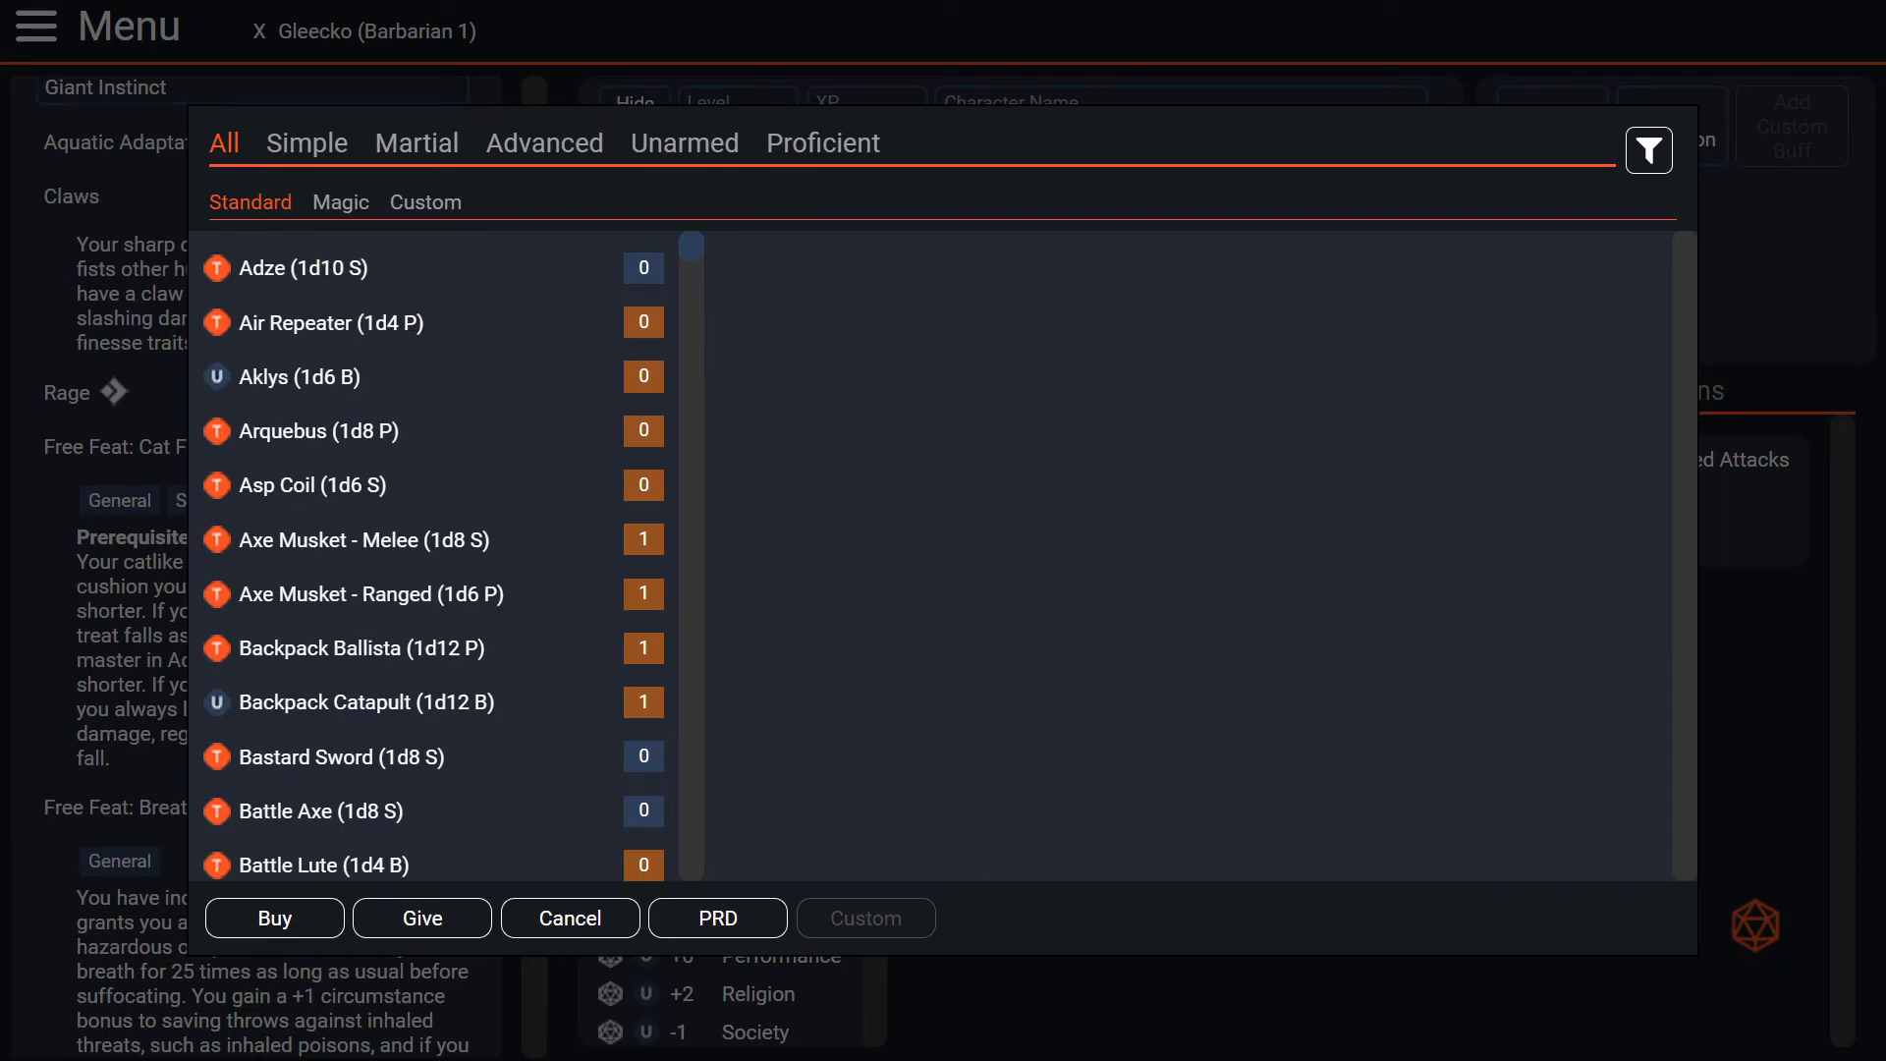
pyautogui.click(417, 143)
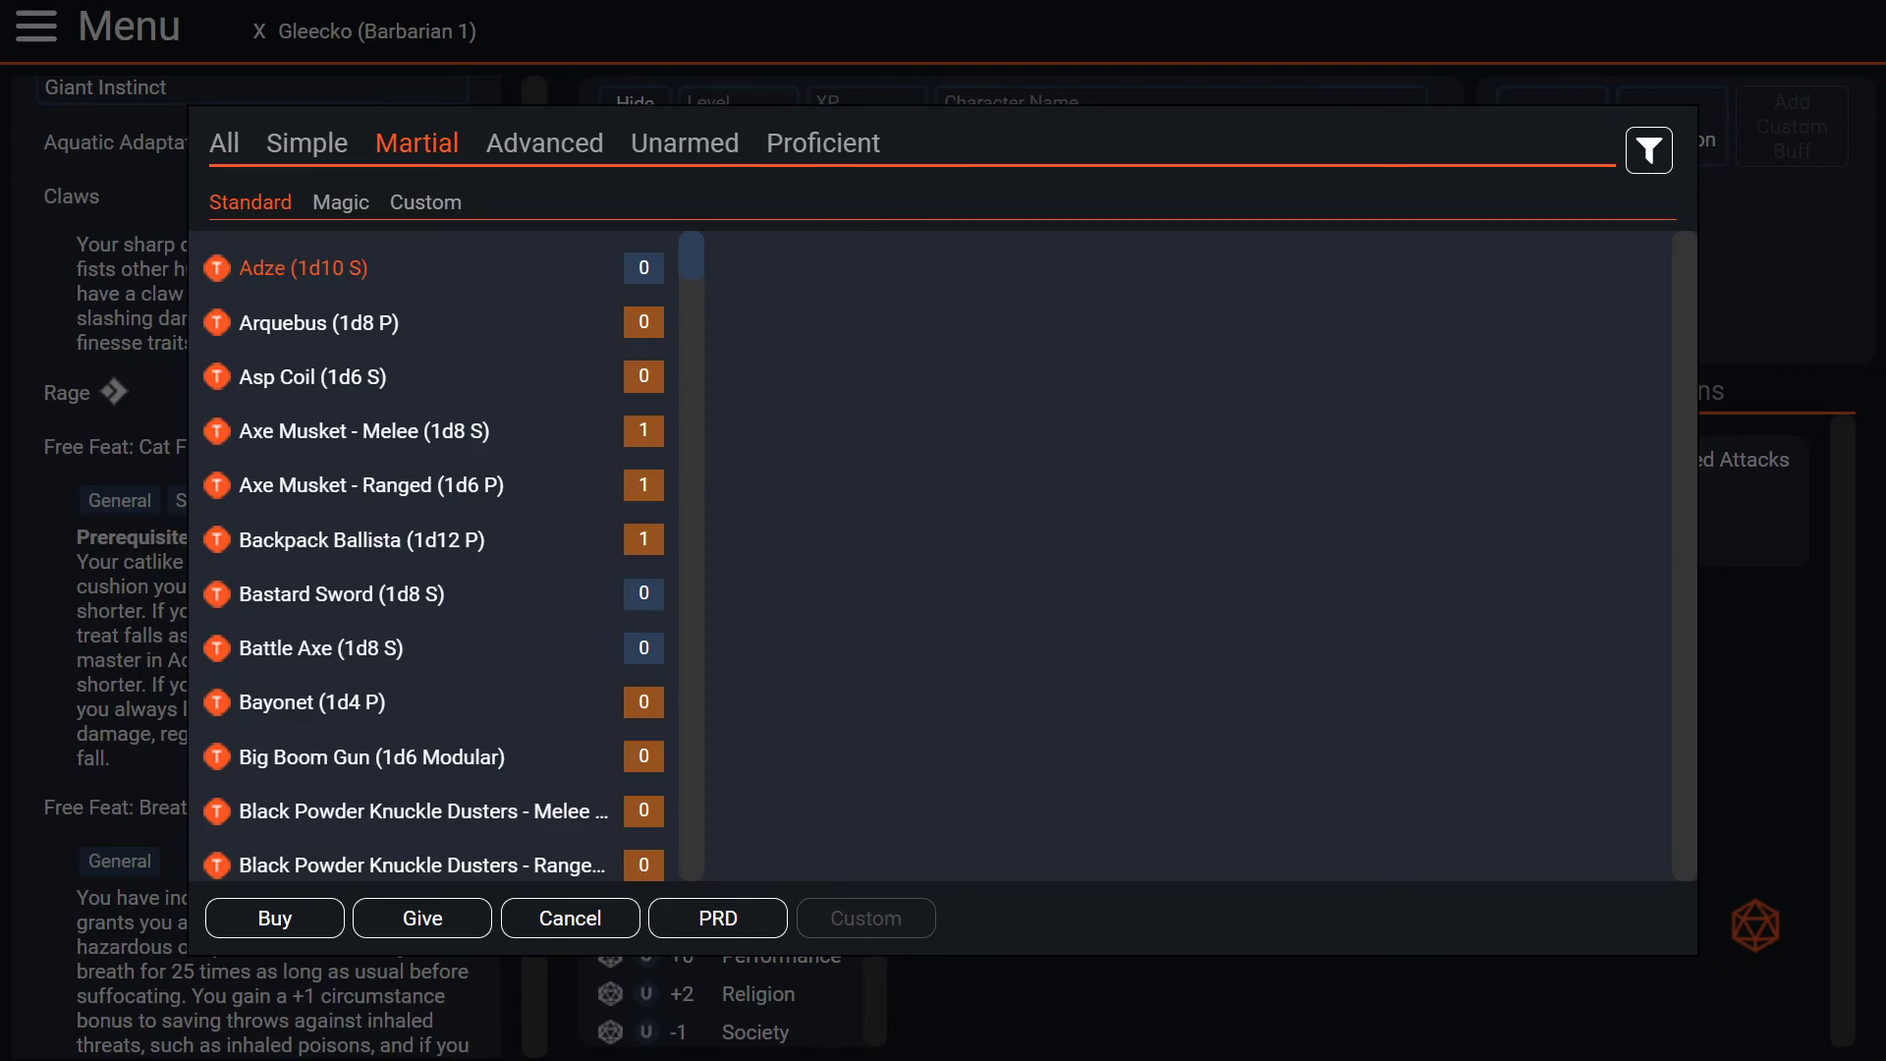
pyautogui.click(308, 143)
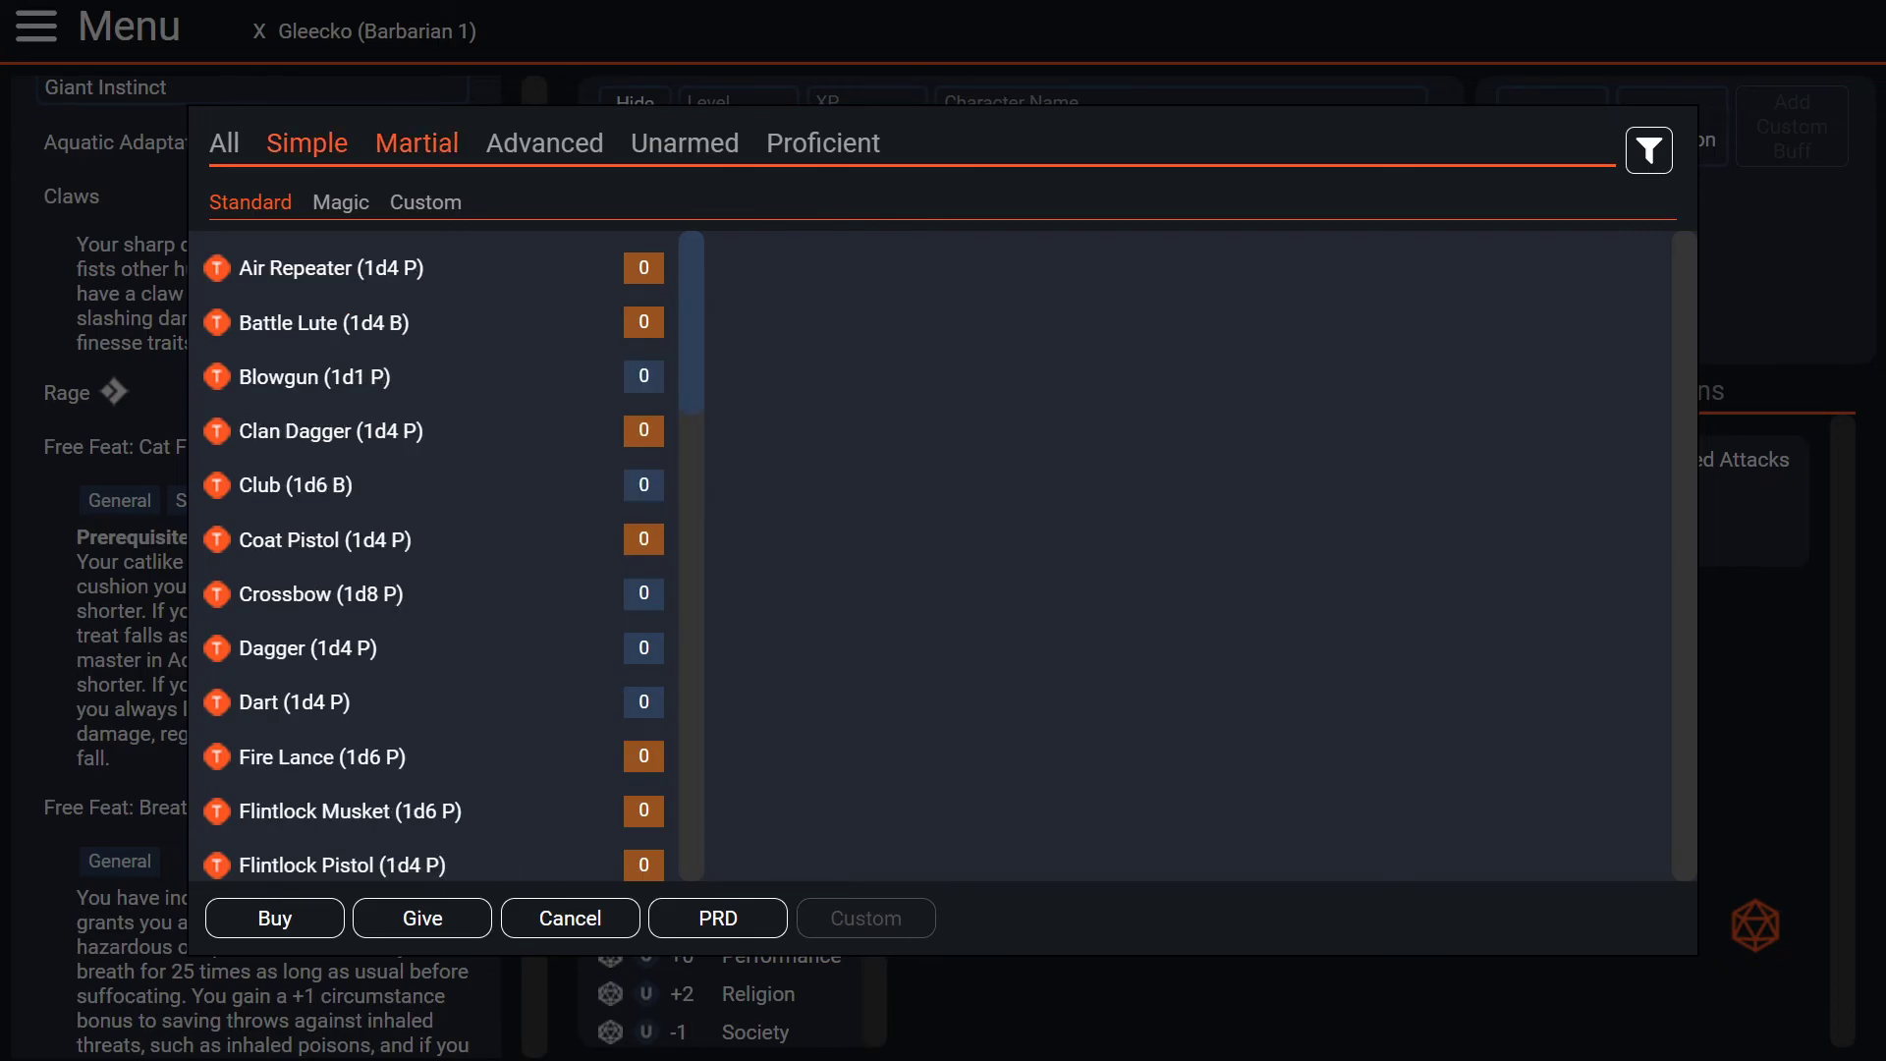
pyautogui.click(417, 144)
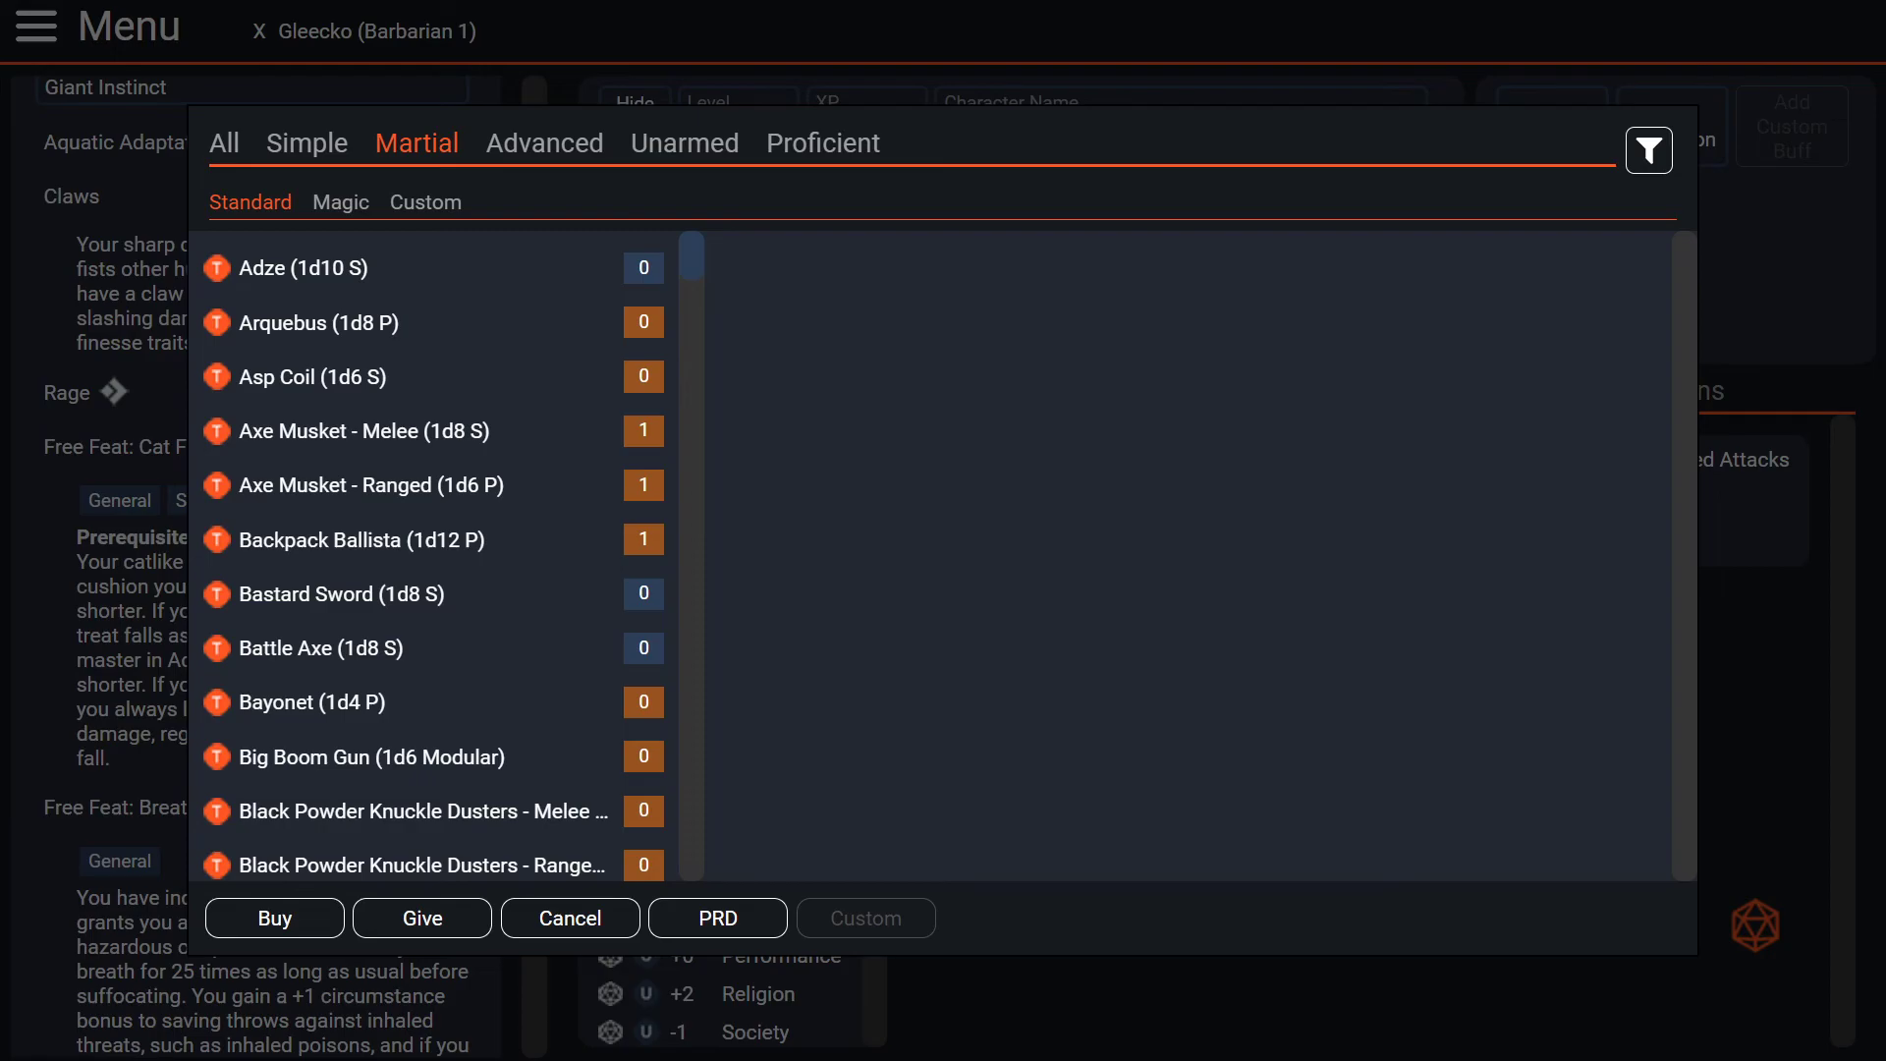
pyautogui.click(824, 144)
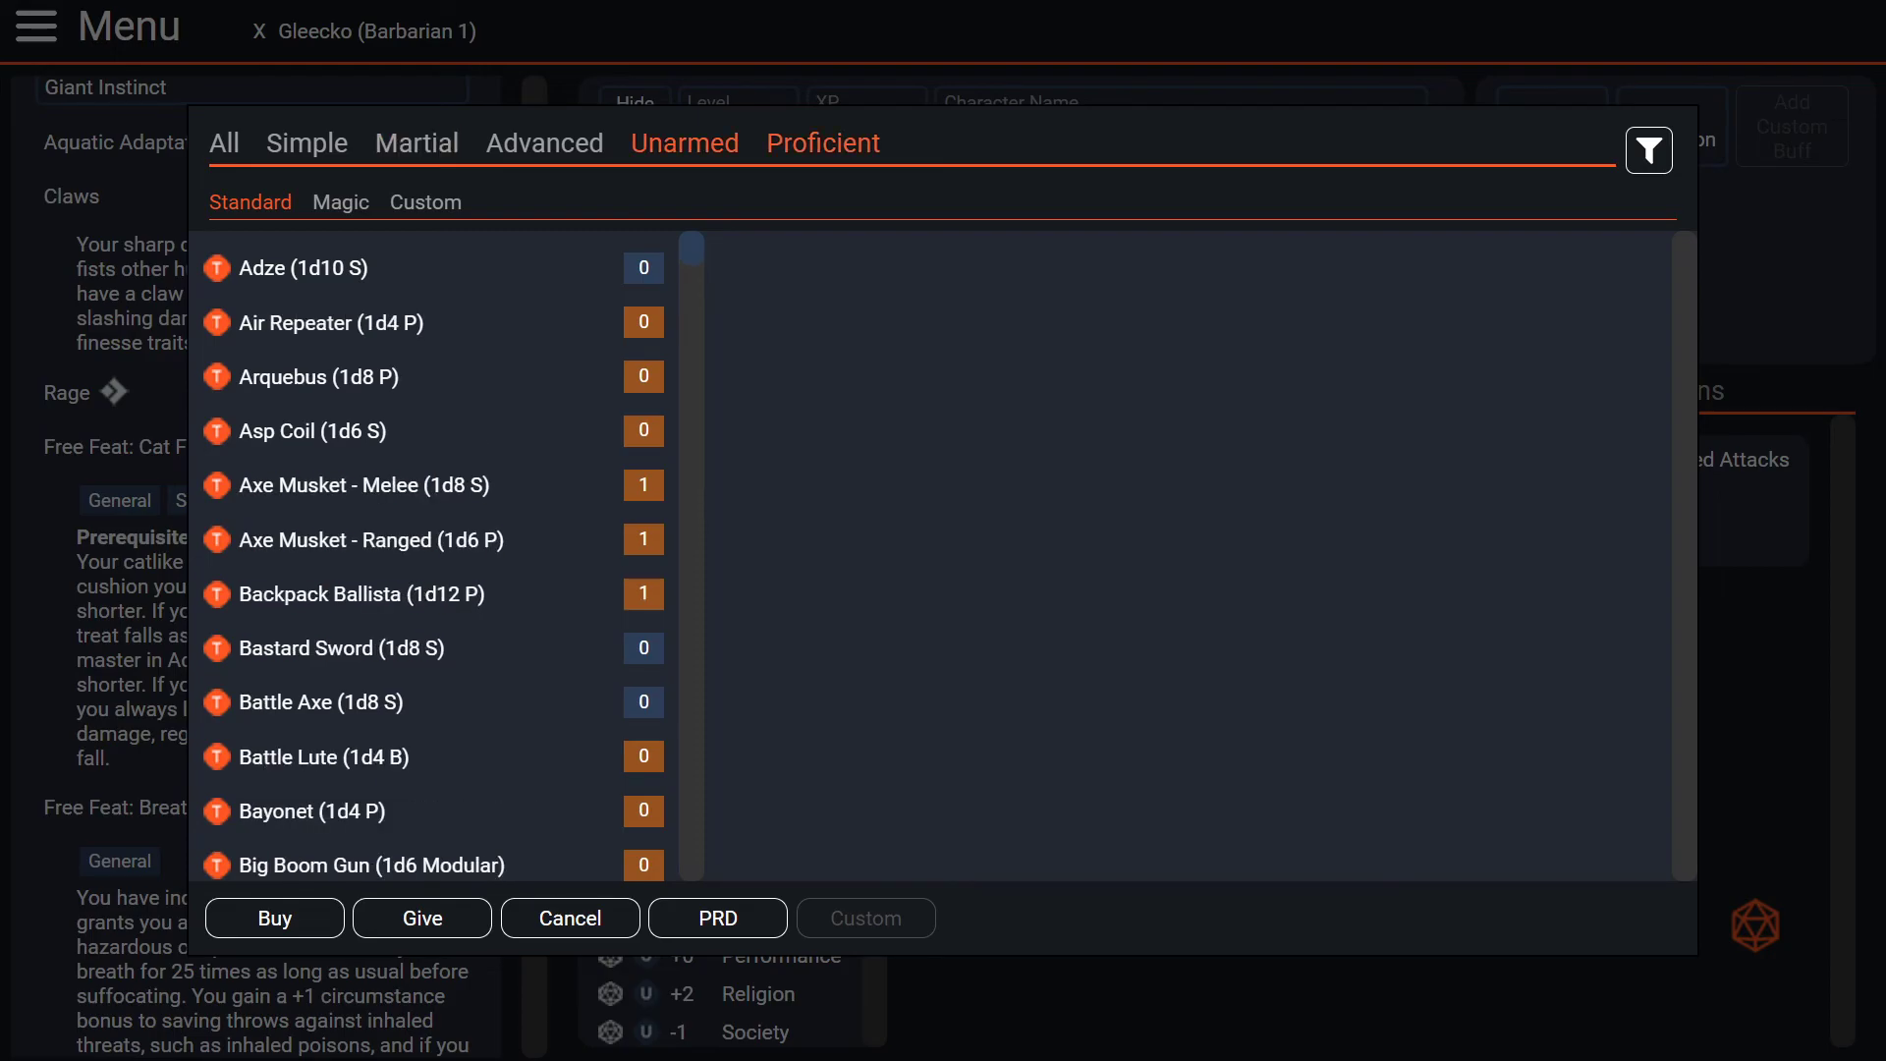
pyautogui.click(544, 143)
pyautogui.click(416, 143)
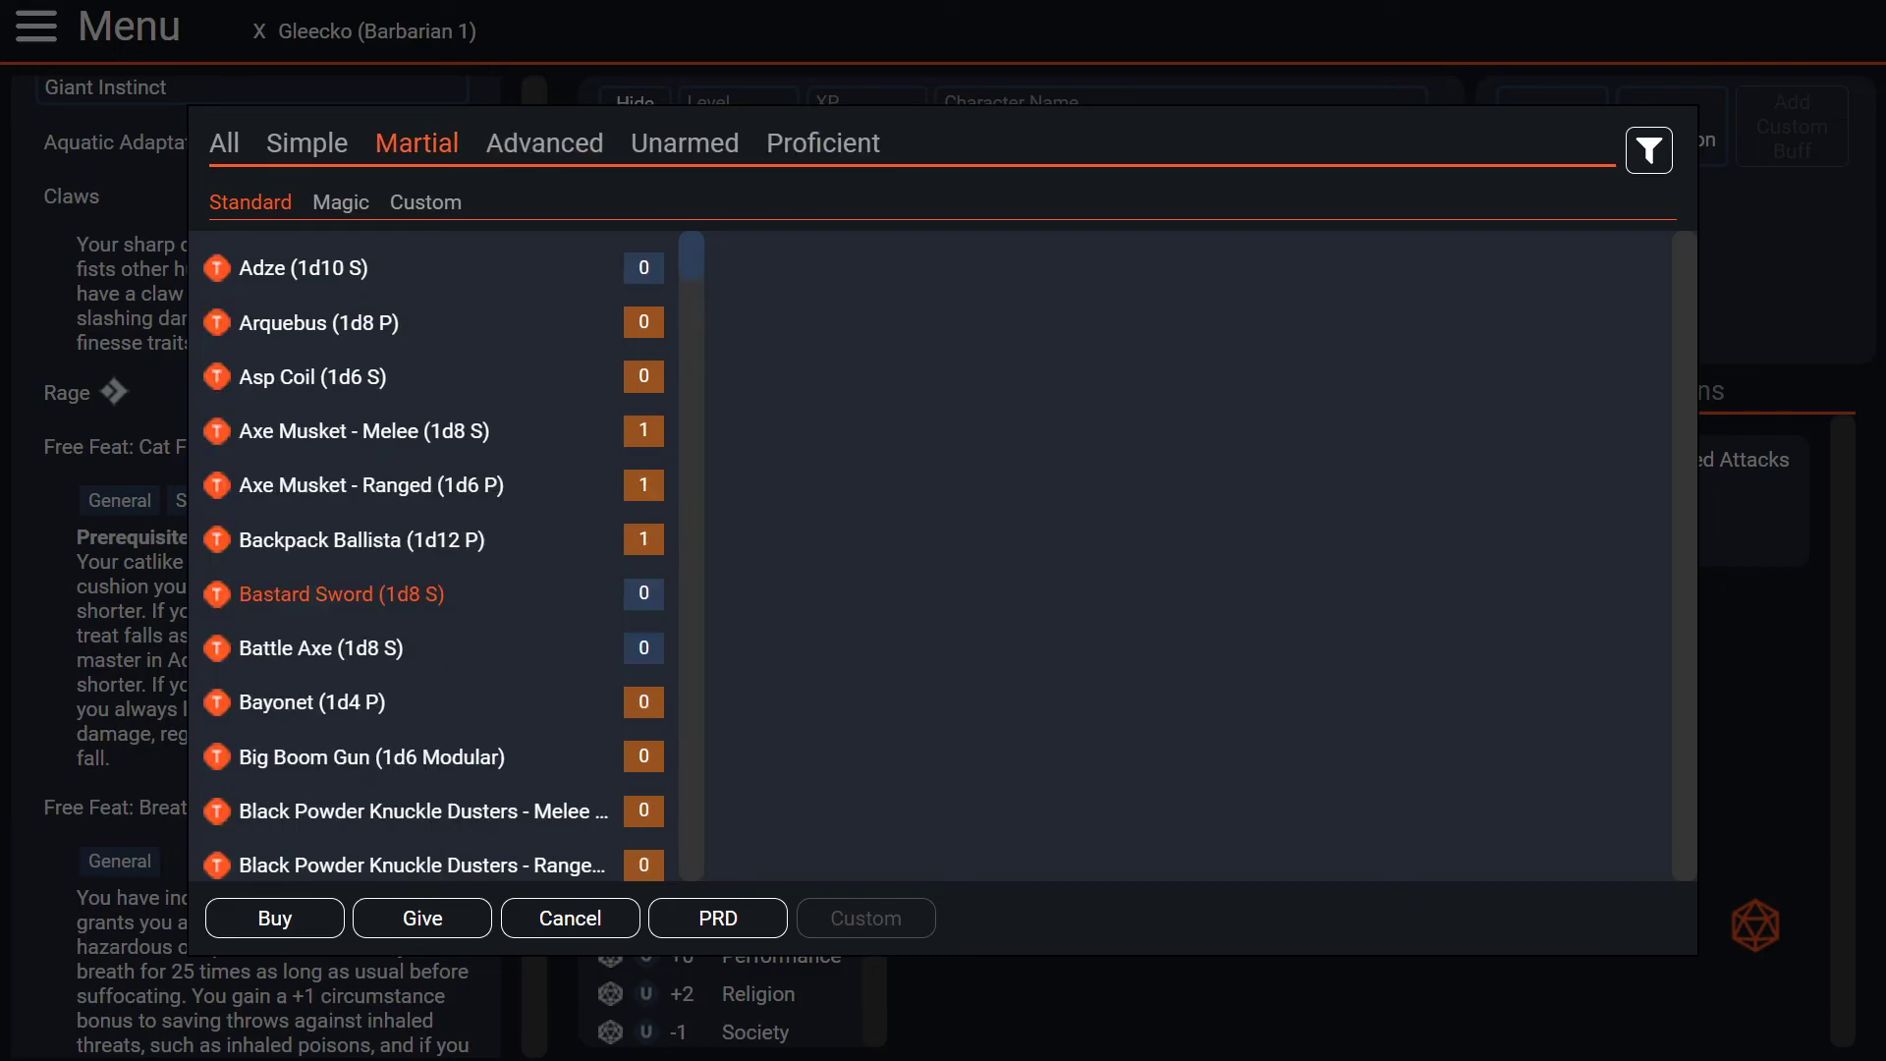
pyautogui.scroll(-3, 324, 648)
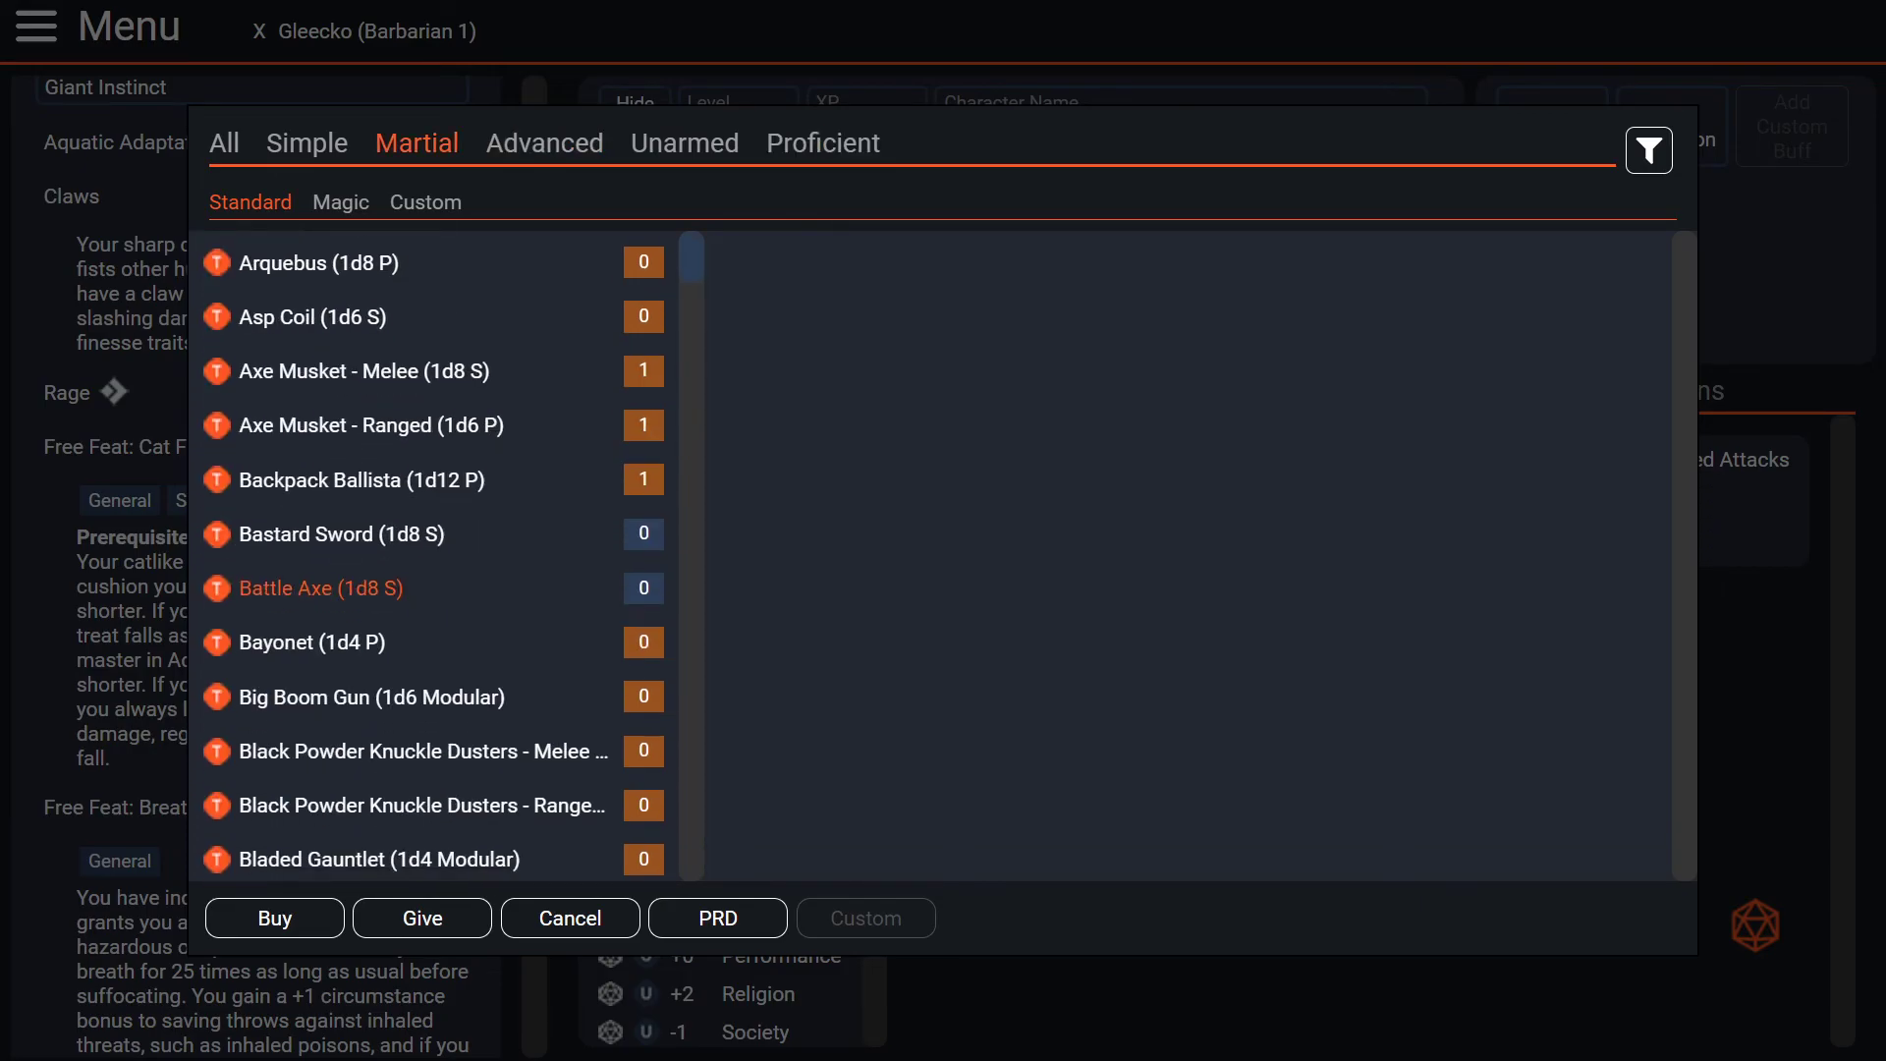
pyautogui.scroll(3, 324, 649)
# - Filter the martial weapons to common rarity and 2 hands
pyautogui.click(1650, 150)
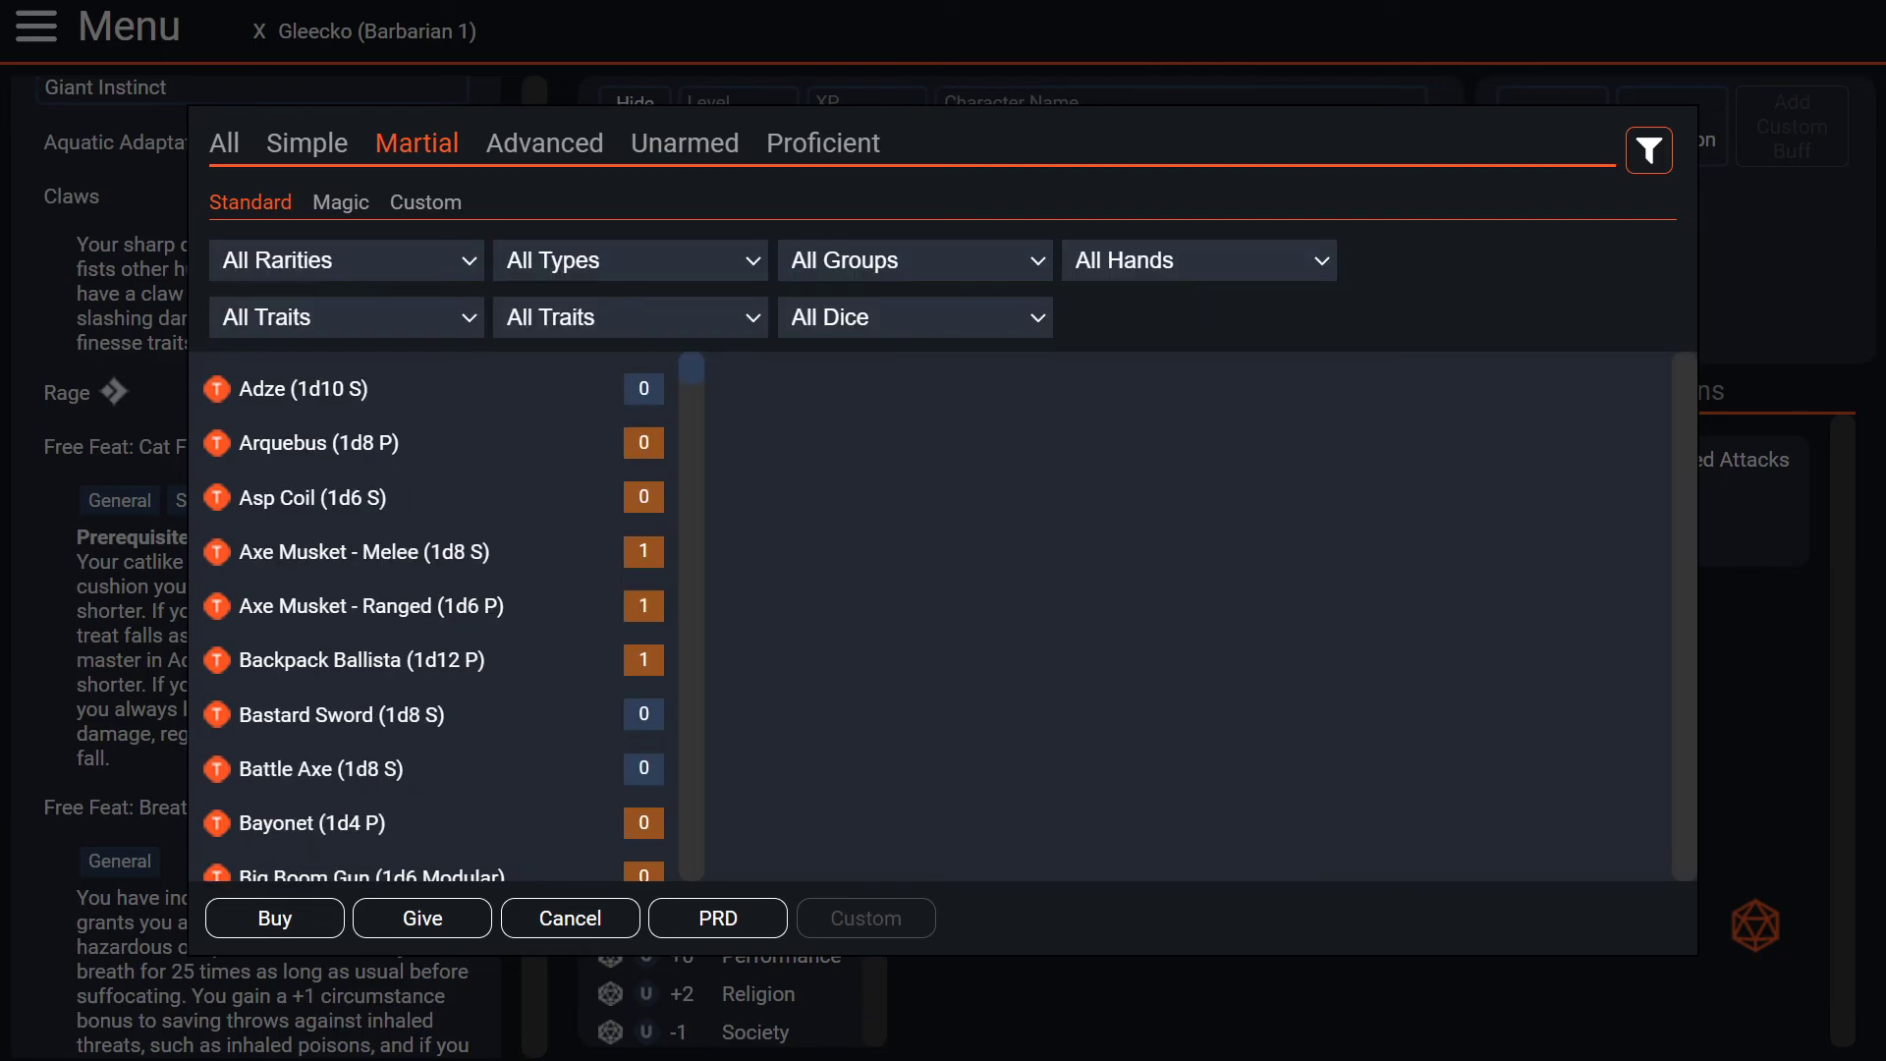
pyautogui.click(914, 318)
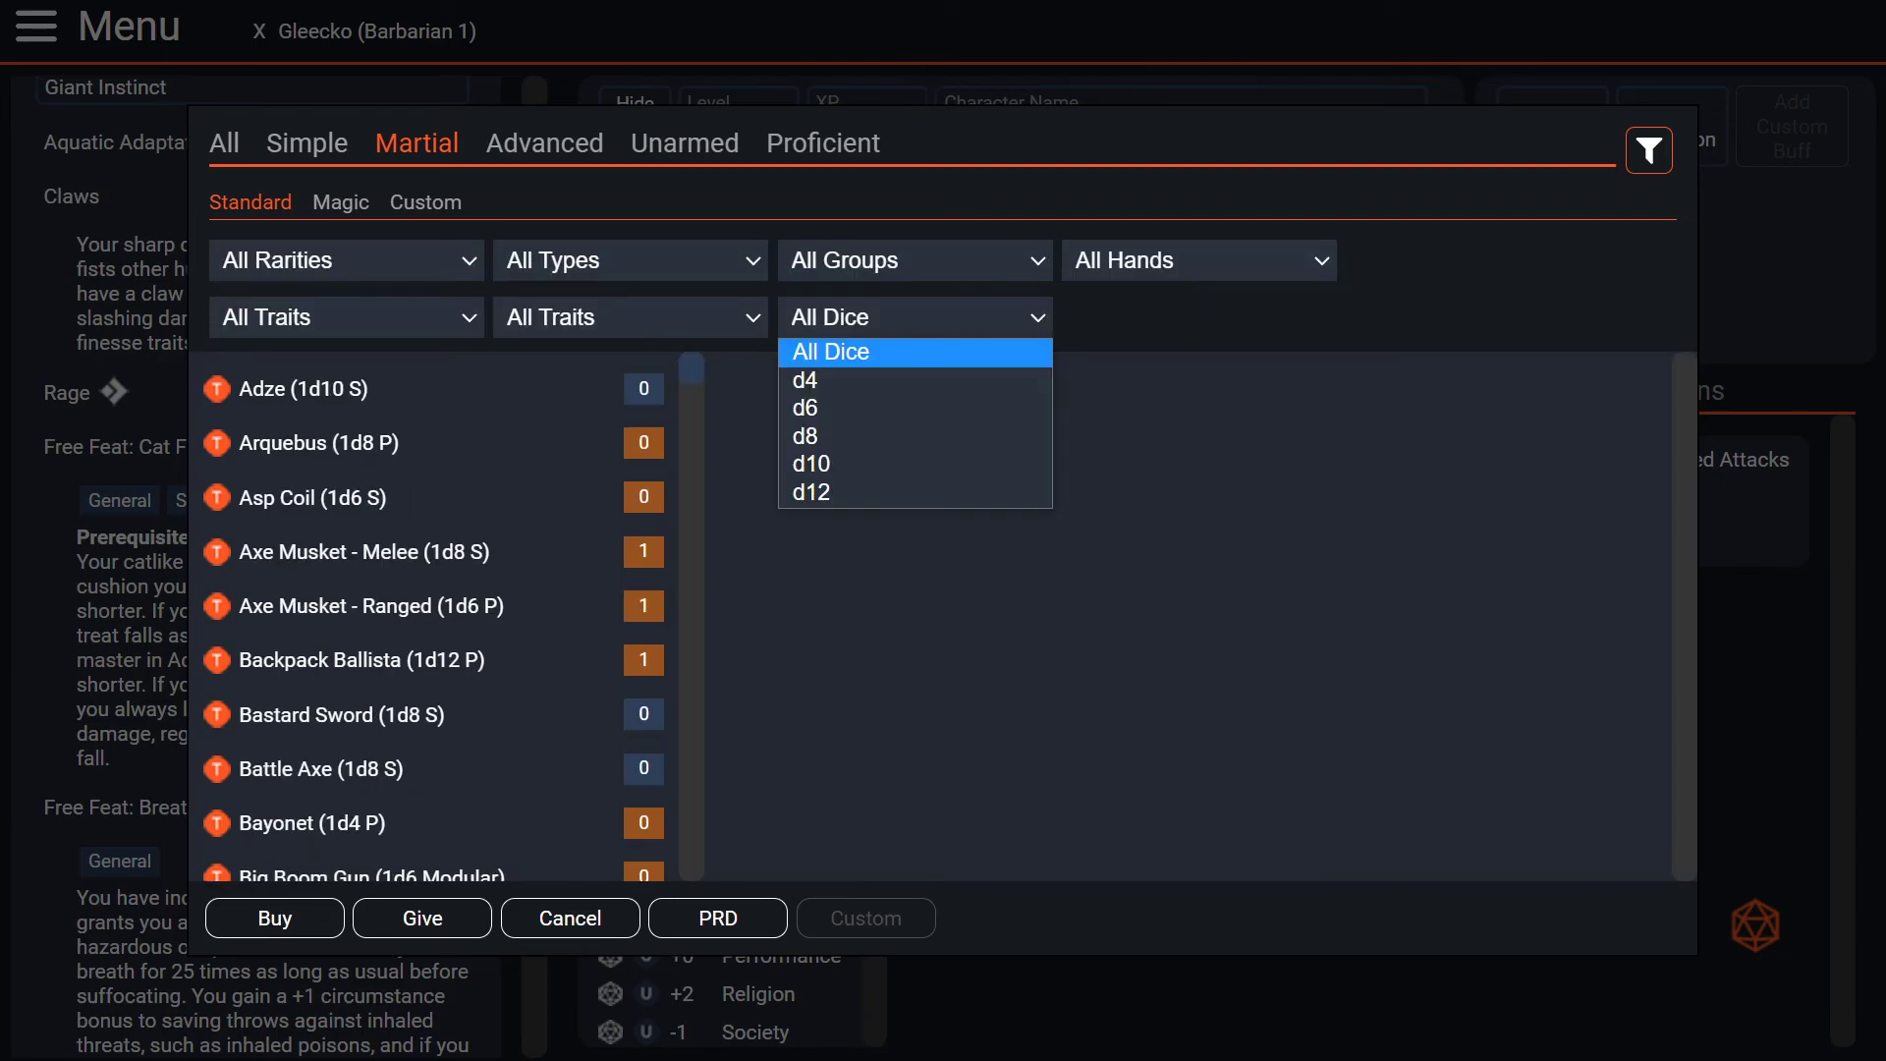
pyautogui.click(915, 317)
pyautogui.click(1198, 261)
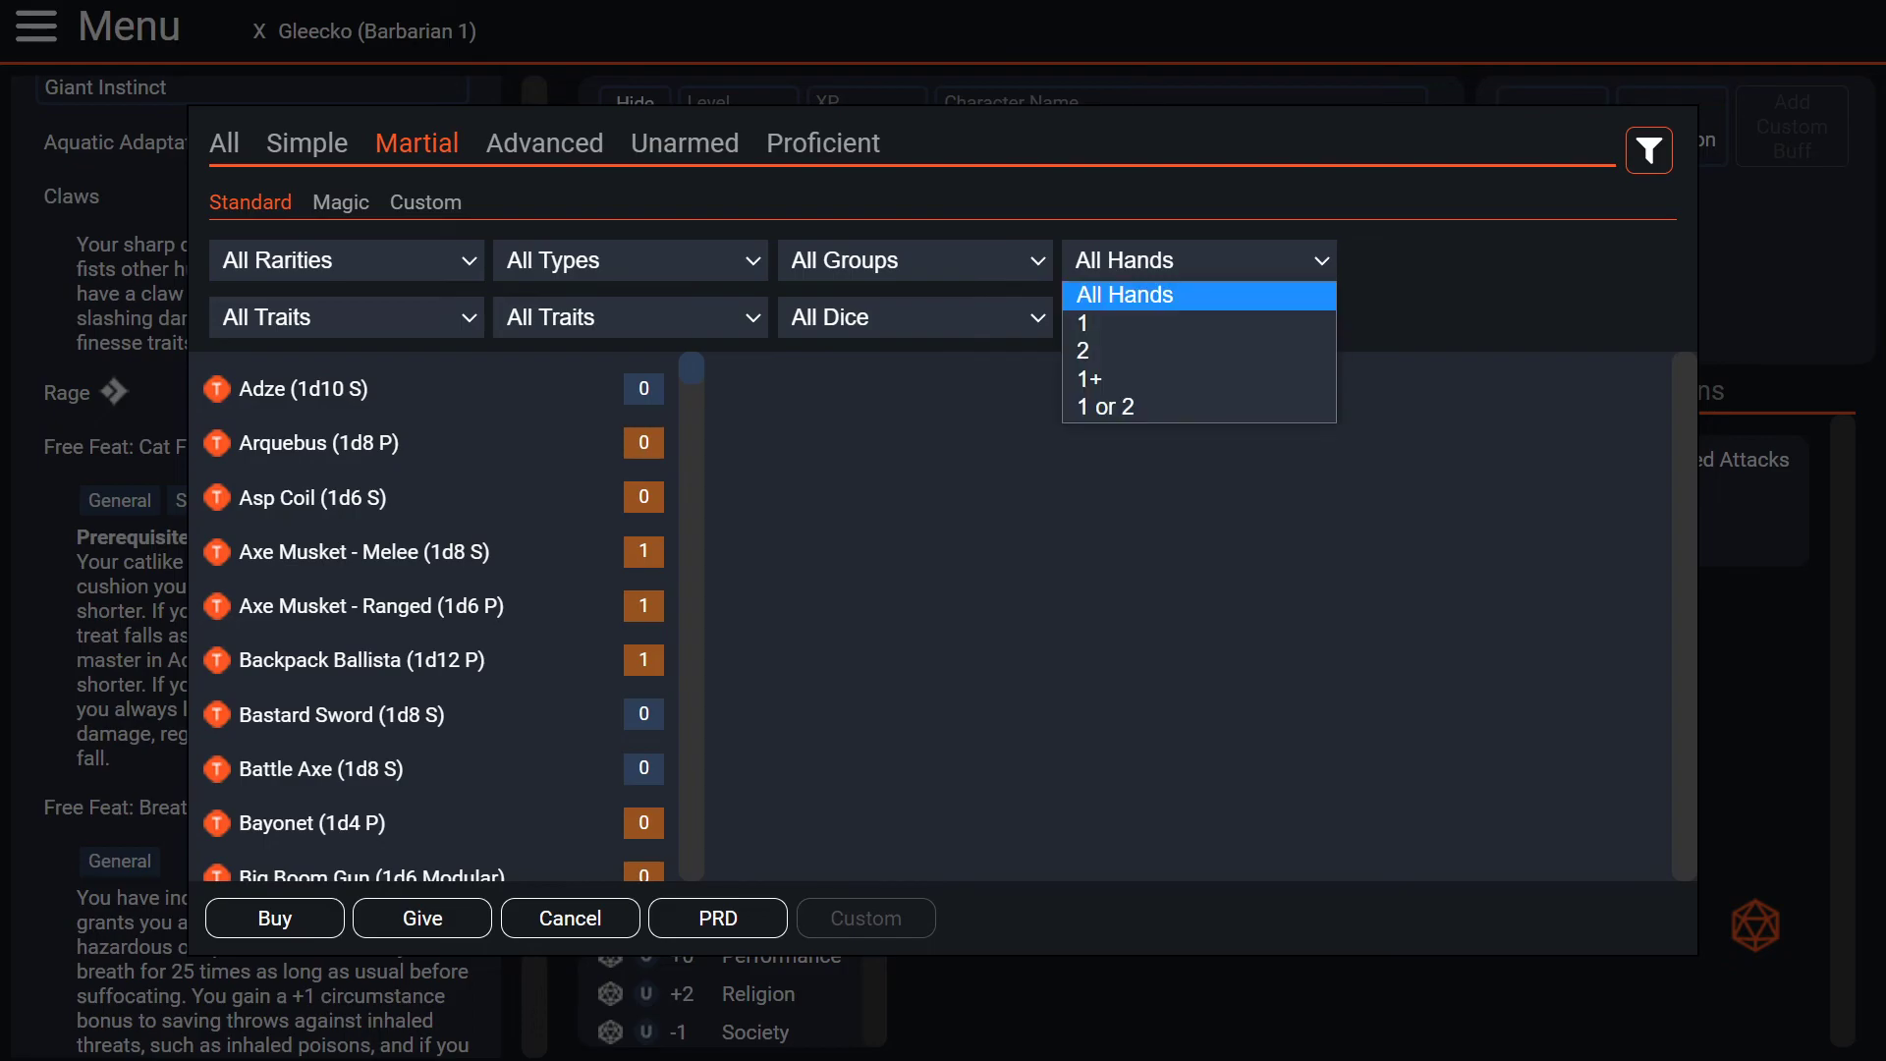
pyautogui.press('Down')
pyautogui.press('Down')
pyautogui.press('Return')
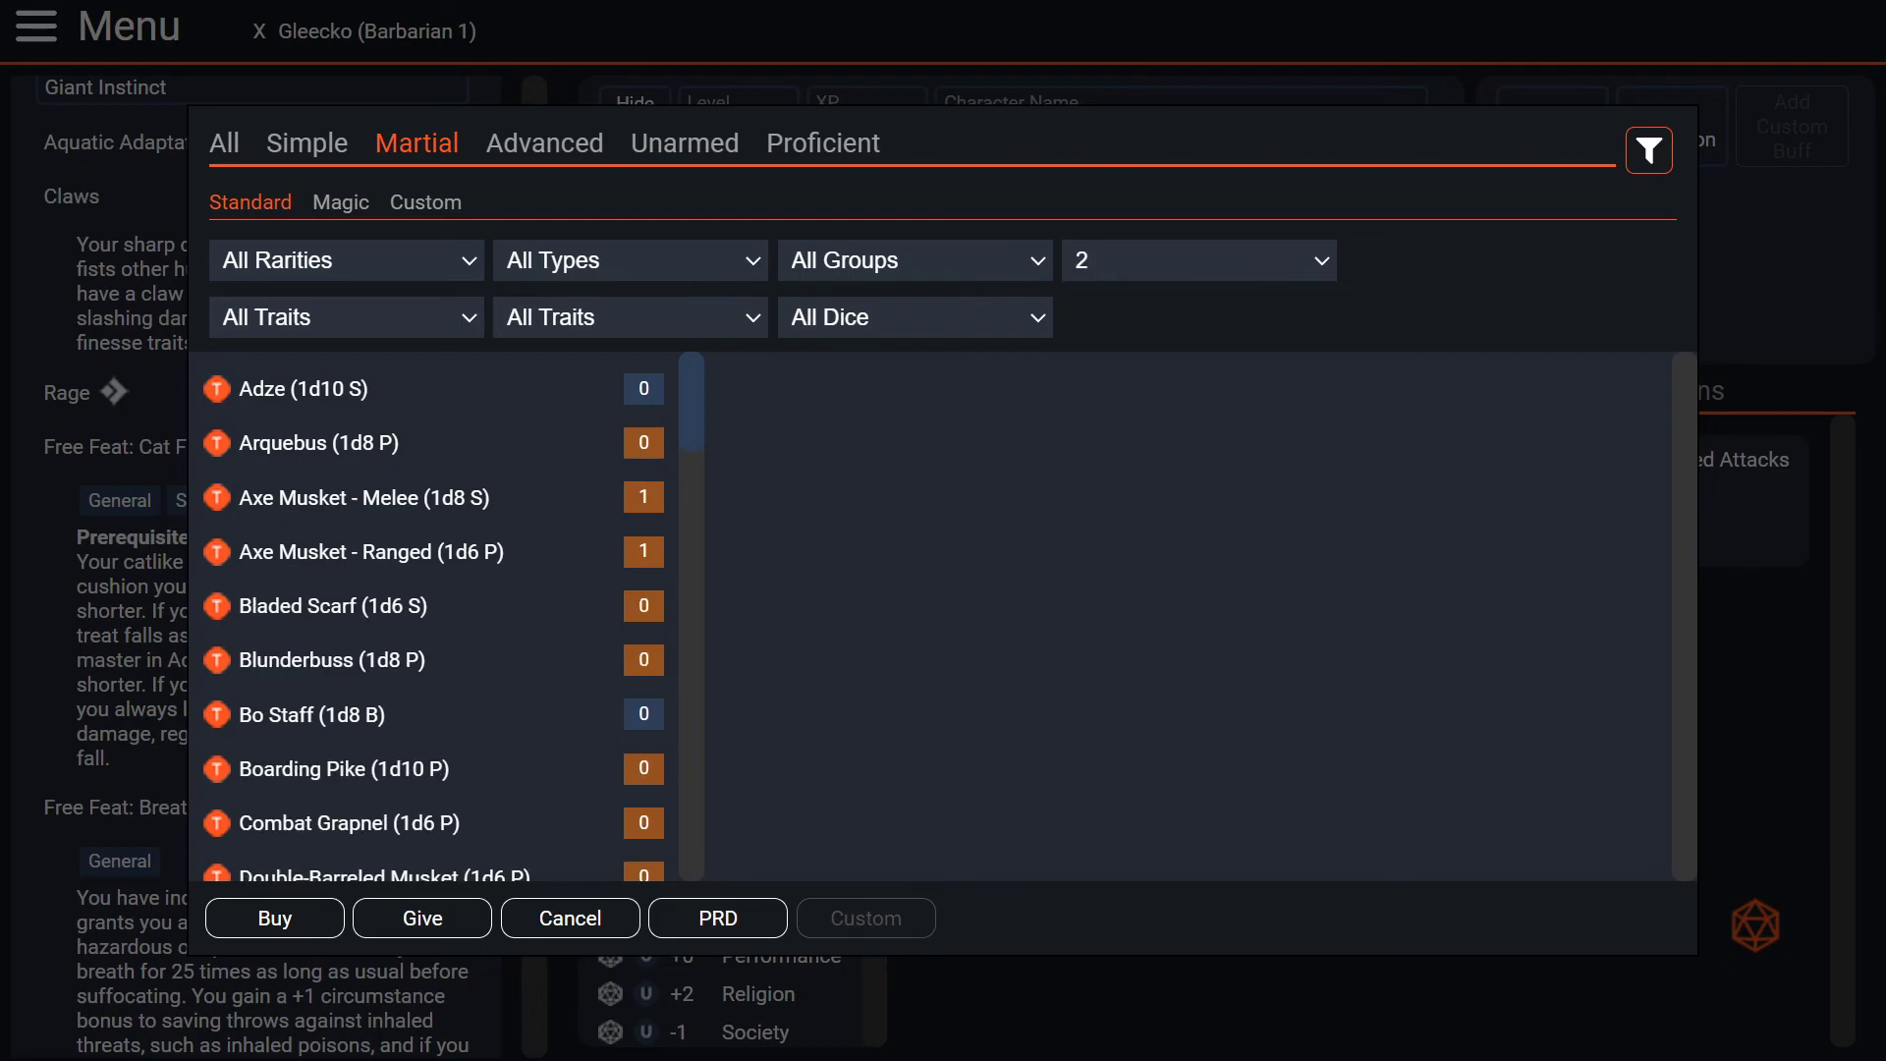
pyautogui.click(347, 260)
pyautogui.click(314, 323)
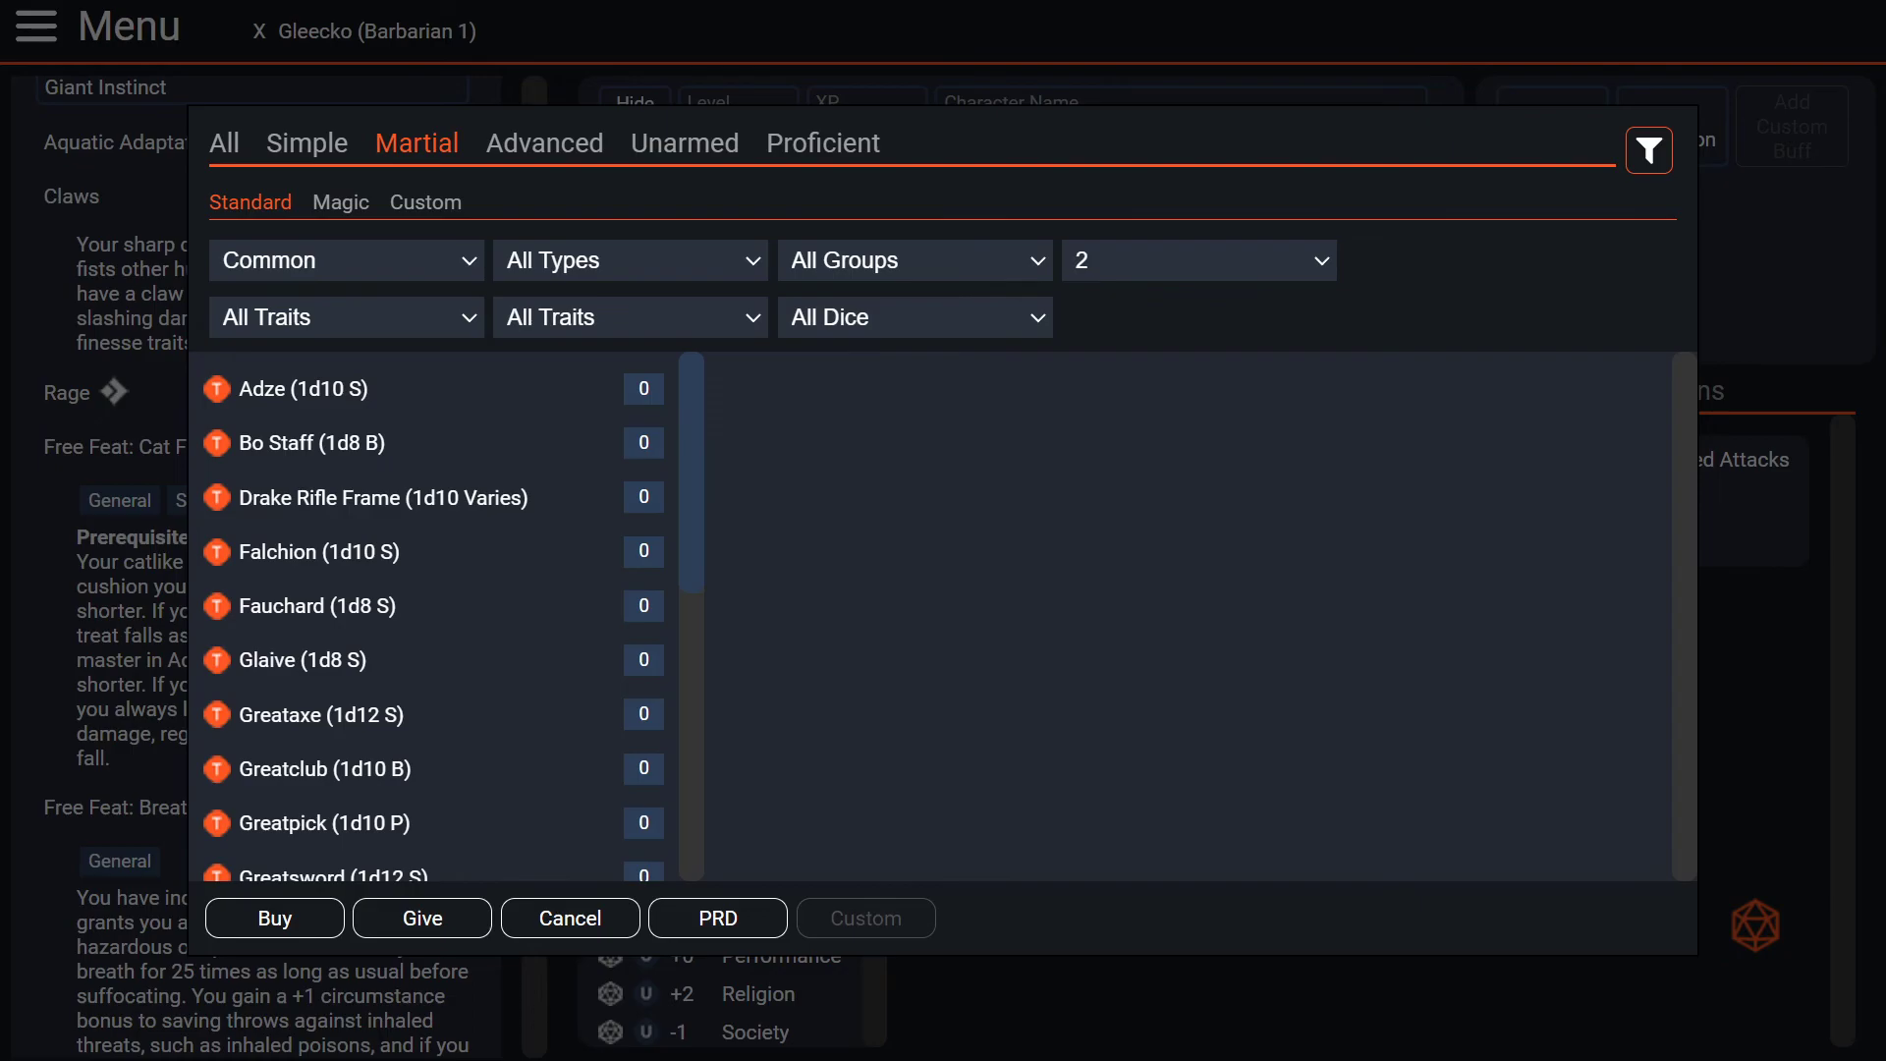
# - Buy the Greataxe from the filtered martial weapons and check its hit and damage entry
pyautogui.scroll(-2, 295, 589)
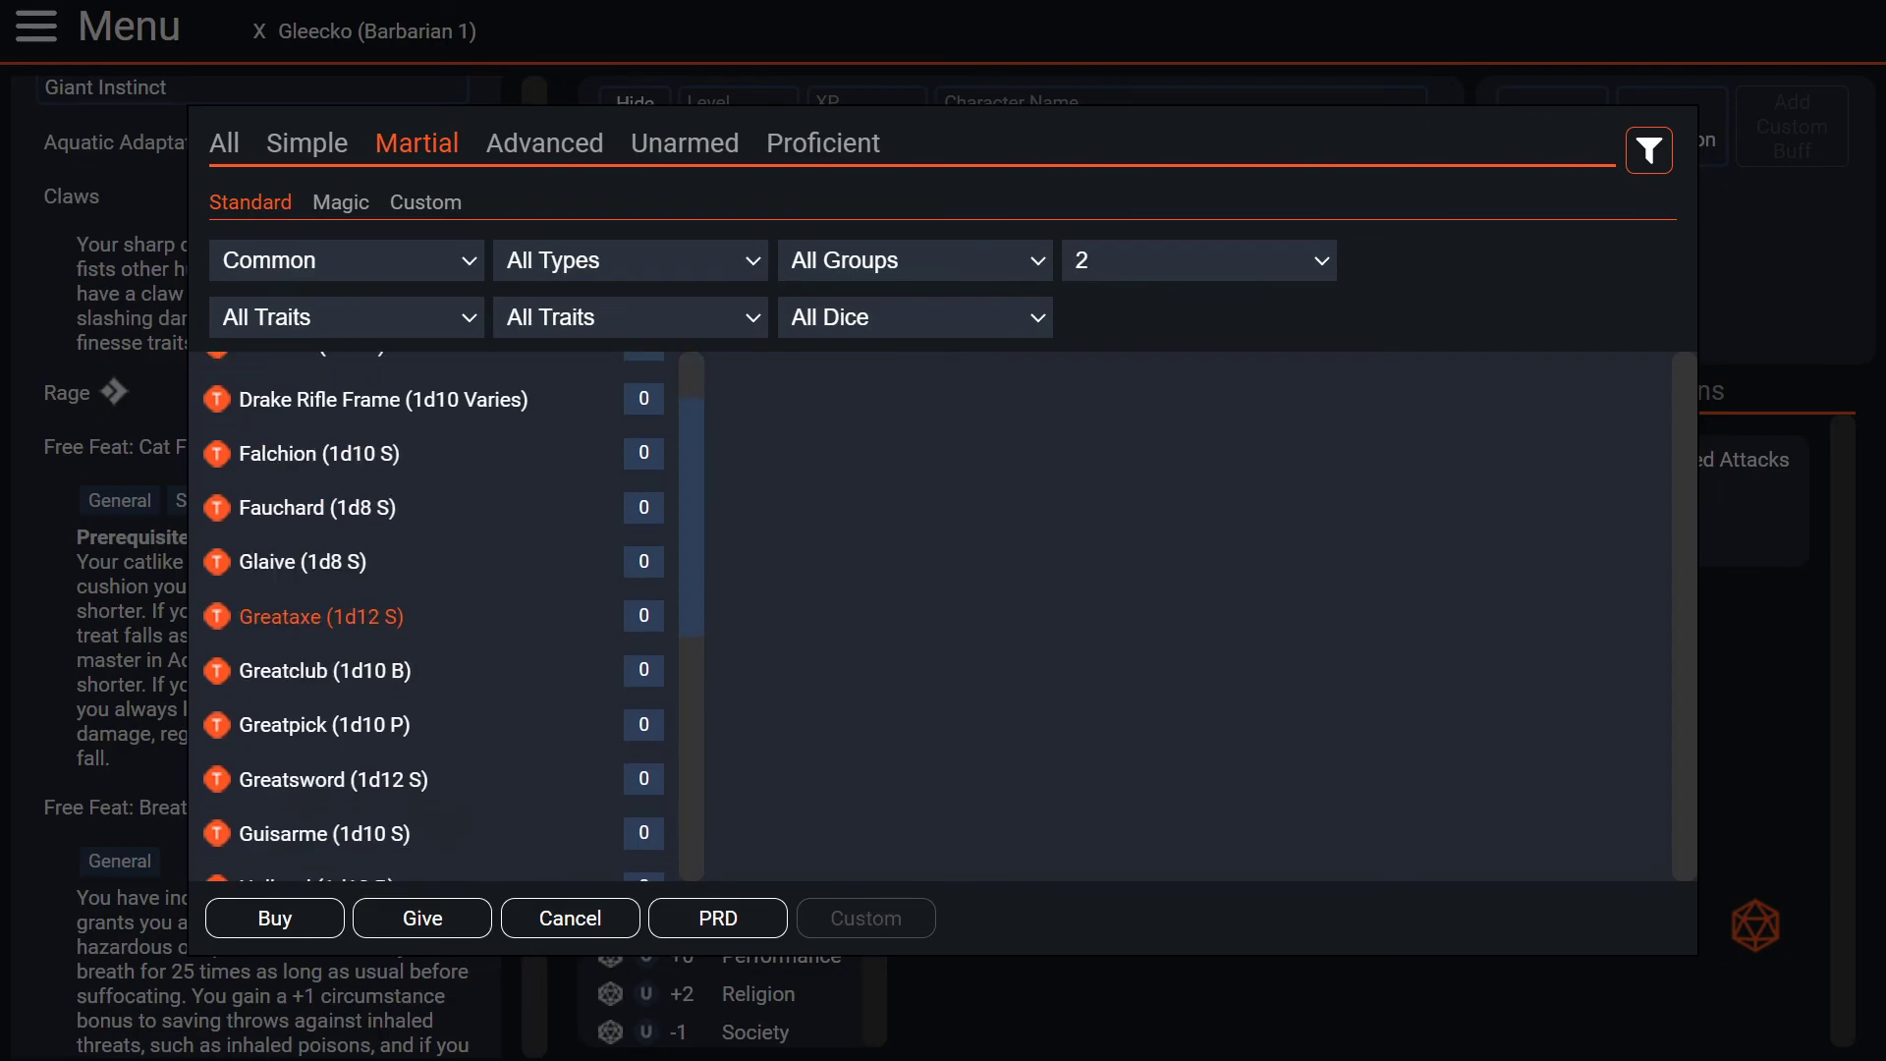
pyautogui.click(321, 617)
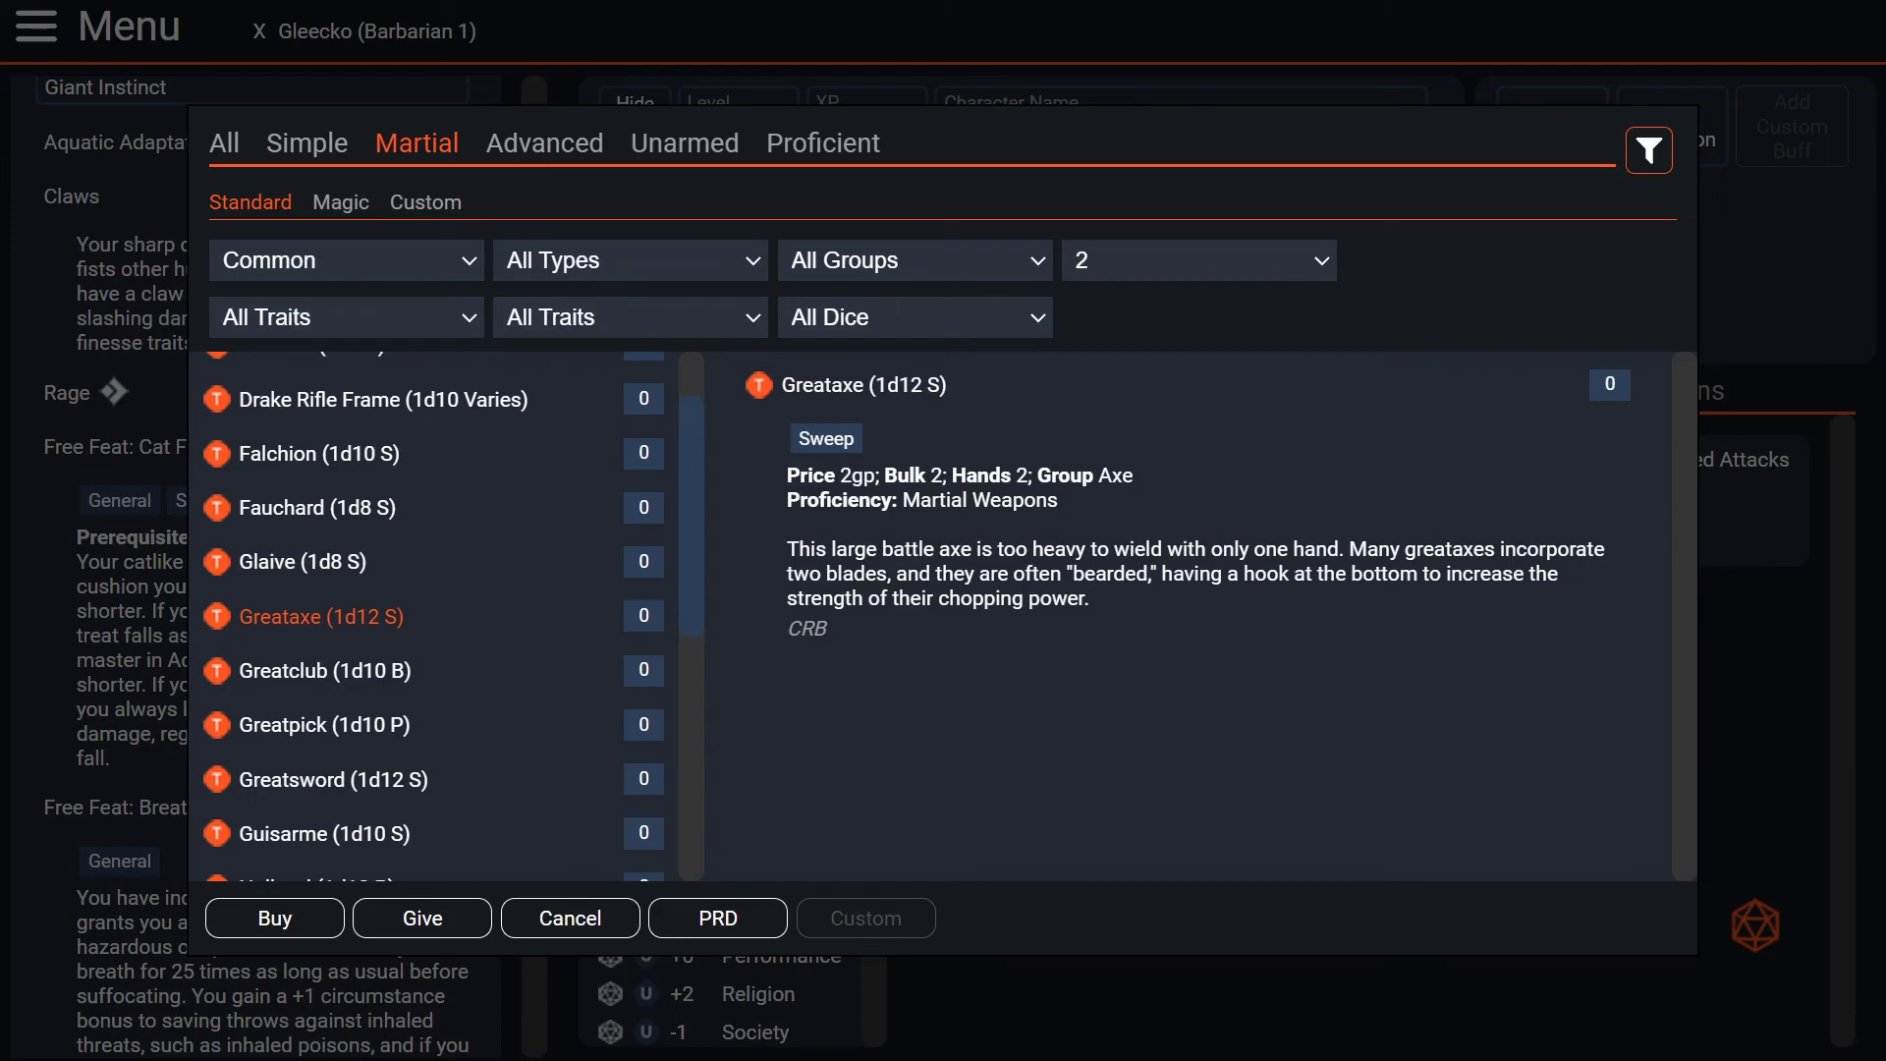
pyautogui.click(275, 917)
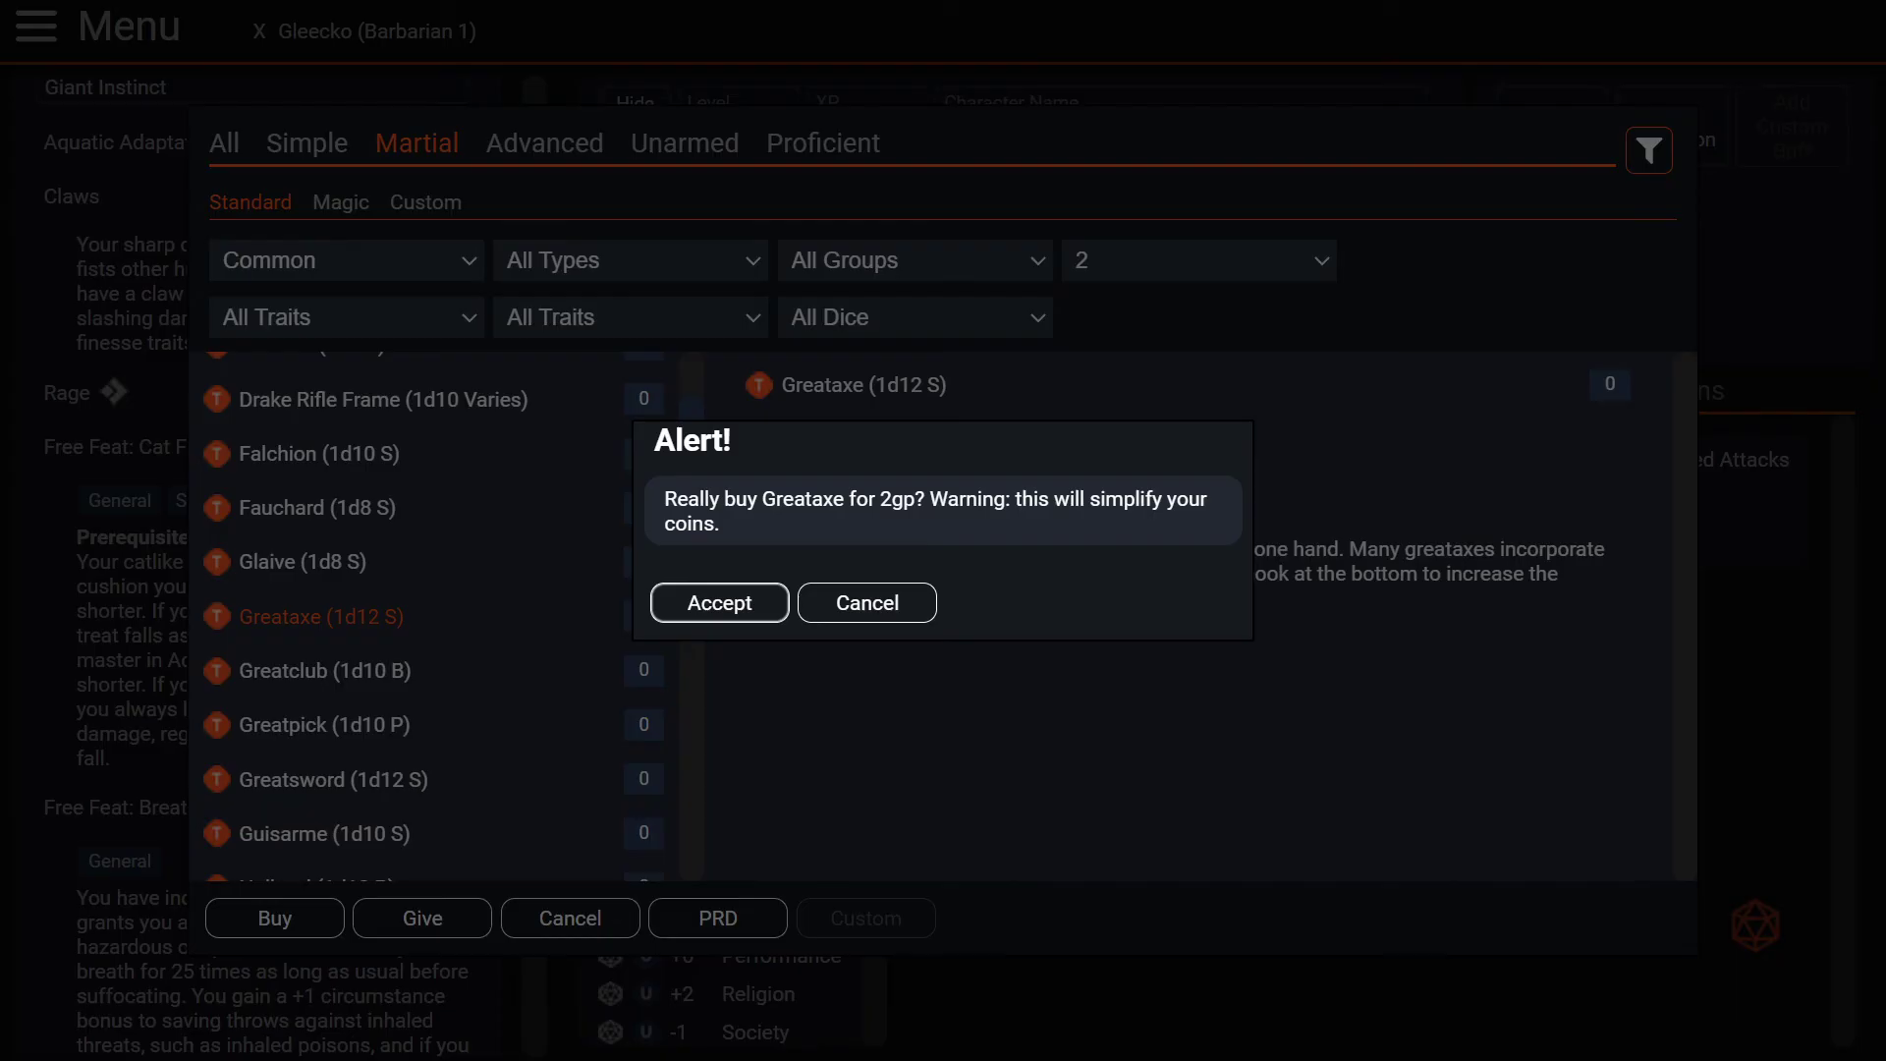
pyautogui.press('Return')
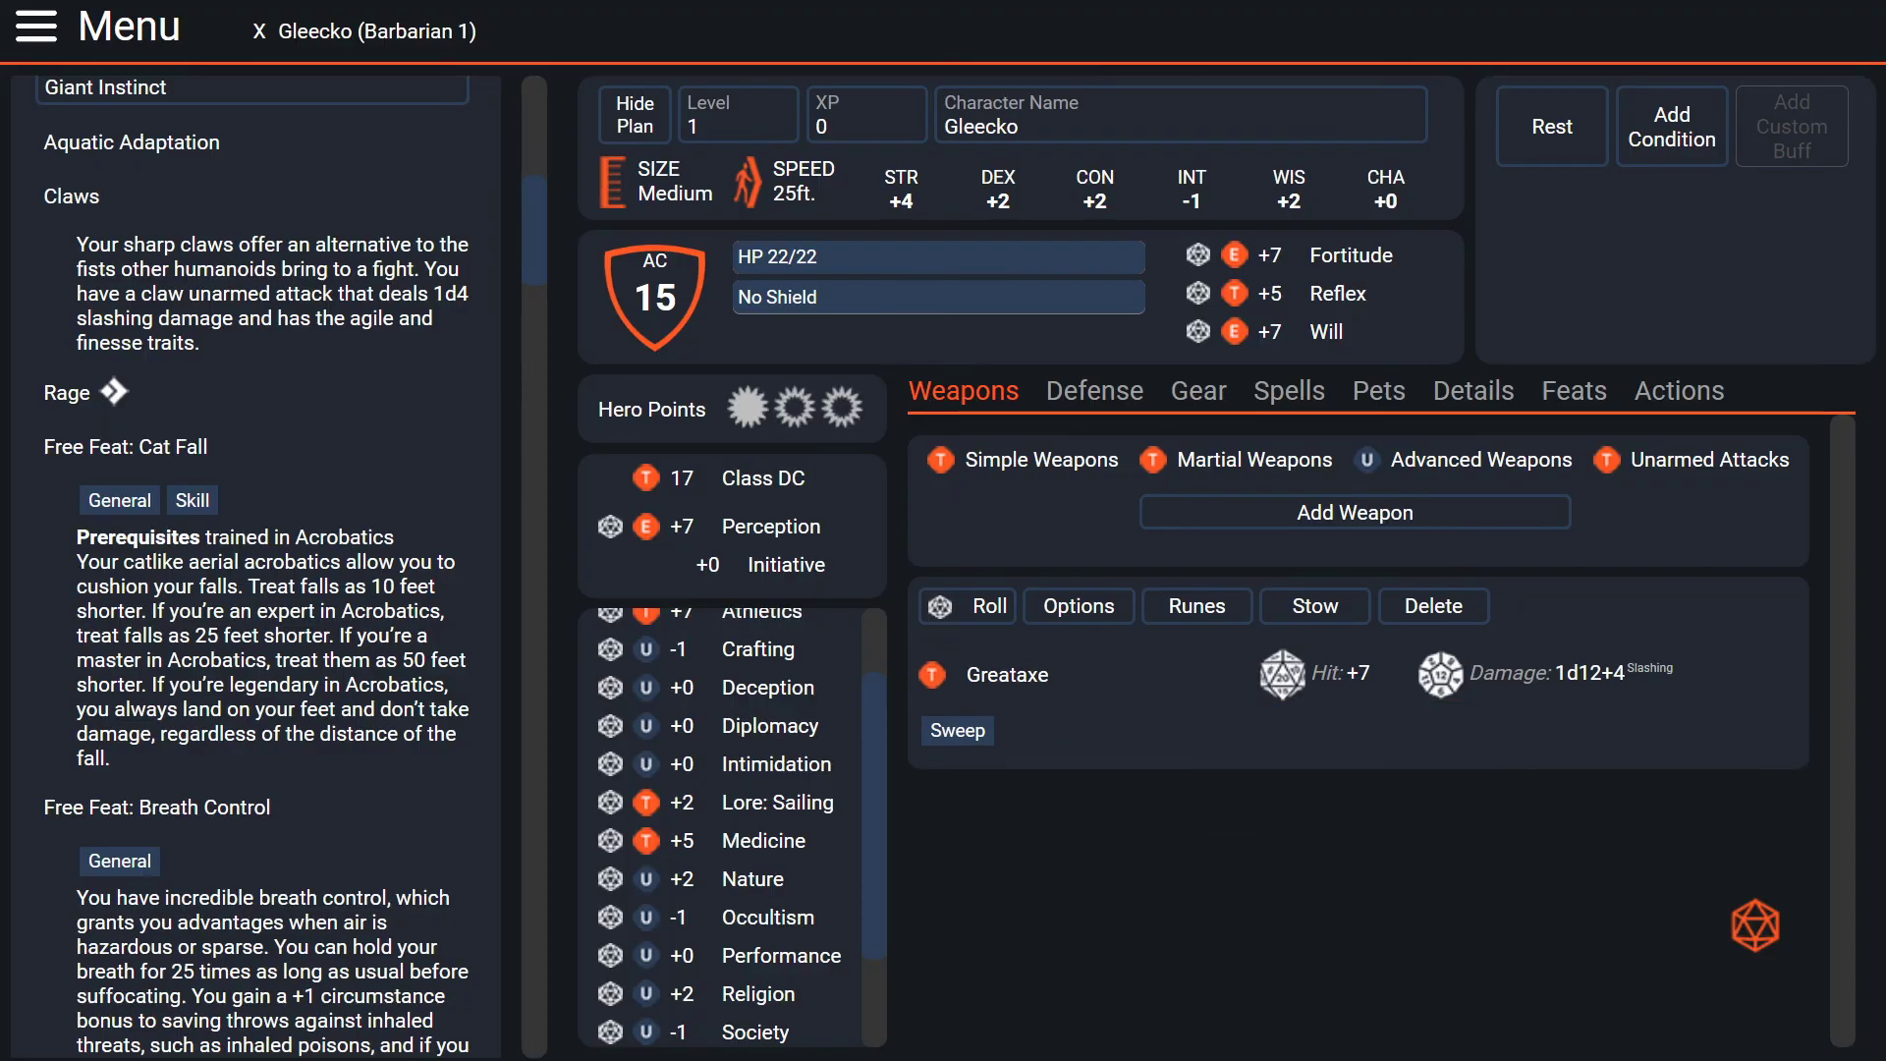
pyautogui.moveTo(1547, 674)
# - Replace the unarmored entry by buying Chain Mail from the medium armors
pyautogui.click(1094, 390)
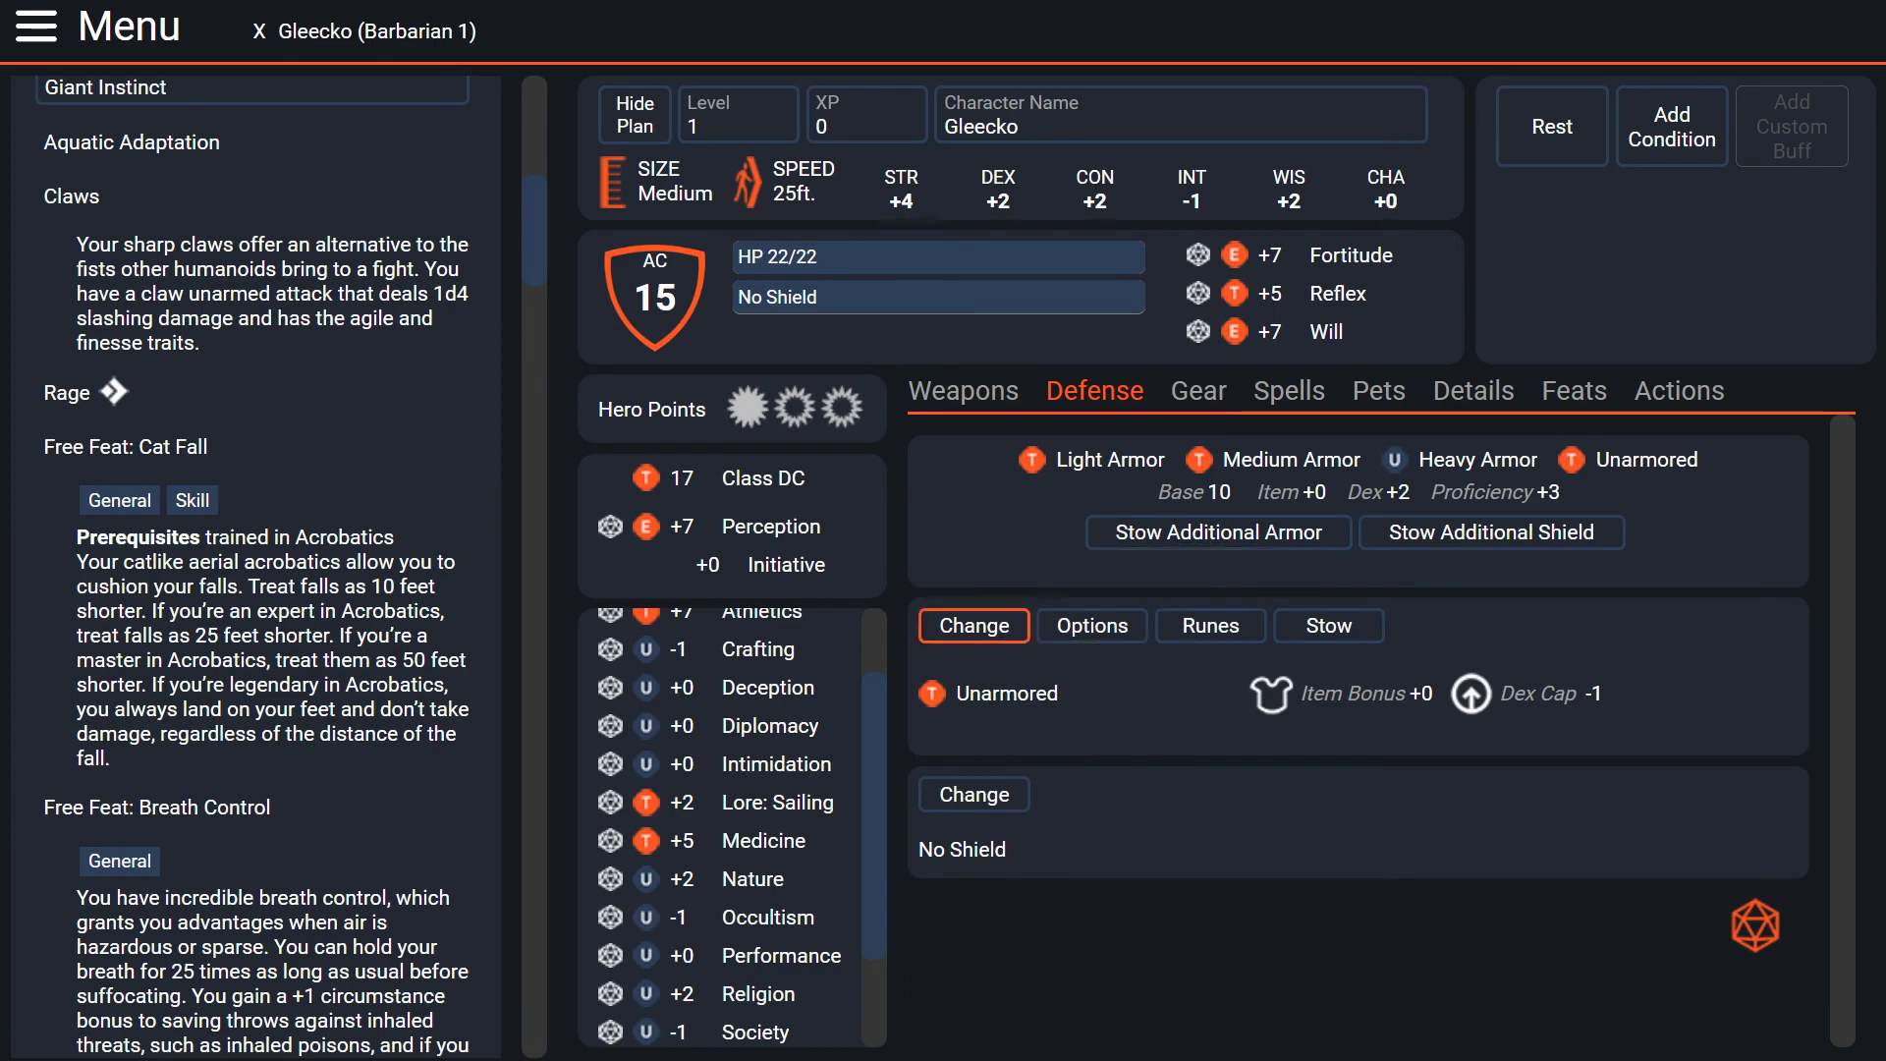
pyautogui.click(974, 626)
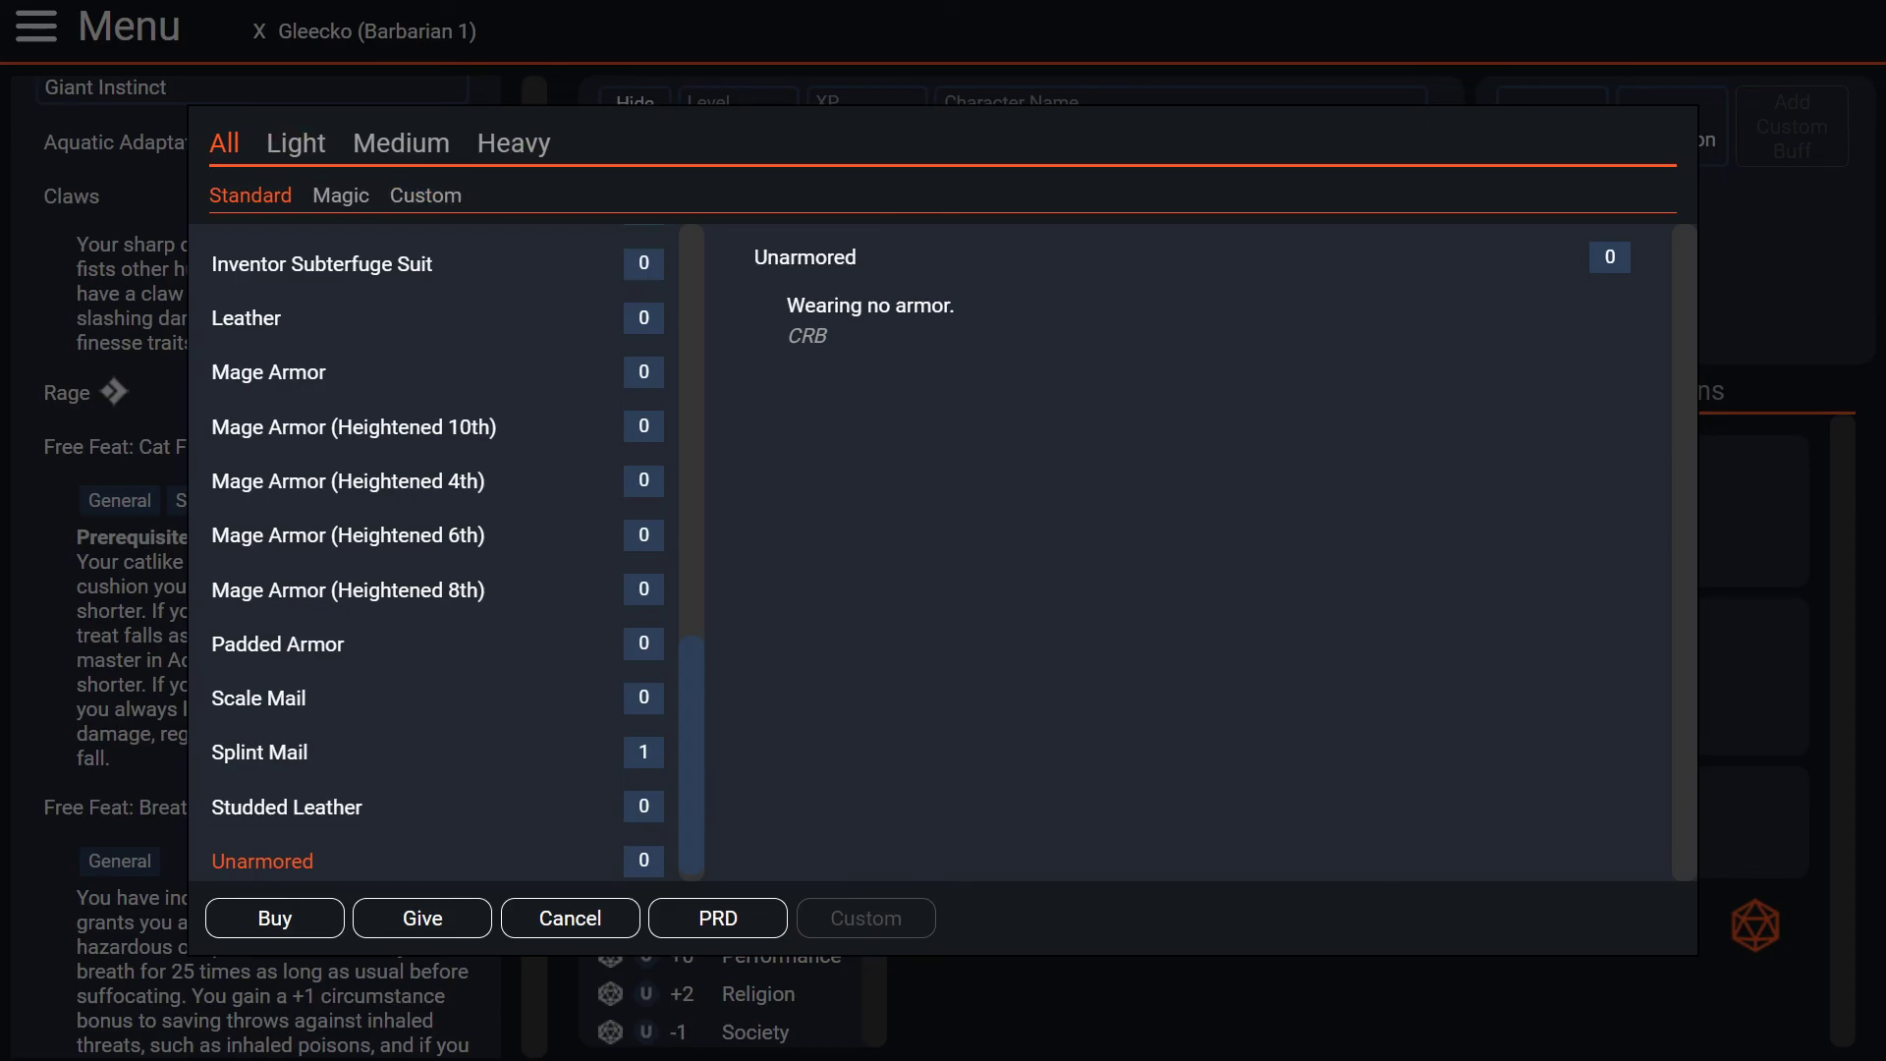
pyautogui.click(400, 143)
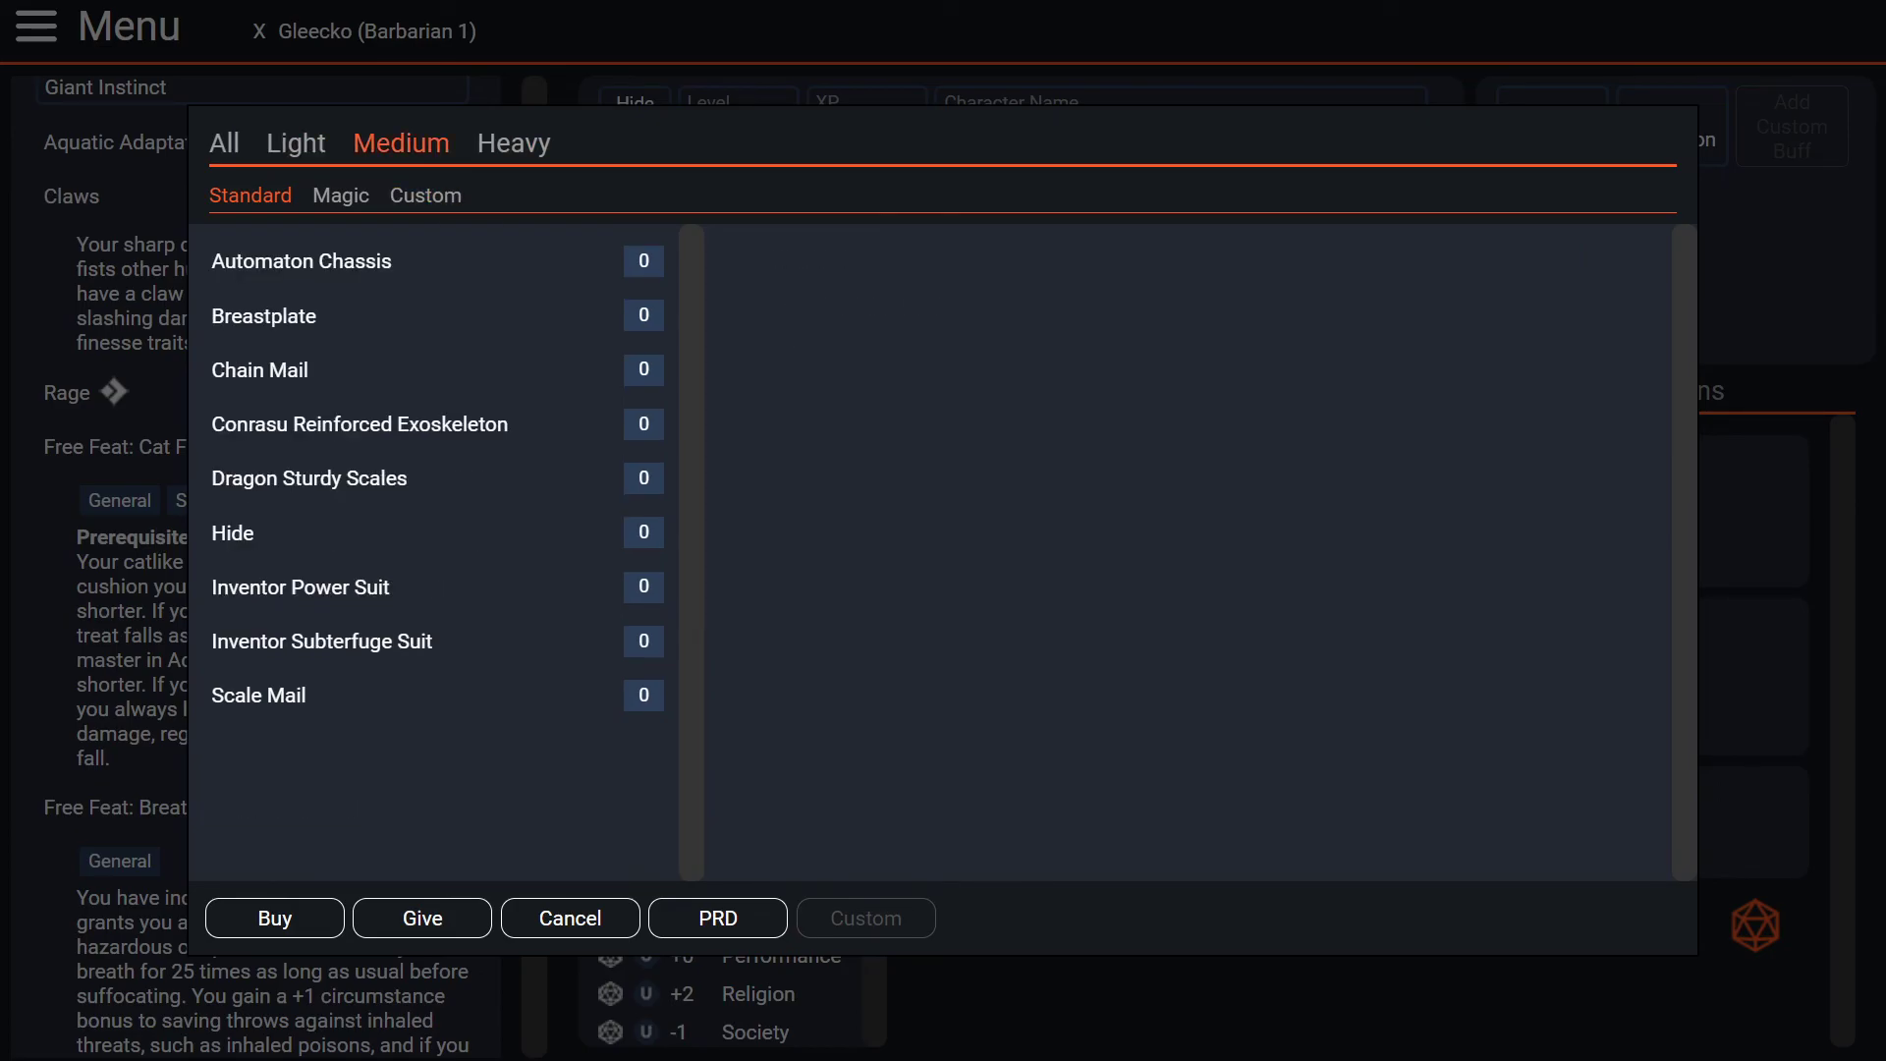
pyautogui.click(261, 370)
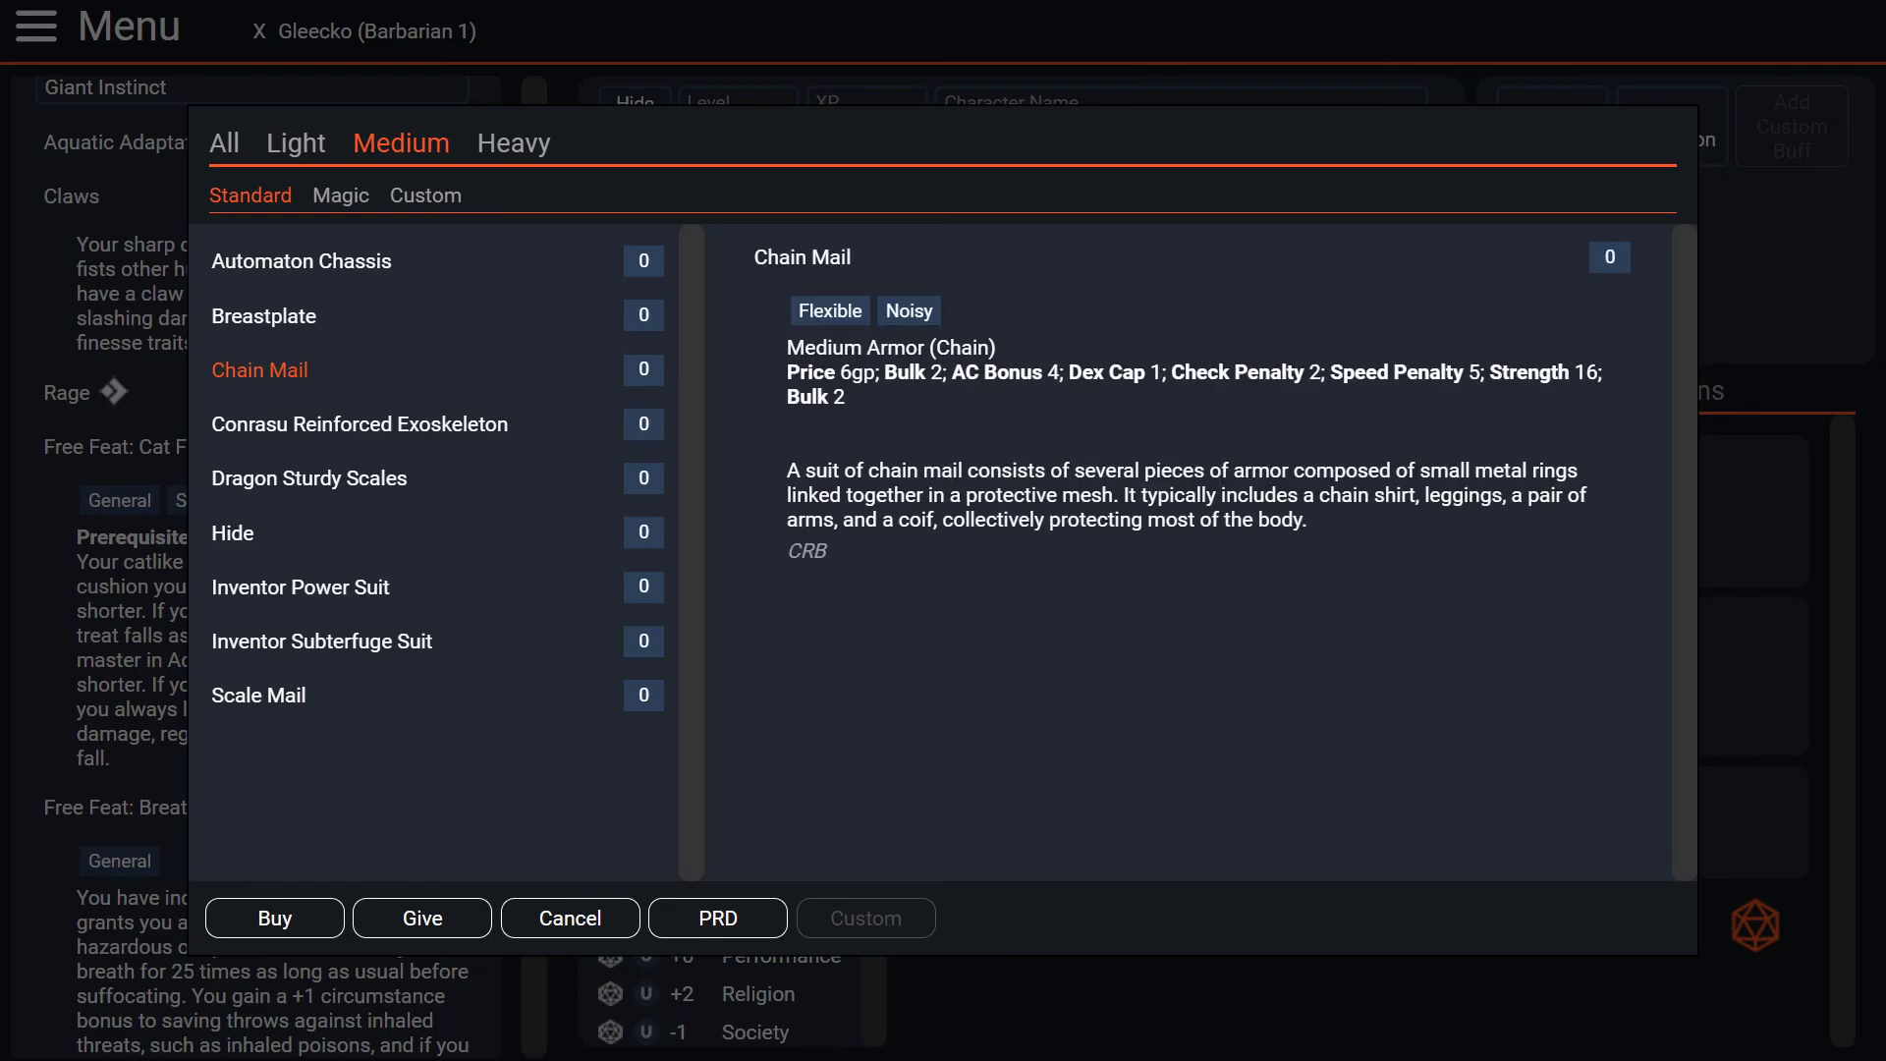
pyautogui.click(275, 918)
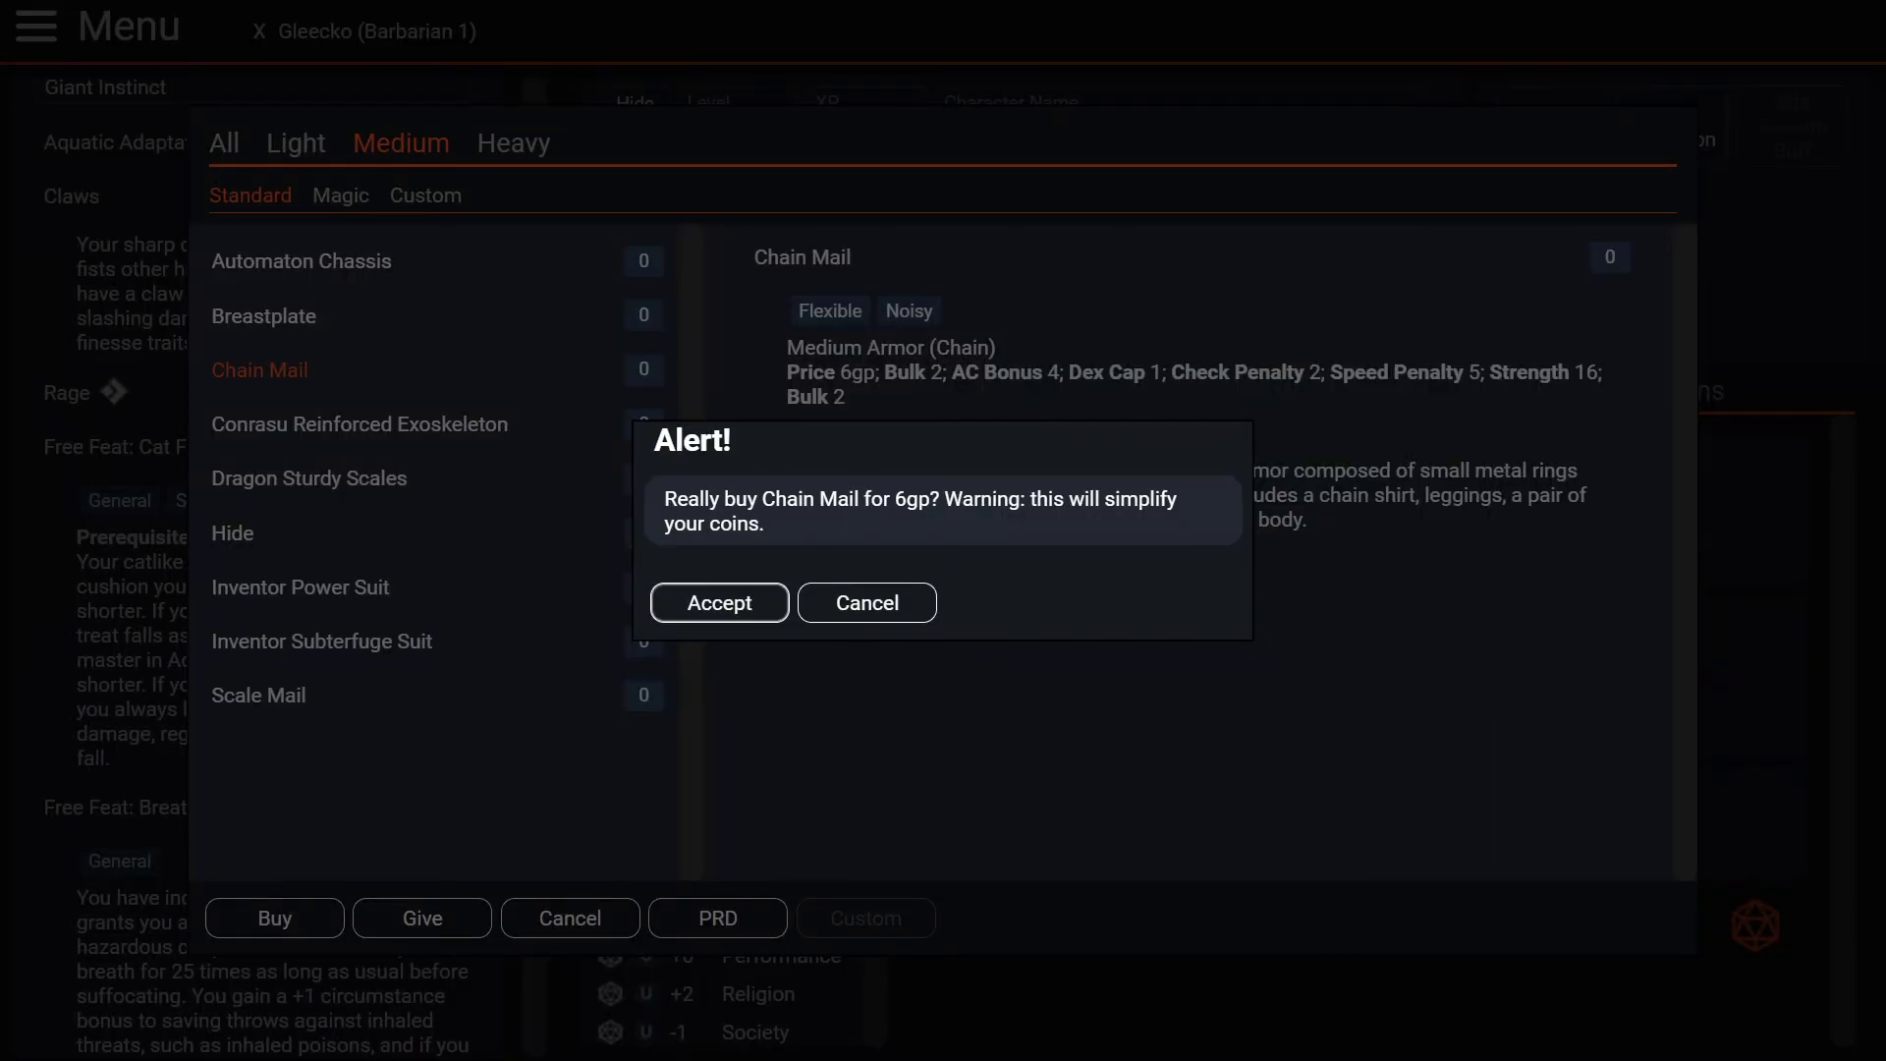
pyautogui.click(720, 602)
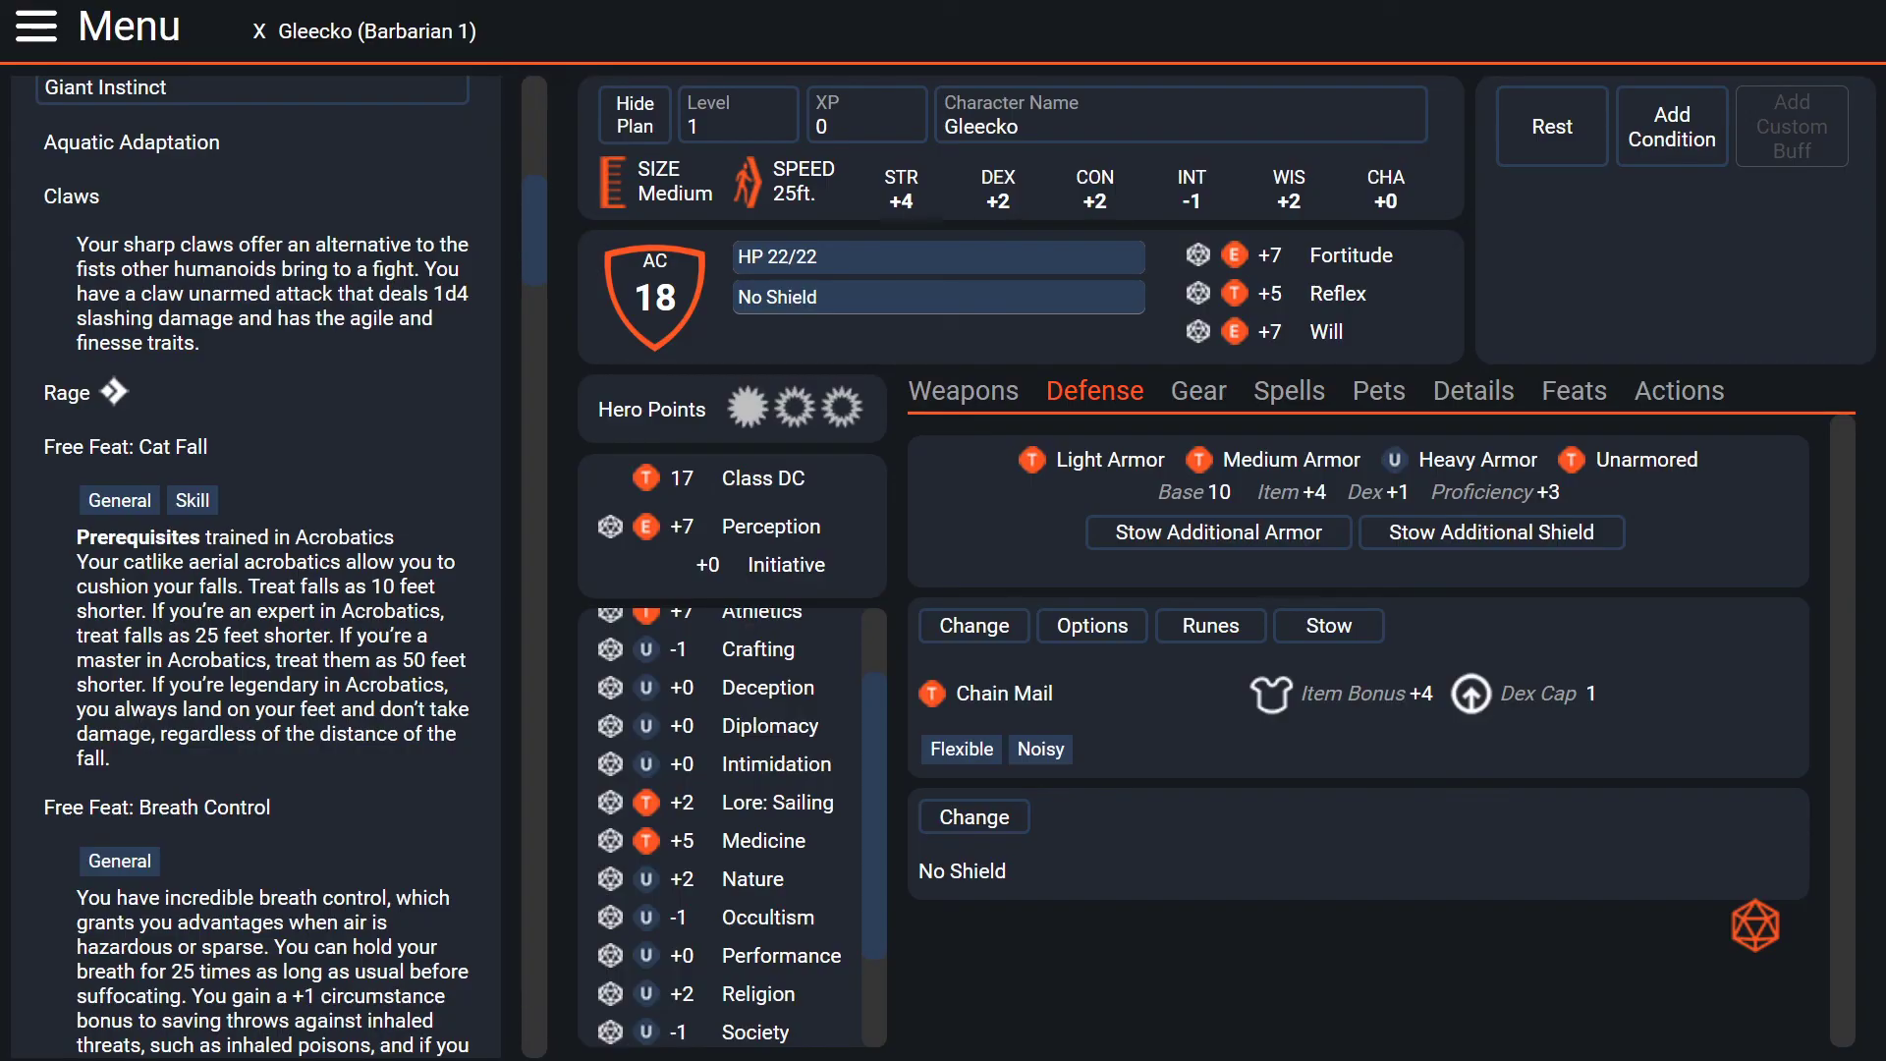
# - Review the Greataxe entry, the full skill list and the ancestry, background and class choices in the build plan
pyautogui.click(962, 391)
pyautogui.scroll(-2, 762, 687)
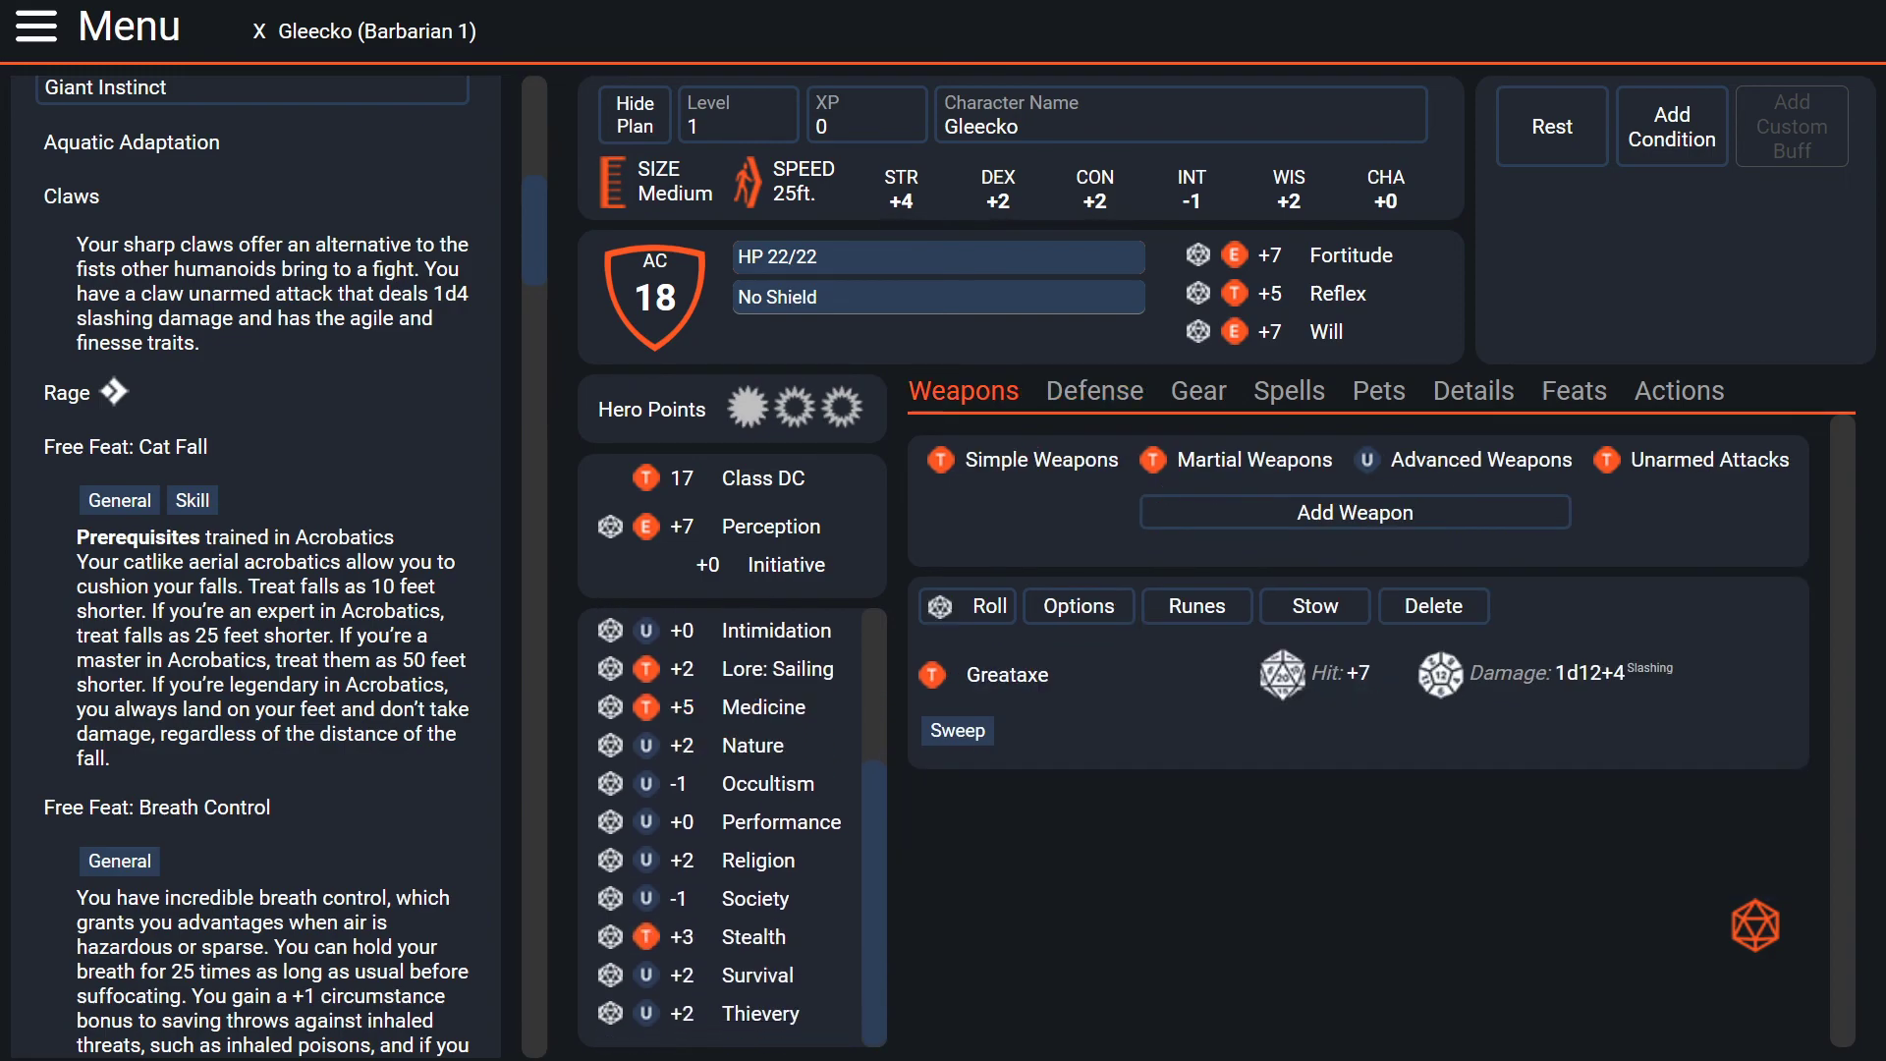
pyautogui.scroll(3, 762, 782)
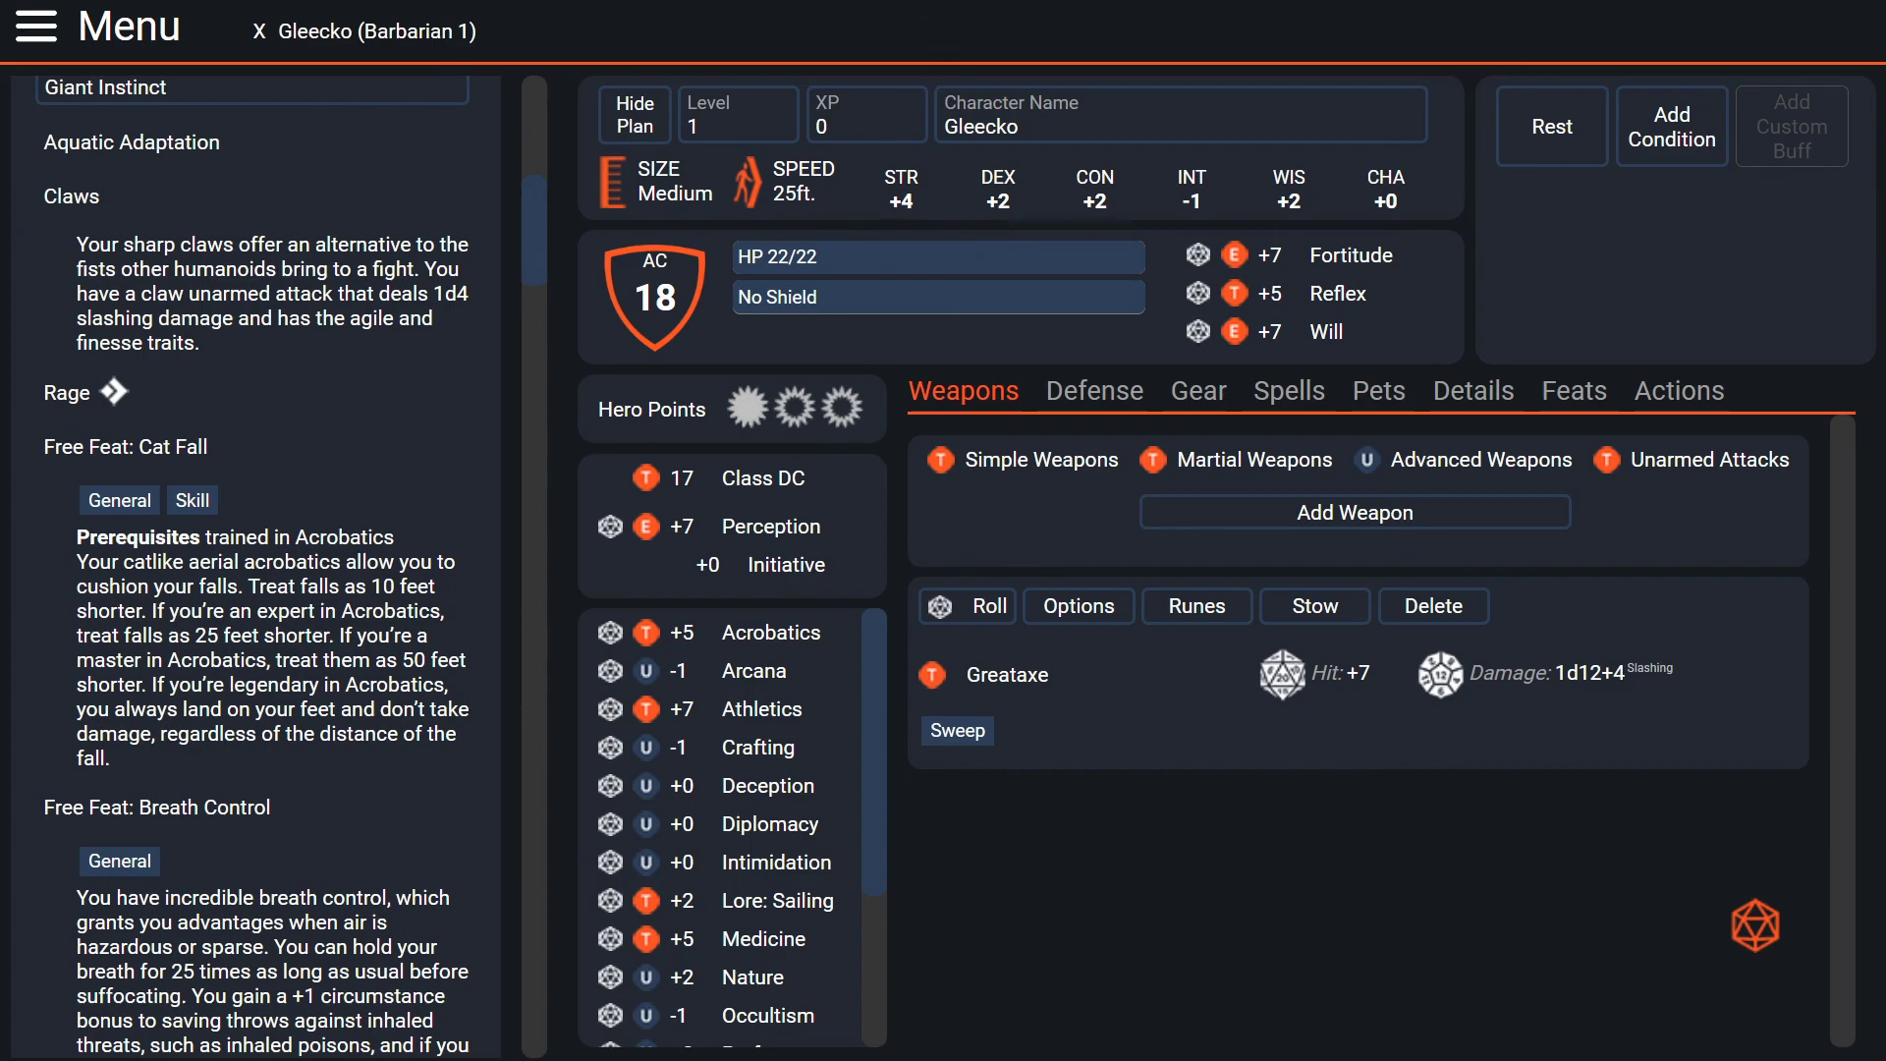
pyautogui.scroll(6, 256, 560)
pyautogui.scroll(2, 255, 560)
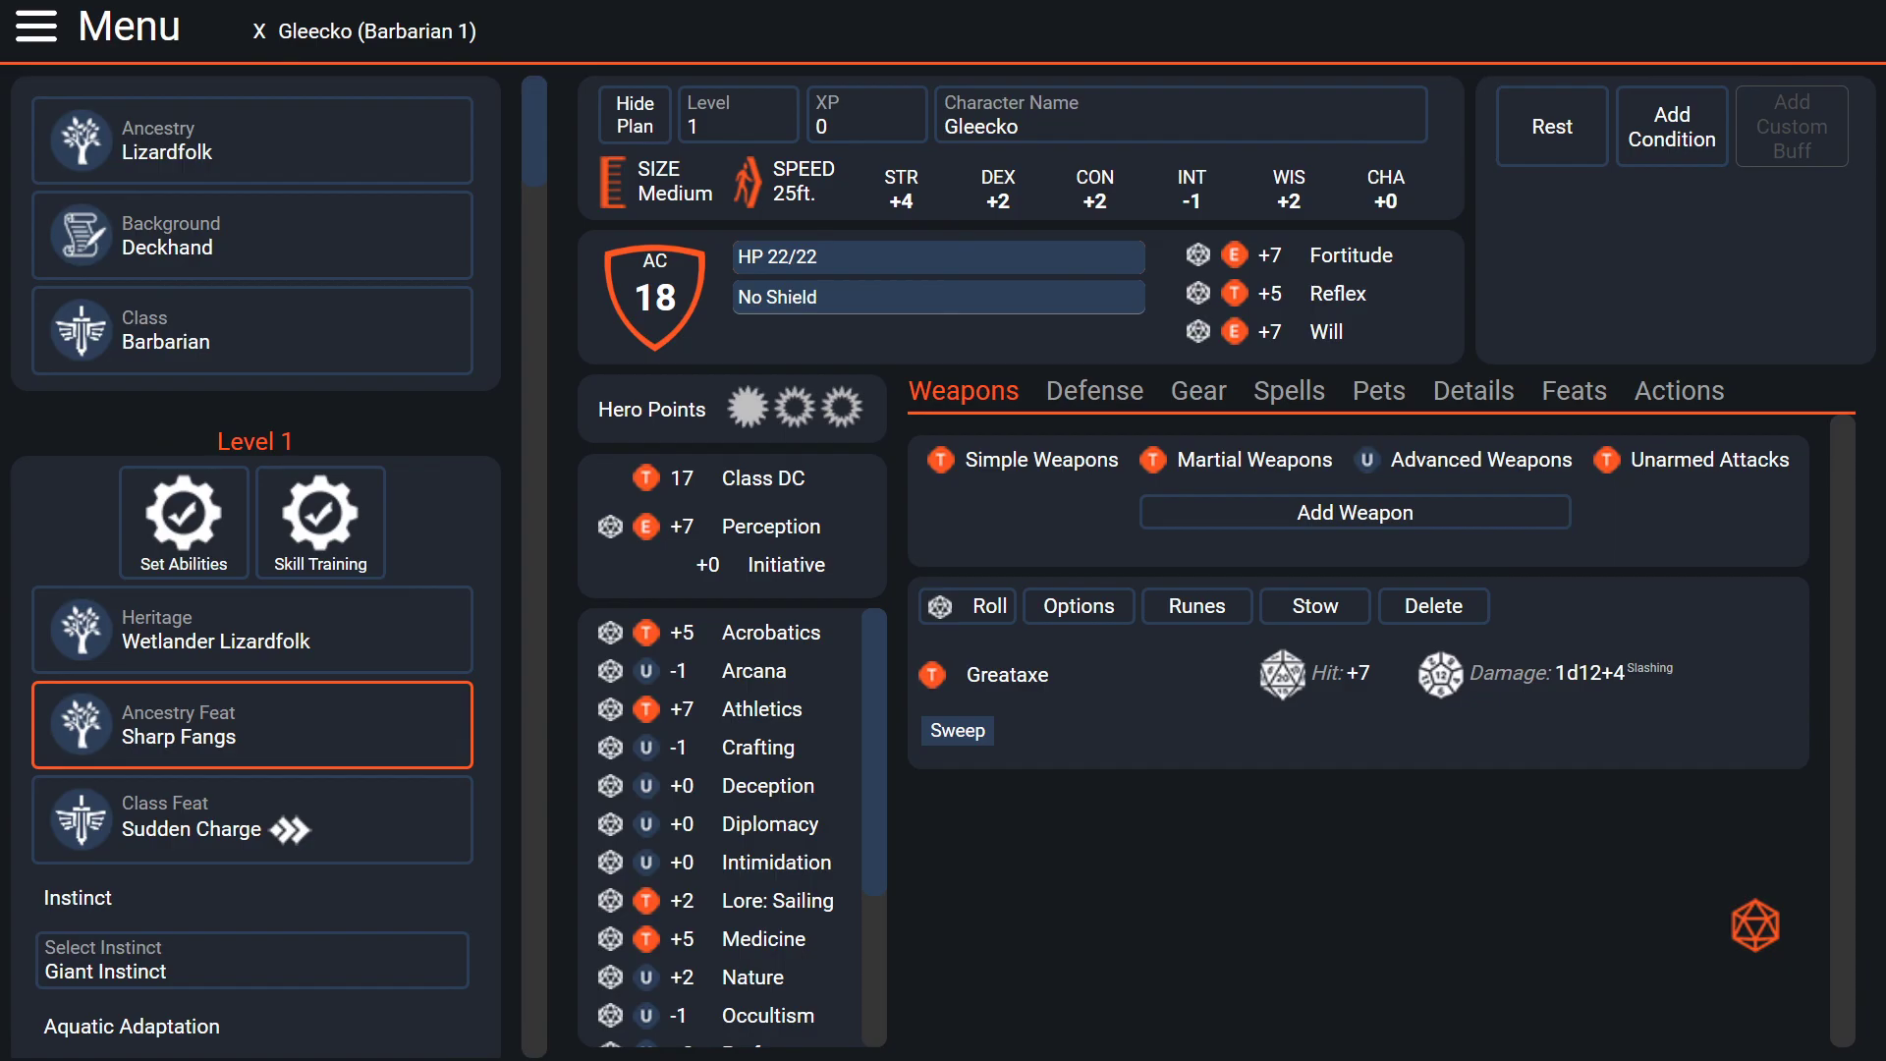
# - Reread the Sudden Charge class feat without changing it, and look over the instinct and other level 1 features
pyautogui.click(253, 820)
pyautogui.scroll(5, 252, 820)
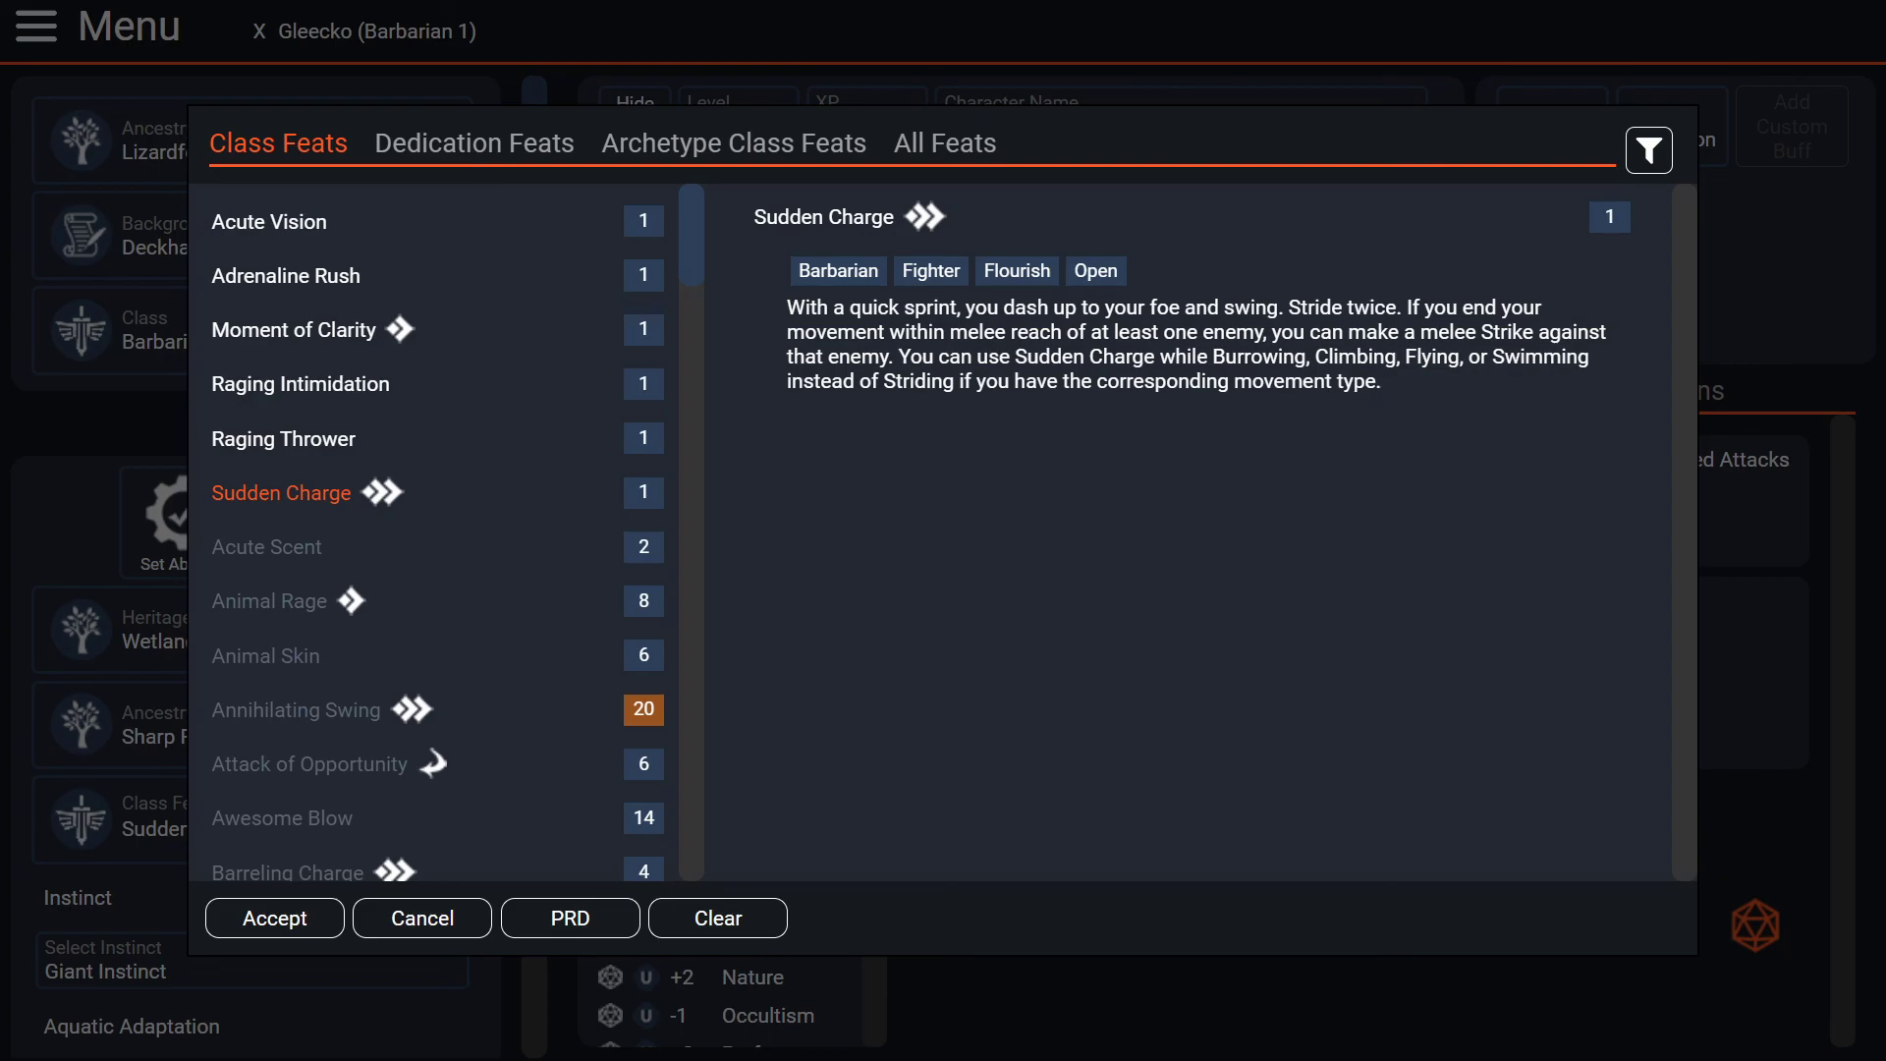
pyautogui.click(422, 918)
pyautogui.scroll(-1, 252, 820)
pyautogui.click(77, 799)
pyautogui.click(78, 800)
pyautogui.scroll(-2, 253, 727)
pyautogui.scroll(-3, 256, 566)
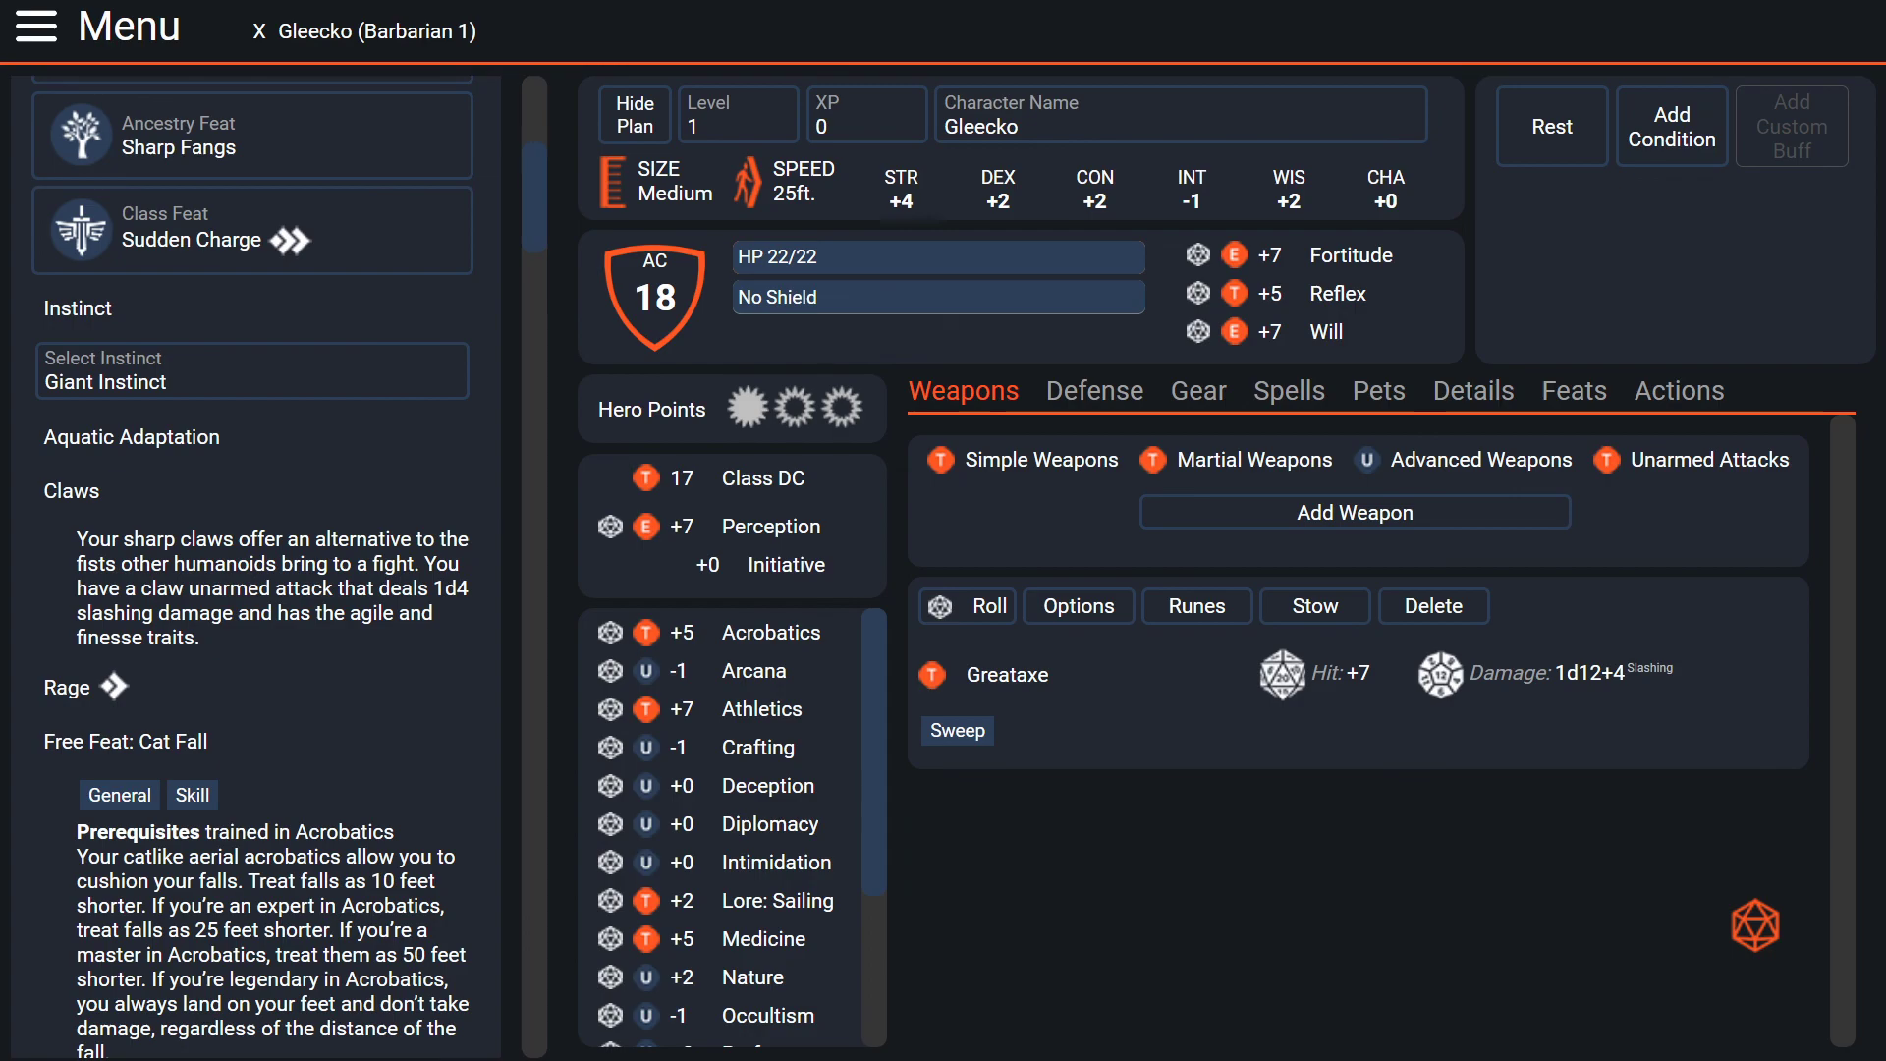
pyautogui.scroll(4, 252, 763)
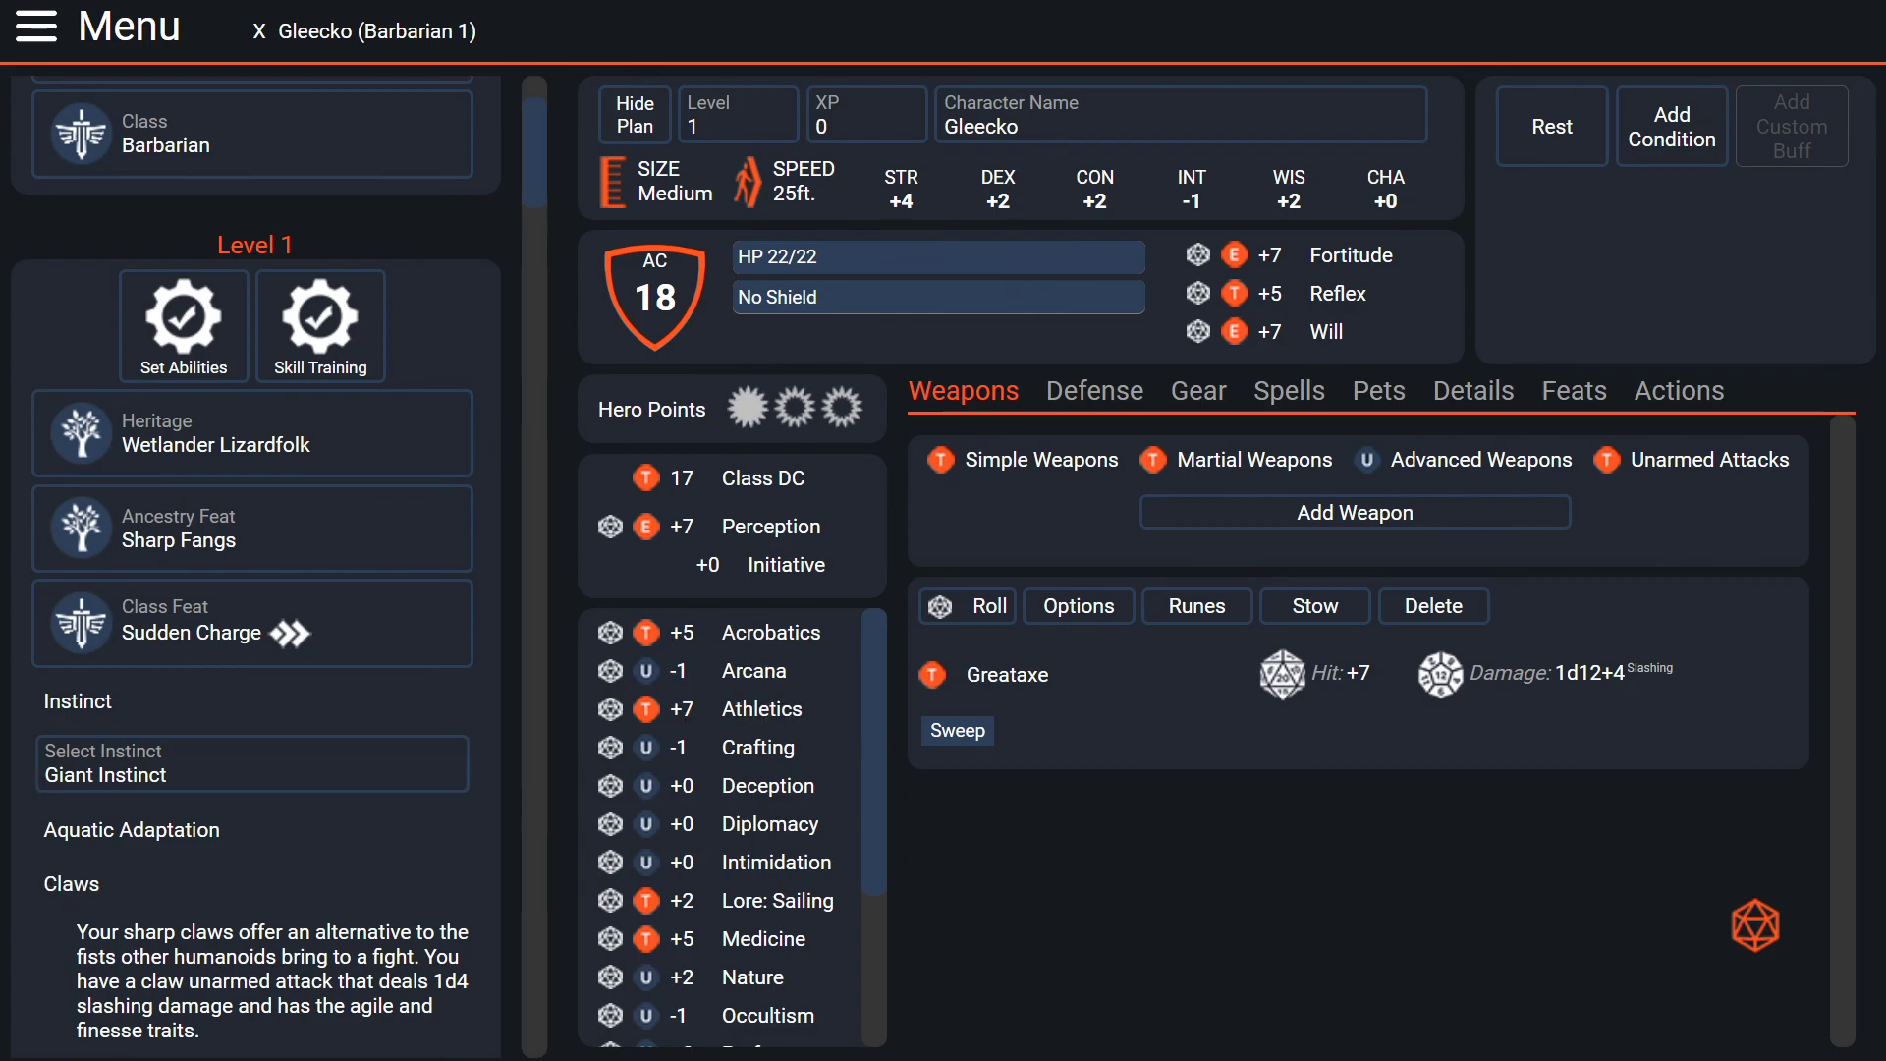
pyautogui.scroll(2, 252, 628)
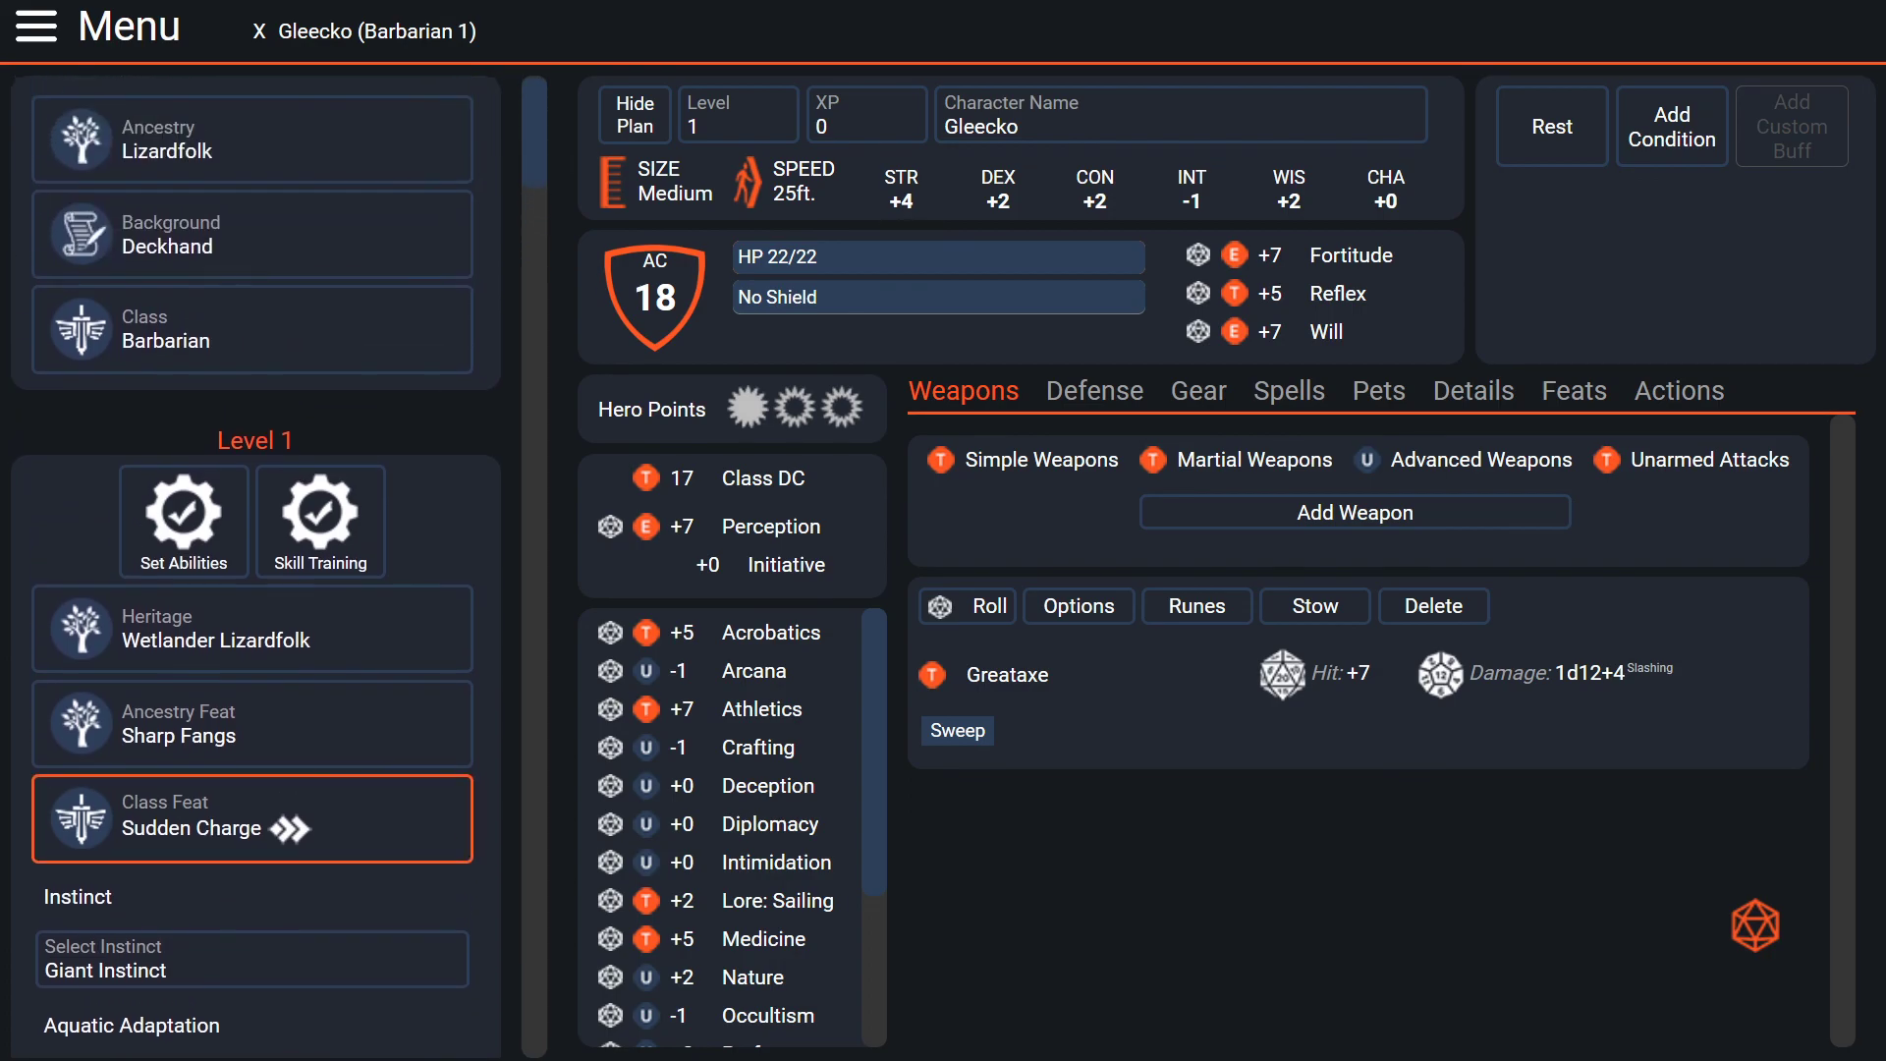